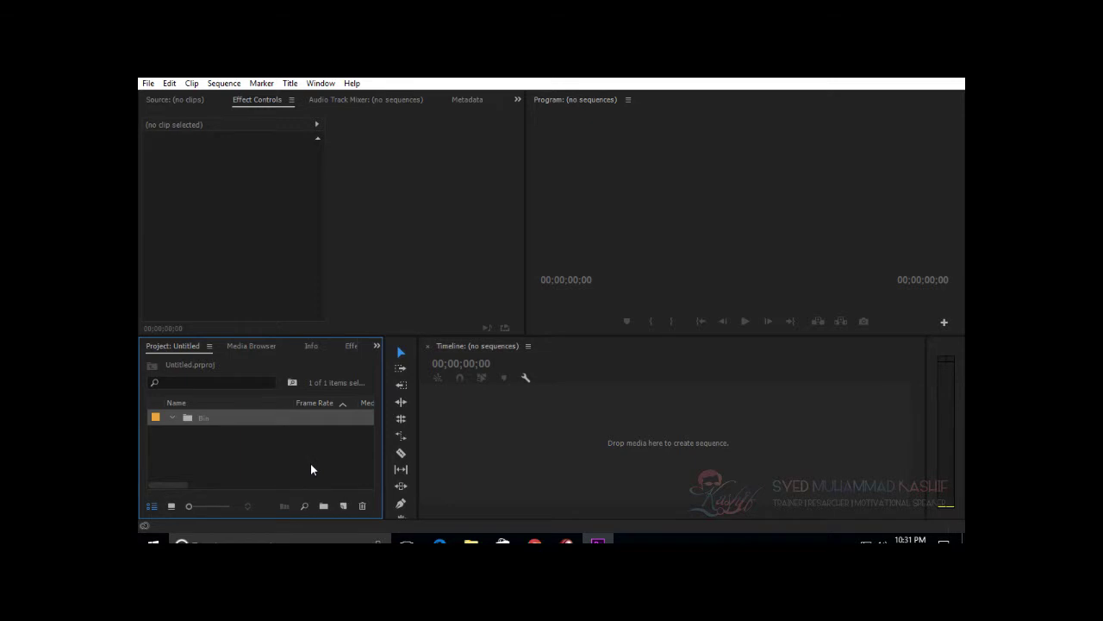
Step: Create a new sequence from the HDV 1080p25 preset
click(343, 505)
click(379, 348)
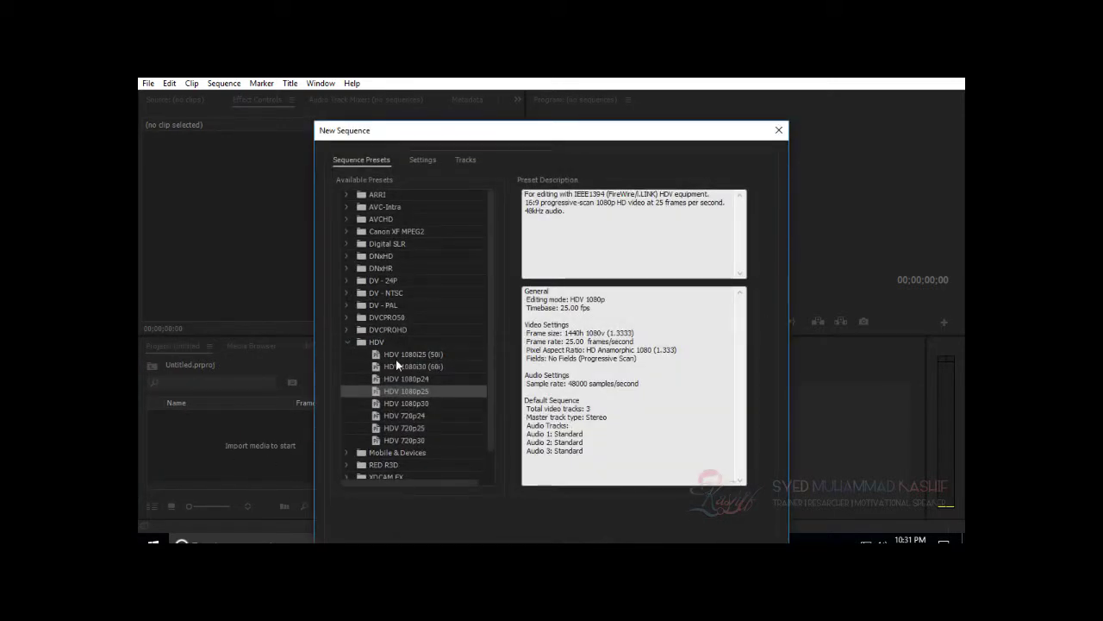
double_click(407, 391)
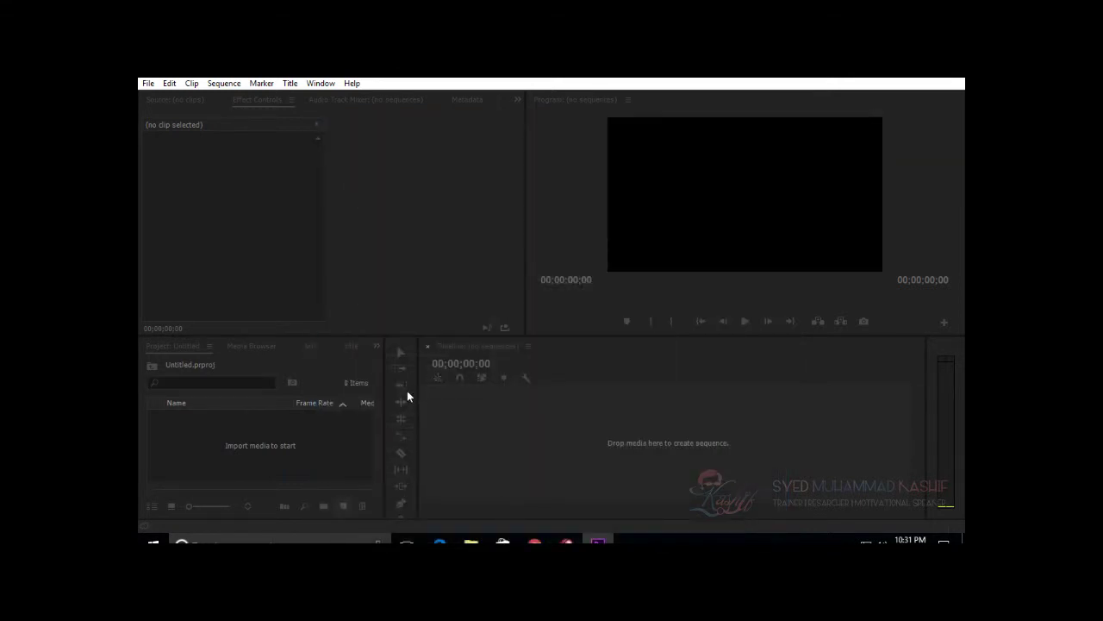
Step: Import videoplayback (2).3gpp from the Songs folder and open it in the Source monitor
click(181, 100)
double_click(246, 463)
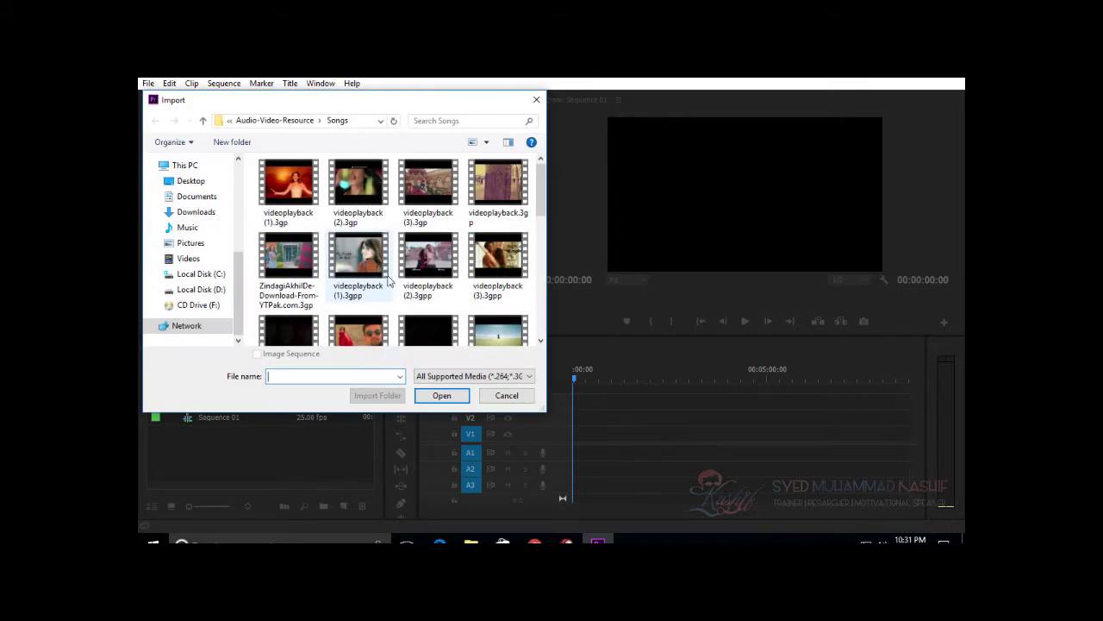
click(442, 291)
double_click(436, 273)
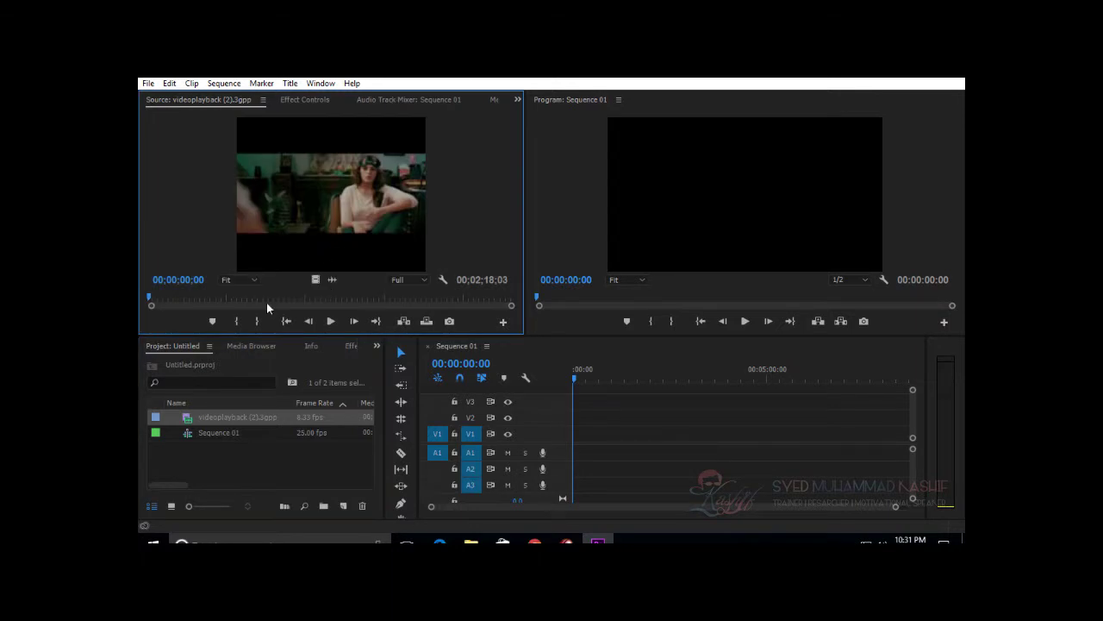
Step: Mark the source clip from 00;00;29;25 to 00;00;58;22 and insert that section at the start of the sequence
click(266, 302)
key(space)
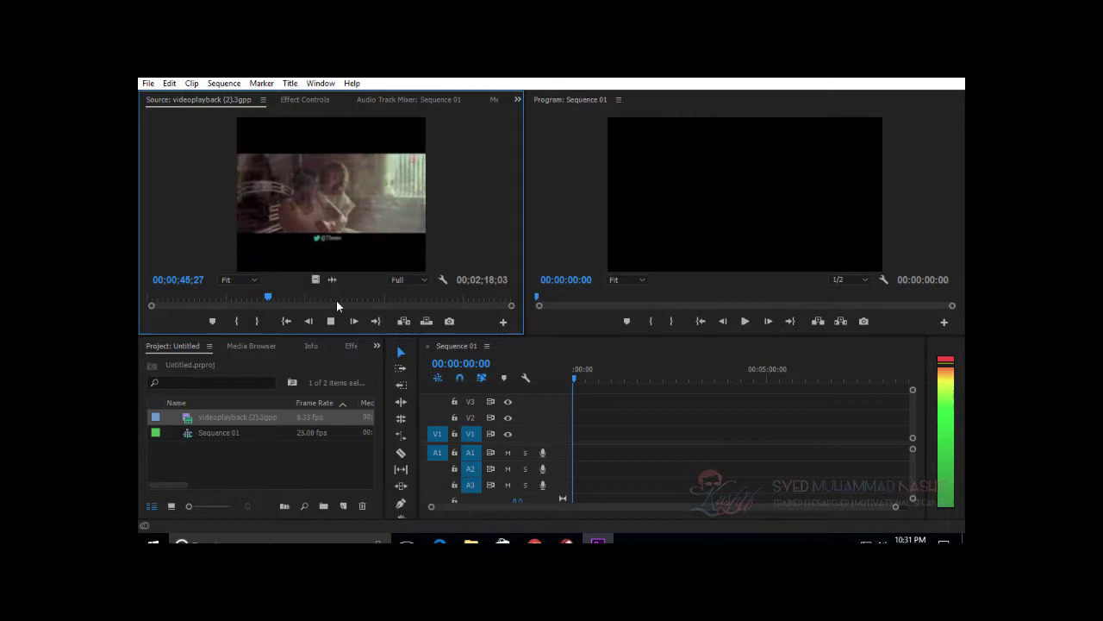
drag(268, 297, 226, 299)
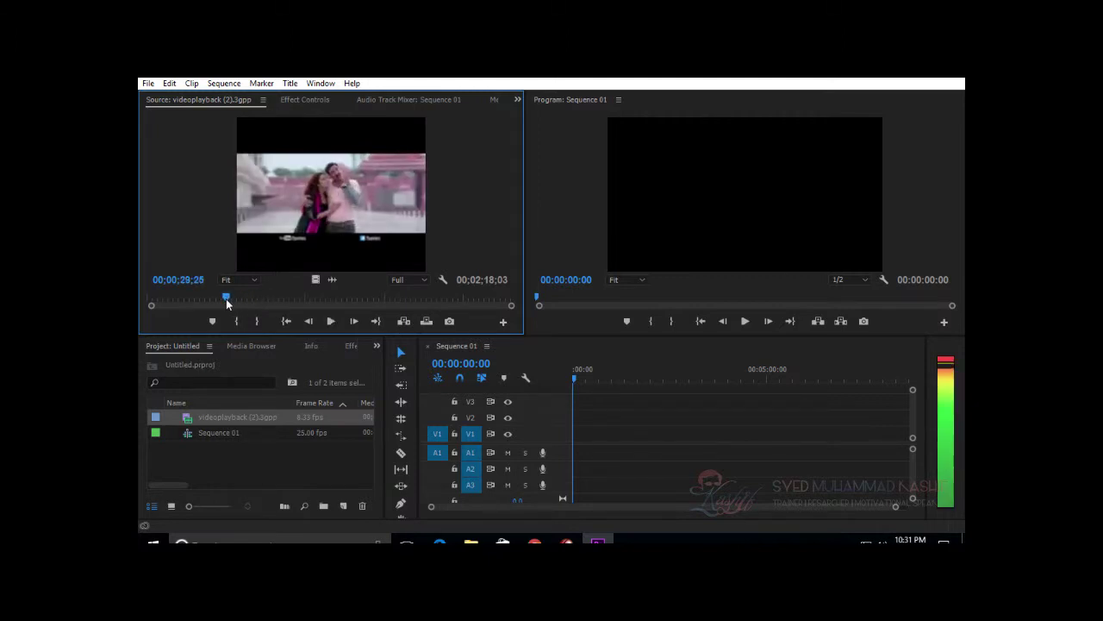
click(236, 320)
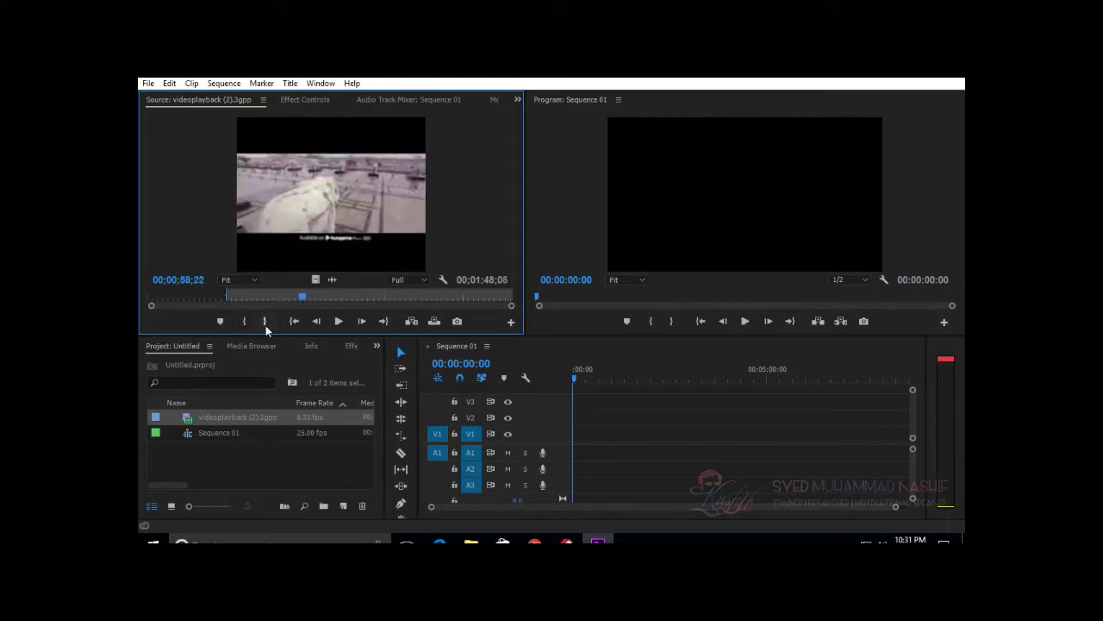
click(265, 320)
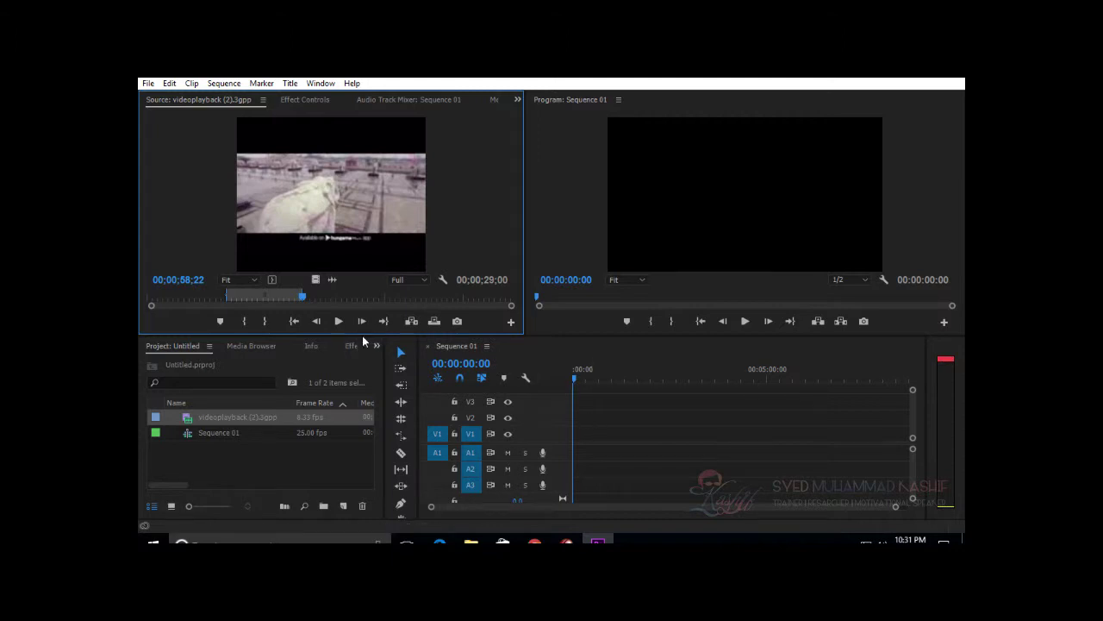
click(412, 321)
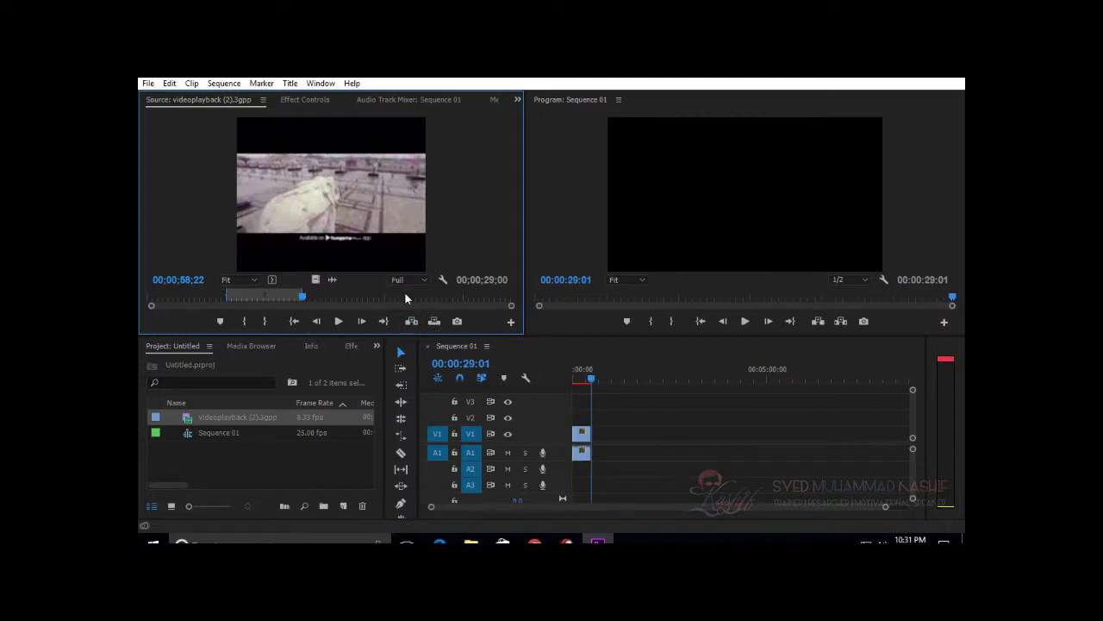
Step: Mark a second section from 00;01;37;12 to 00;01;58;22 in the source clip and insert it after the first one
click(406, 298)
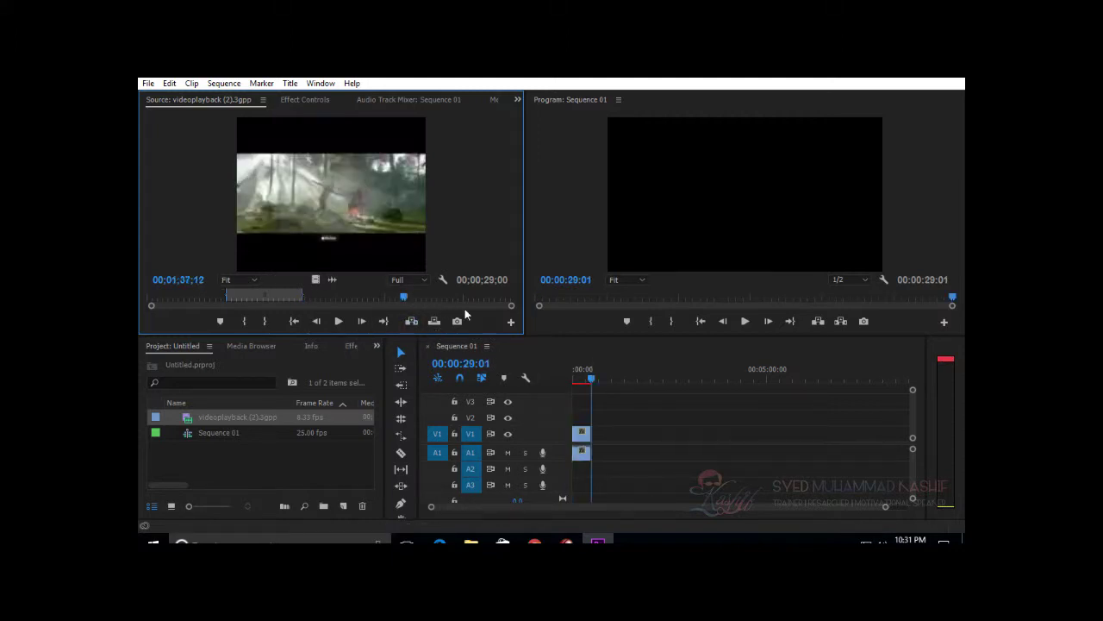
click(247, 321)
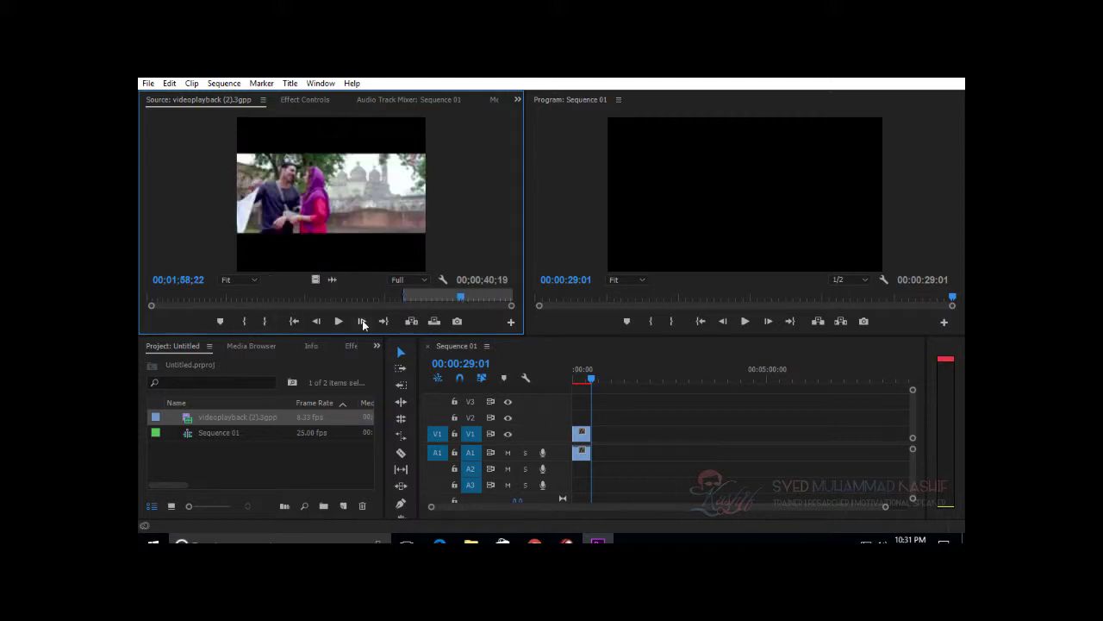
click(267, 320)
click(411, 320)
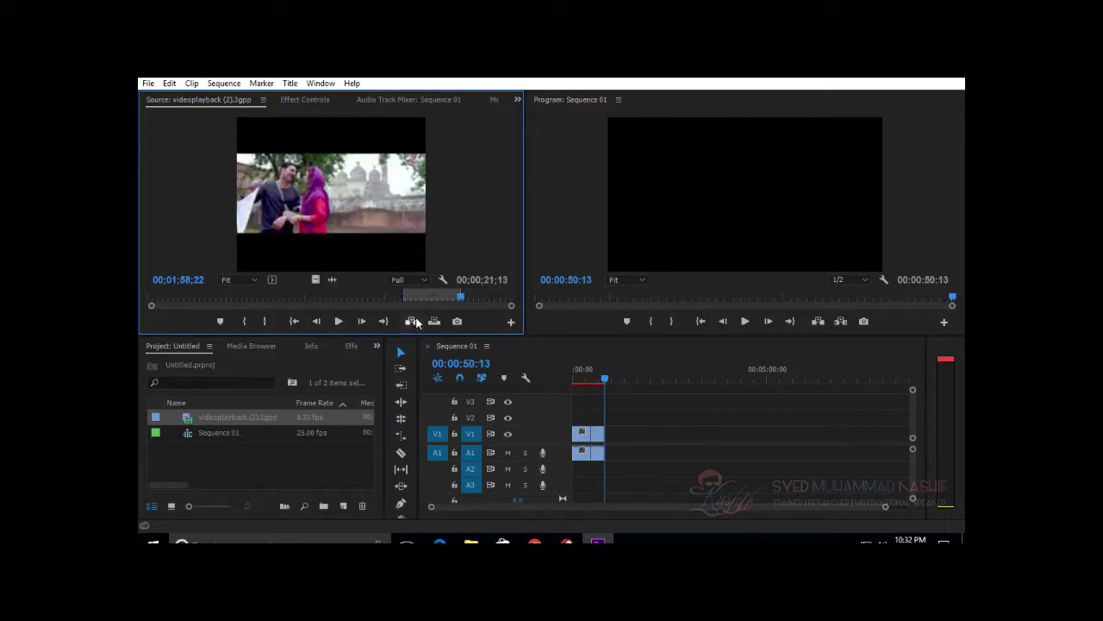
click(673, 447)
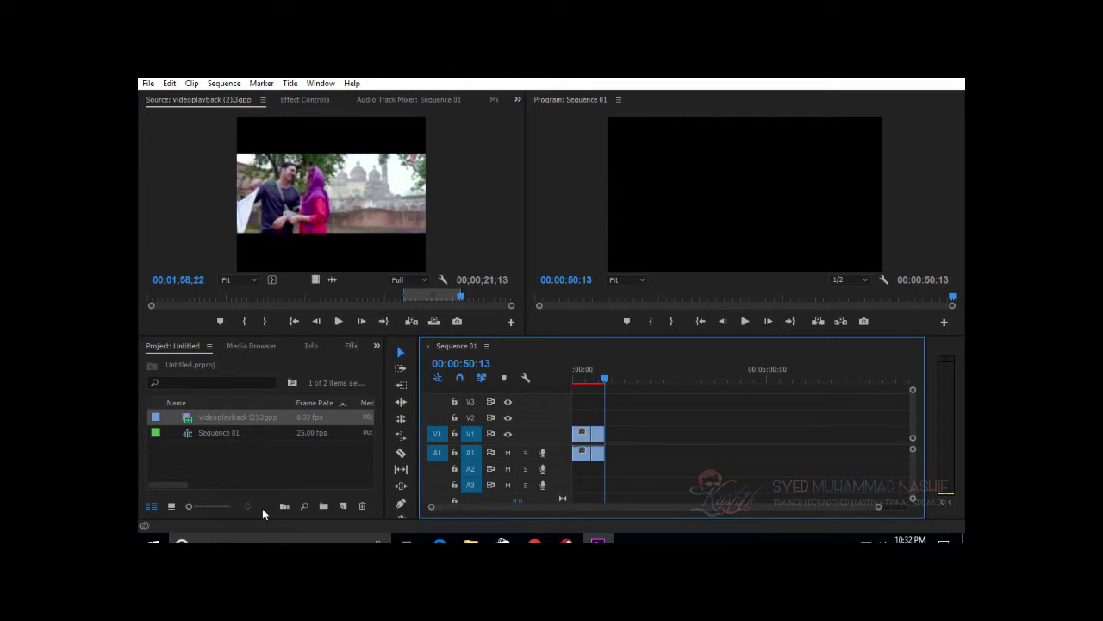
Step: Import videoplayback (1).3gpp, load it in the Source monitor and cue it to about one minute
double_click(278, 465)
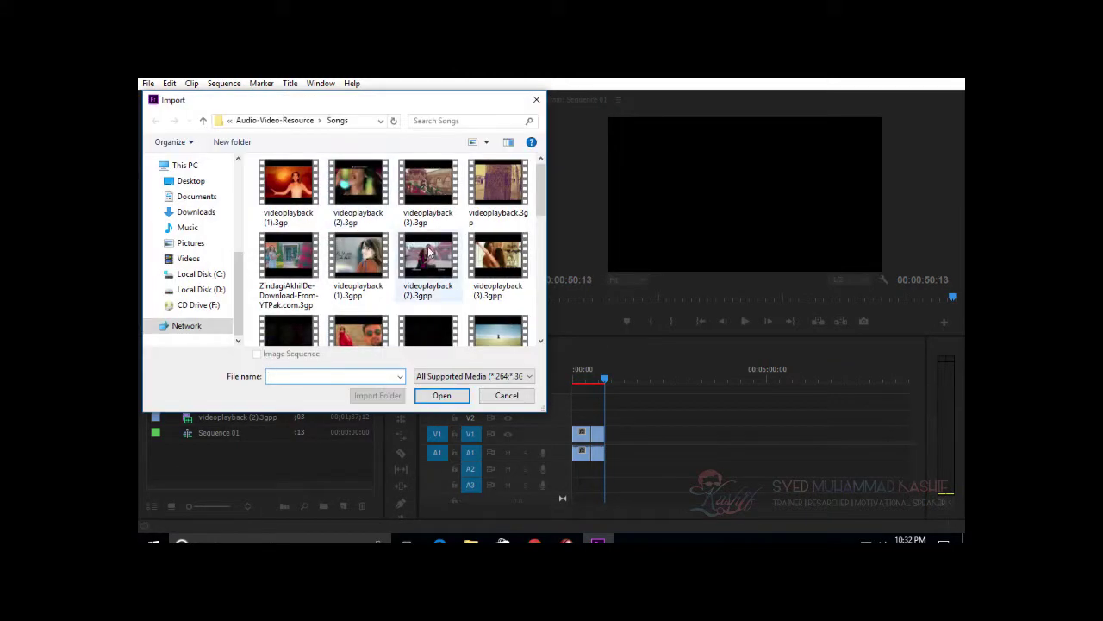
scroll(417, 314, down, 1)
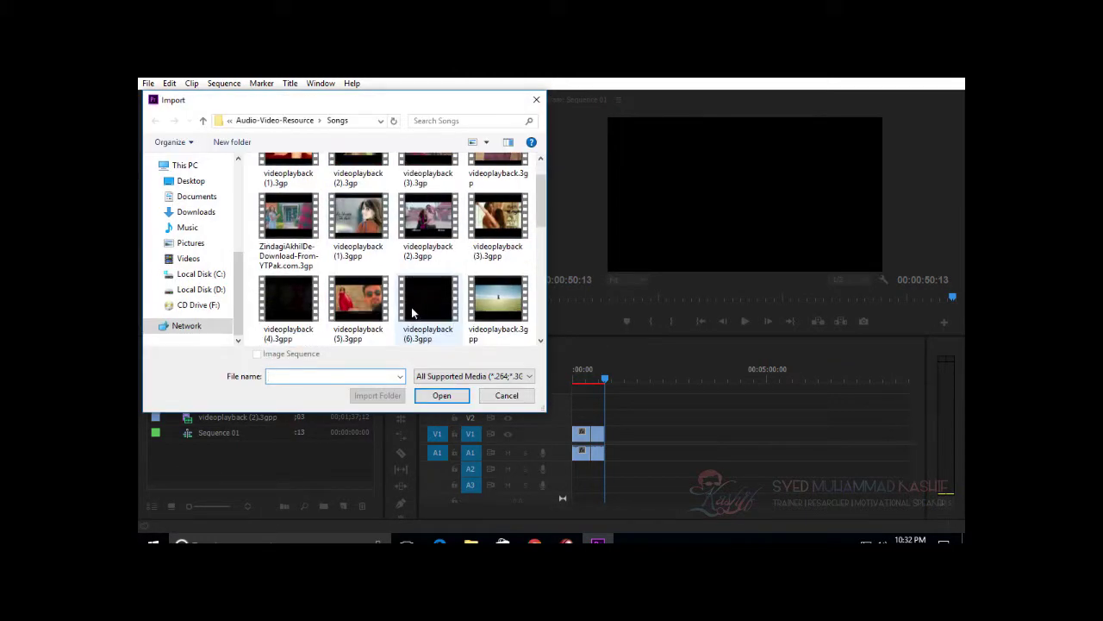
double_click(368, 226)
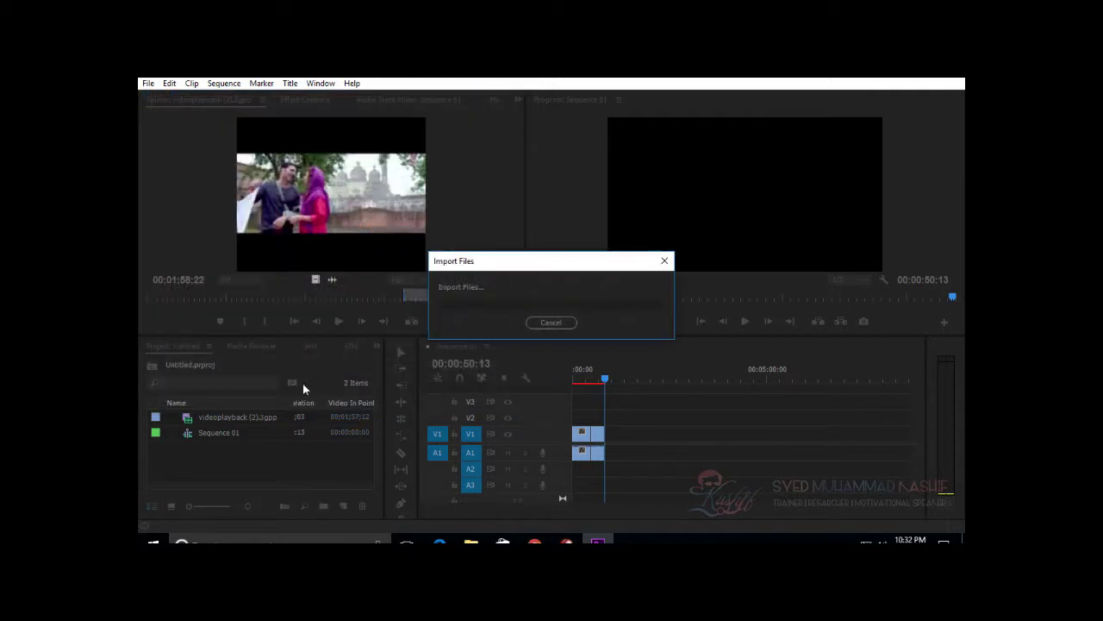
drag(225, 414, 320, 230)
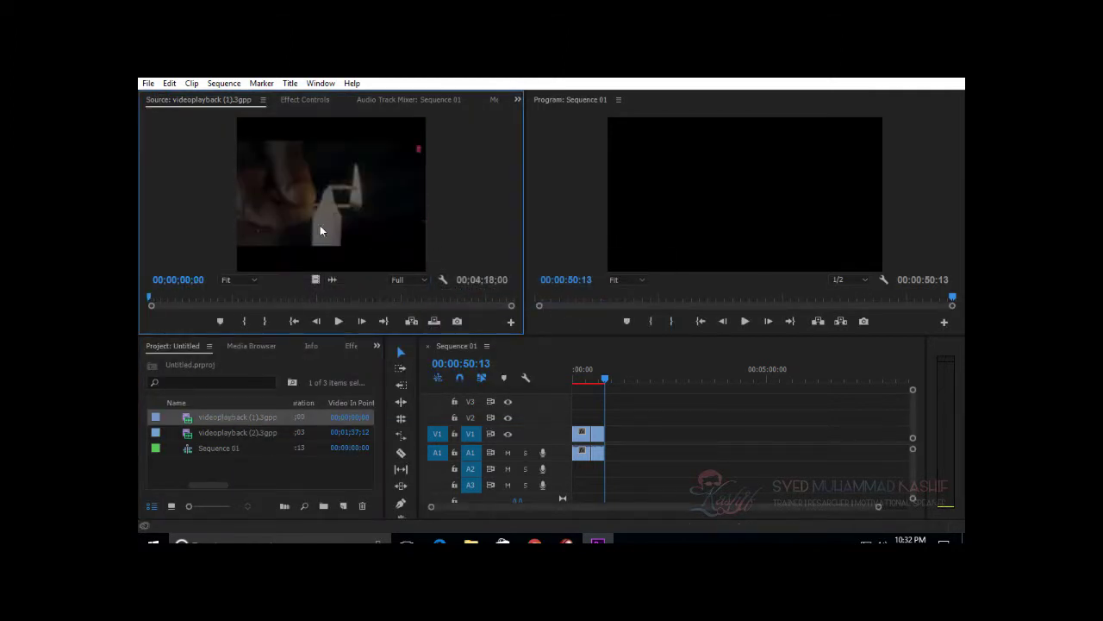
click(210, 299)
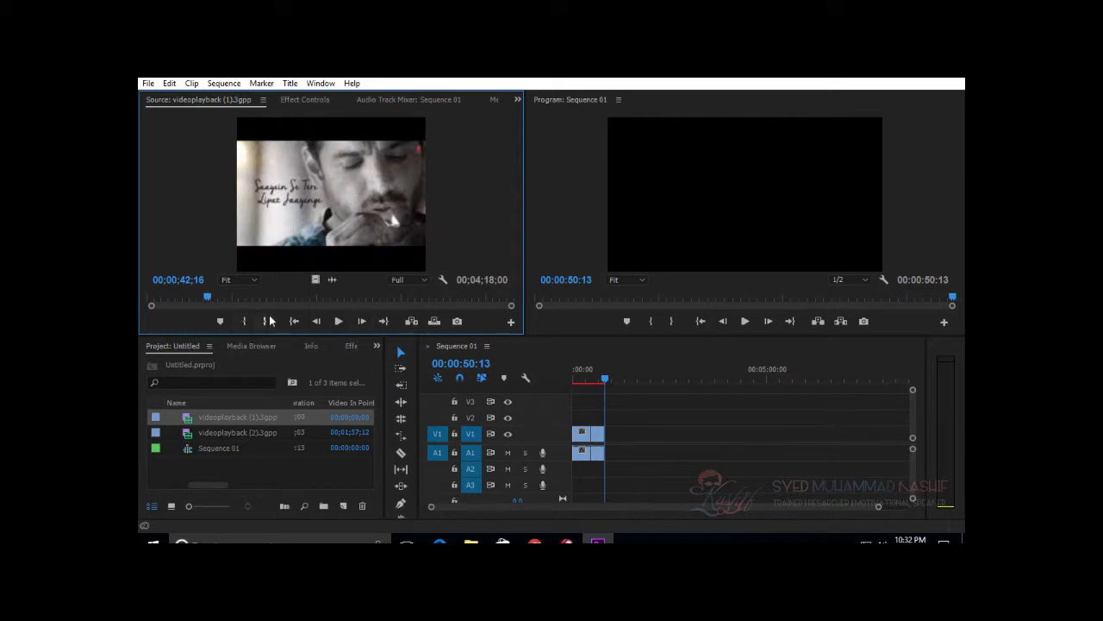
drag(214, 297, 231, 298)
Step: Play the sequence from its start and scale the first clip up to fill the width of the Program frame
click(676, 405)
key(equal)
key(equal)
key(space)
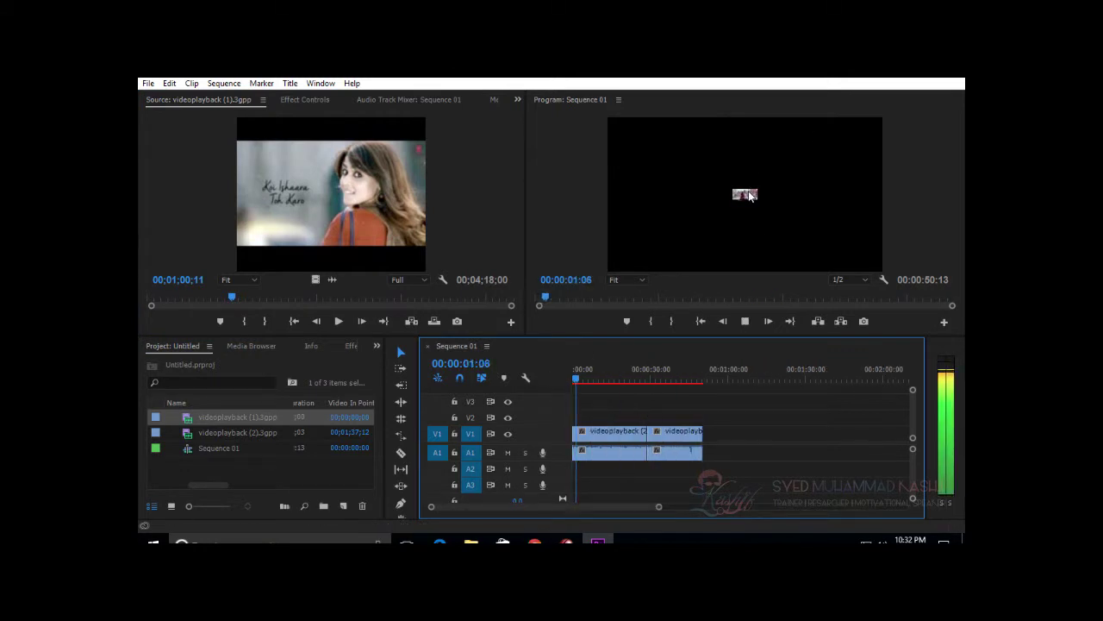
click(747, 195)
drag(758, 203, 951, 305)
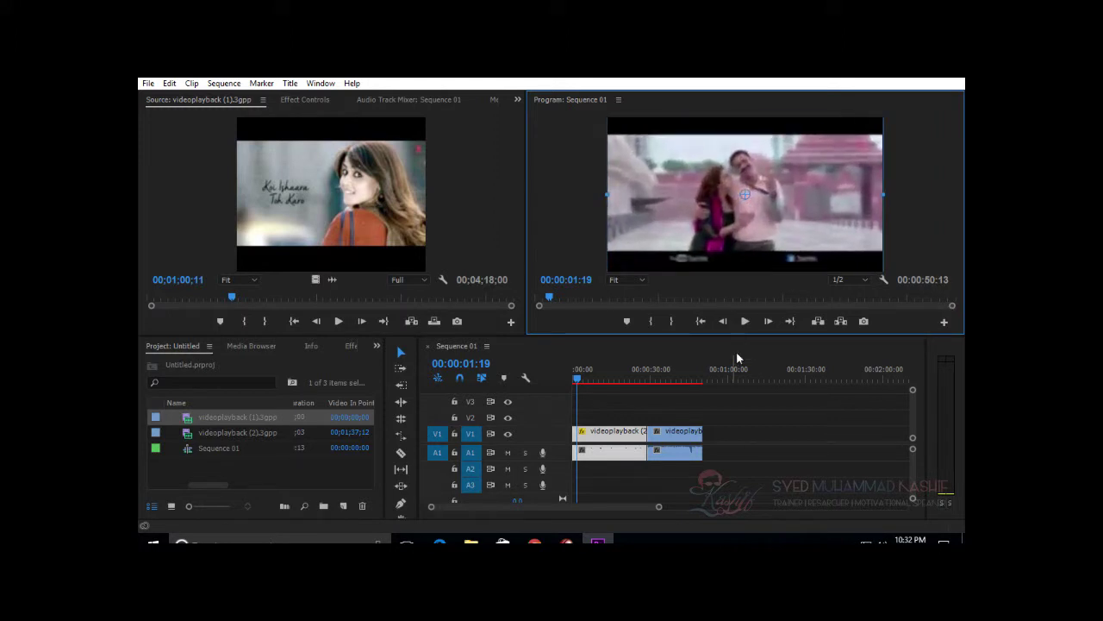
Step: Scale the second clip in the sequence up to fill the width of the Program frame
click(683, 438)
double_click(684, 440)
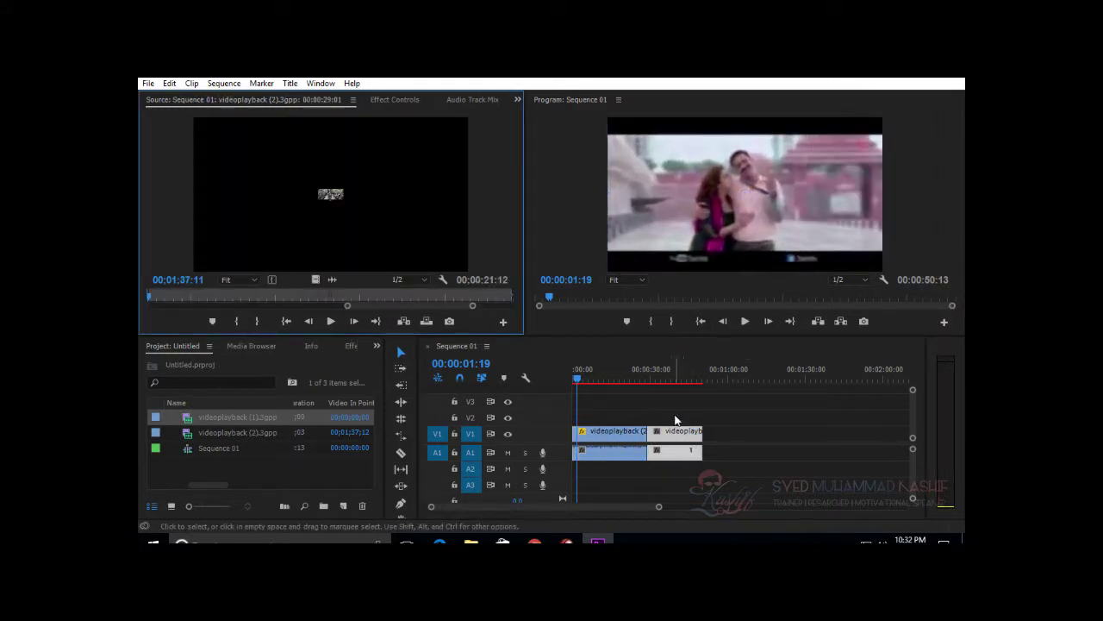
click(671, 378)
double_click(745, 194)
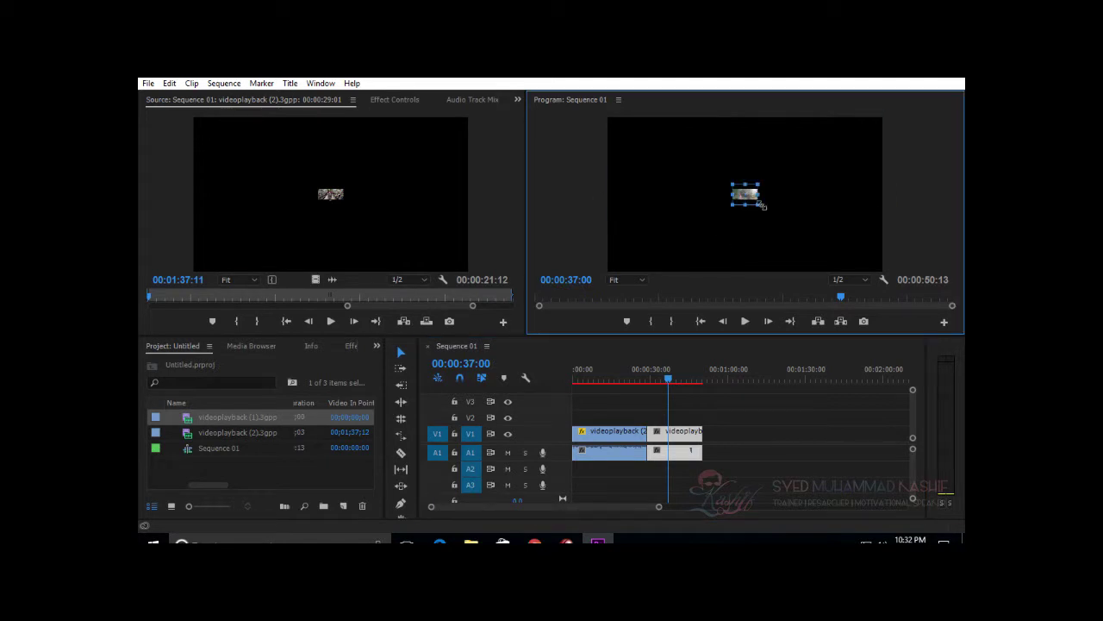
drag(759, 205, 948, 306)
Step: Review the available editing modes in the sequence settings and close them without changes
click(223, 83)
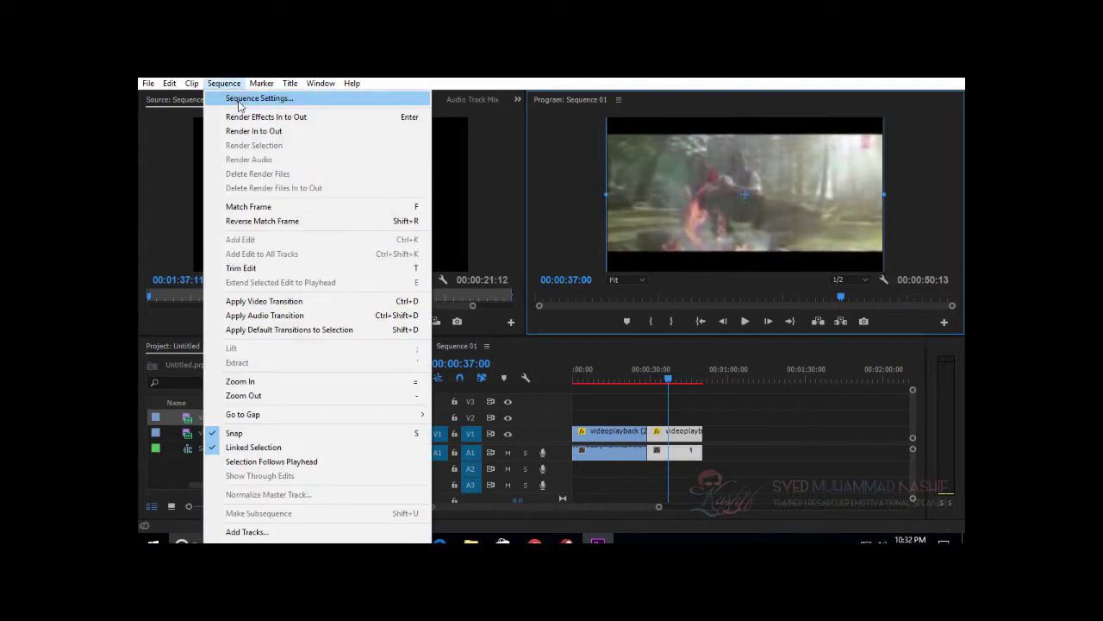
click(250, 96)
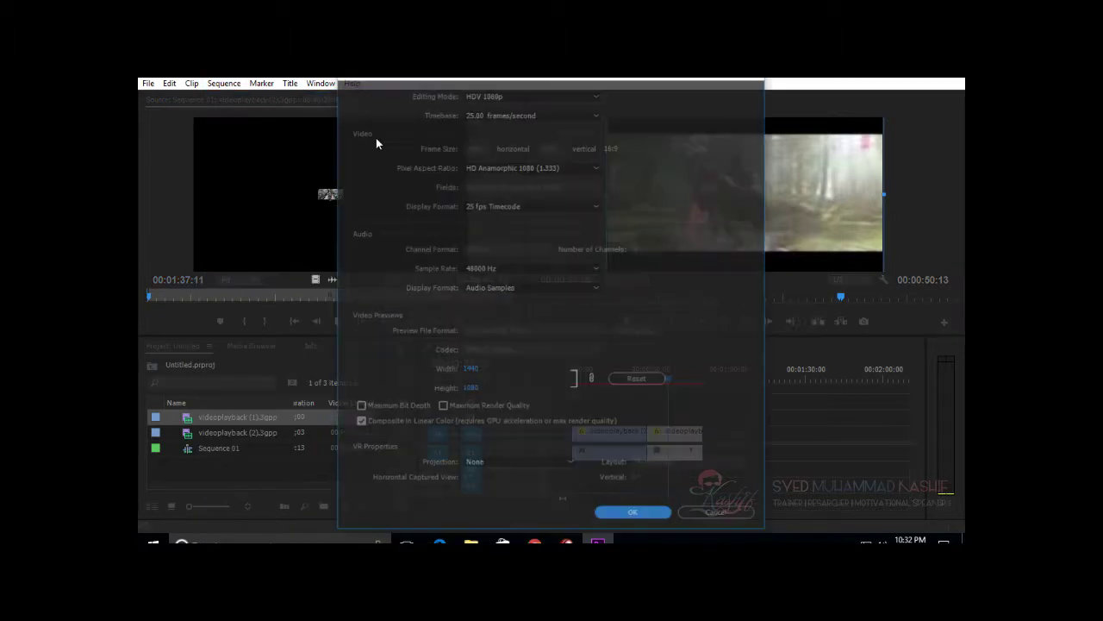
click(518, 94)
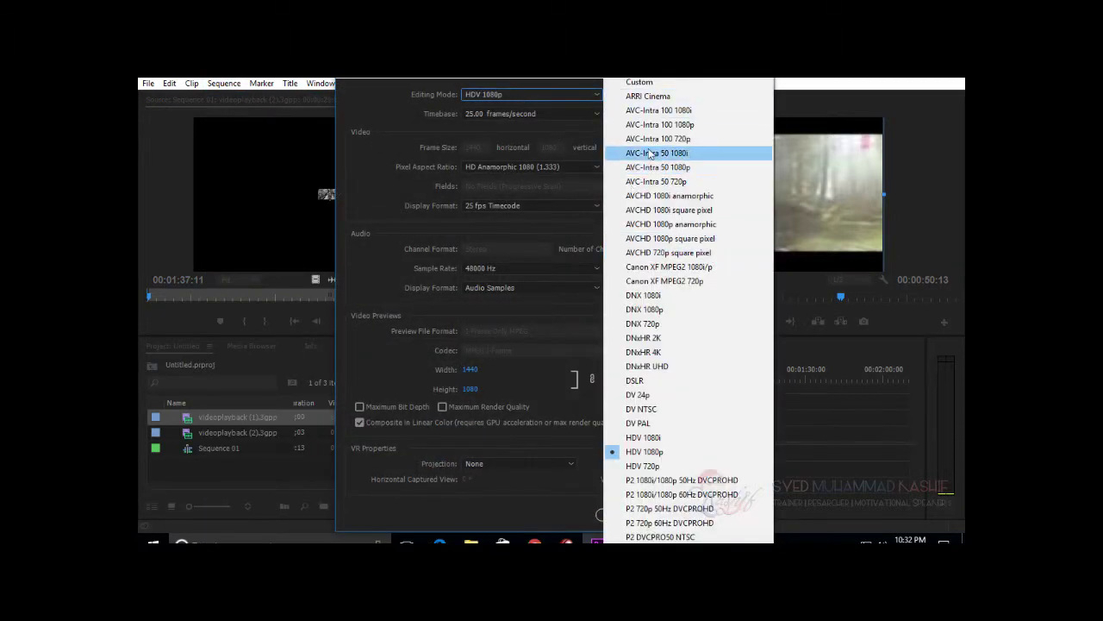
click(414, 126)
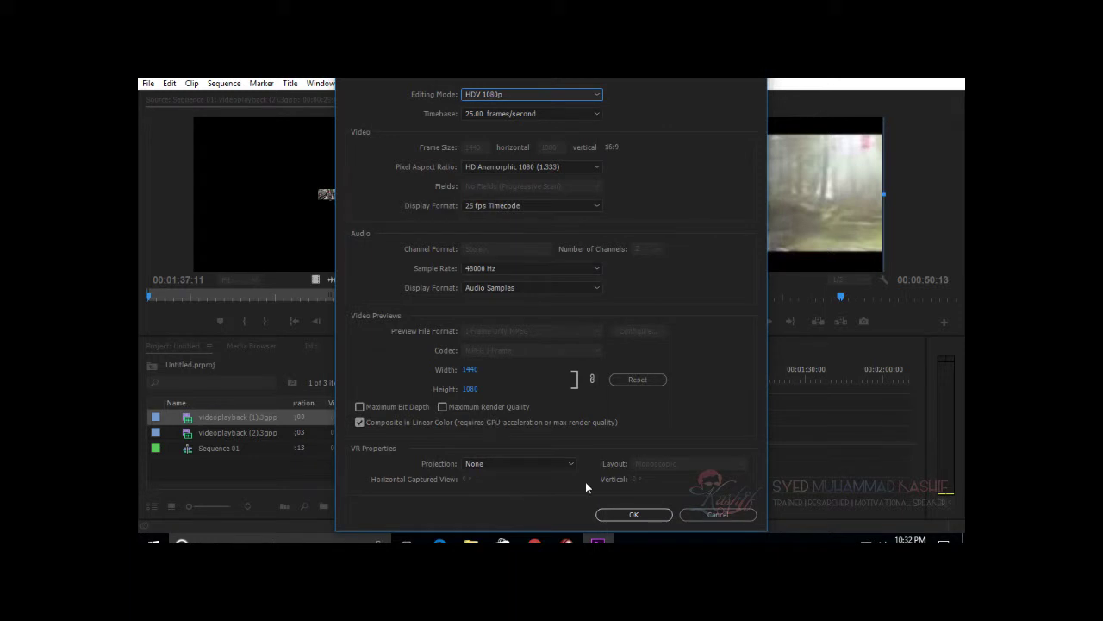
click(717, 514)
Step: Play back parts of both scaled clips in the sequence to check how they look
click(691, 422)
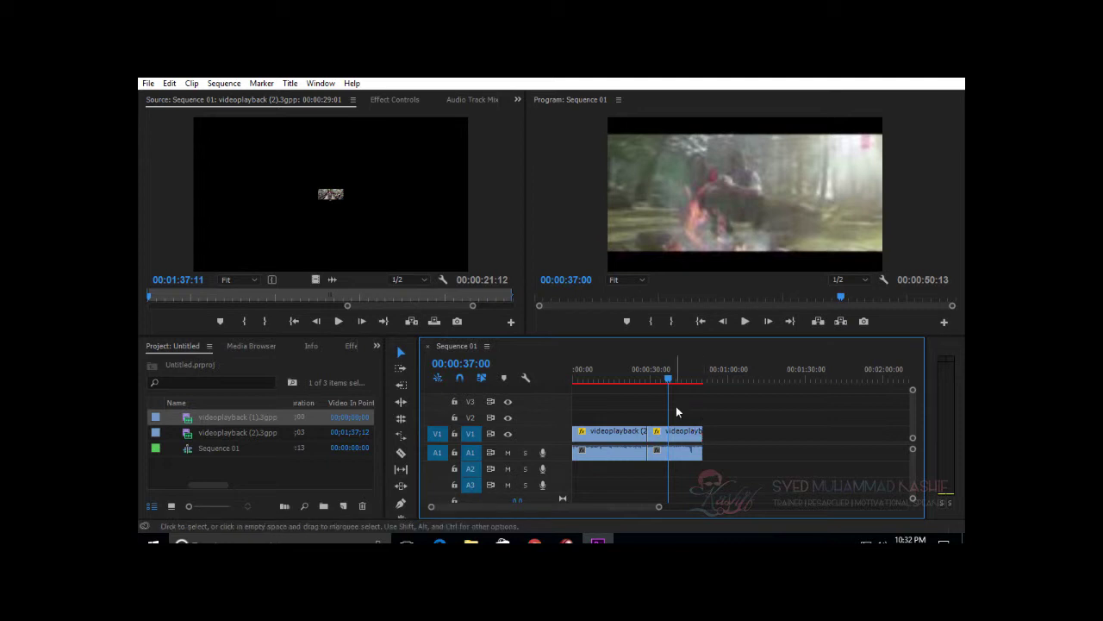
click(674, 380)
key(space)
click(620, 381)
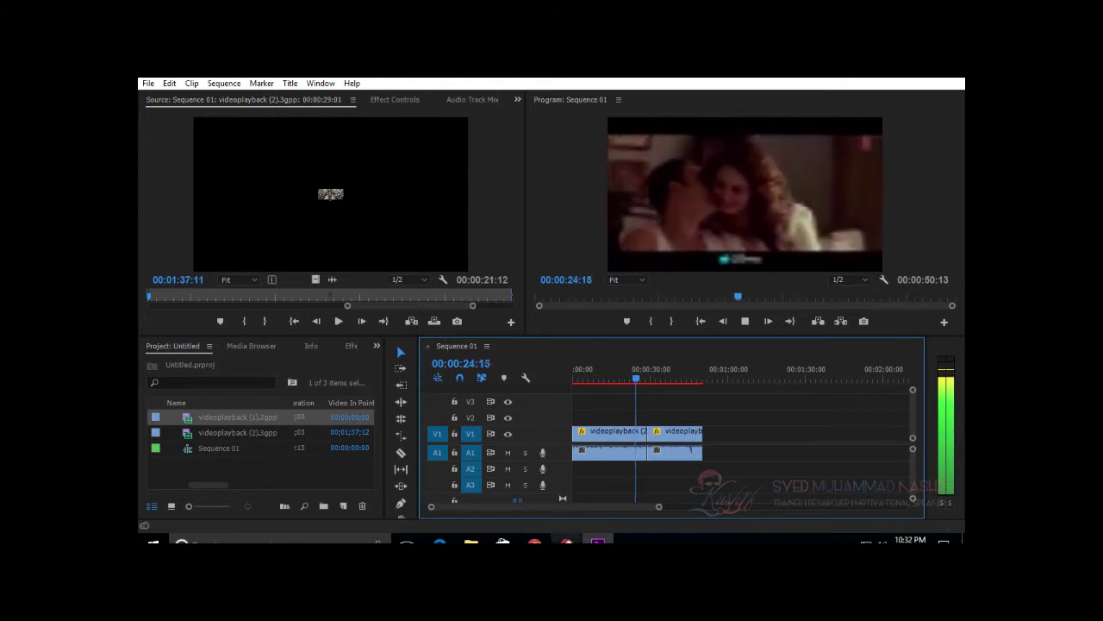
Step: Delete both clips from the sequence and remove videoplayback (2).3gpp from the project
drag(739, 409, 594, 476)
key(Delete)
click(253, 422)
key(BackSpace)
key(Escape)
key(Delete)
Step: Mark videoplayback (1).3gpp from 00;00;58;29 to 00;01;58;11, insert the section at the start of the sequence and preview it
drag(275, 304, 229, 297)
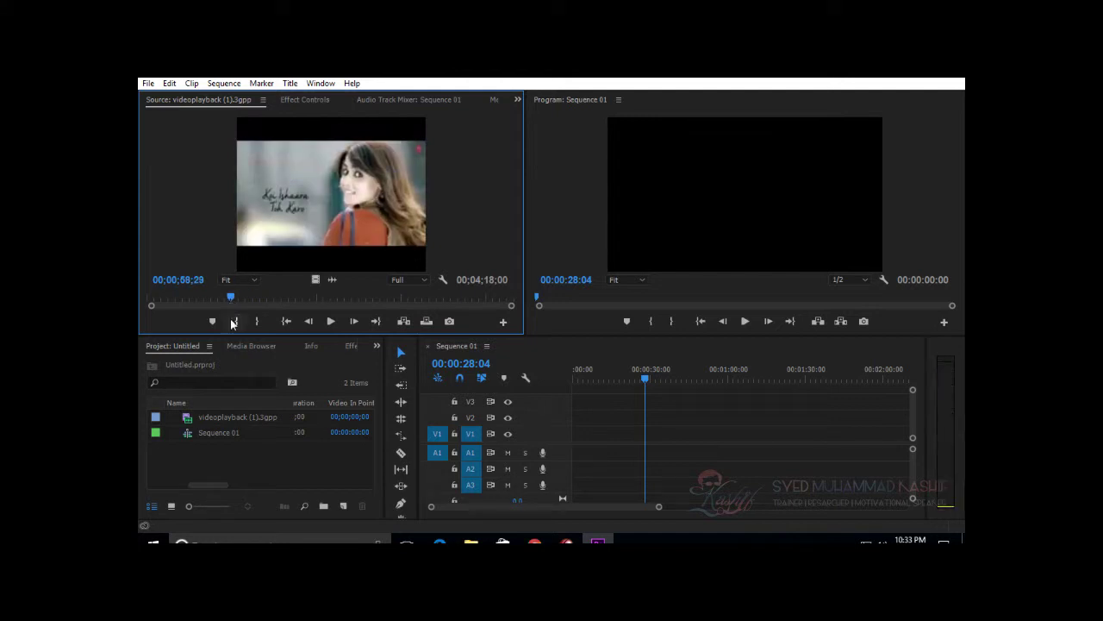
click(236, 320)
click(264, 320)
drag(623, 377, 477, 375)
click(411, 321)
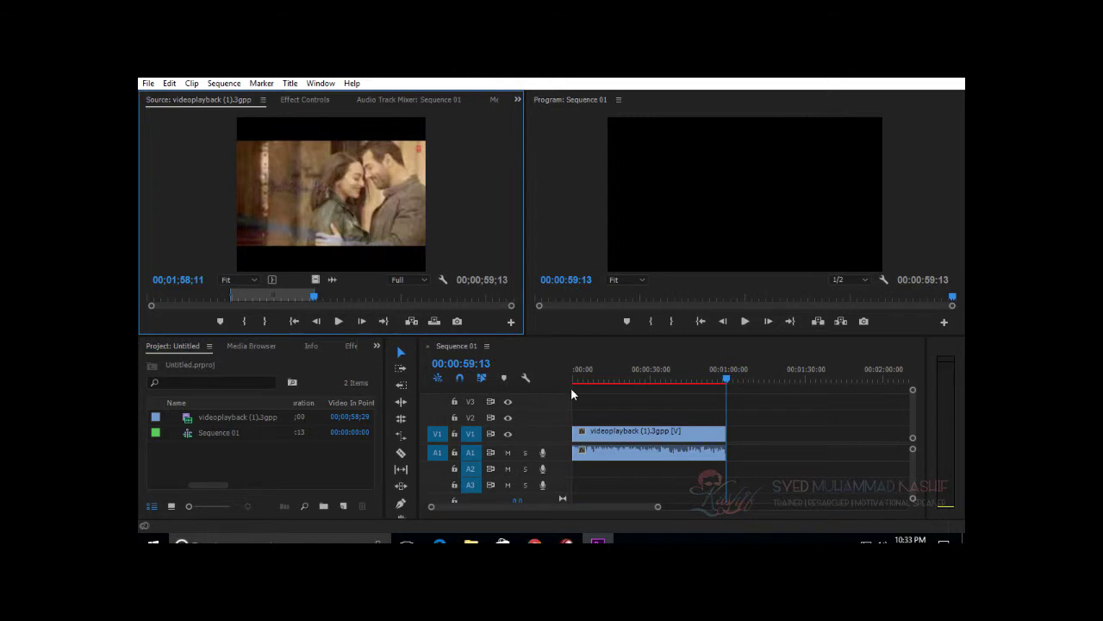
key(space)
key(space)
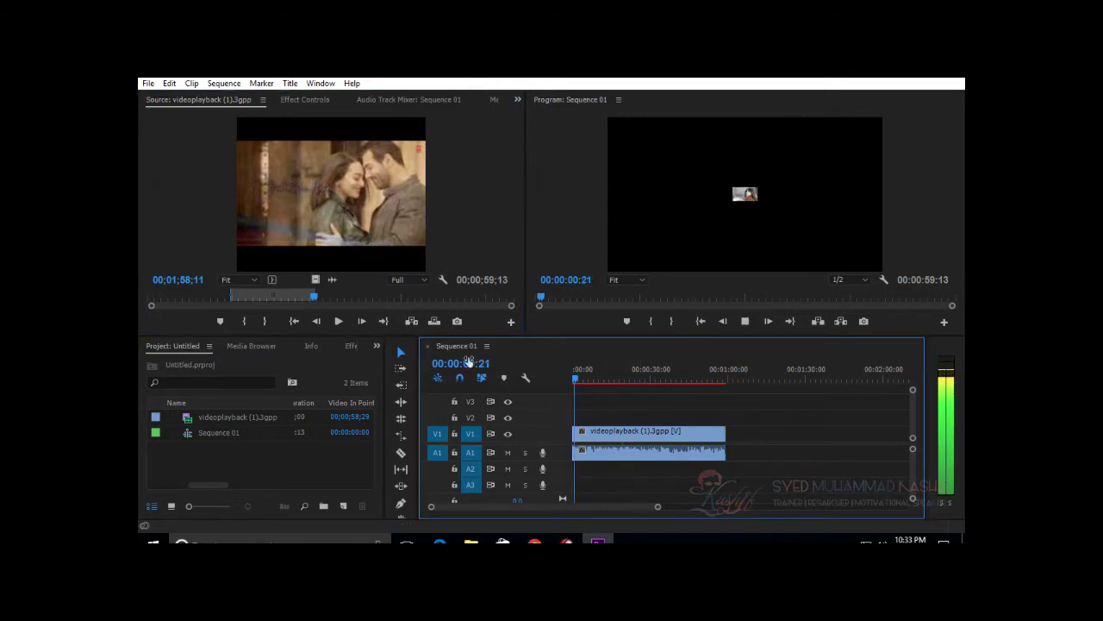
Step: Try deleting videoplayback (1).3gpp from the project together with its sequence clip, and undo the deletion
click(237, 419)
key(Delete)
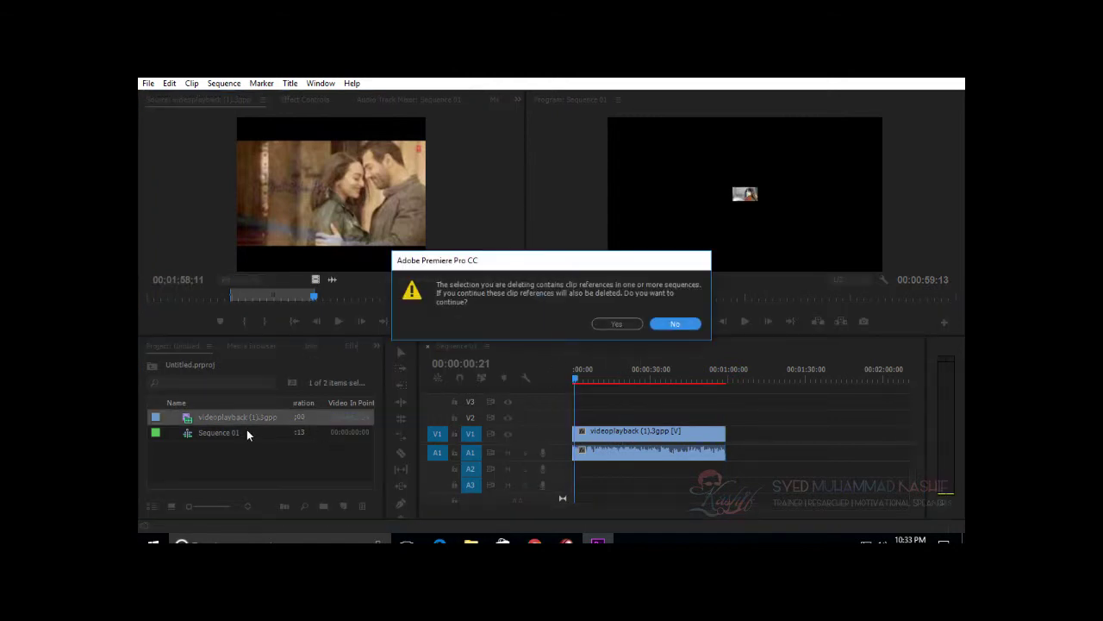
click(618, 324)
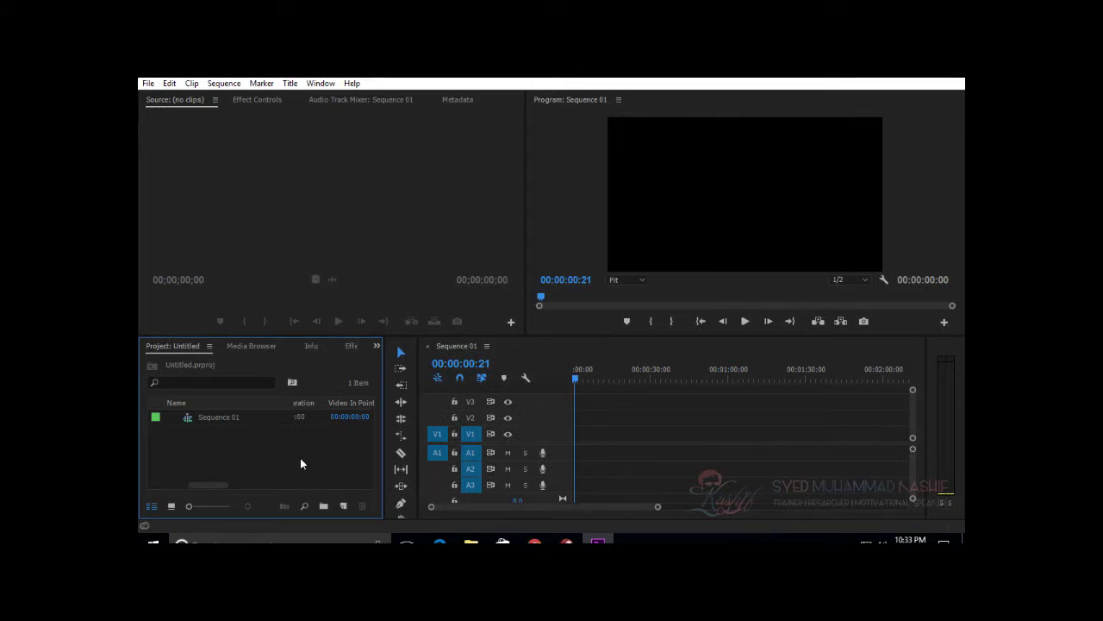
key(ctrl+z)
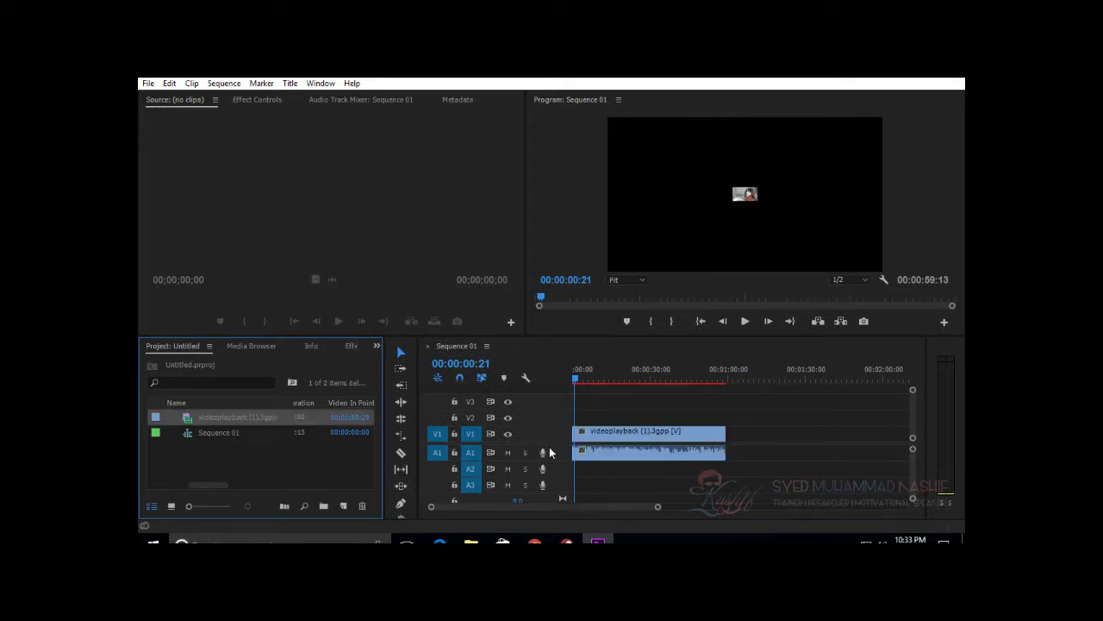
Step: Delete the clip from the sequence, add videoplayback (1).3gpp from the project again and change the sequence settings to match it
click(643, 434)
key(Delete)
drag(274, 420, 616, 464)
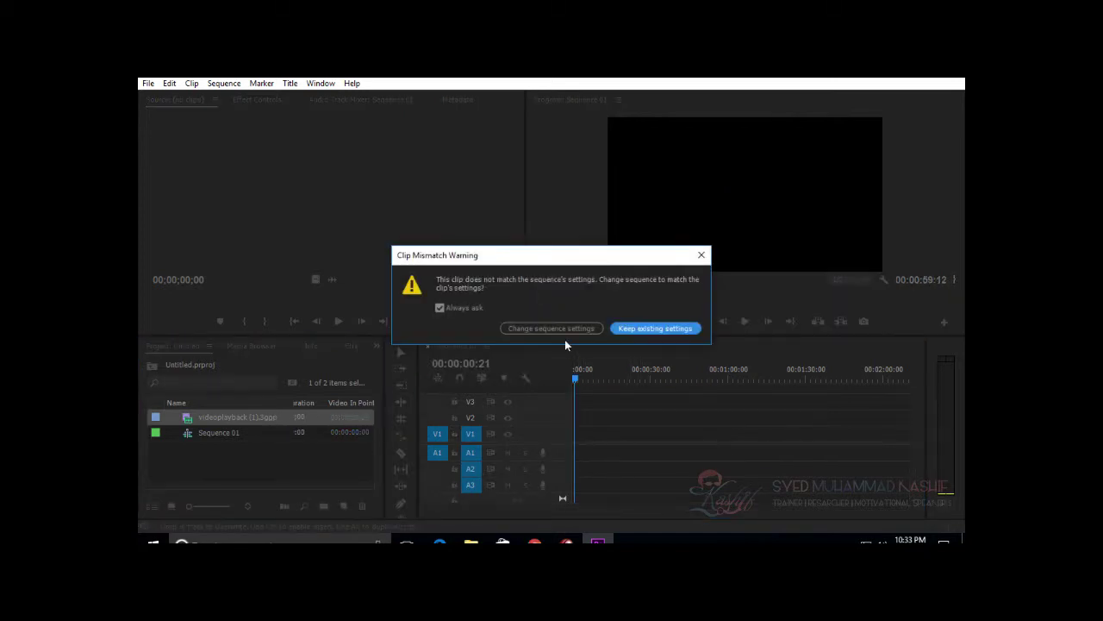
click(556, 329)
Step: Delete that sequence clip, insert the marked section of videoplayback (1).3gpp from the Source Monitor at 00;00;00;25 and preview it
click(632, 432)
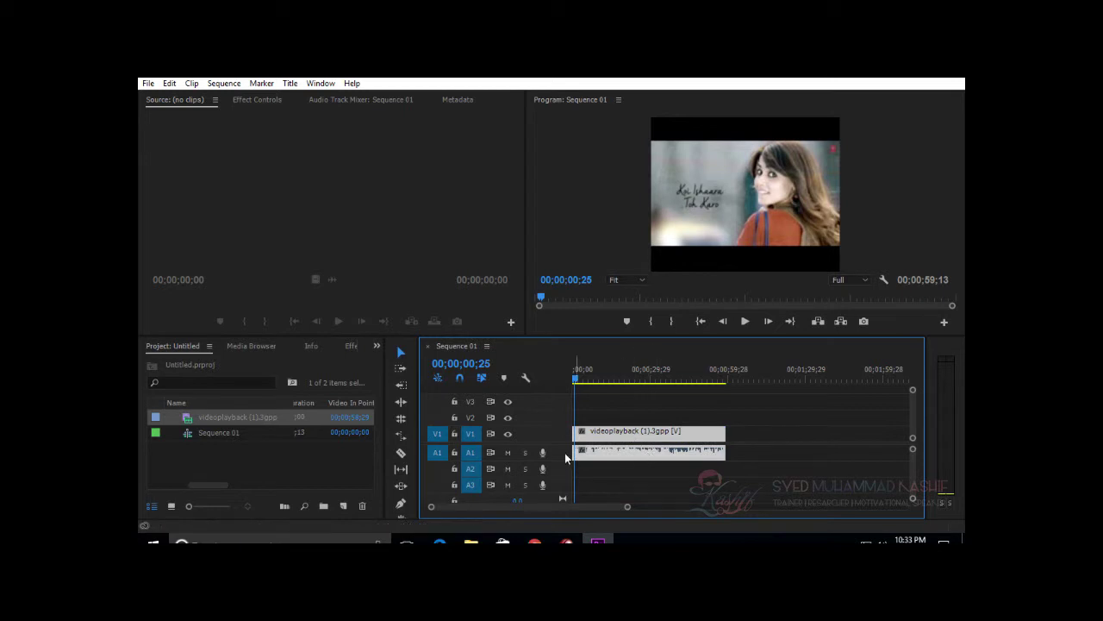
key(Delete)
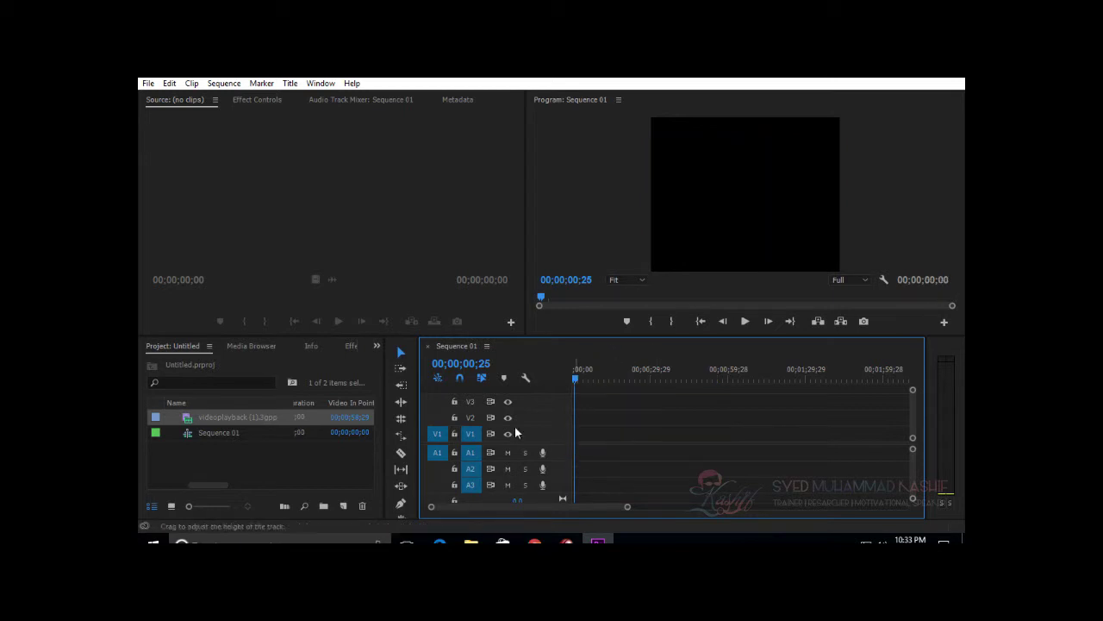
click(289, 421)
drag(216, 417, 273, 191)
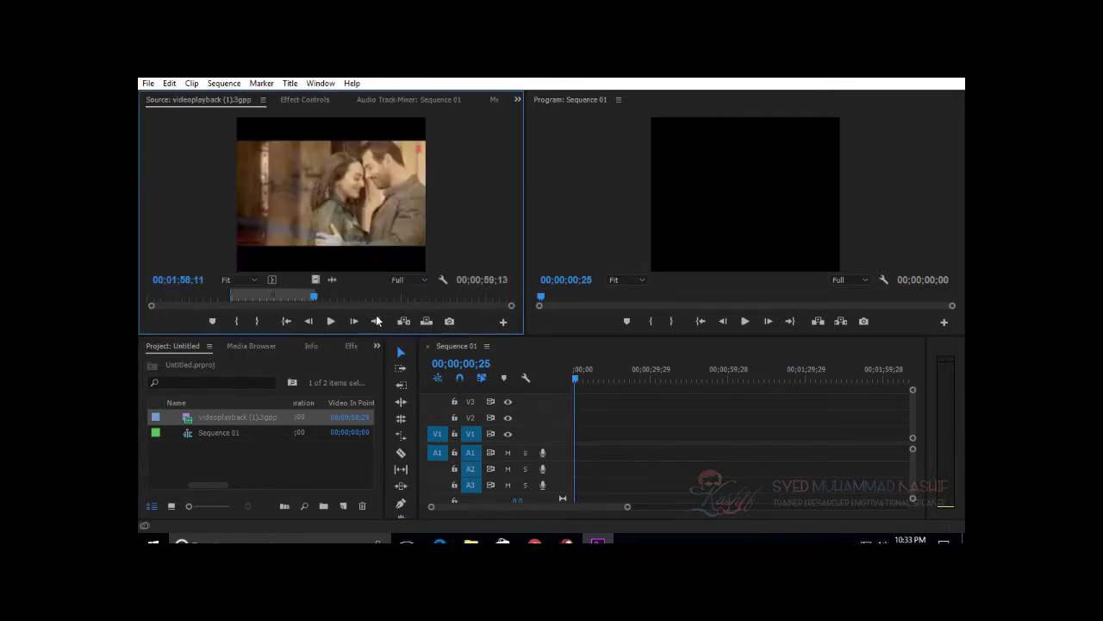
click(404, 321)
click(587, 378)
key(space)
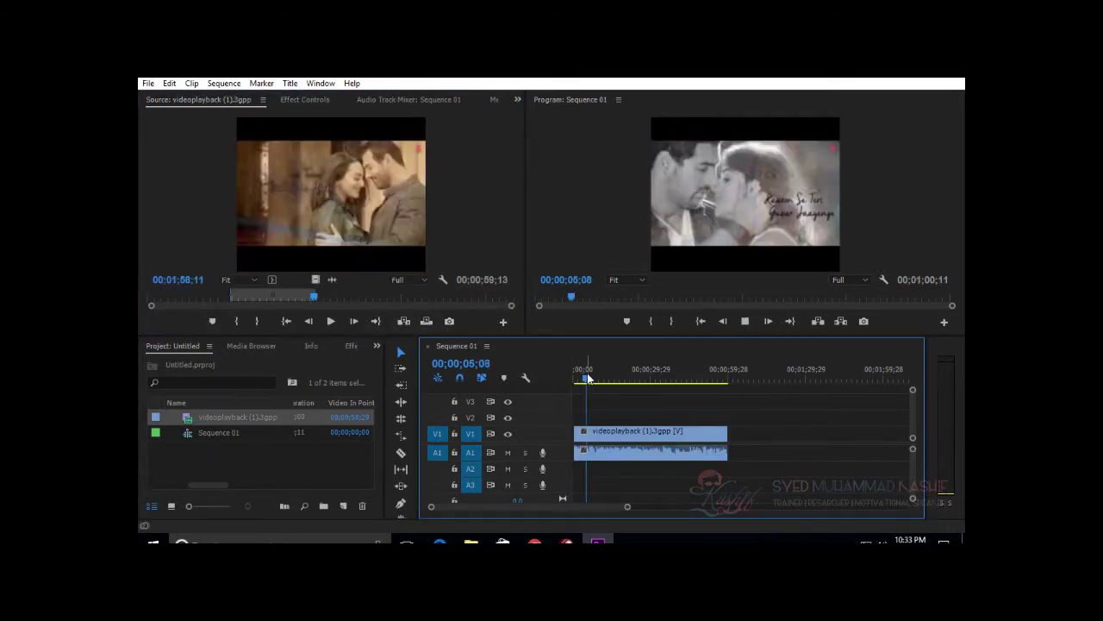
Step: Import videoplayback (2).mp4 from the Songs folder into the project
click(320, 470)
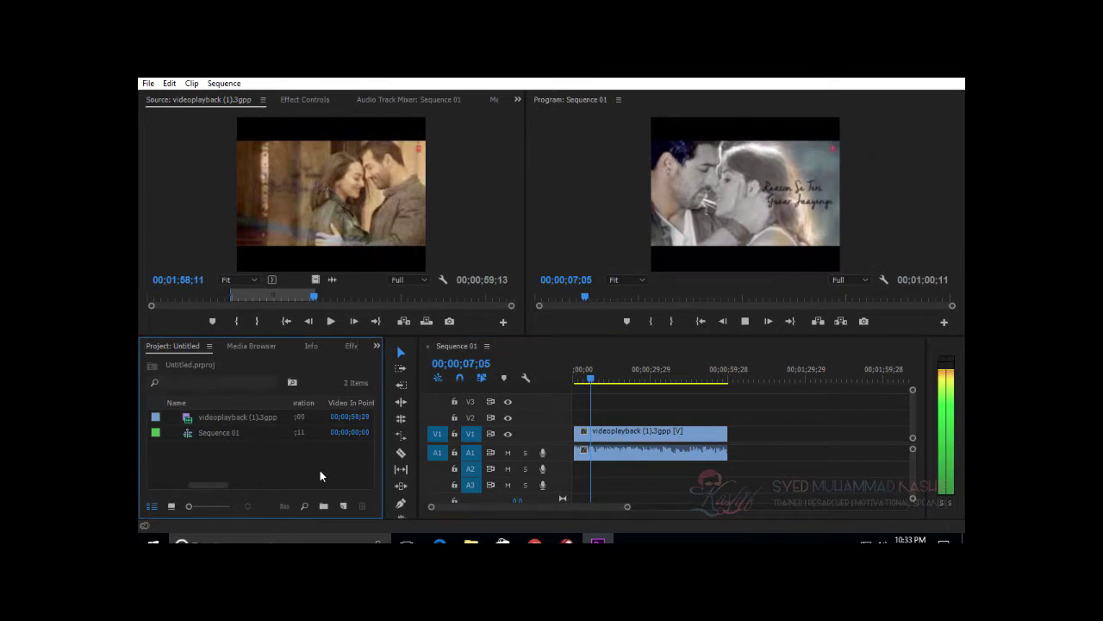
double_click(319, 470)
scroll(398, 318, down, 3)
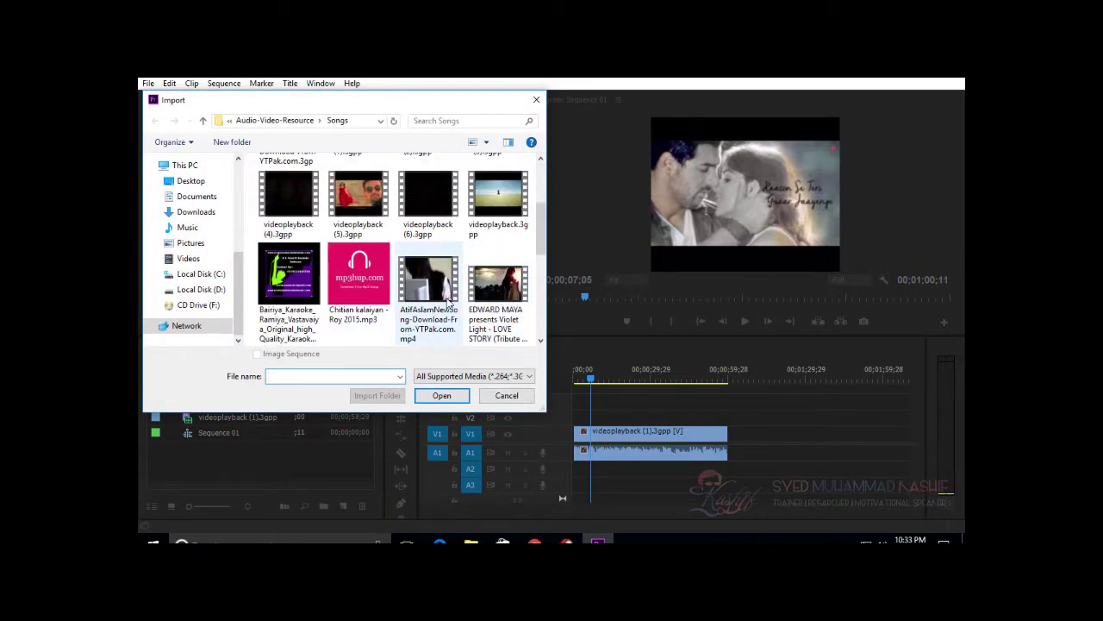
scroll(448, 298, down, 3)
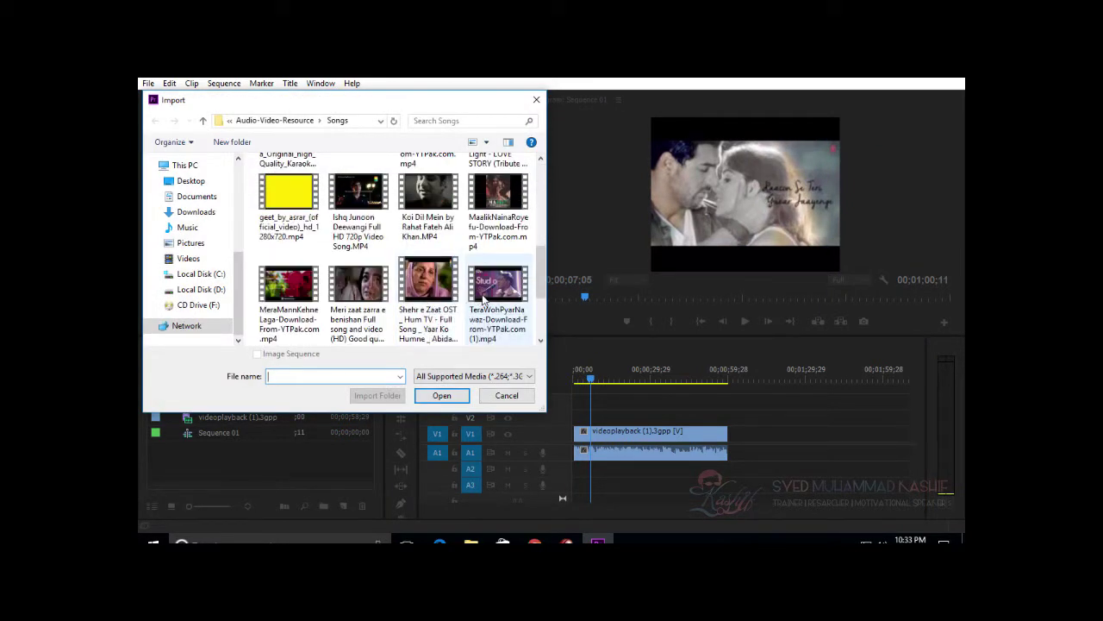
click(436, 212)
key(Left)
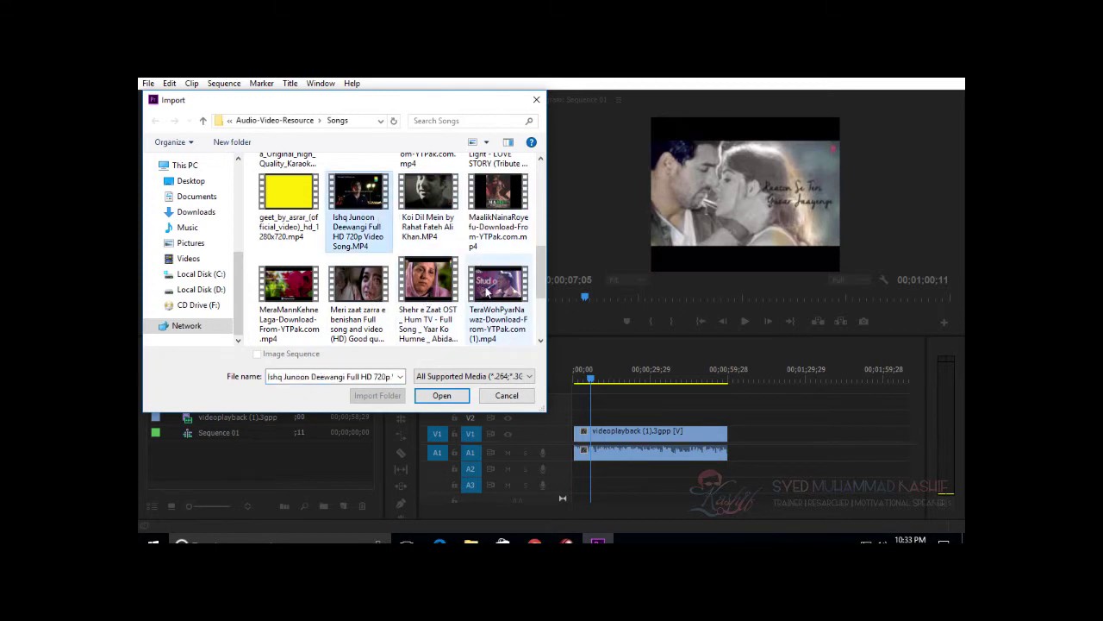
scroll(487, 293, down, 3)
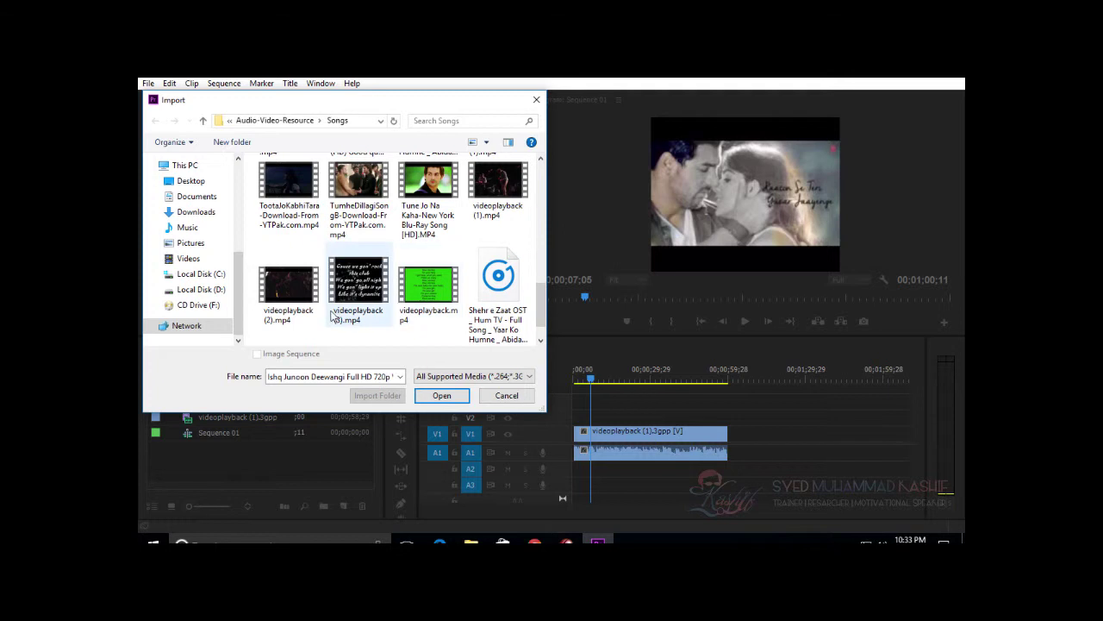
double_click(355, 293)
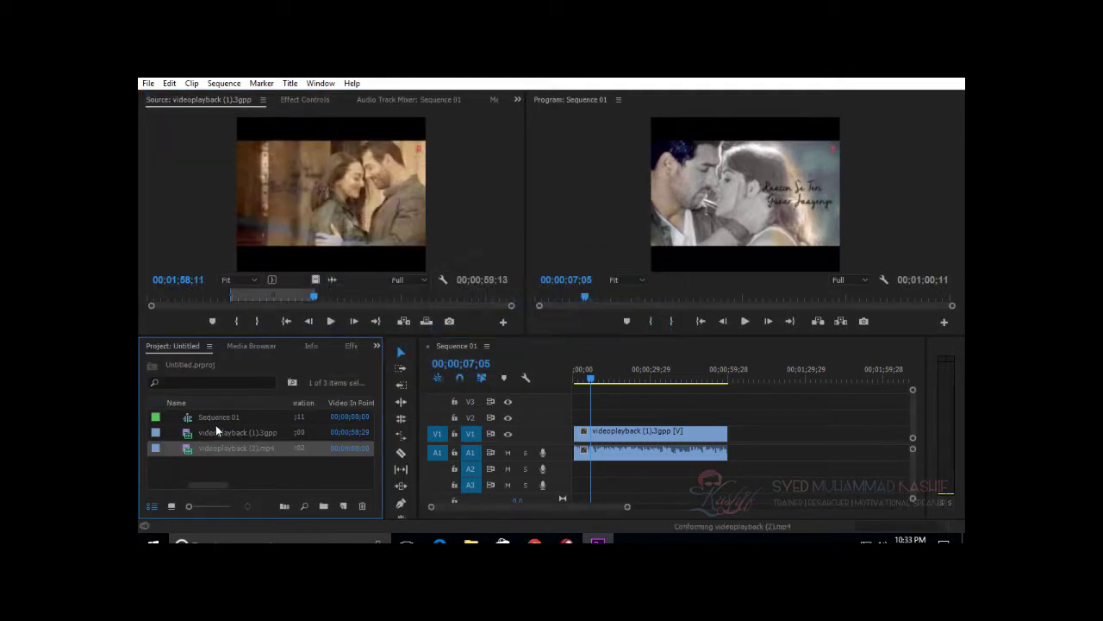
Step: Cut the sequence clip in two with the Razor just before the 00;00;29;29 mark
click(552, 440)
key(c)
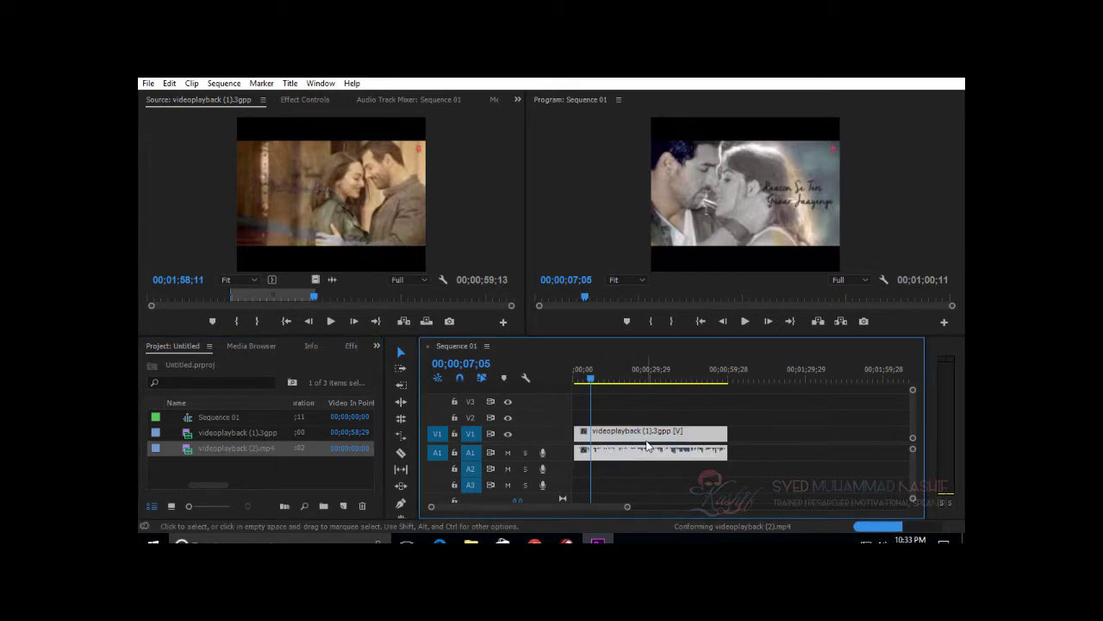
click(645, 440)
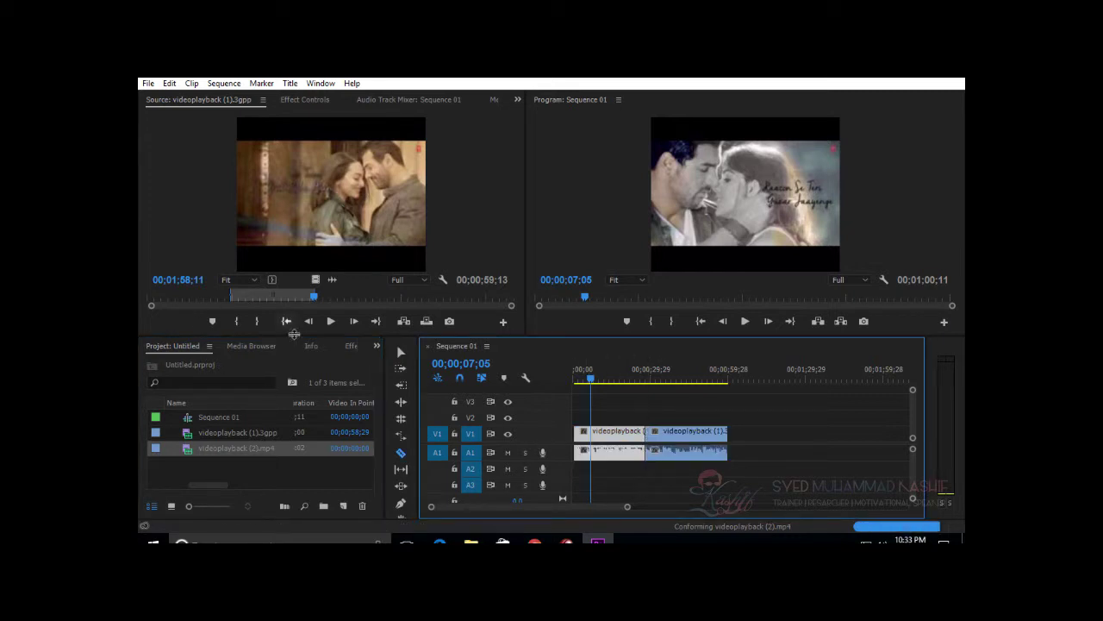
Step: Preview parts of videoplayback (2).mp4 in the Source Monitor and delete it from the project
double_click(207, 443)
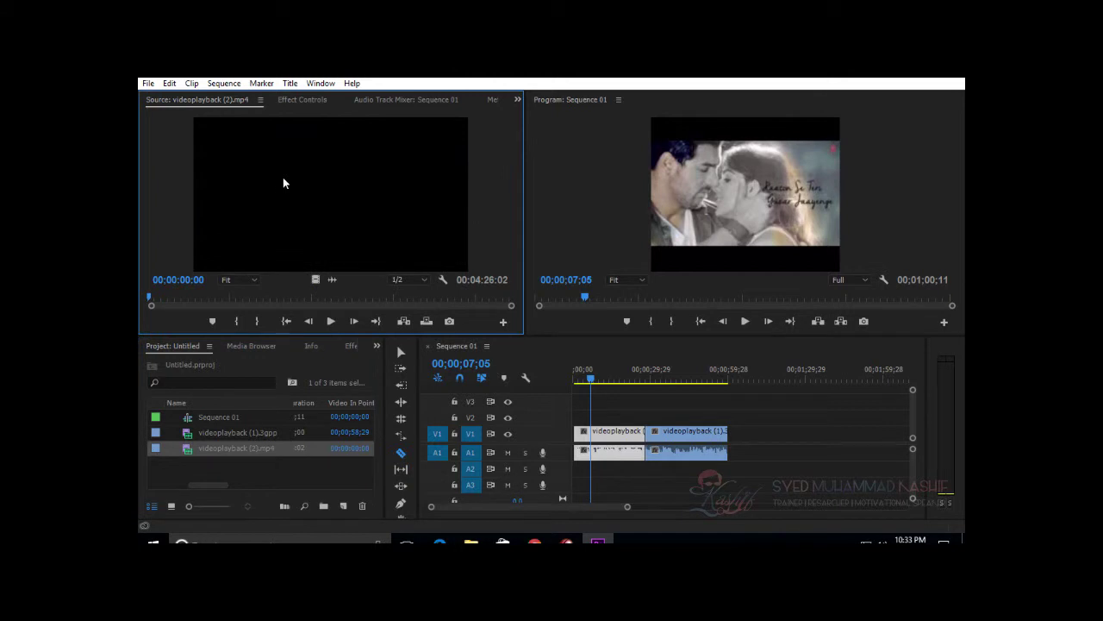
click(205, 302)
key(space)
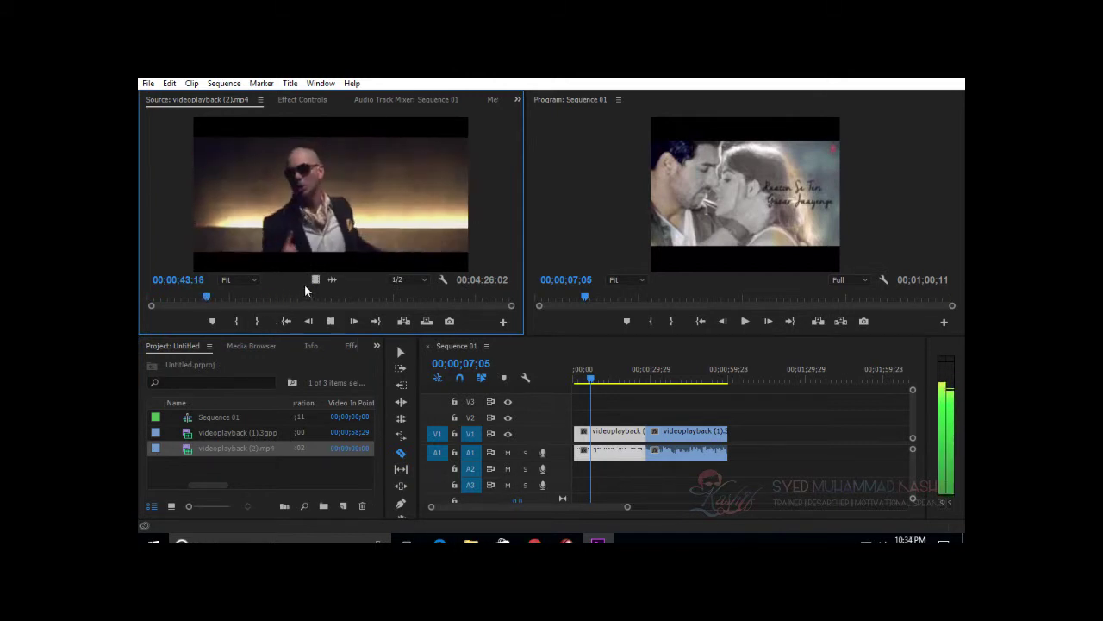
click(305, 300)
click(305, 300)
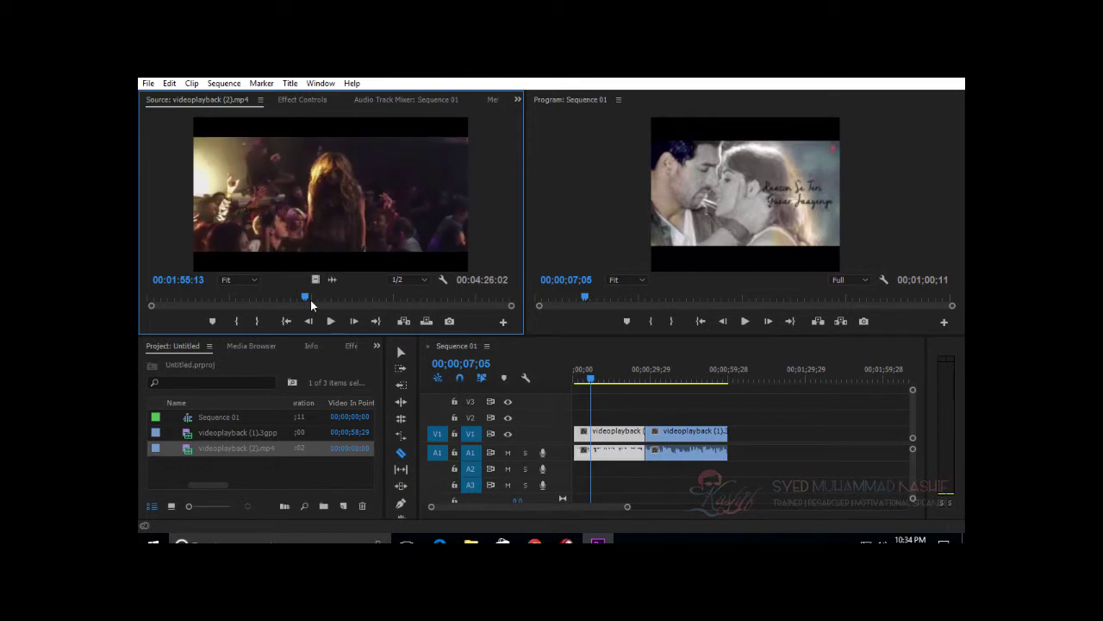
click(264, 450)
key(Delete)
Step: Import videoplayback.3gp from the Songs folder, preview it in the Source Monitor and stop playback at 00;01;58;23
key(ctrl+i)
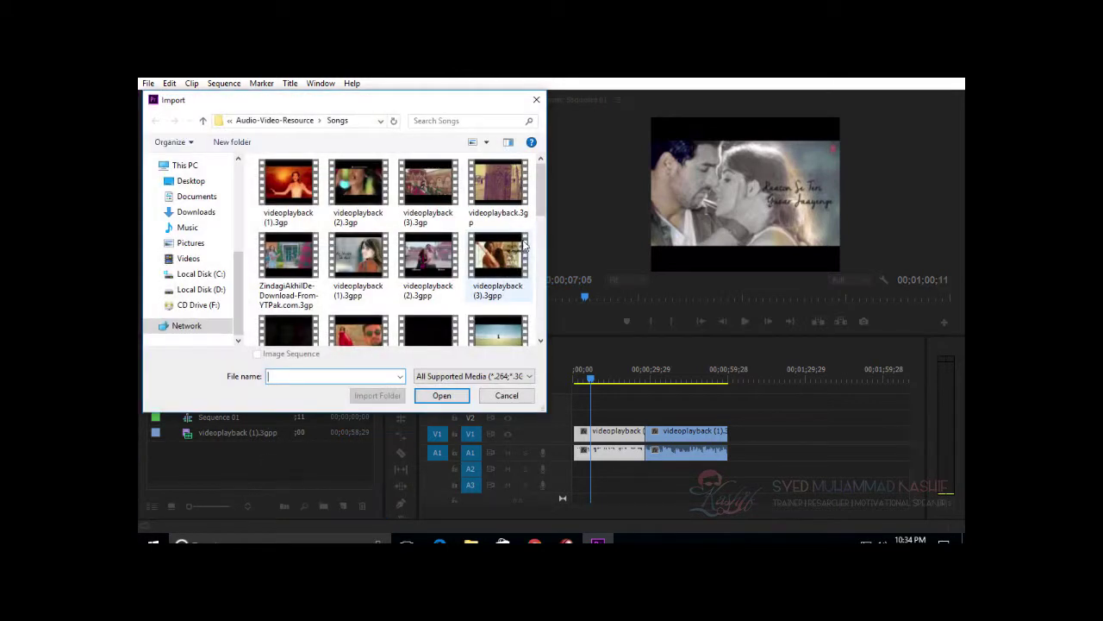
double_click(512, 200)
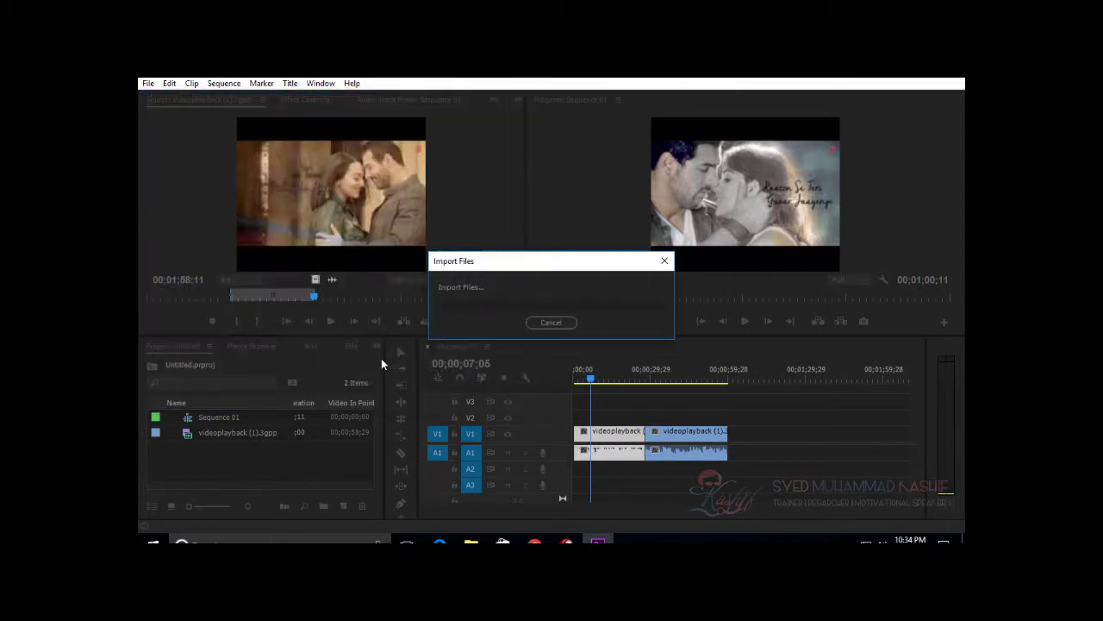
click(326, 205)
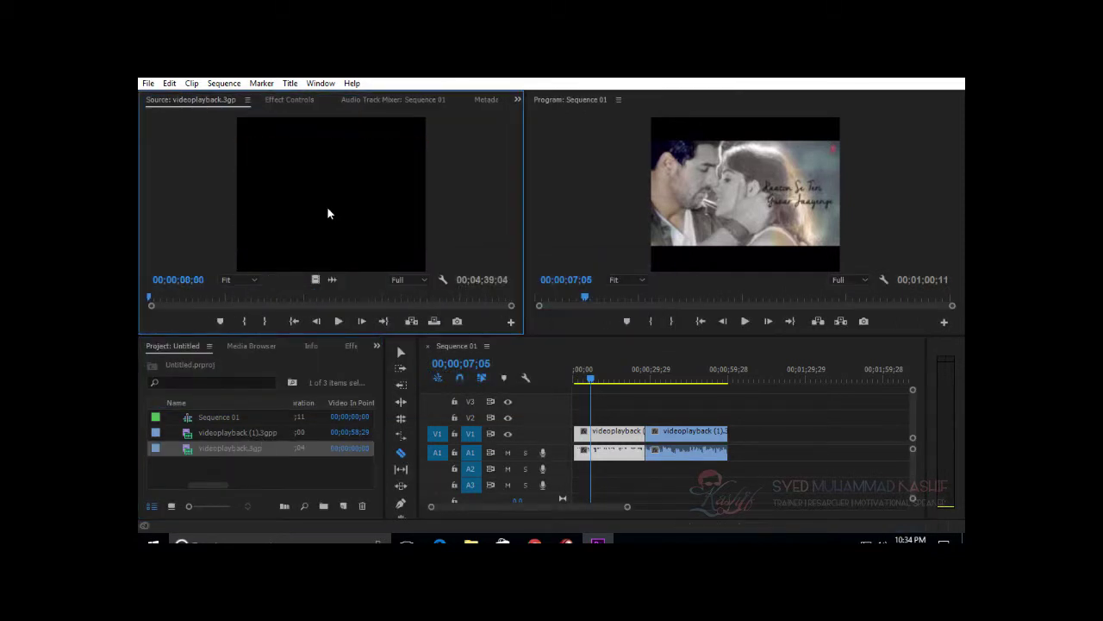
click(272, 299)
click(339, 321)
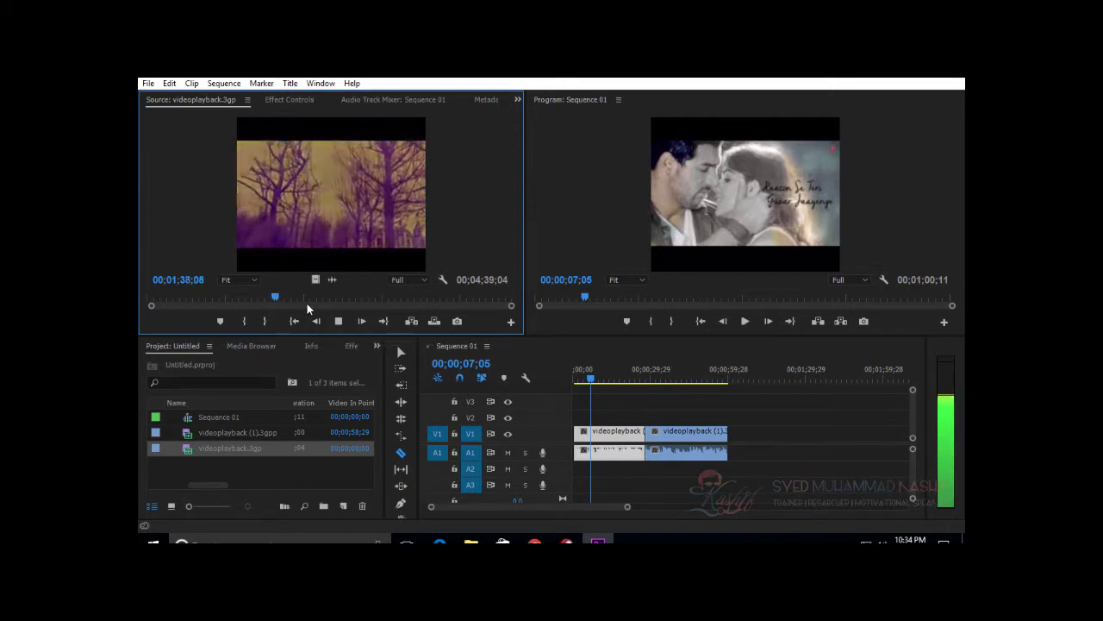
click(302, 299)
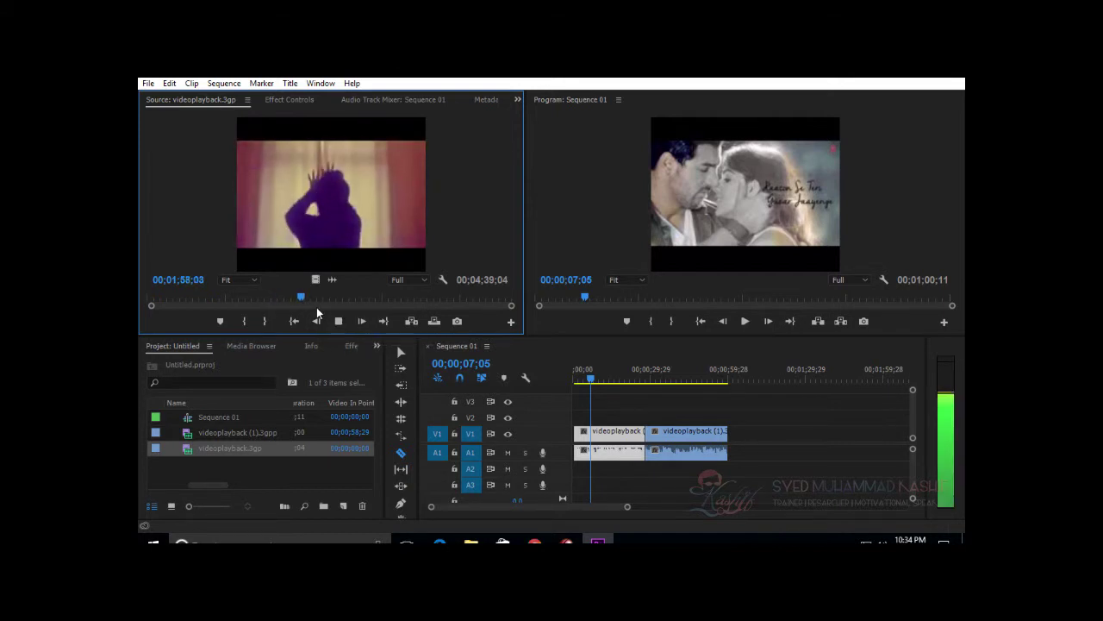
click(339, 321)
Step: Unlink the audio and video of the second clip segment in the sequence and select only its video
click(656, 437)
right_click(690, 441)
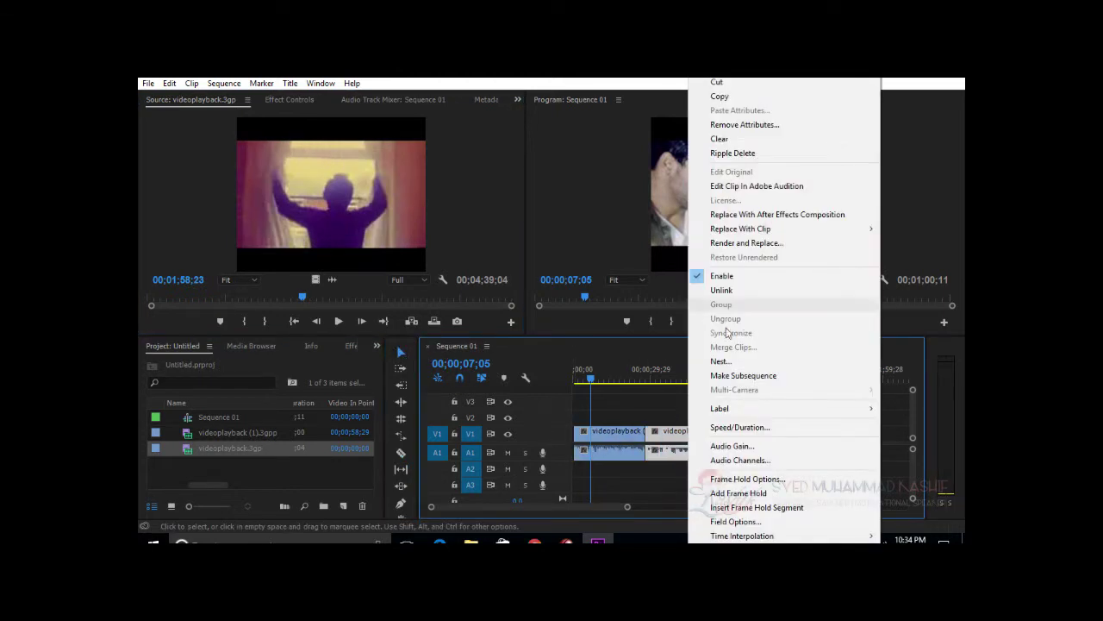
click(759, 290)
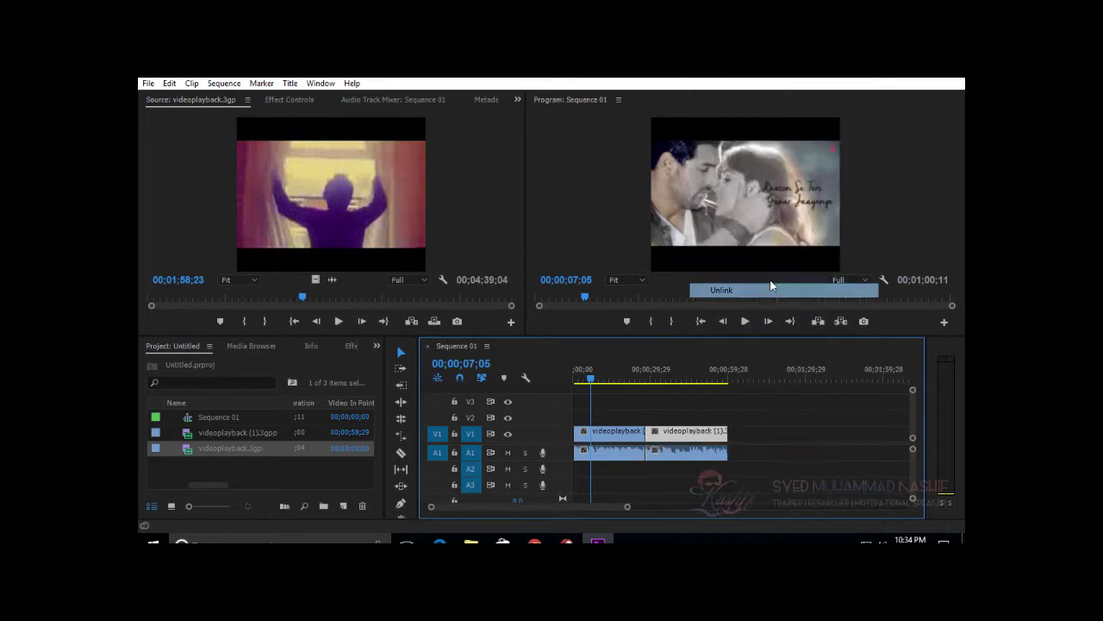
click(764, 398)
click(712, 438)
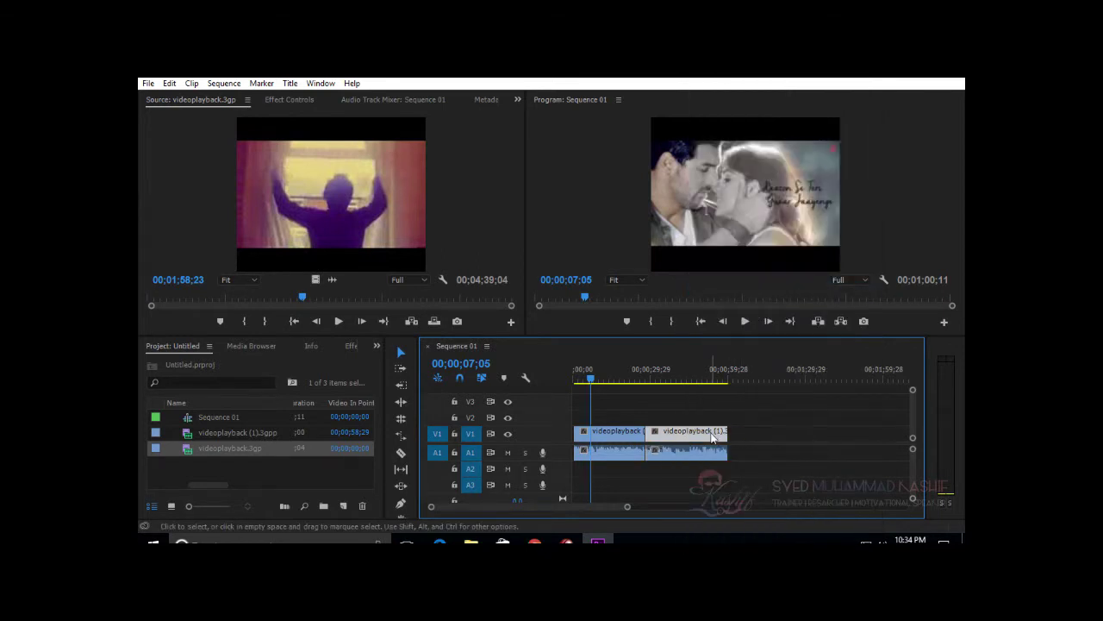
Step: Try replacing the second segment's video with the Source Monitor clip videoplayback.3gp, using Match Frame
right_click(705, 439)
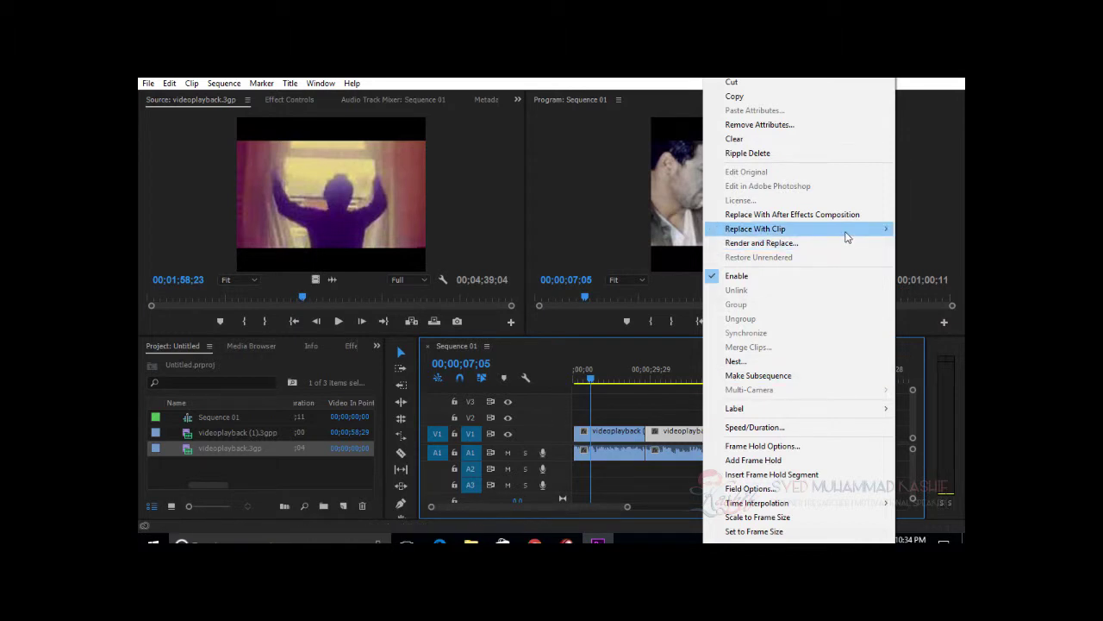
mouse_move(846, 236)
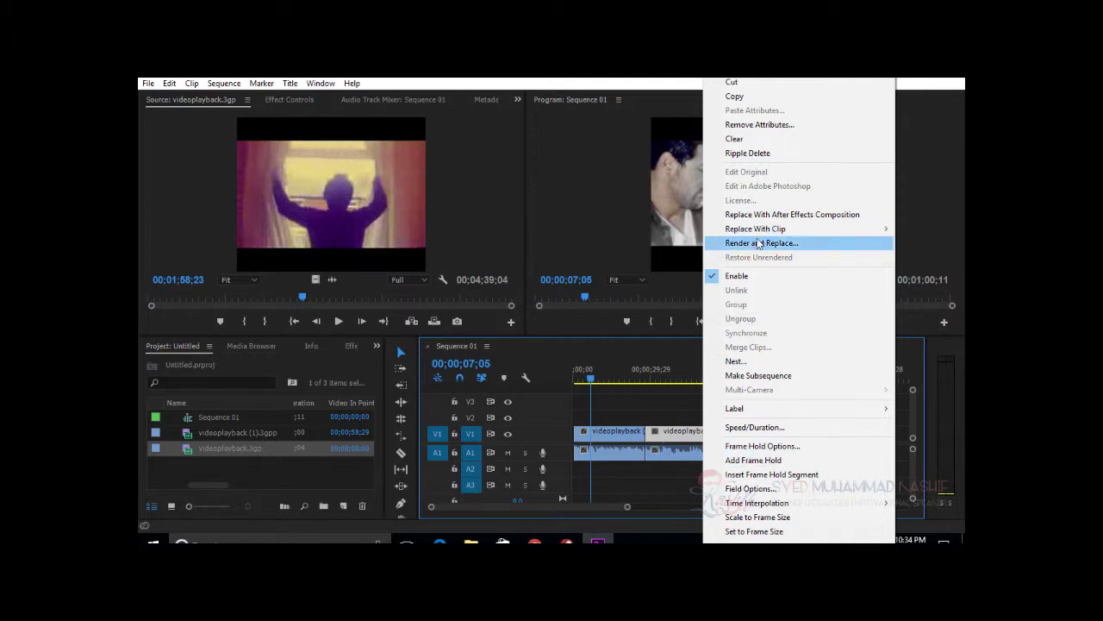
mouse_move(759, 229)
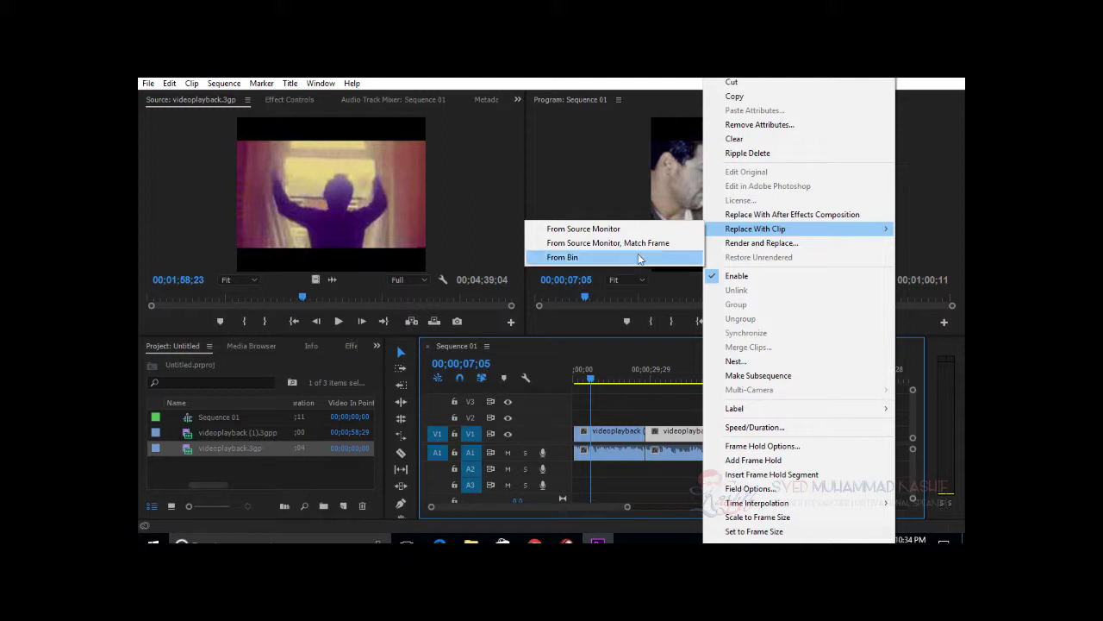
click(618, 242)
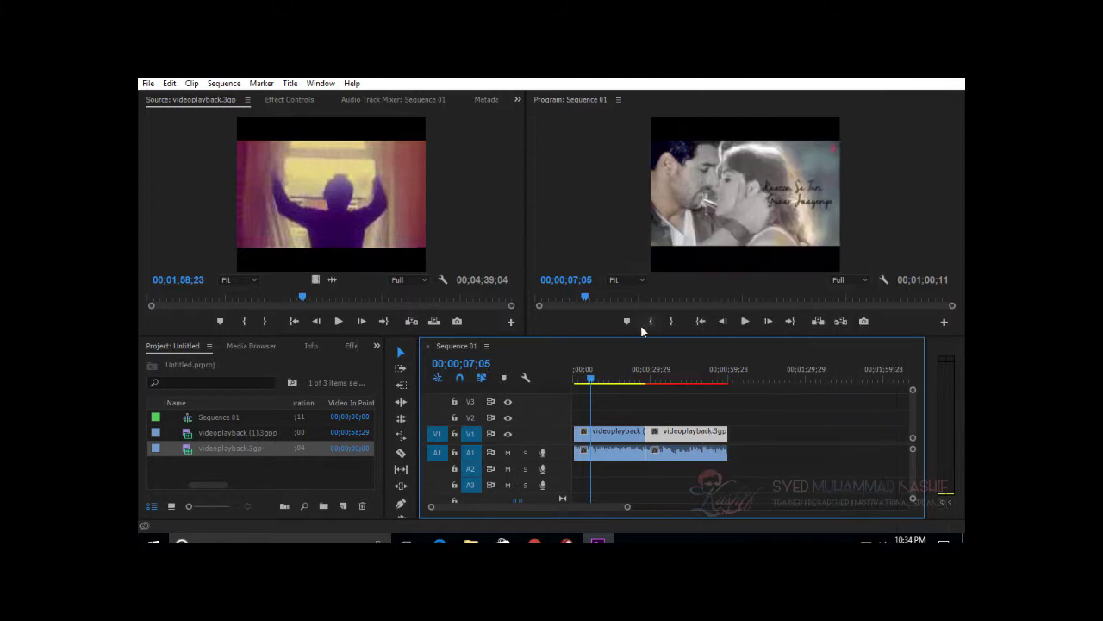
Step: Play the sequence across the cut to check the replaced segment, and return the playhead to just before the cut
click(640, 372)
key(space)
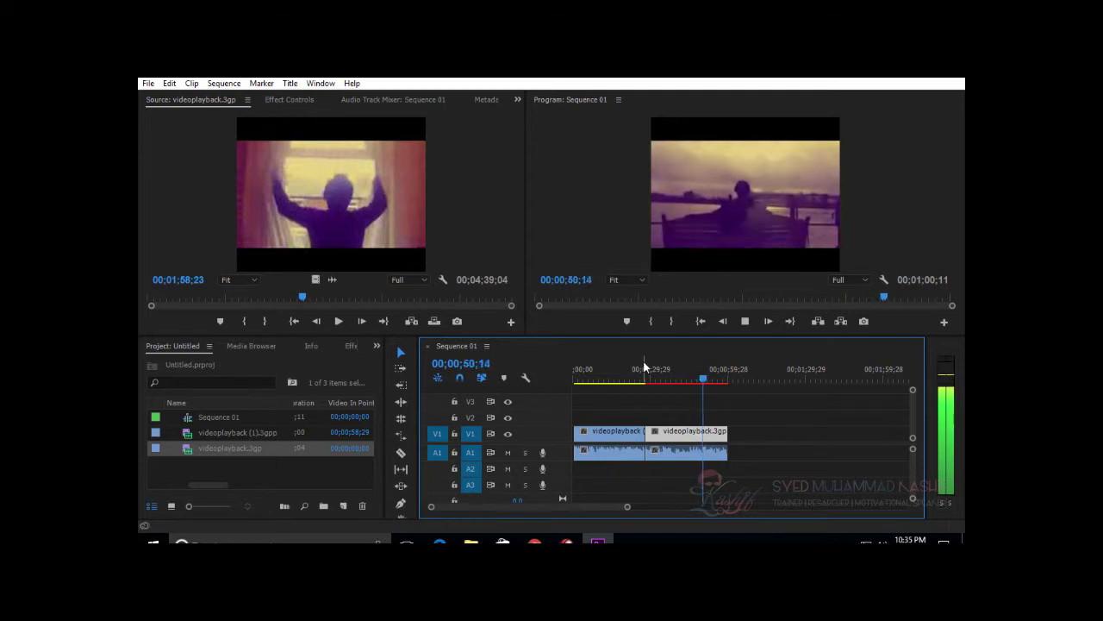
key(space)
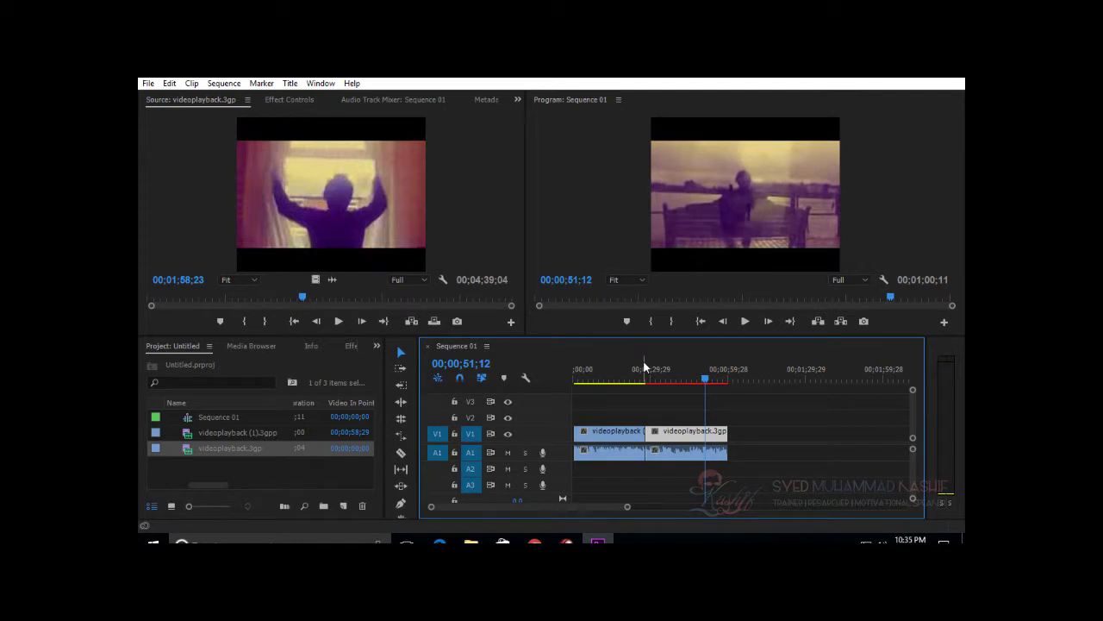
drag(705, 379, 635, 381)
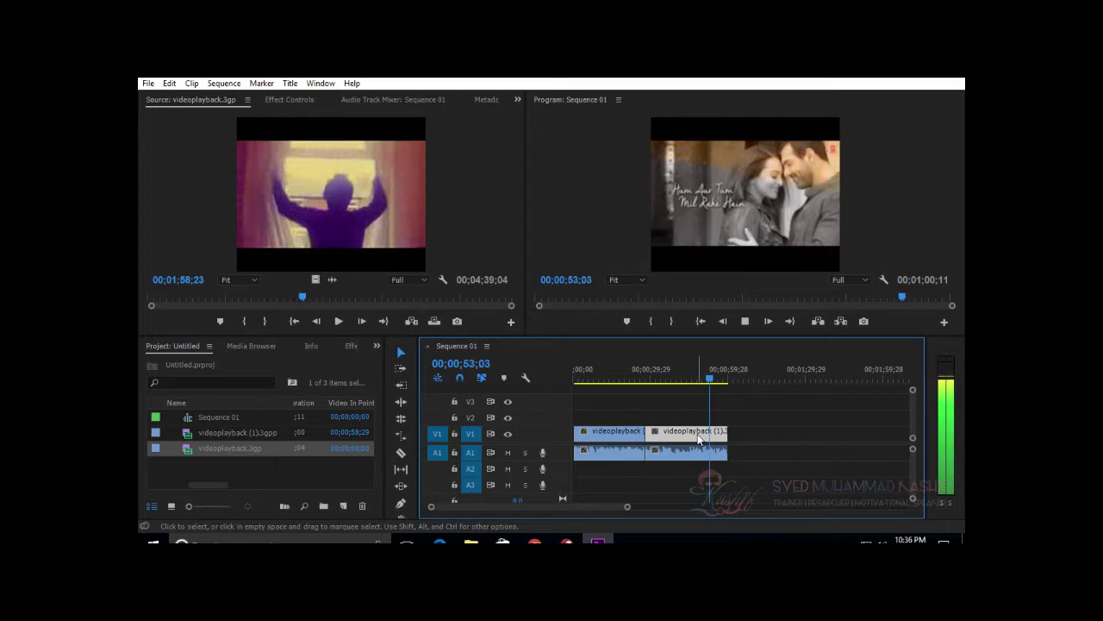
Step: Replace the second segment's video again with videoplayback.3gp from the Source Monitor, Match Frame, and play it from near the cut
right_click(698, 435)
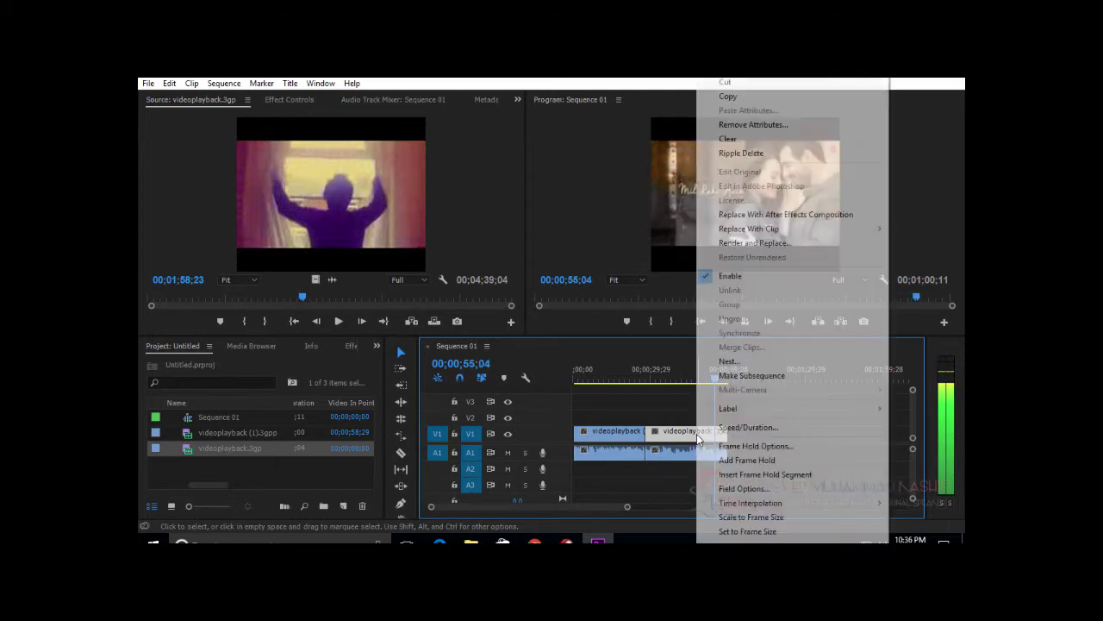
mouse_move(789, 230)
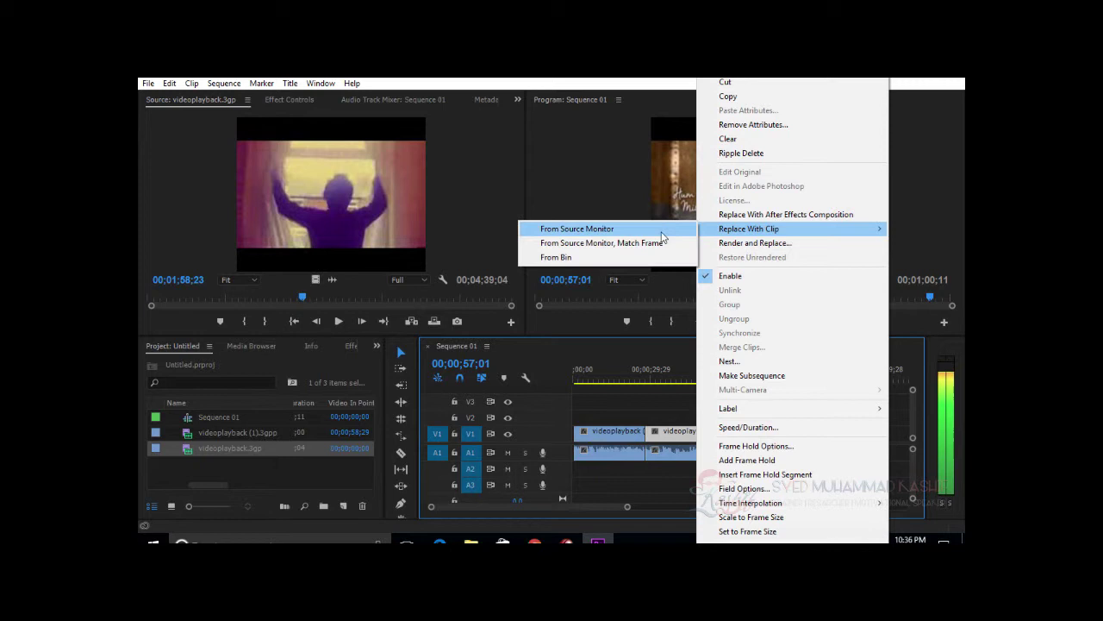
click(647, 242)
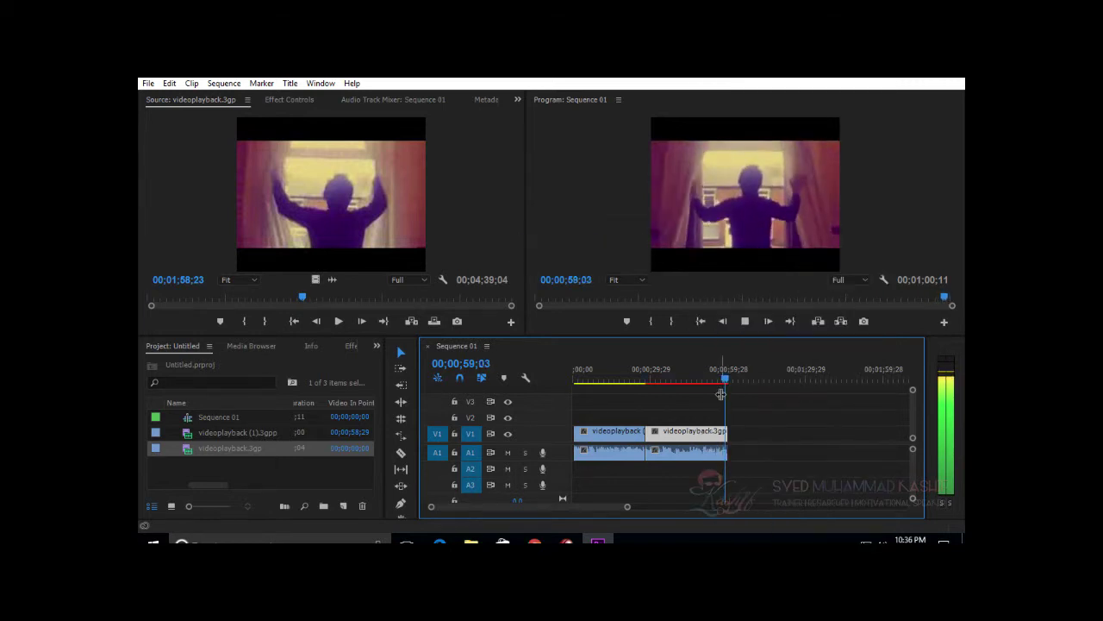
click(656, 380)
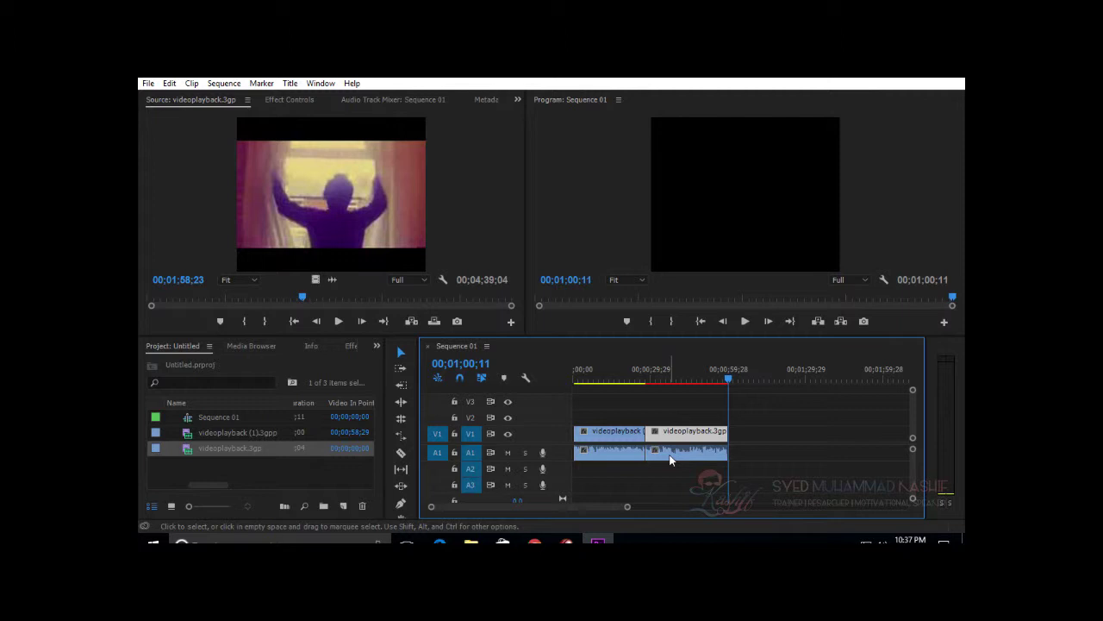
Step: Delete all clips from the sequence and remove both videoplayback files from the project
drag(757, 420, 571, 488)
key(Delete)
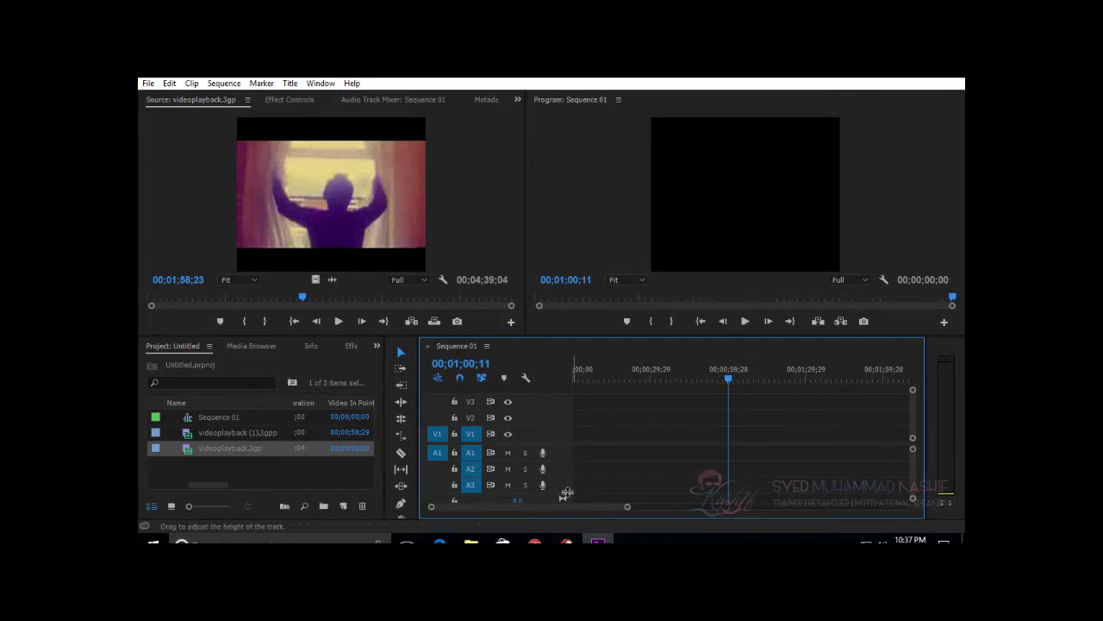
click(317, 463)
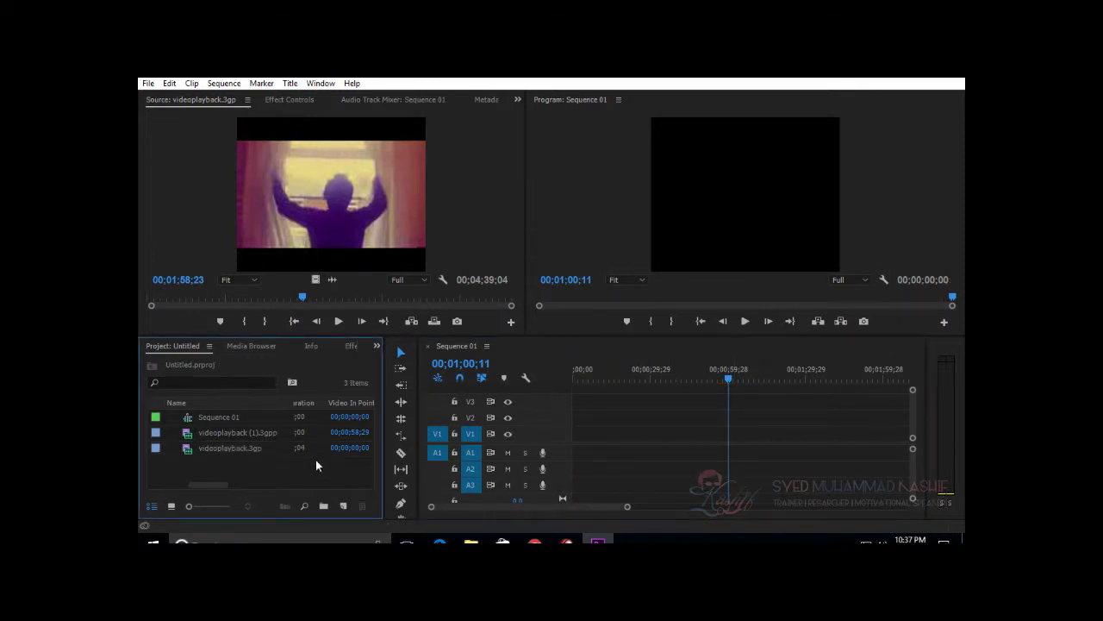
drag(267, 462, 246, 439)
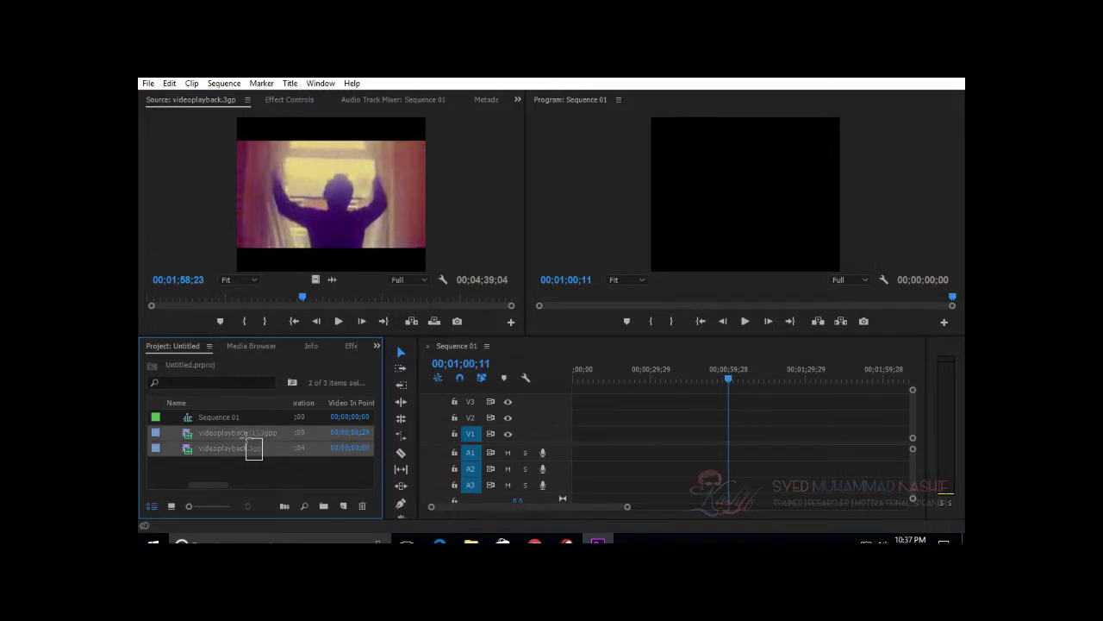
key(Delete)
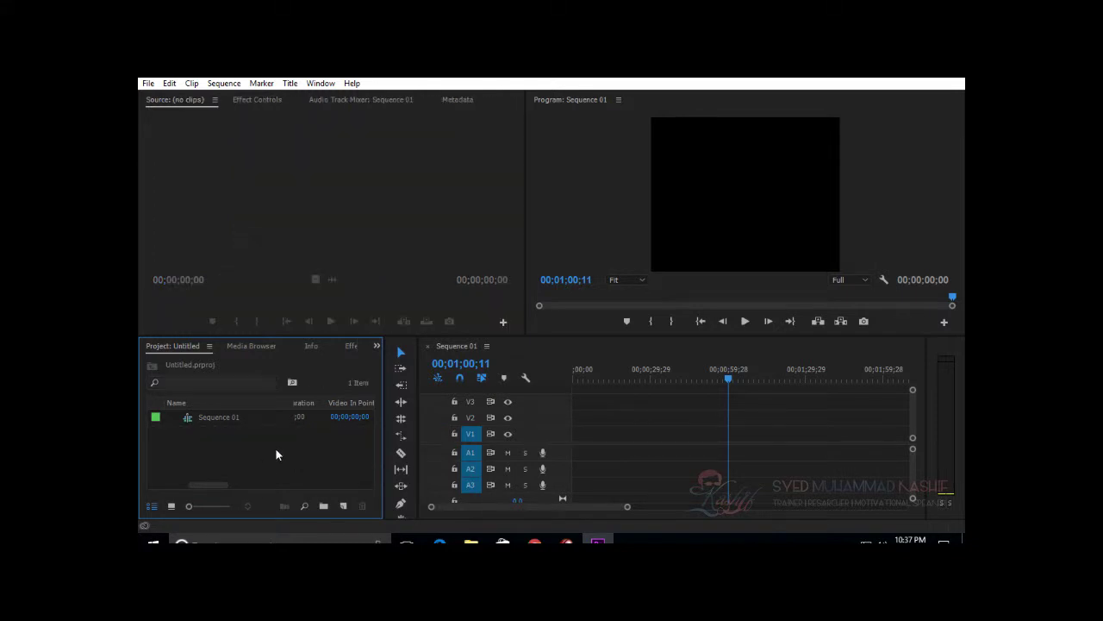
Step: Start a media import, browse to the Multi-Camera Editing Footage folder inside Editing-Resource, and show its contents as large icons
double_click(275, 448)
click(304, 121)
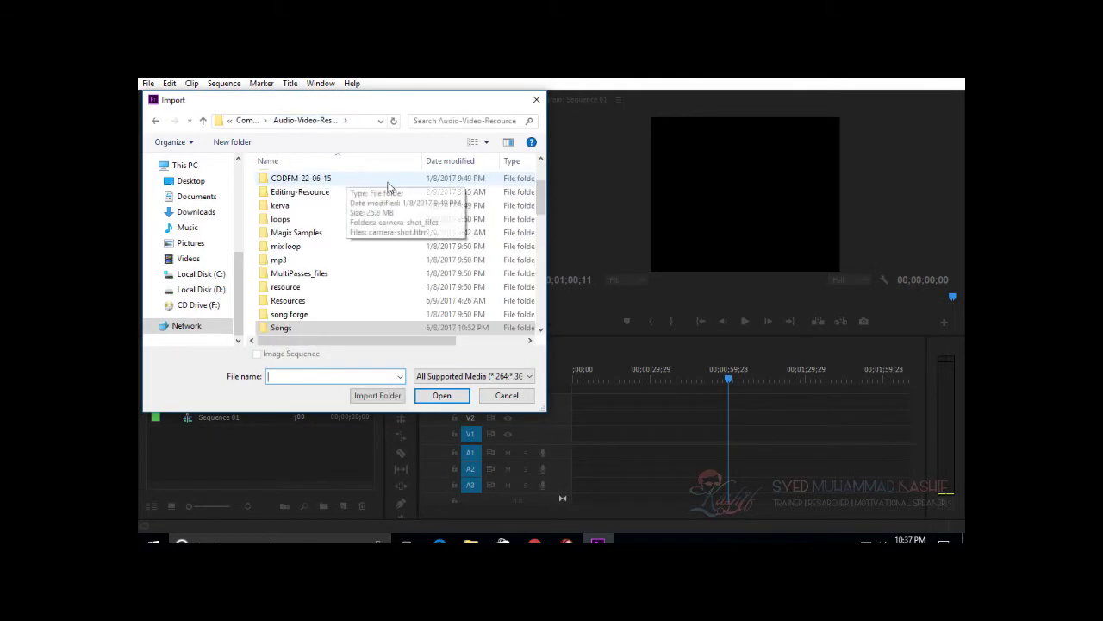
double_click(328, 191)
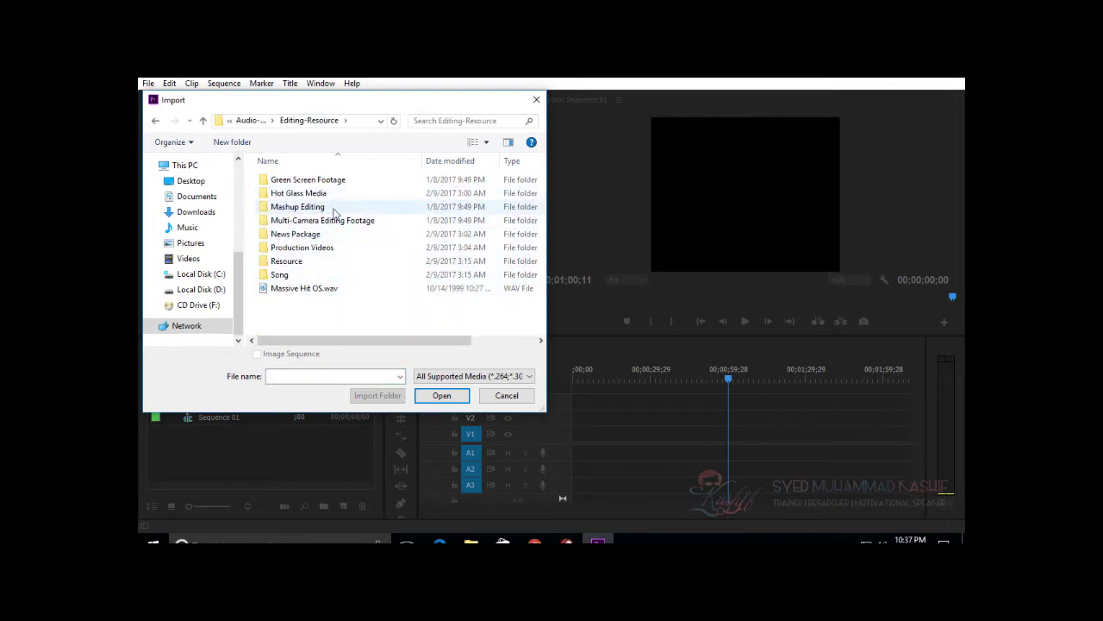
double_click(332, 221)
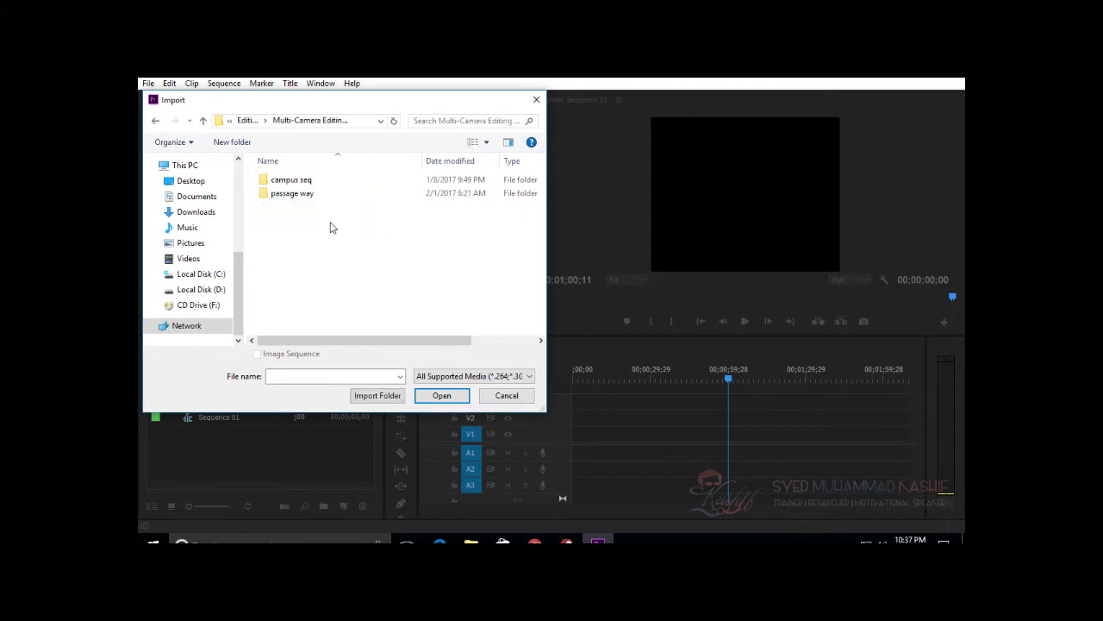
right_click(333, 227)
mouse_move(411, 234)
click(492, 247)
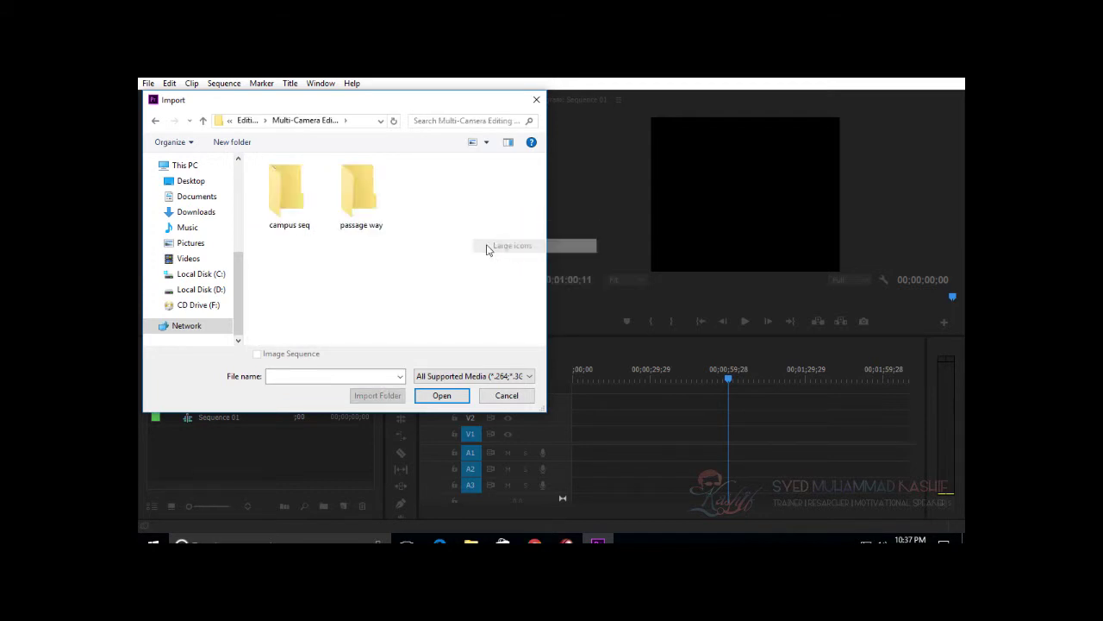
Step: Import campus4-c0.avi, campus4-c1.avi and campus4-c2.avi from the campus seq folder
click(363, 226)
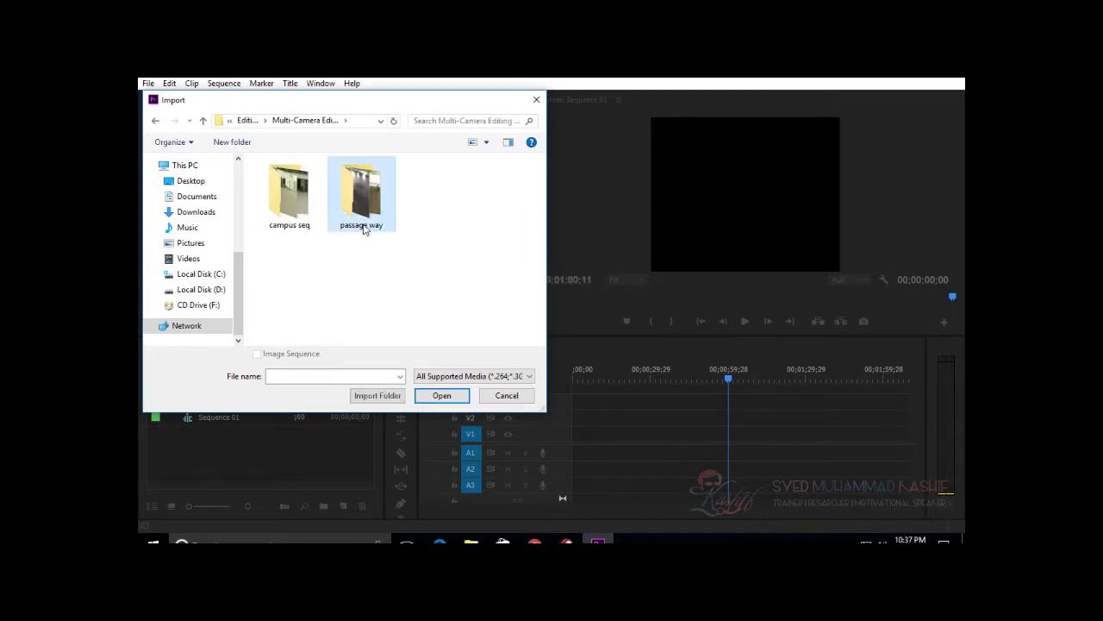
click(311, 226)
double_click(297, 226)
click(301, 207)
shift+click(302, 180)
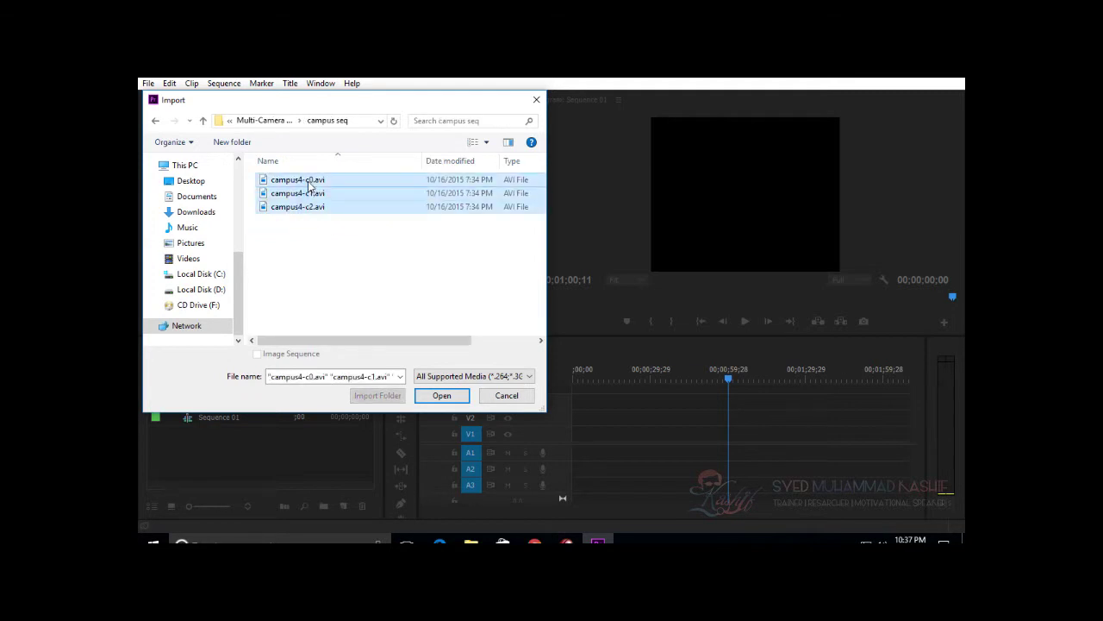
click(440, 394)
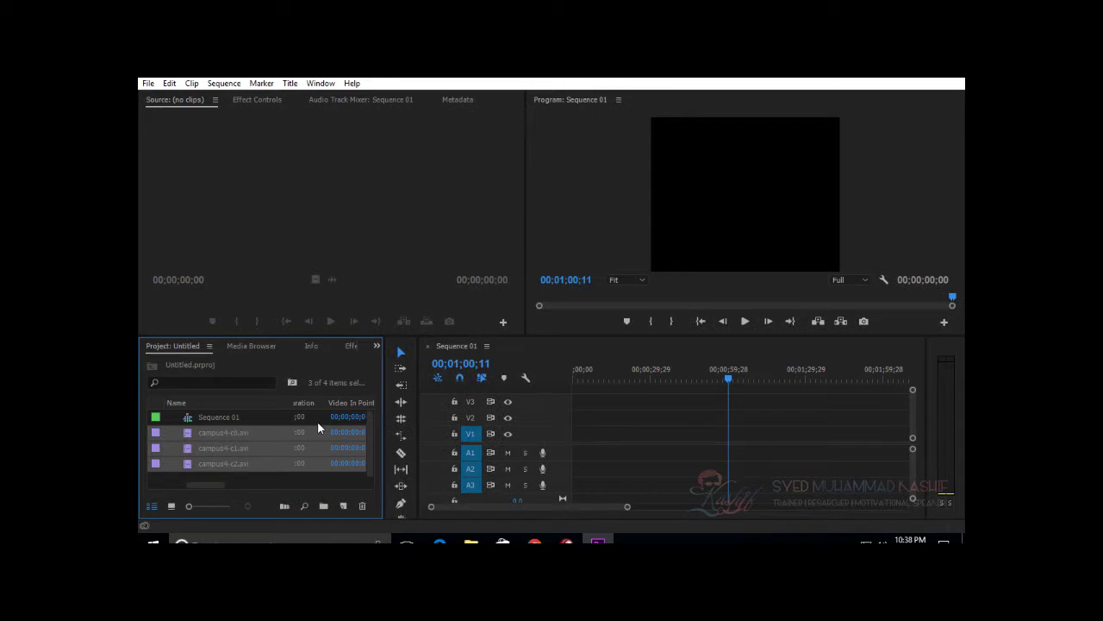
Step: Place the three campus clips end to end on V1 from the sequence start, changing the sequence settings to match them
drag(237, 433, 575, 419)
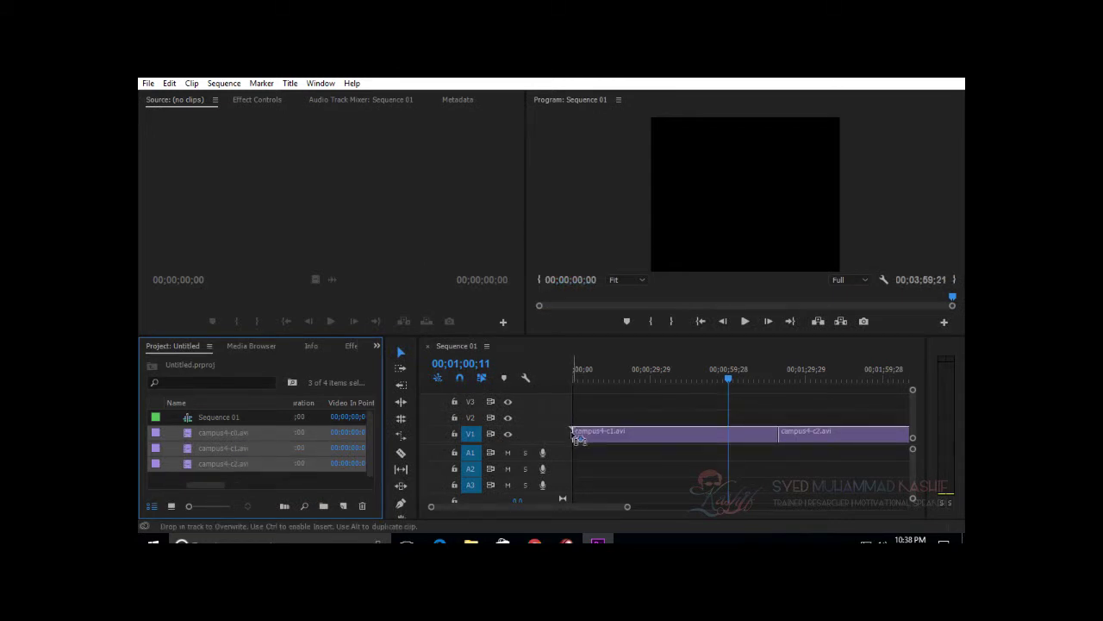
click(567, 332)
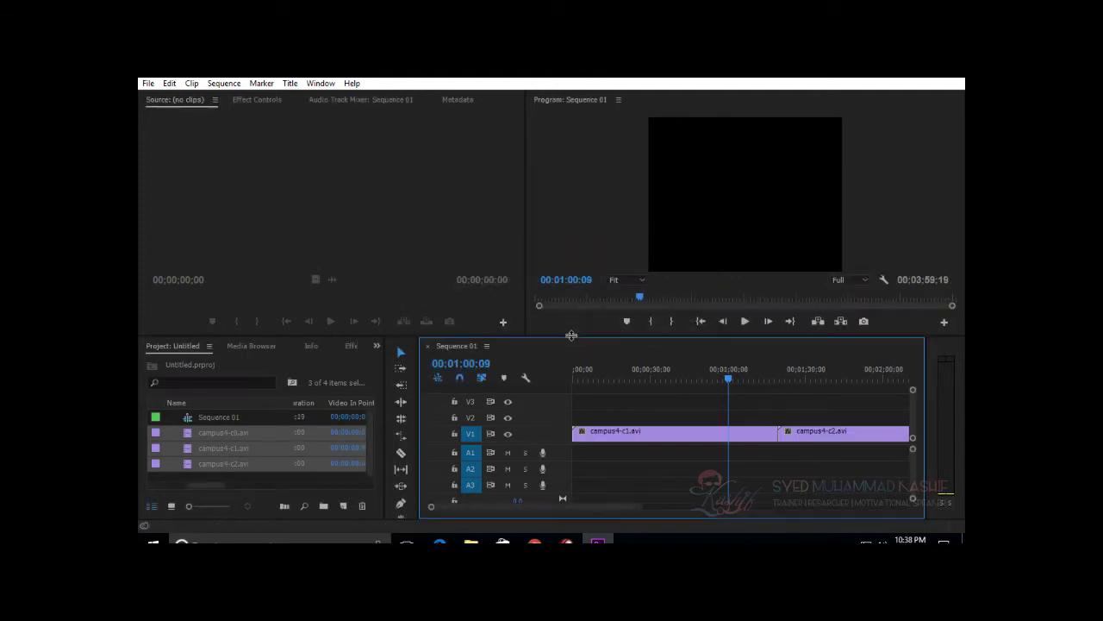
click(674, 380)
click(806, 432)
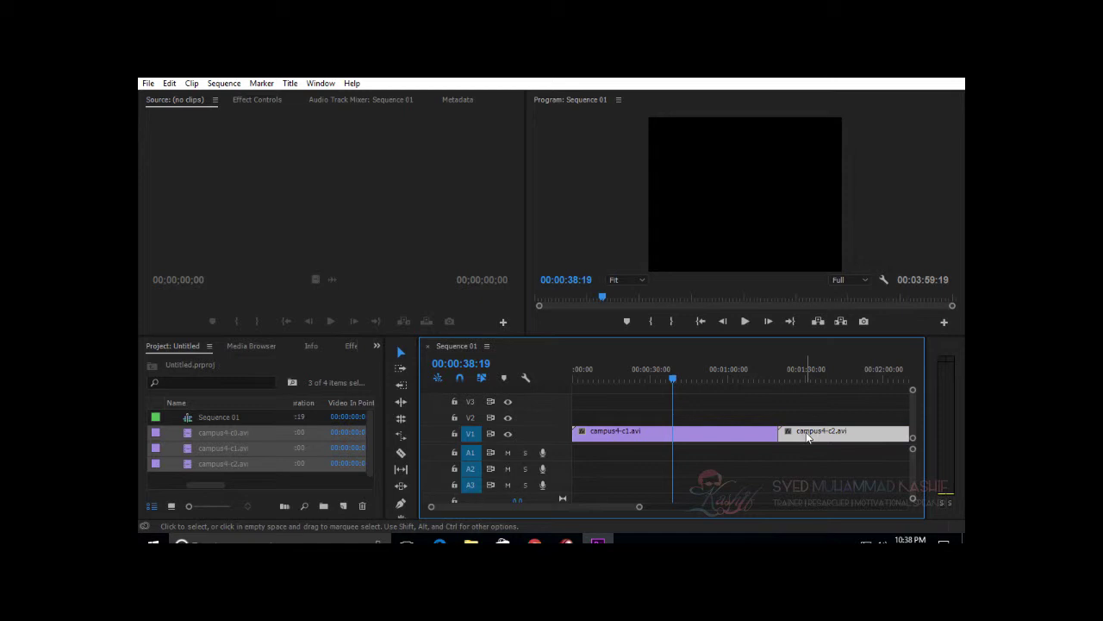
click(781, 457)
click(836, 436)
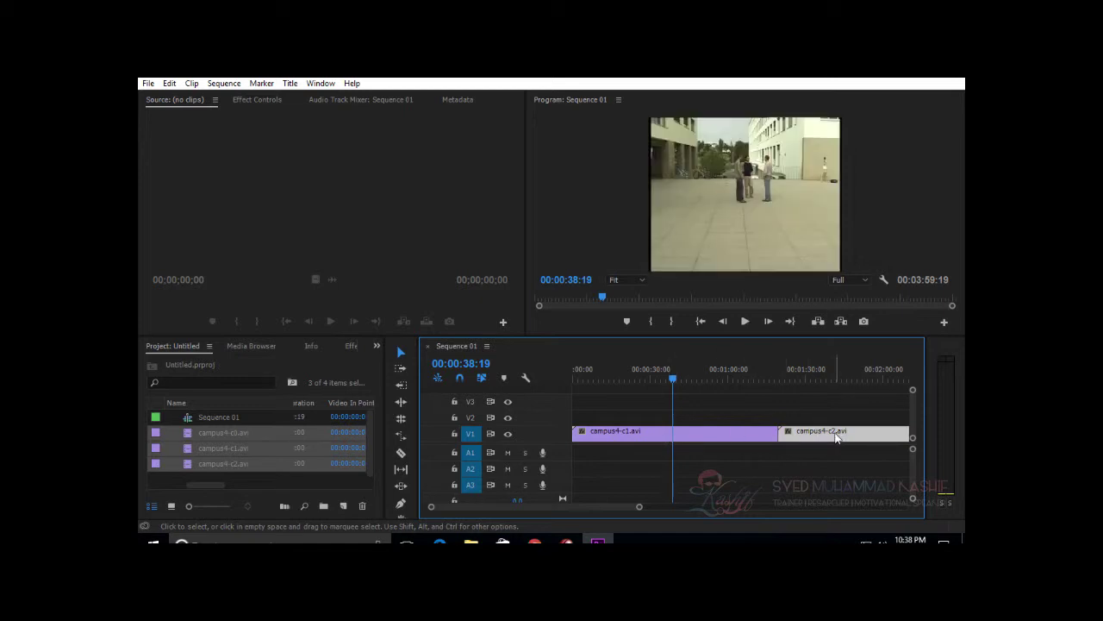
Step: Play the sequence from its start, widen the Program Monitor, and fit all three clips in the timeline view
drag(670, 381, 572, 385)
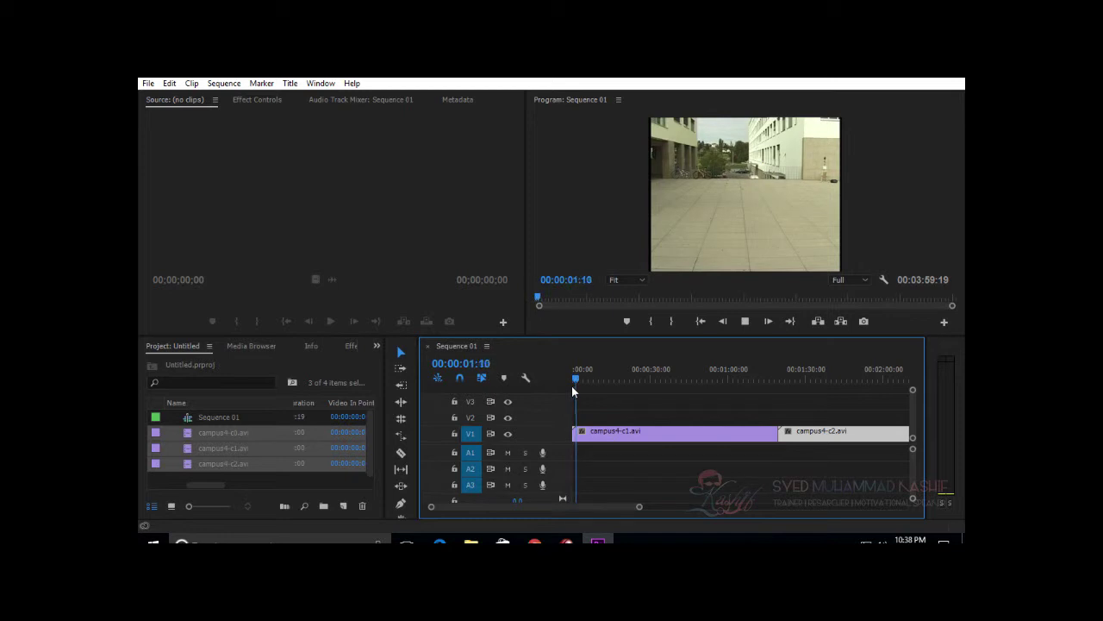
drag(527, 293, 389, 291)
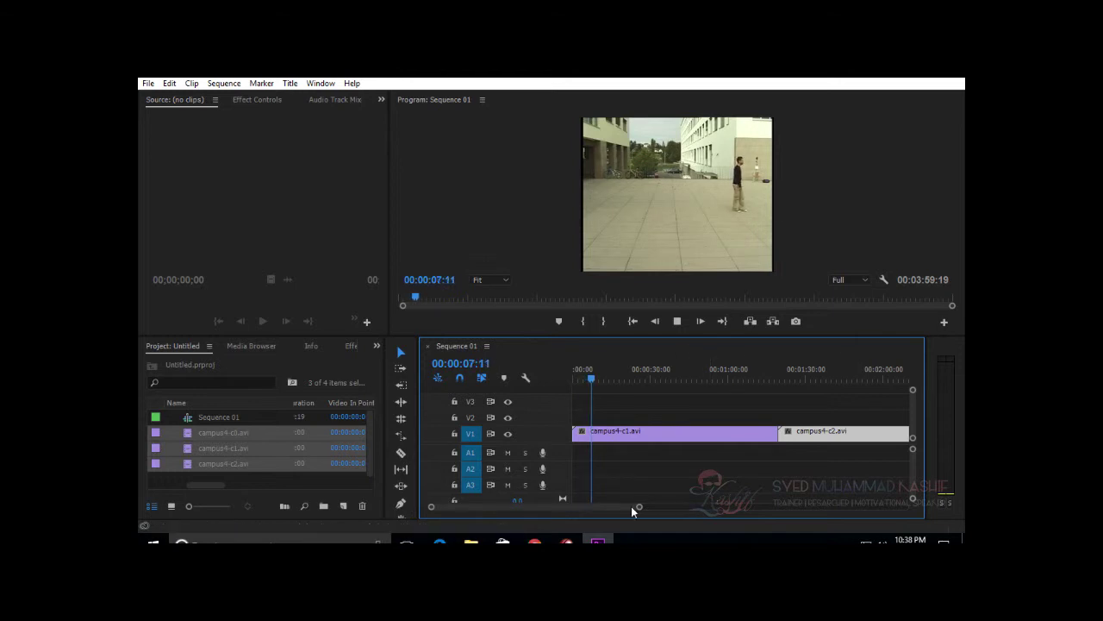
drag(640, 508, 832, 507)
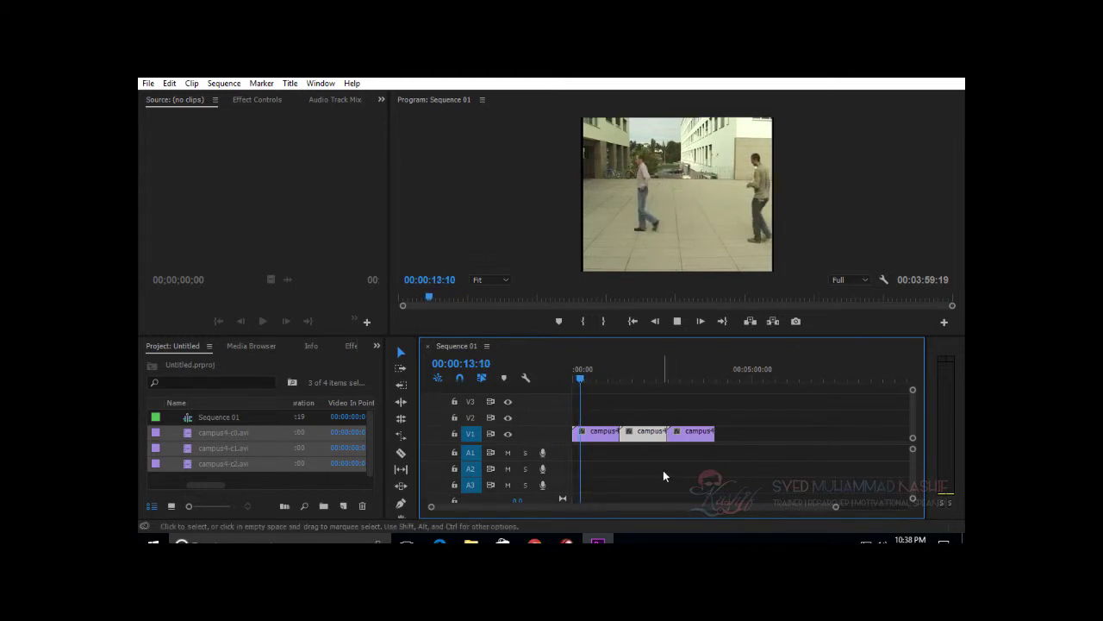
Step: Preview the camera angles of the second and third campus clips, and stop playback in the third clip
drag(582, 378, 632, 382)
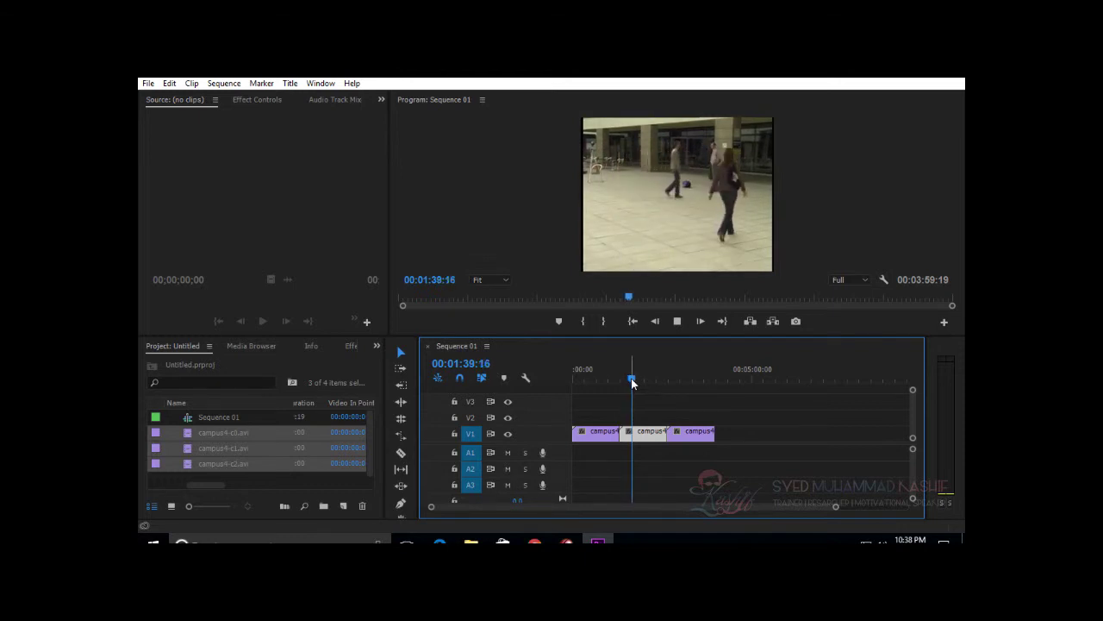
click(684, 380)
click(669, 379)
key(space)
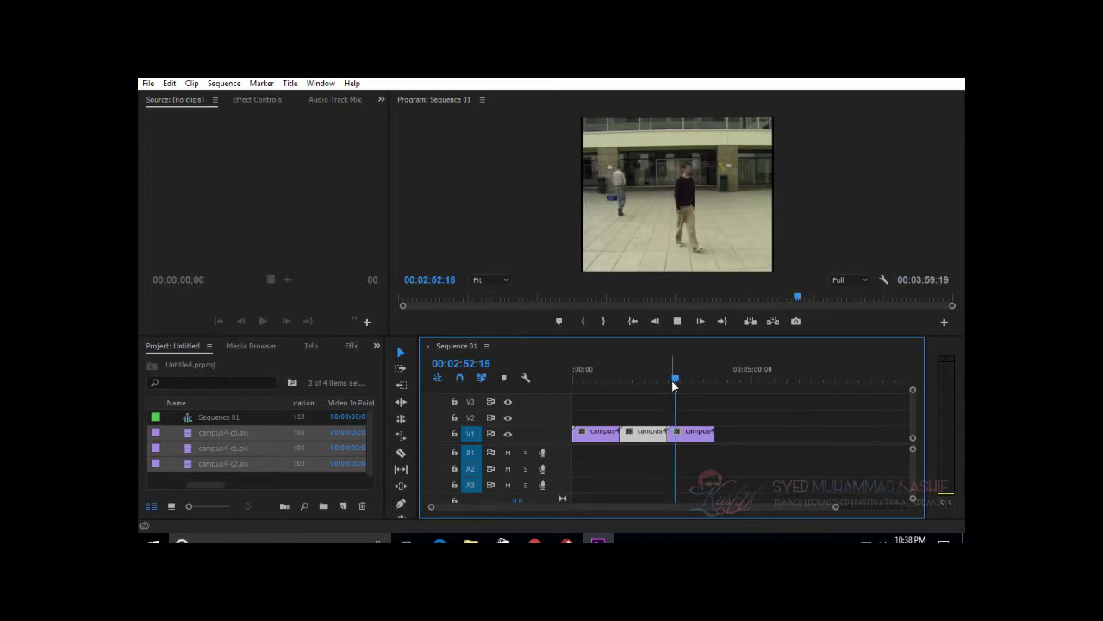
key(space)
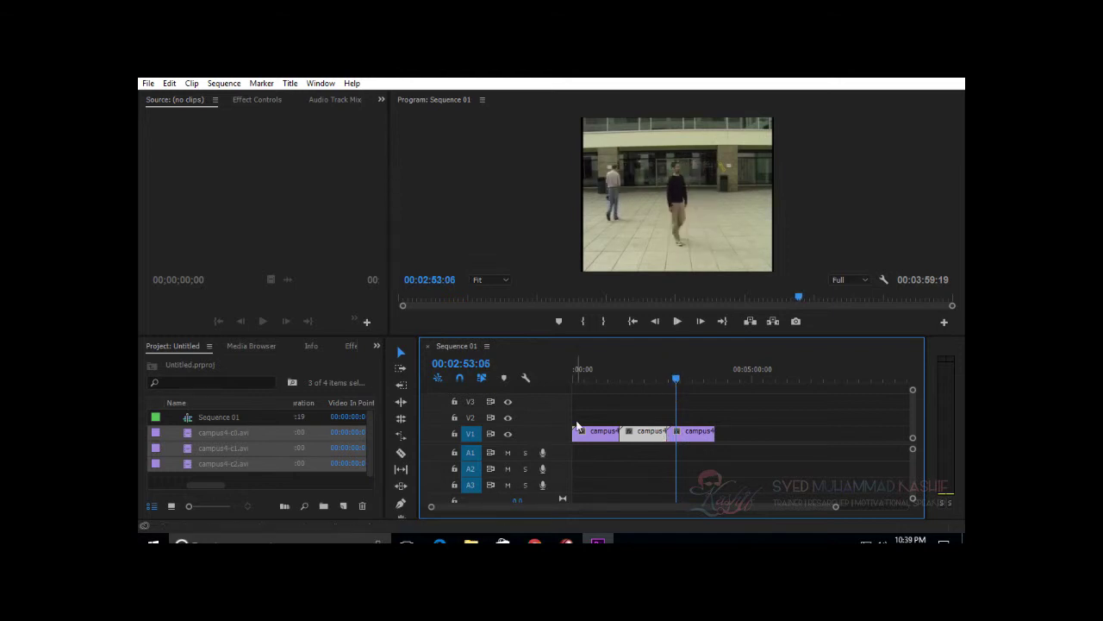
Step: Stack the three campus clips on V1, V2 and V3, all starting at the sequence start, and select them all
click(401, 353)
click(675, 416)
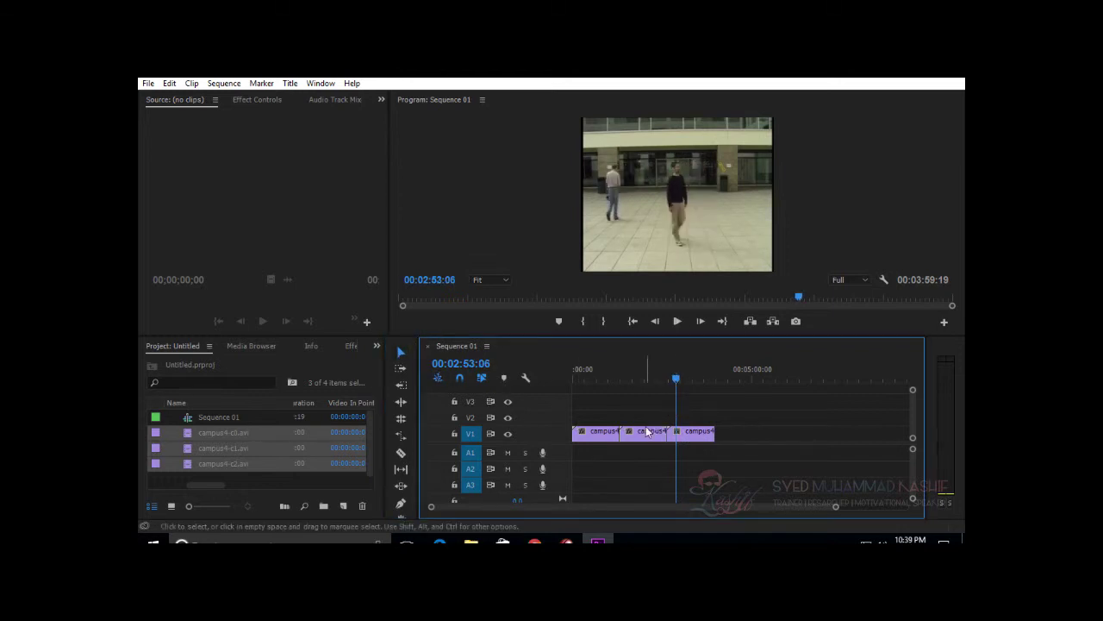
drag(648, 431, 602, 416)
drag(673, 428, 600, 439)
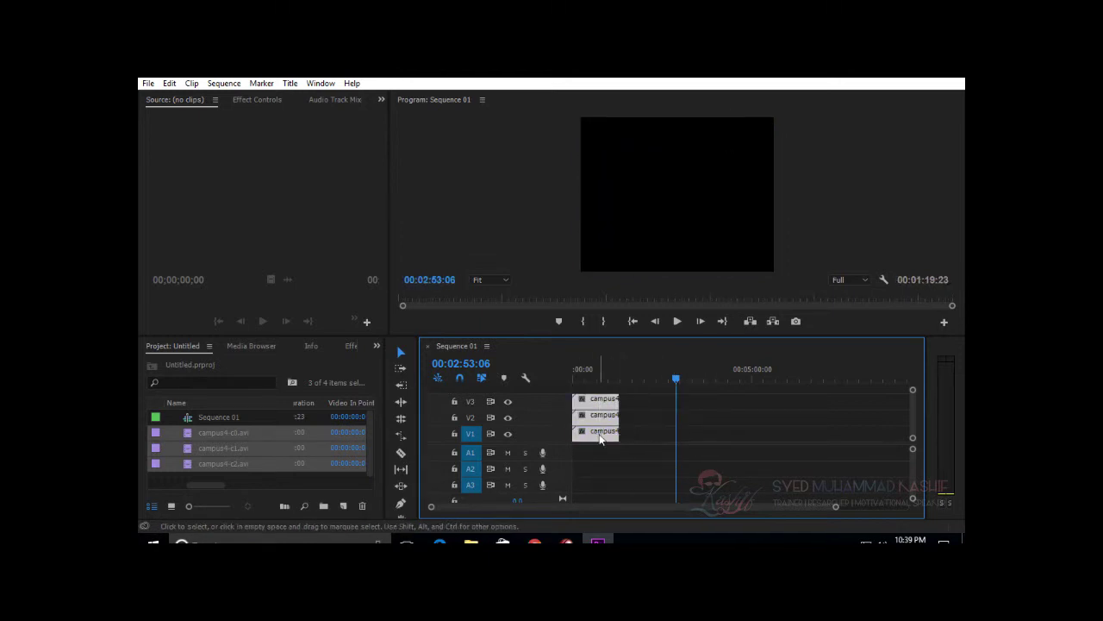
Step: Nest the three stacked clips into a nested sequence named KaddduNest
right_click(601, 439)
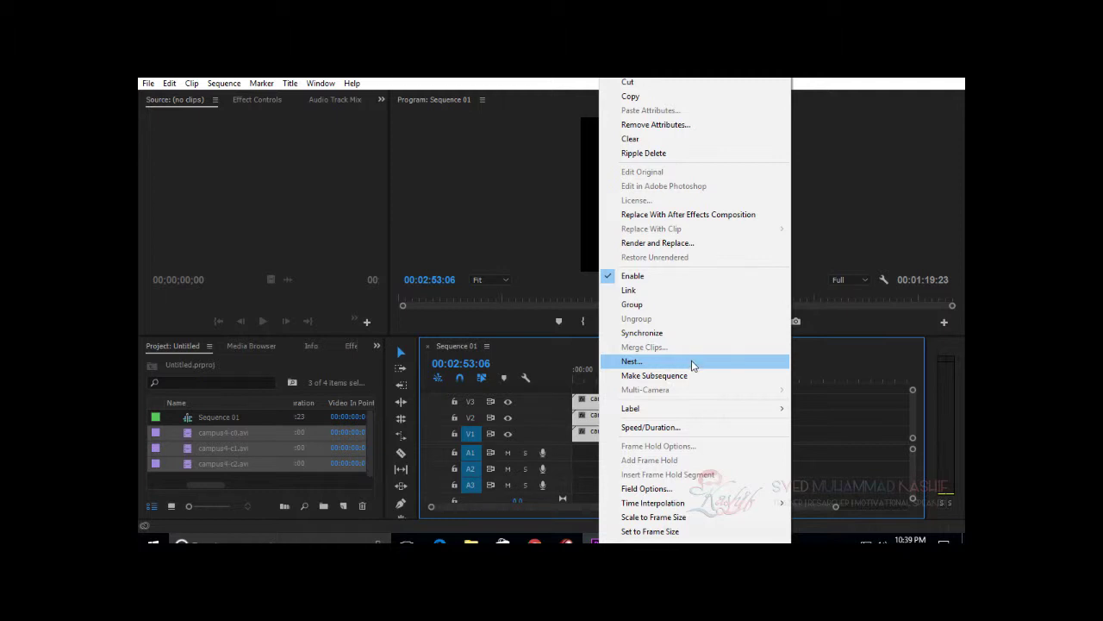
click(692, 362)
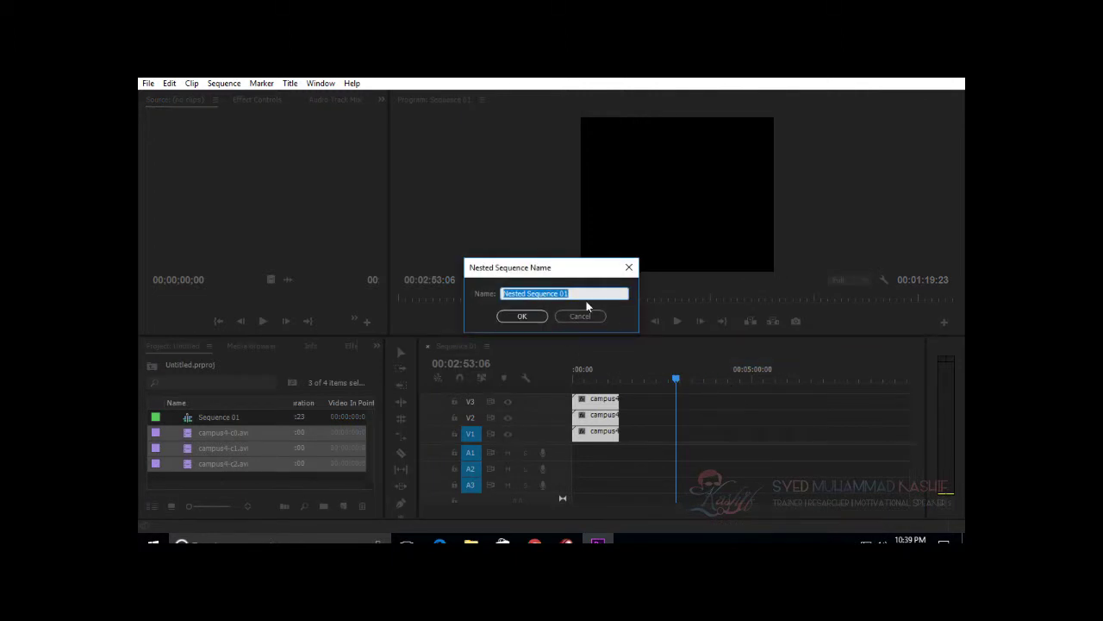
text(KaddduNest)
key(Return)
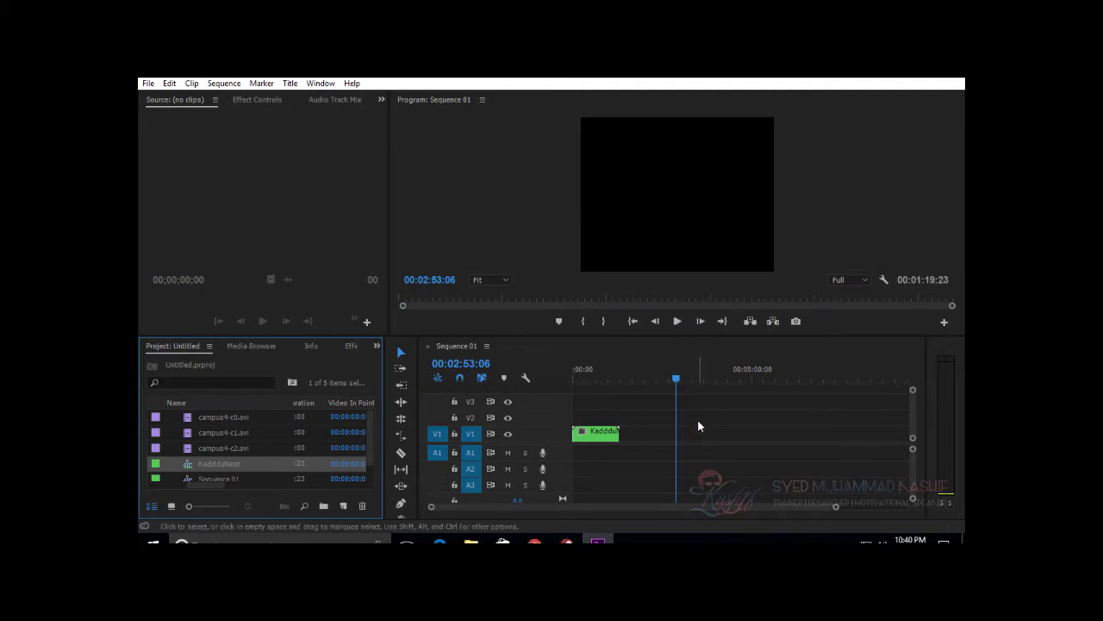
Step: Play the nested clip briefly from the start, and return the playhead to the sequence start
click(566, 380)
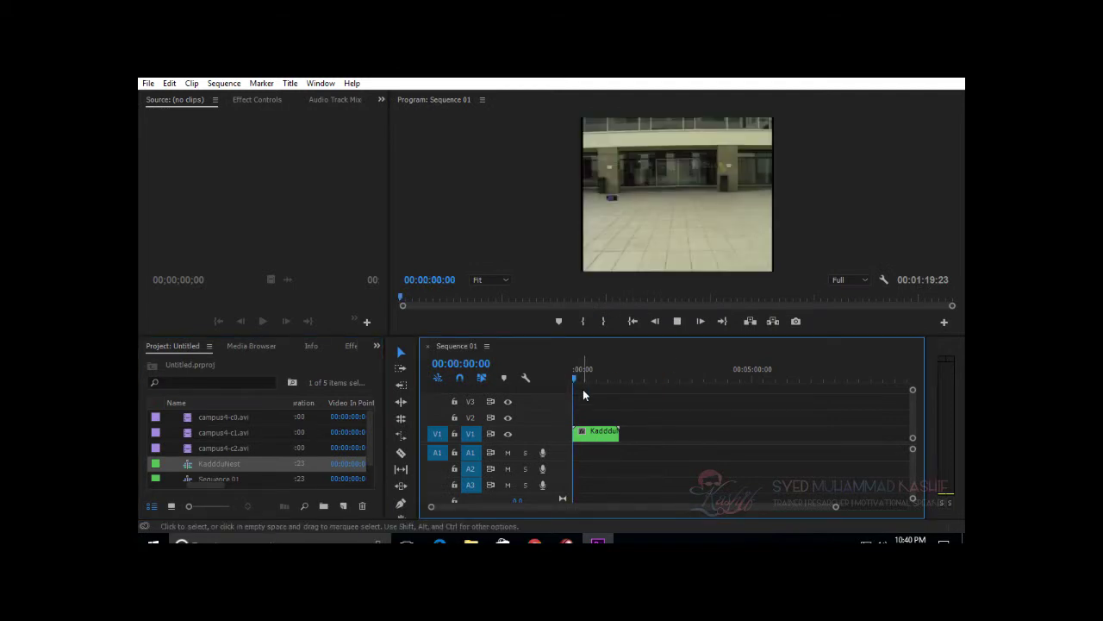
key(space)
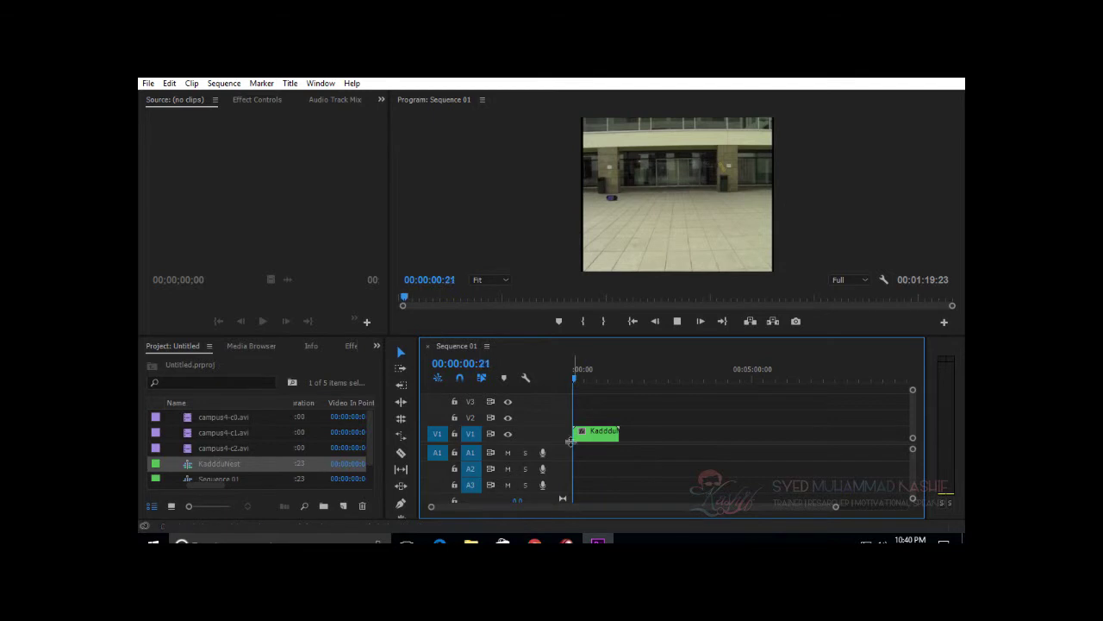
mouse_move(578, 377)
mouse_down()
mouse_move(607, 377)
mouse_move(566, 376)
mouse_up()
Step: Enable Multi-Camera on the KaddduNest clip in Sequence 01, keeping the playhead at the sequence start
right_click(617, 440)
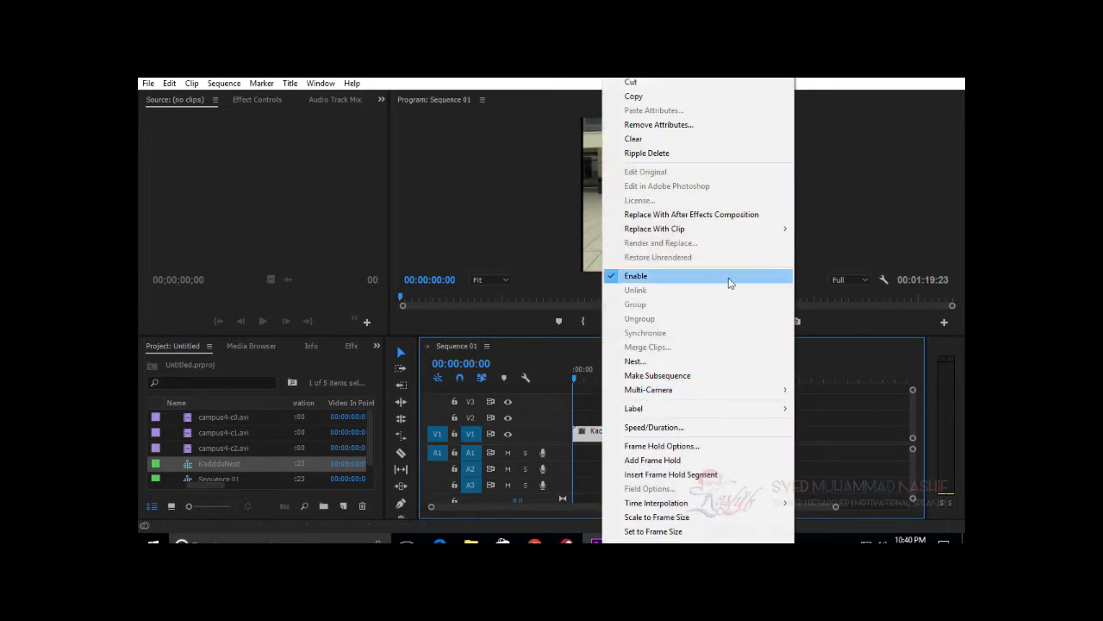
mouse_move(717, 397)
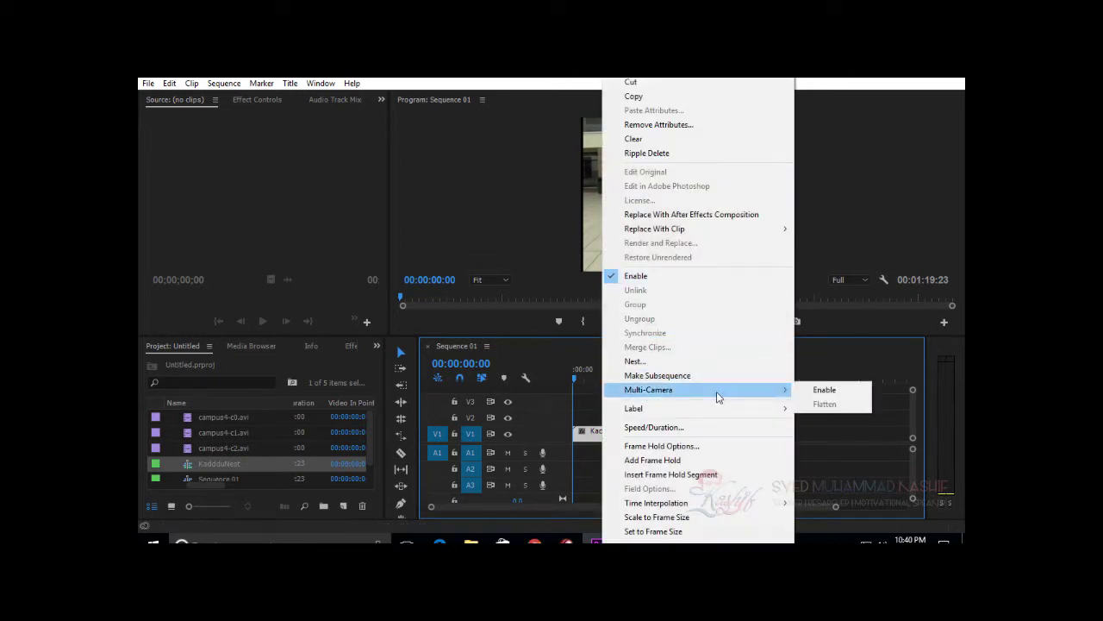
click(824, 395)
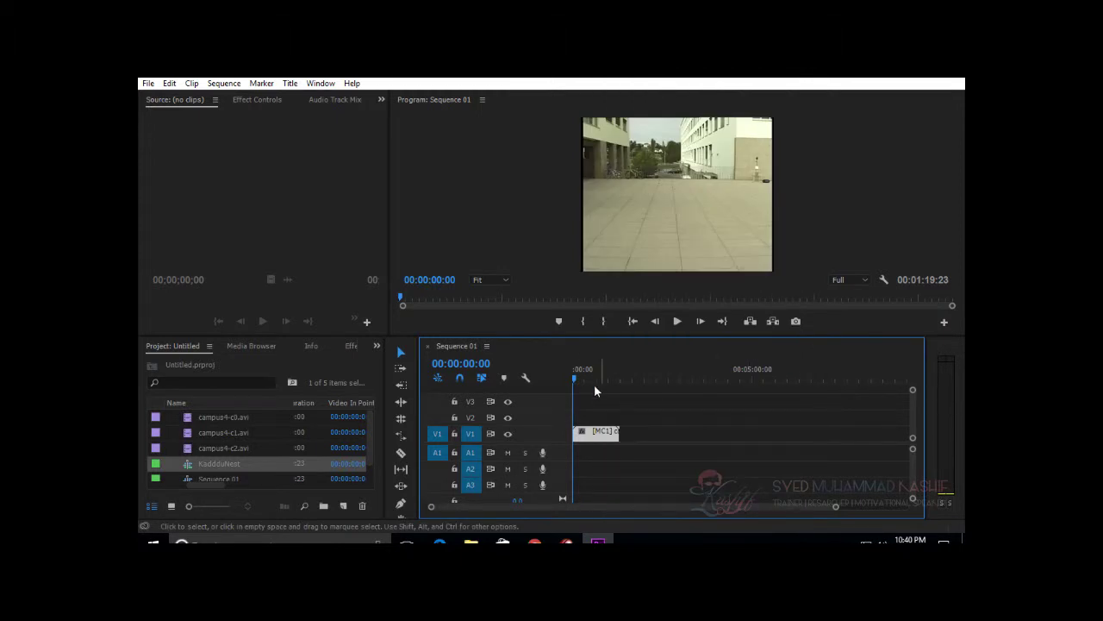
mouse_move(574, 379)
mouse_down()
mouse_move(610, 381)
mouse_move(565, 372)
mouse_up()
Step: Look through the available panels and the sequence and clip commands for multi-camera monitoring options
click(321, 83)
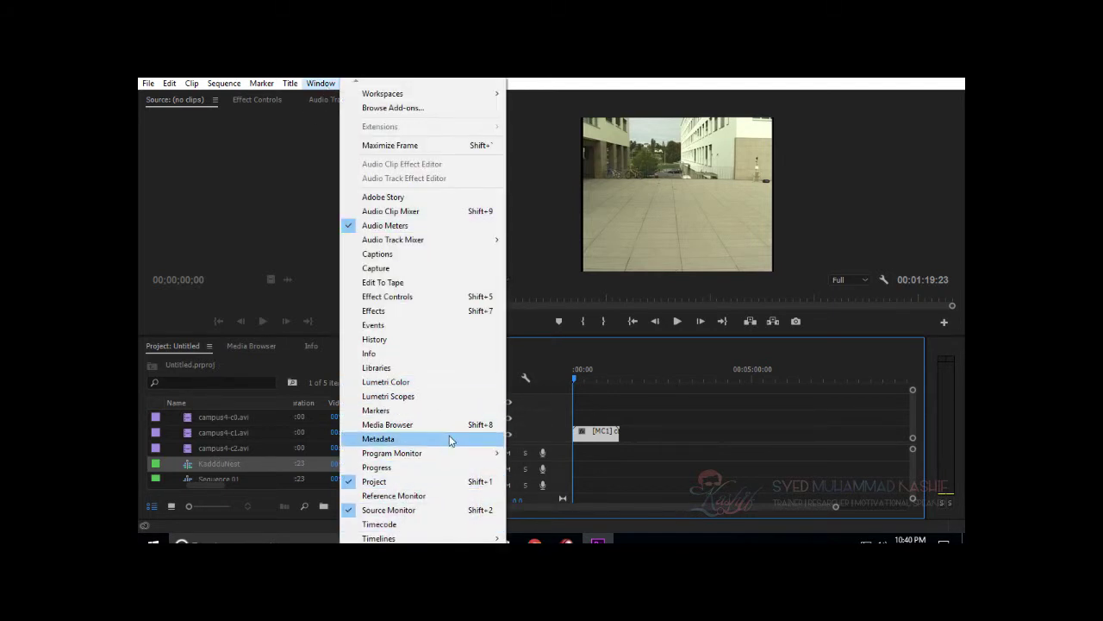
mouse_move(416, 457)
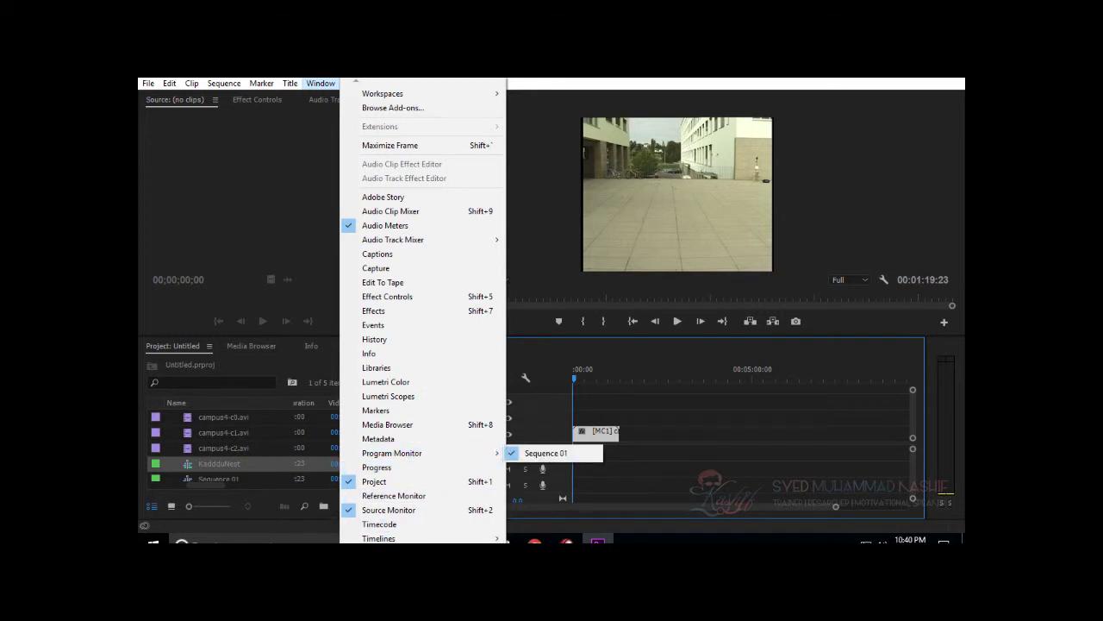
scroll(422, 316, down, 3)
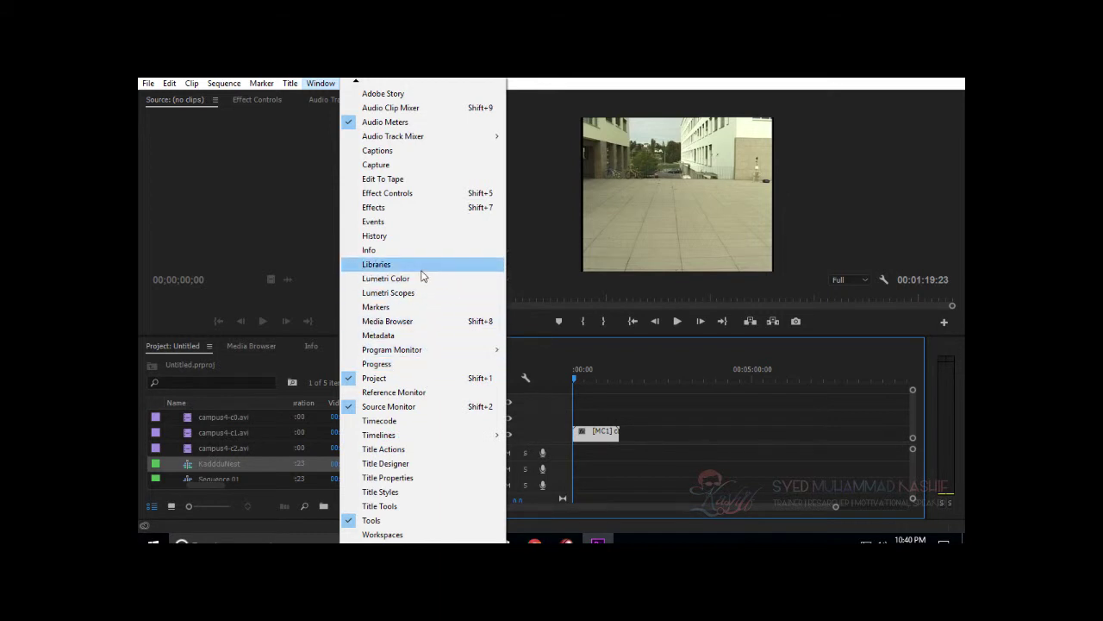
mouse_move(402, 354)
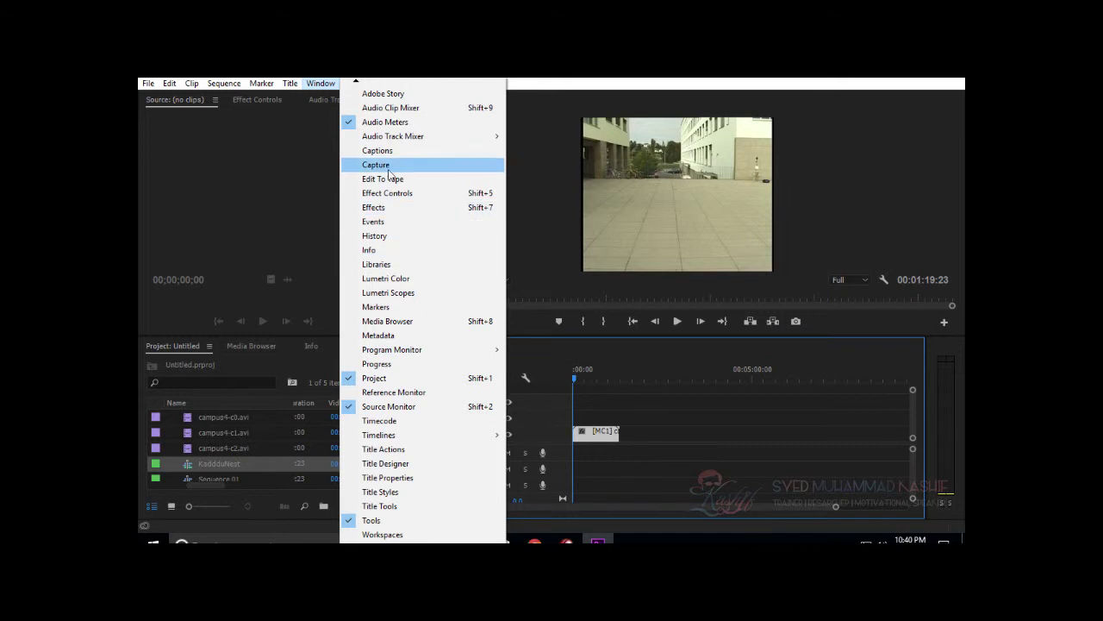
mouse_move(355, 83)
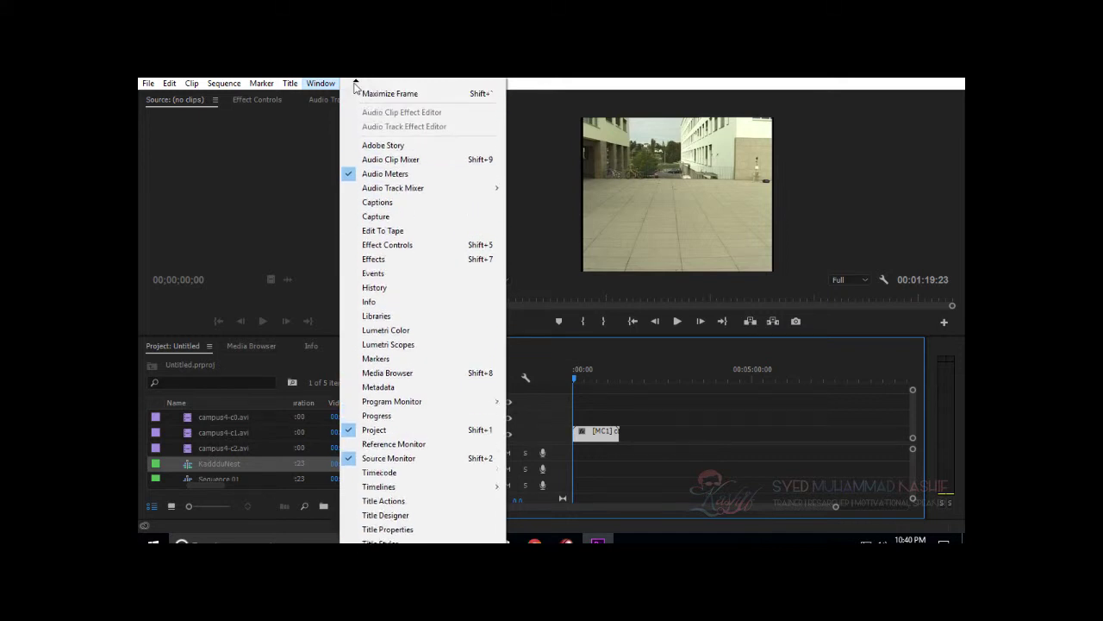
click(222, 83)
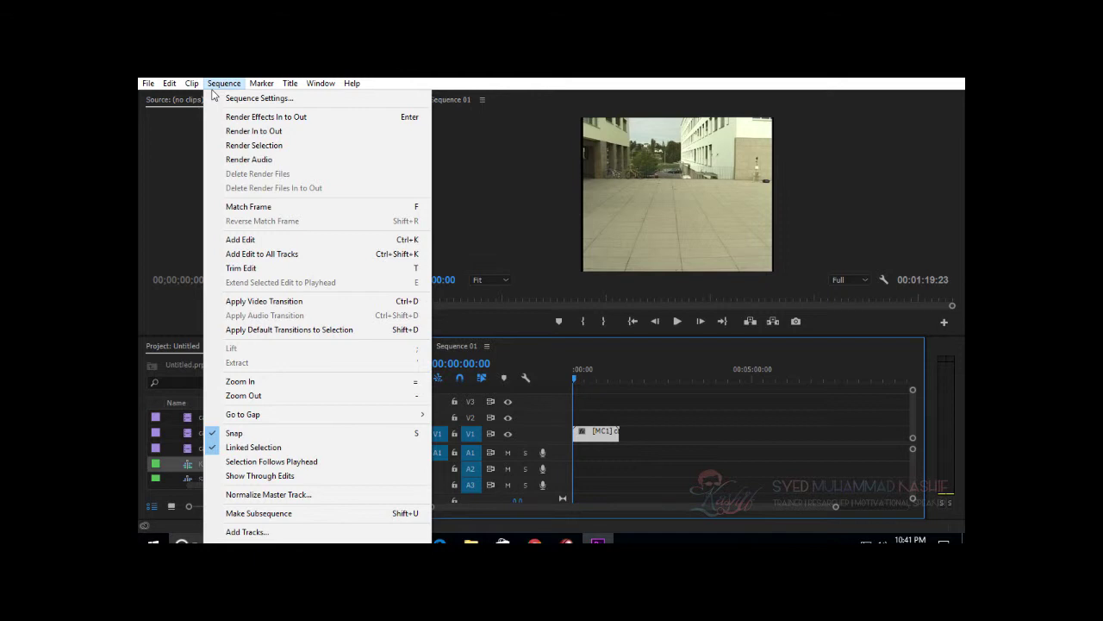
mouse_move(180, 94)
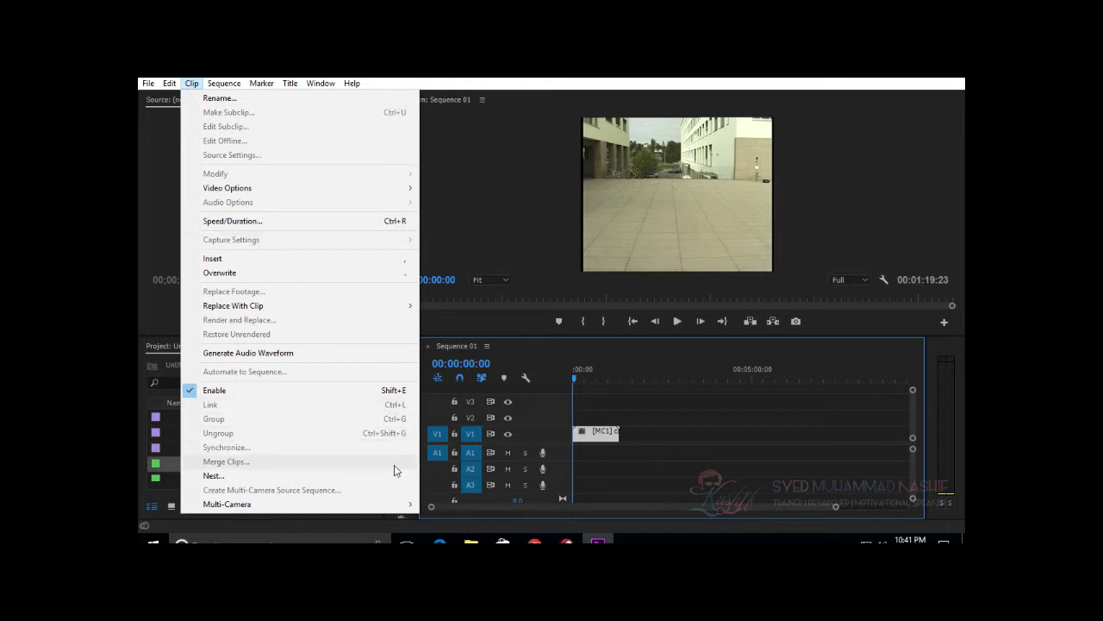
mouse_move(403, 511)
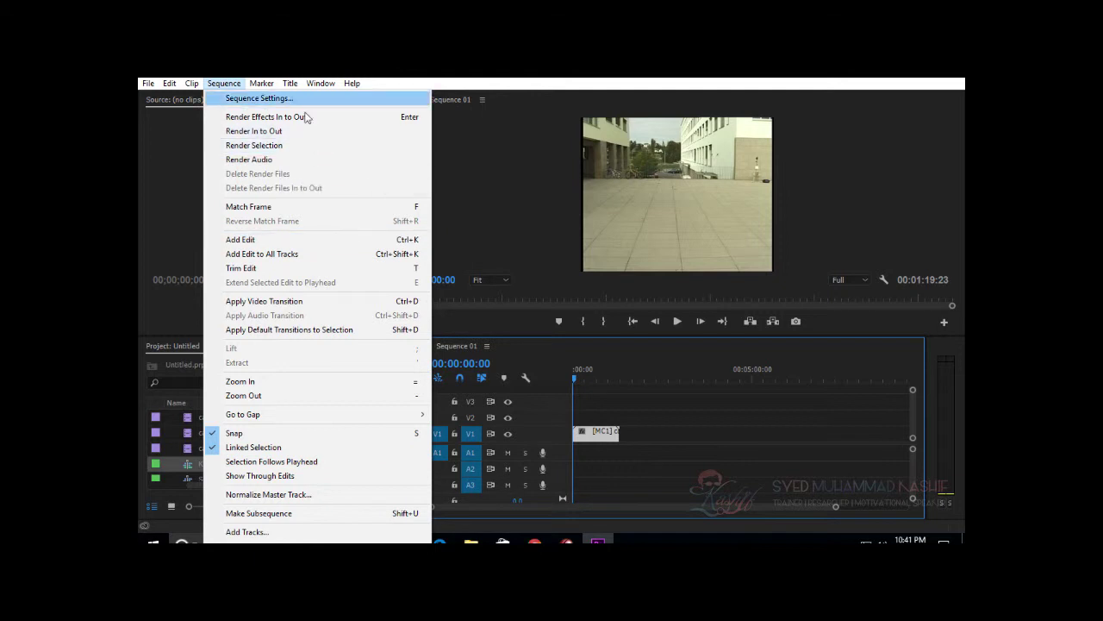
Step: Open a Reference Monitor for Sequence 01, scrub it to 00:00:40:06, and close the monitor
mouse_move(314, 85)
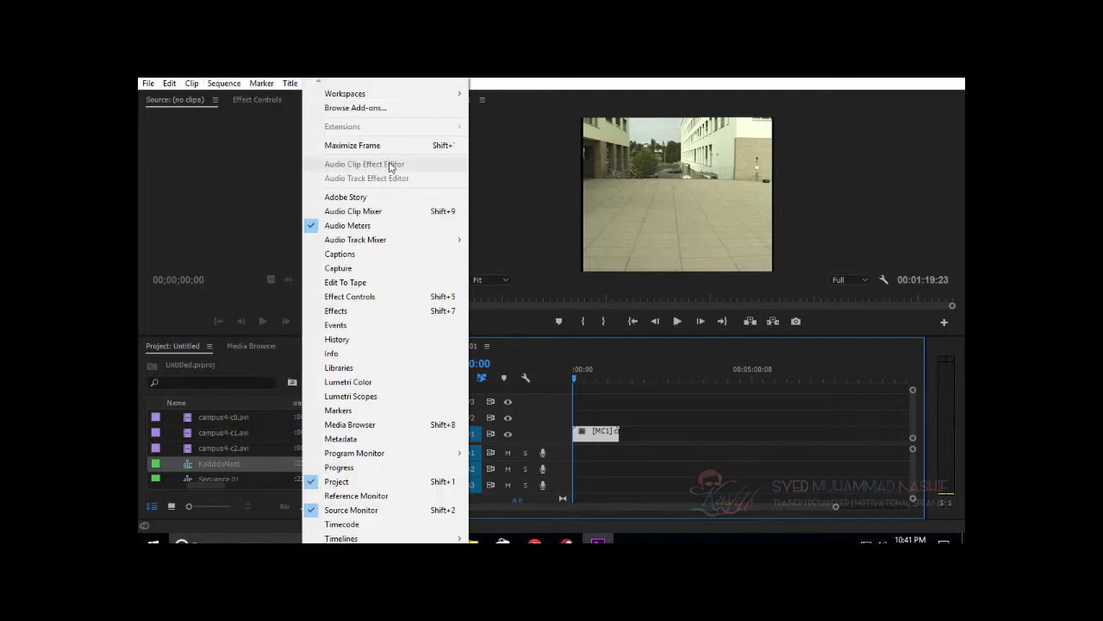
mouse_move(426, 249)
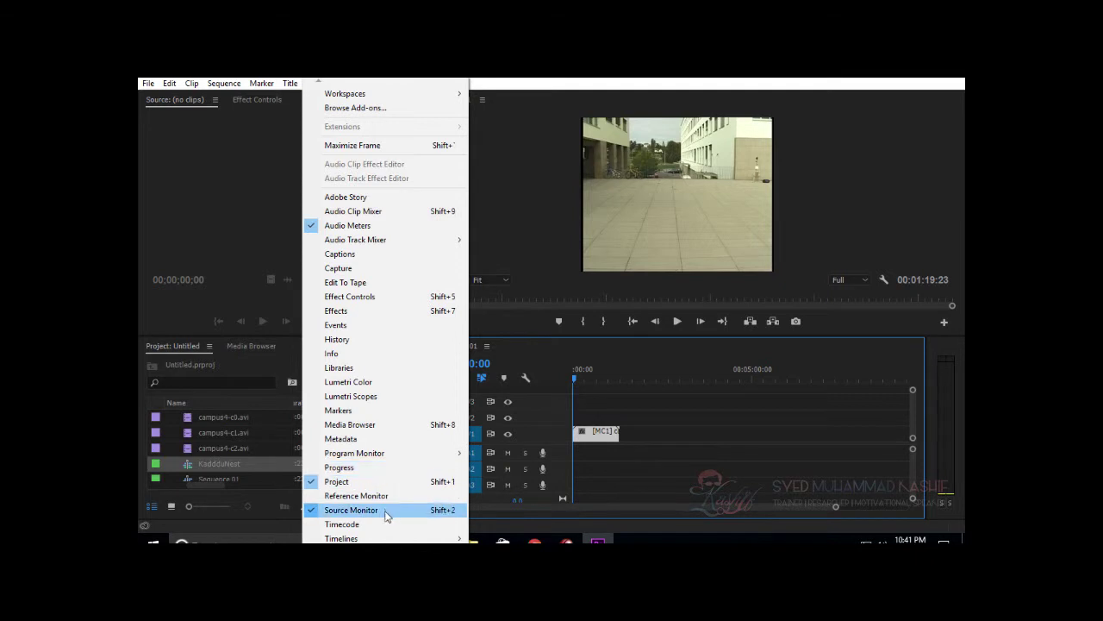
scroll(385, 315, down, 7)
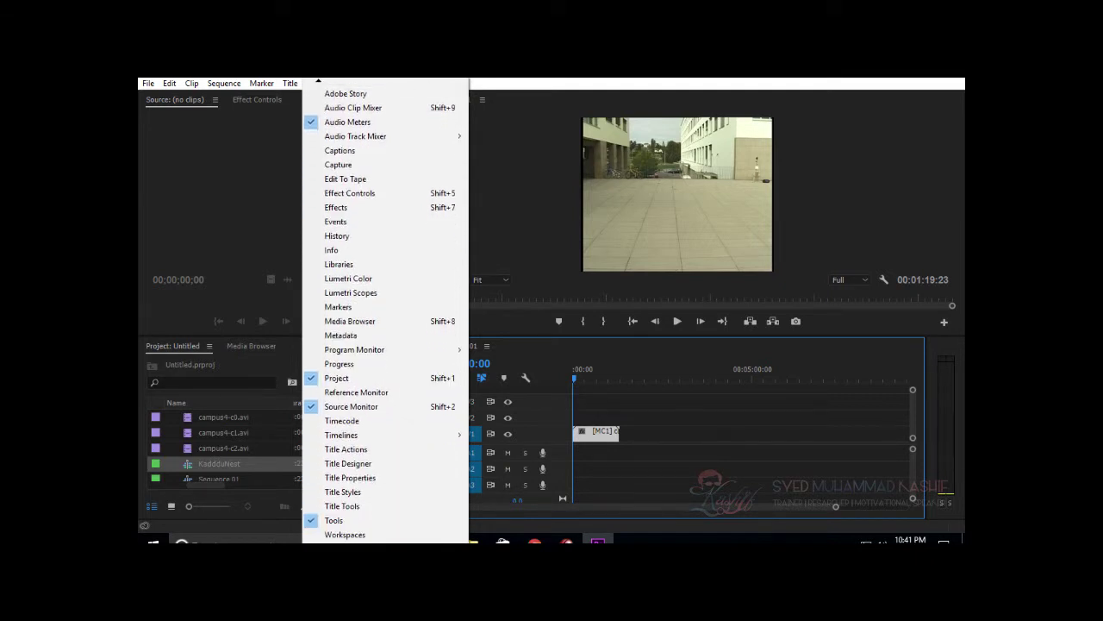
click(366, 394)
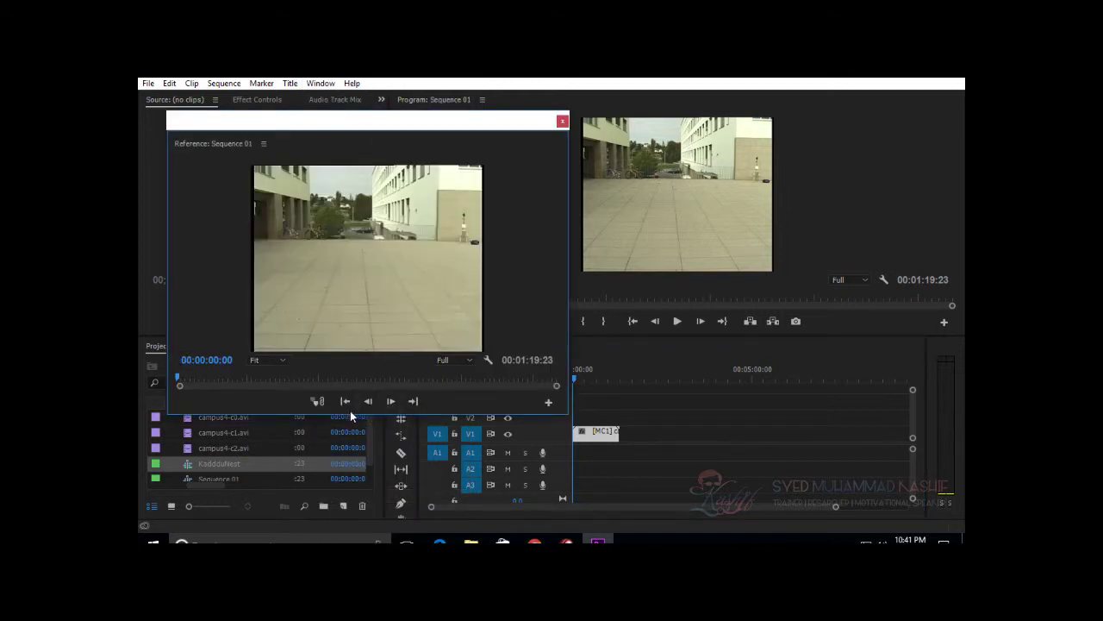
click(274, 360)
click(360, 360)
click(448, 360)
click(444, 362)
click(368, 376)
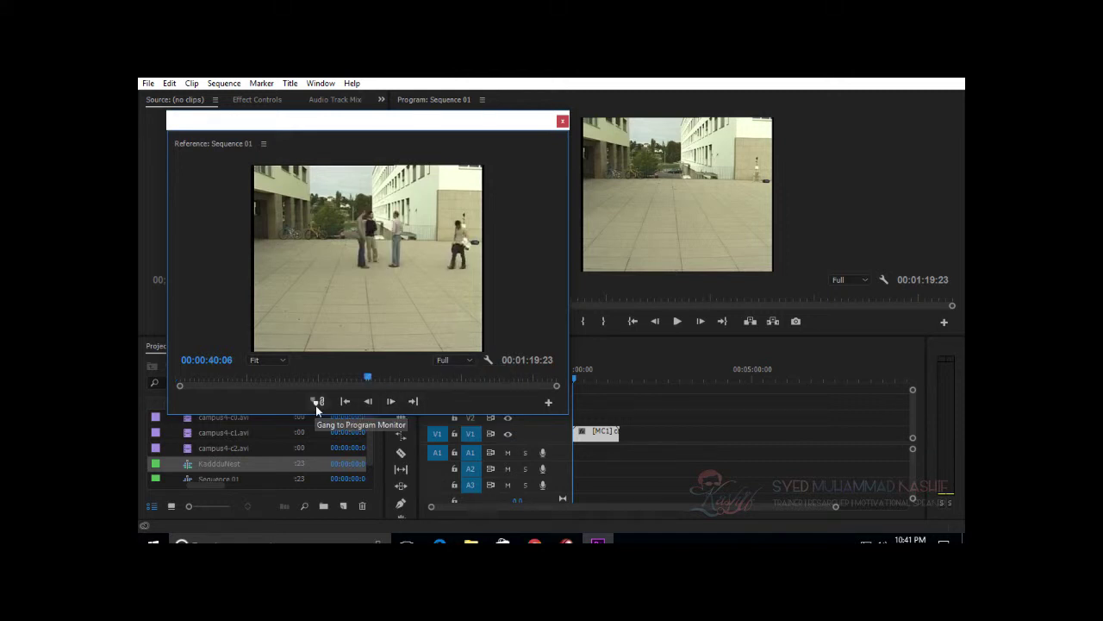
click(562, 121)
right_click(598, 431)
mouse_move(689, 418)
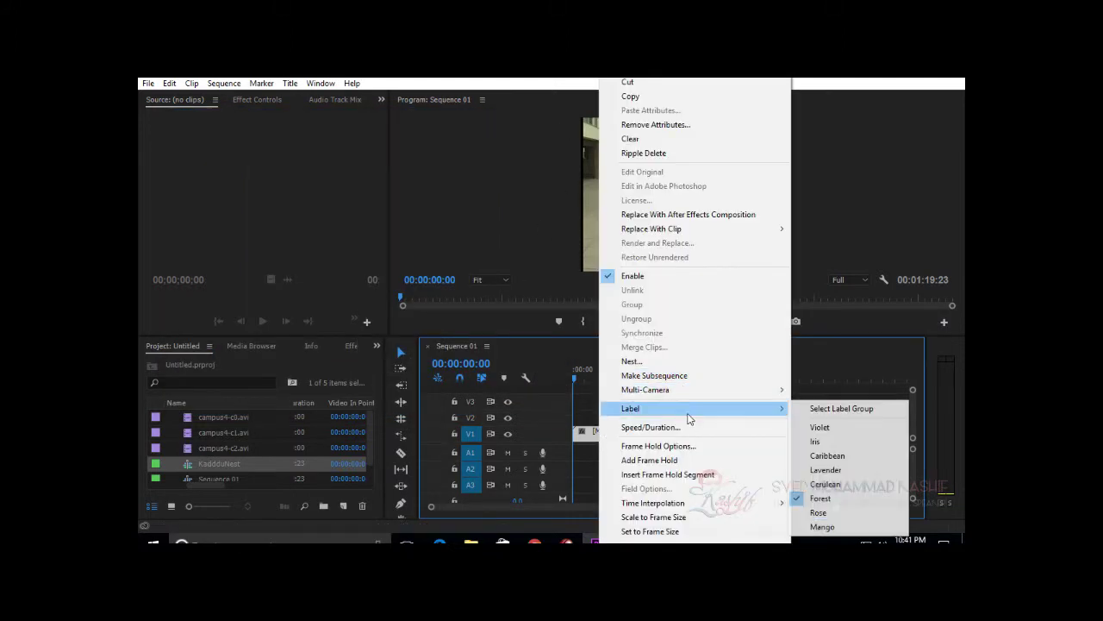
mouse_move(698, 393)
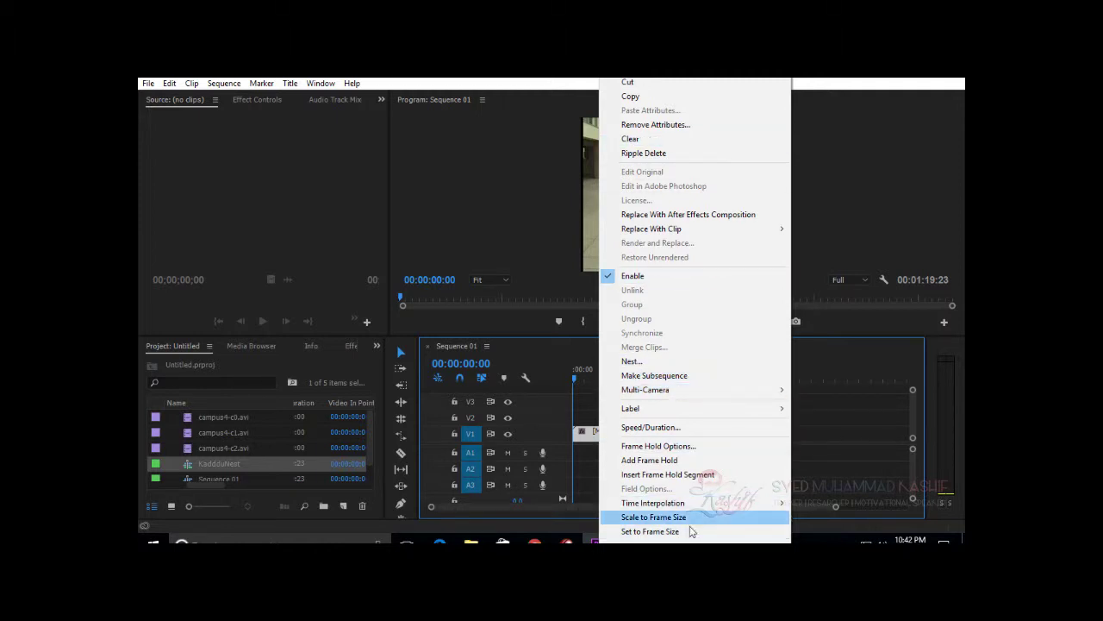
click(664, 518)
click(321, 83)
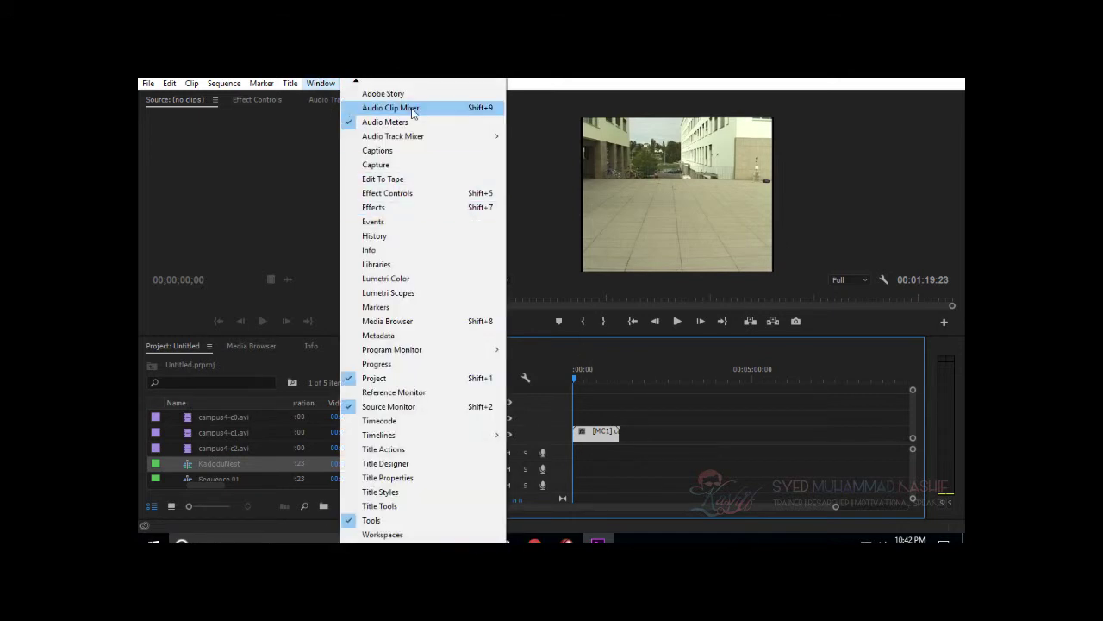
mouse_move(356, 84)
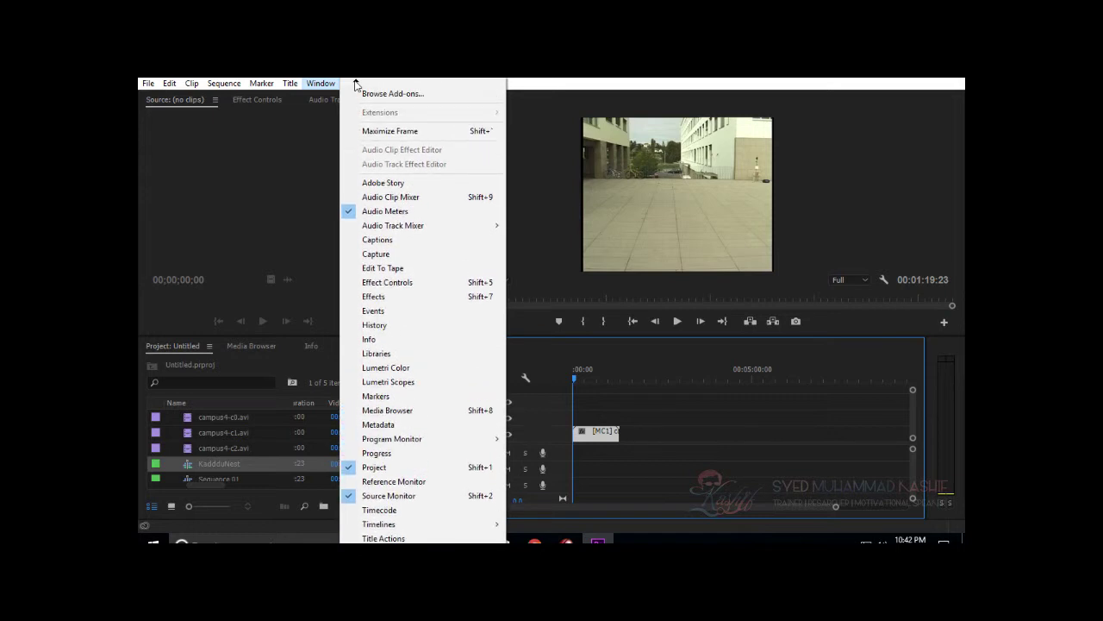
Step: Switch the nested KaddduNest clip's multi-camera angle to Camera 2, and set it back to Camera 1
click(191, 84)
click(191, 84)
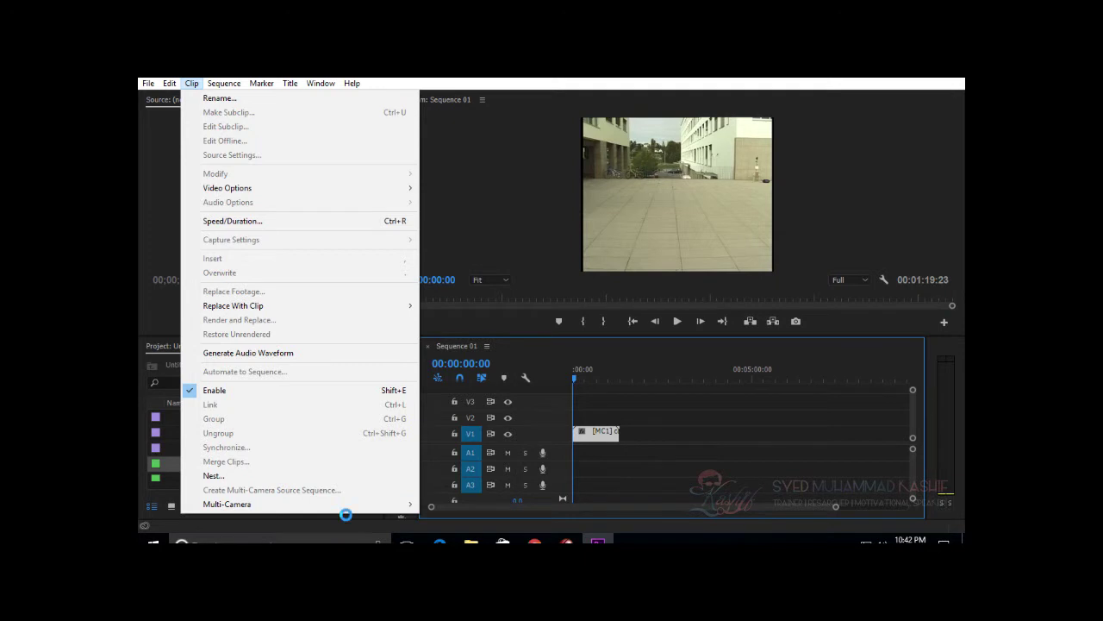
mouse_move(347, 503)
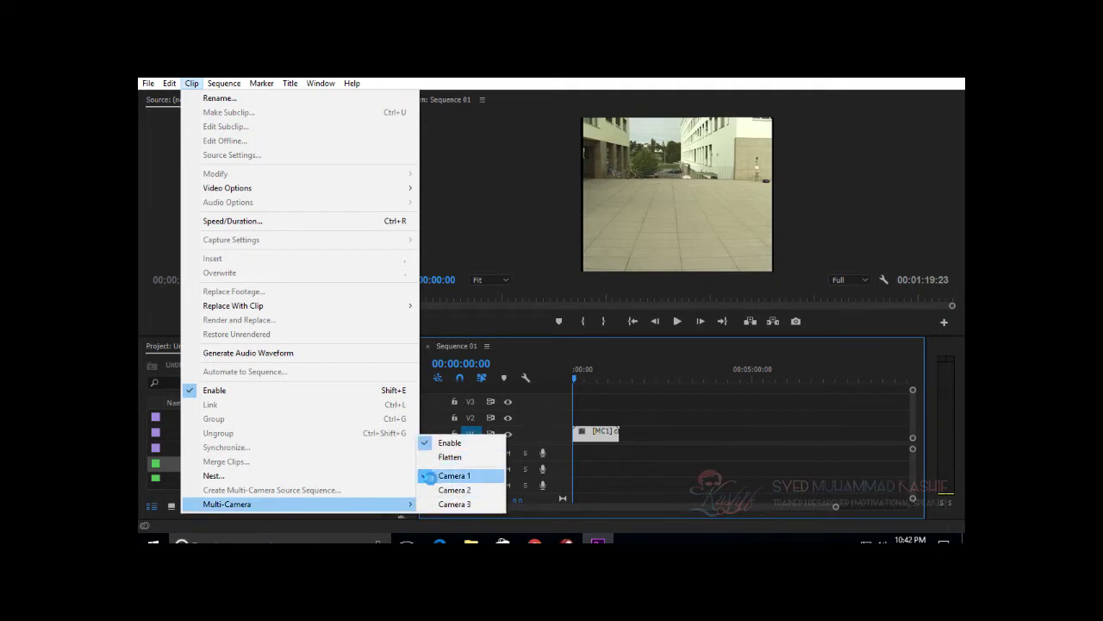
click(448, 489)
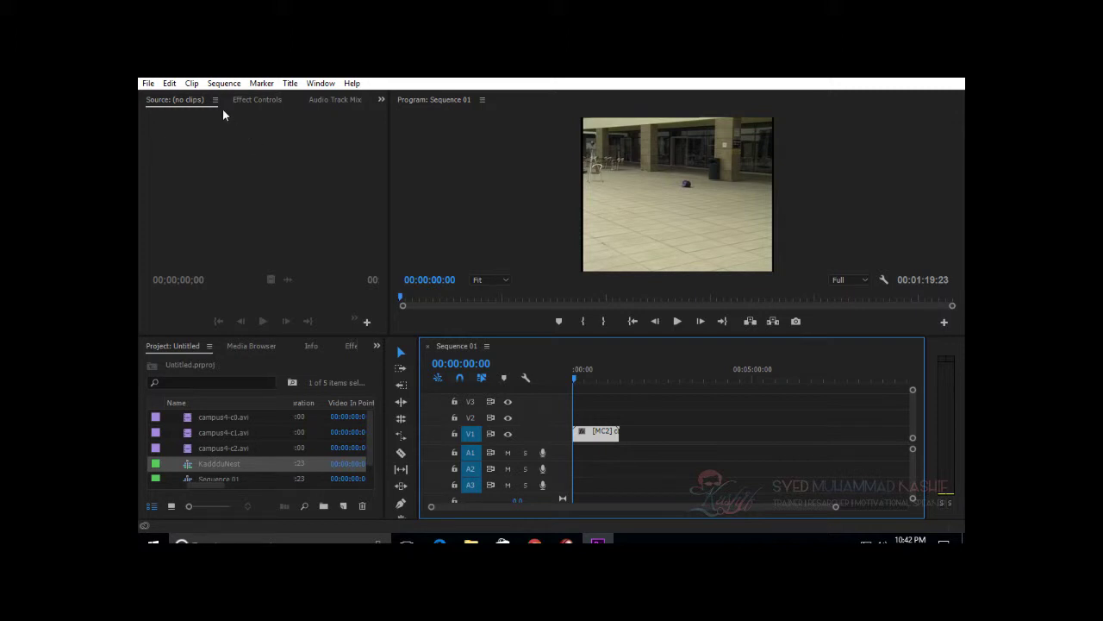
click(191, 83)
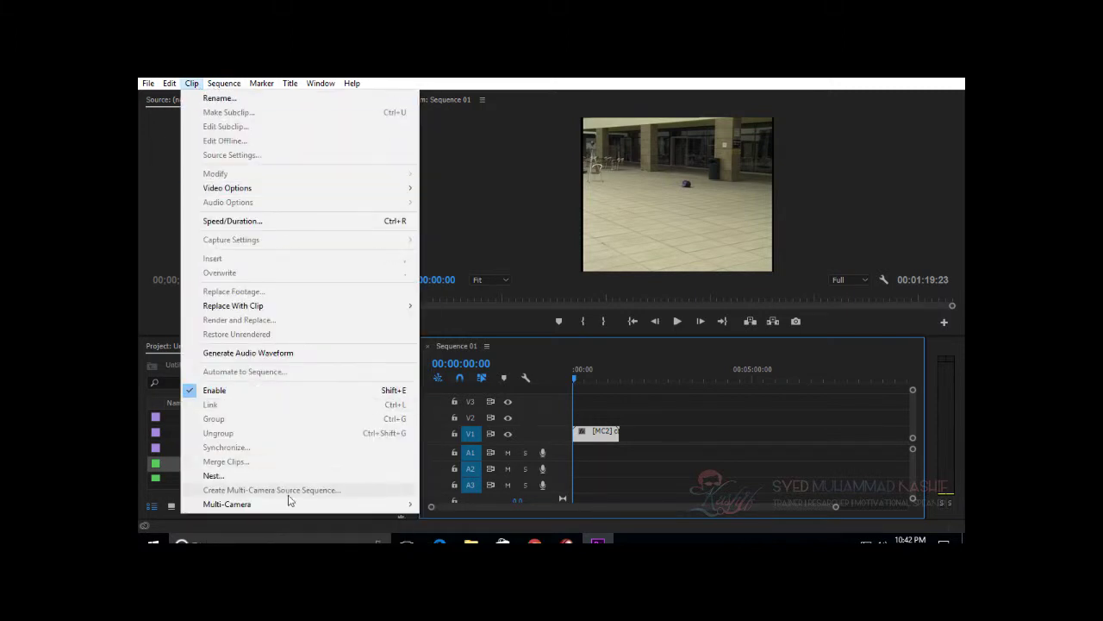
mouse_move(308, 507)
click(470, 478)
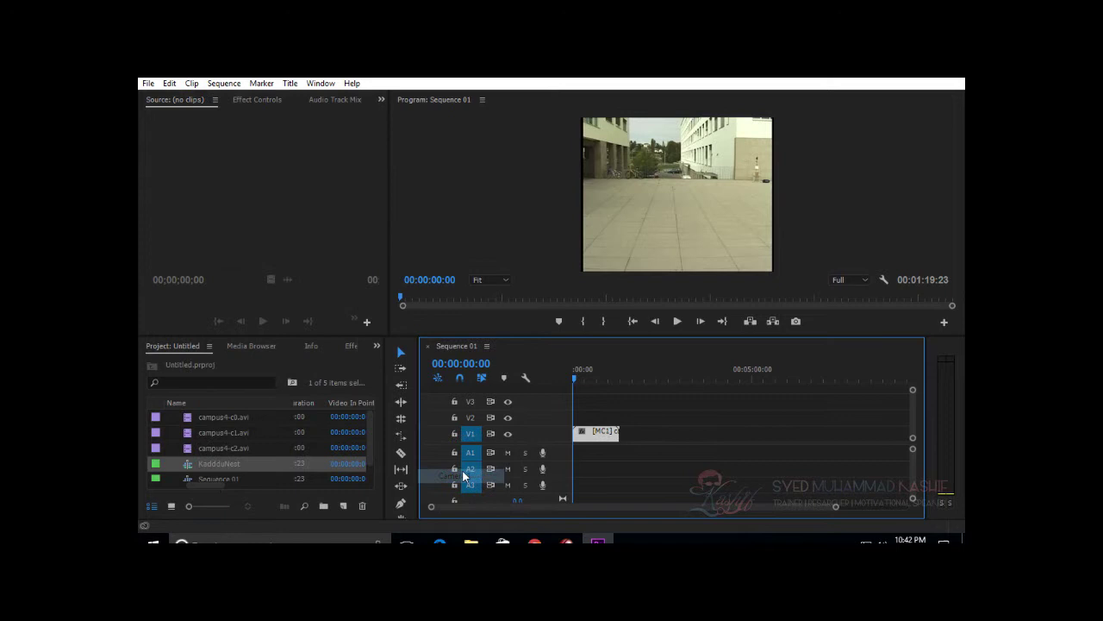
Step: Examine the nested clip's available options on V1, including its Multi-Camera settings and camera choices
click(582, 431)
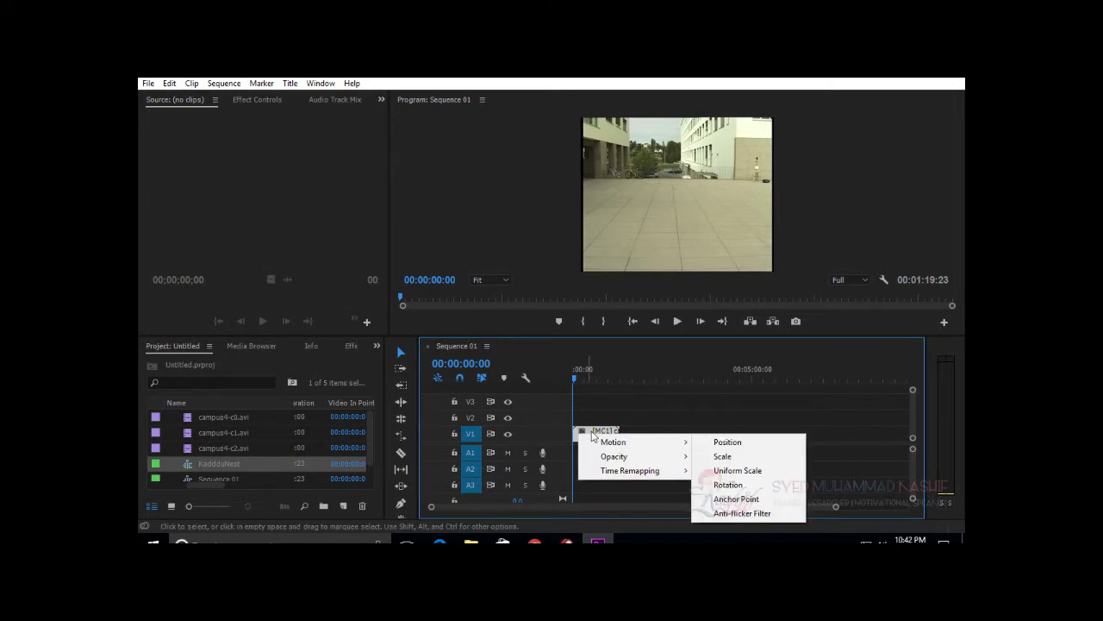
right_click(594, 435)
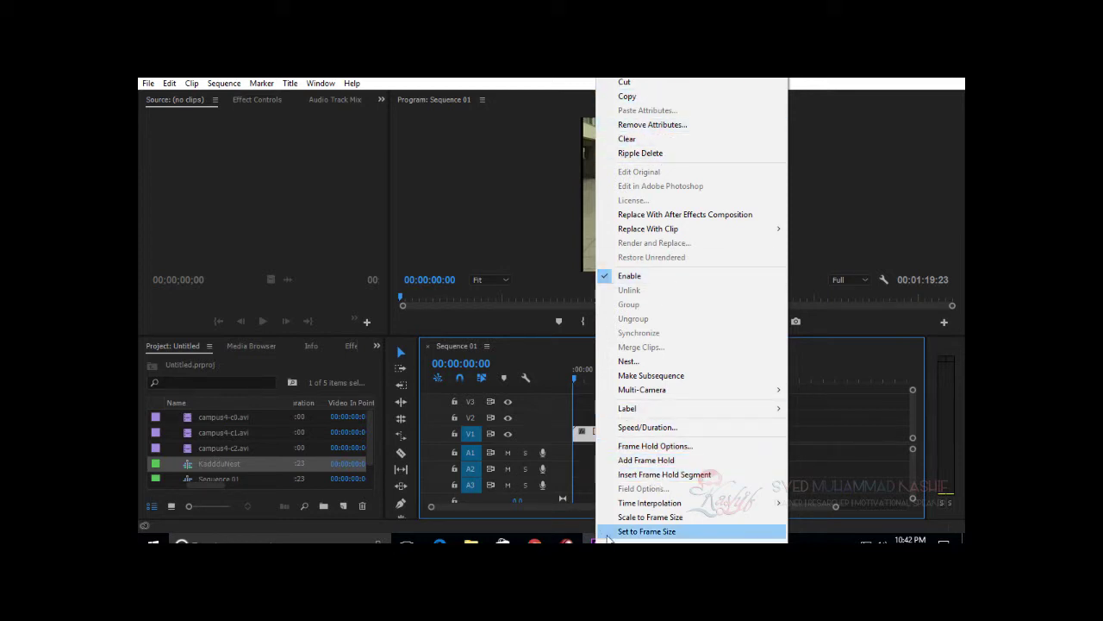
scroll(655, 518, down, 2)
scroll(655, 517, down, 2)
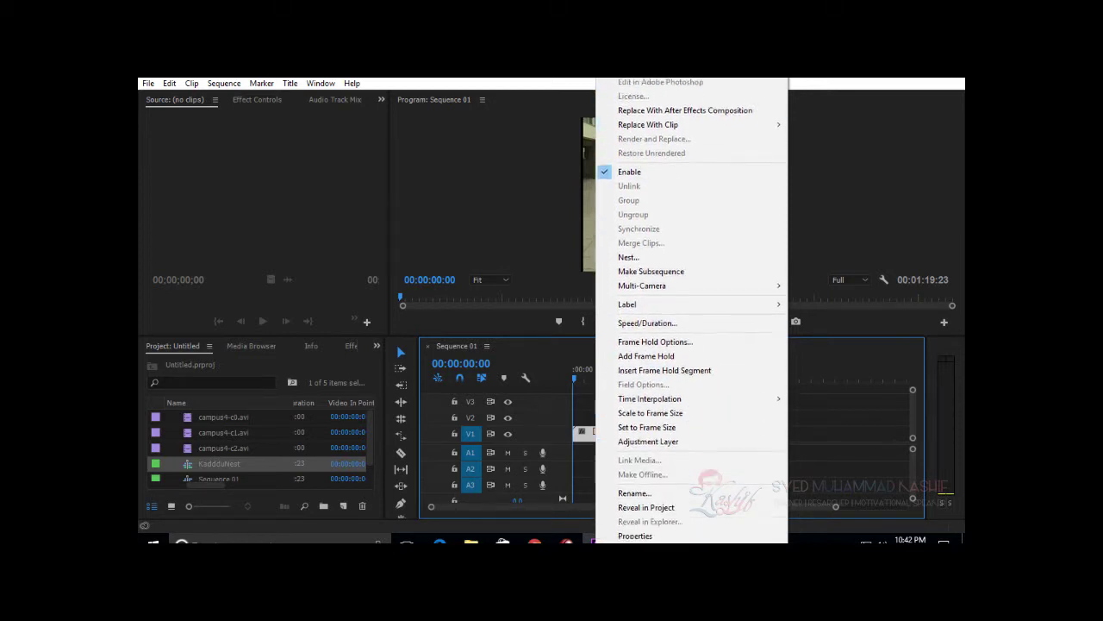
mouse_move(641, 531)
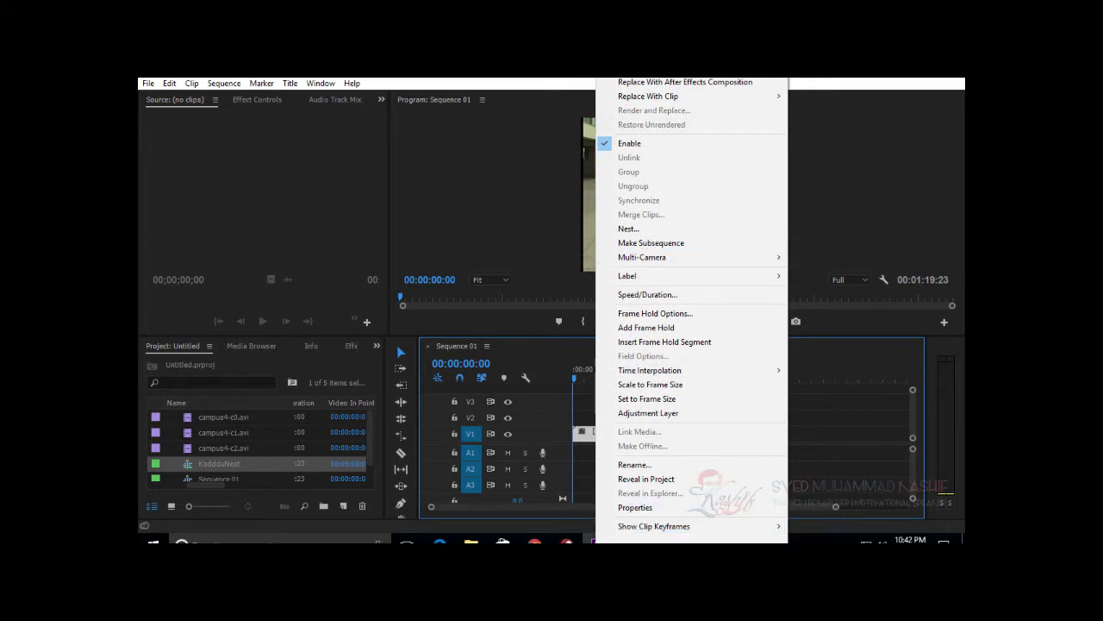
scroll(614, 79, up, 1)
scroll(614, 80, up, 3)
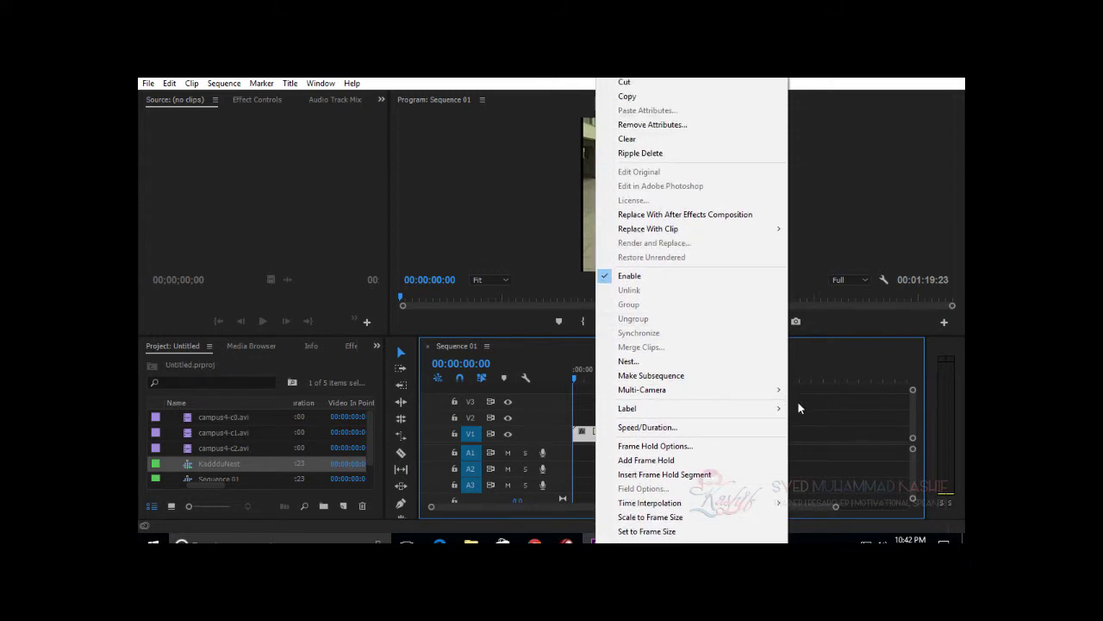
mouse_move(749, 398)
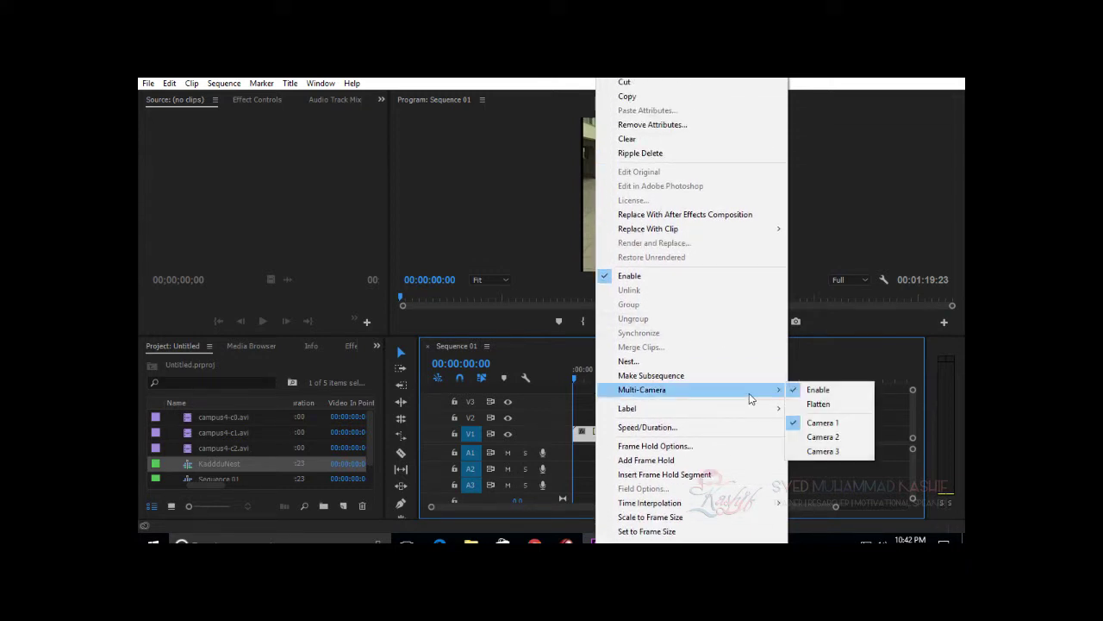
click(809, 372)
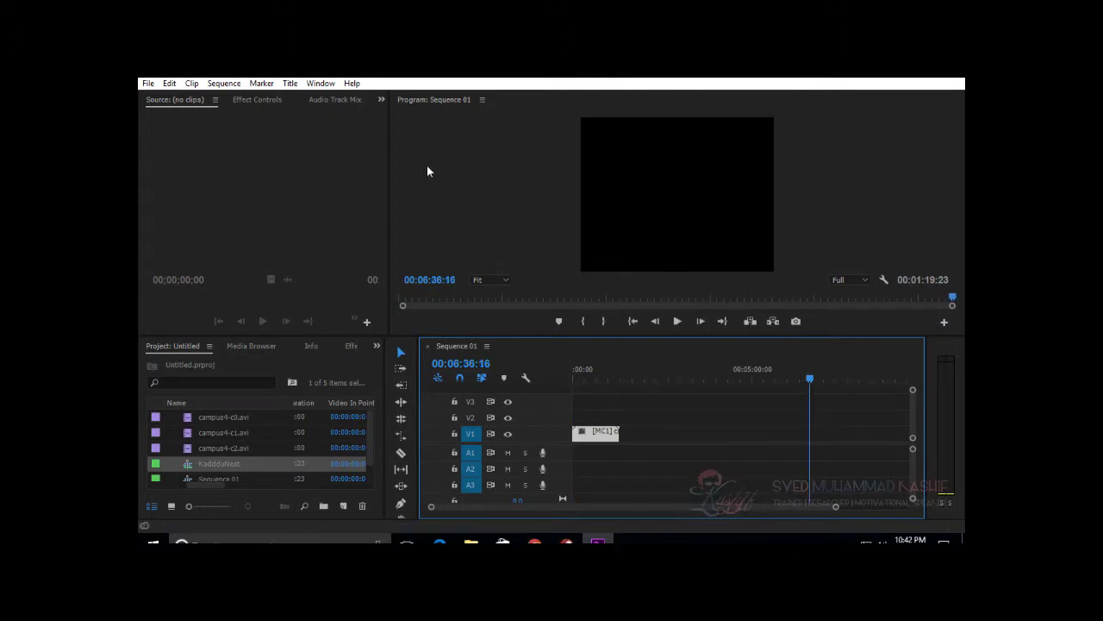
Step: Open the Progress panel and close it again
click(320, 83)
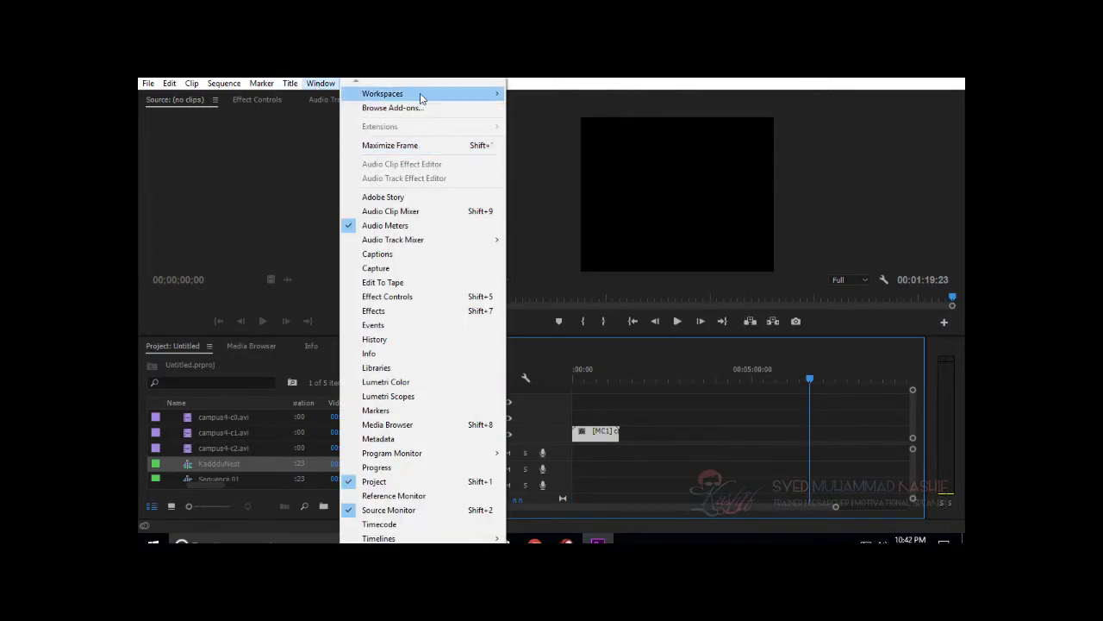
mouse_move(420, 93)
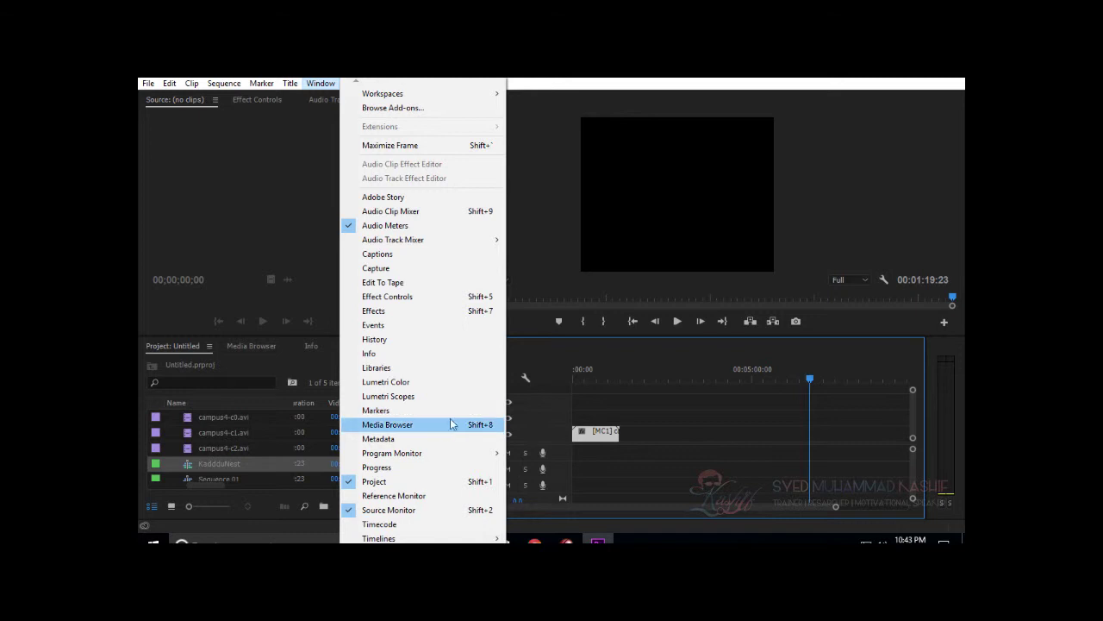
click(449, 473)
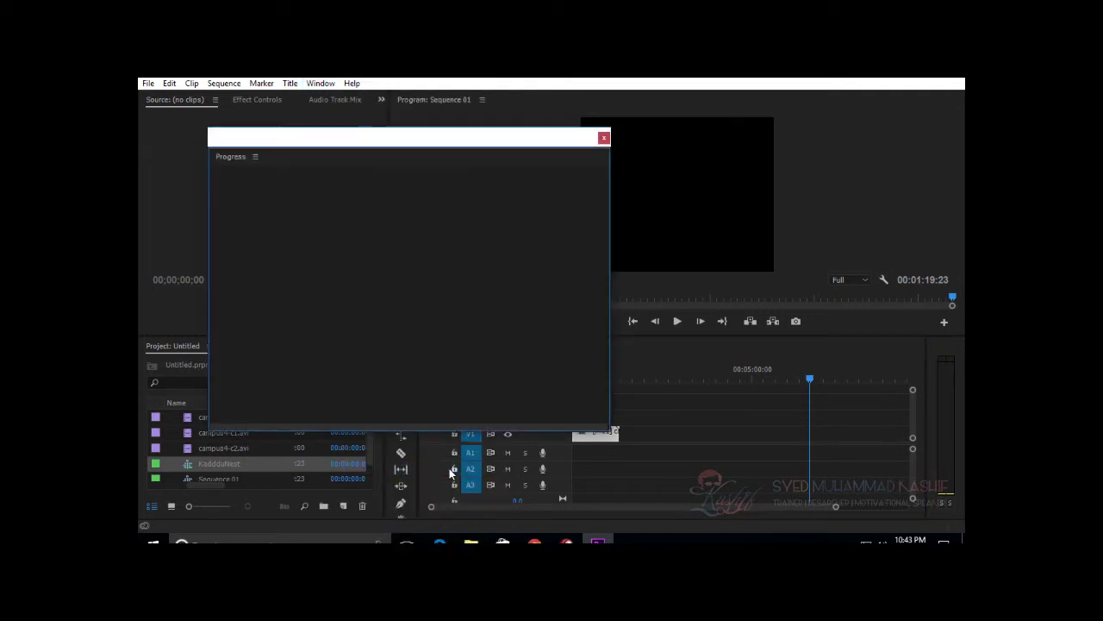
click(604, 138)
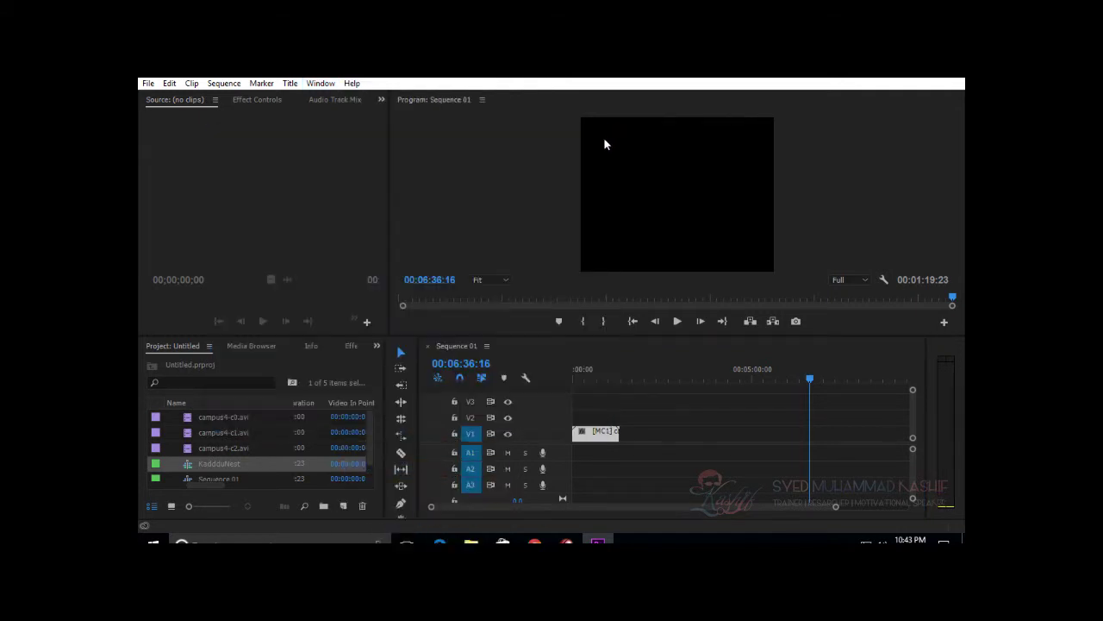
click(321, 83)
scroll(422, 483, down, 3)
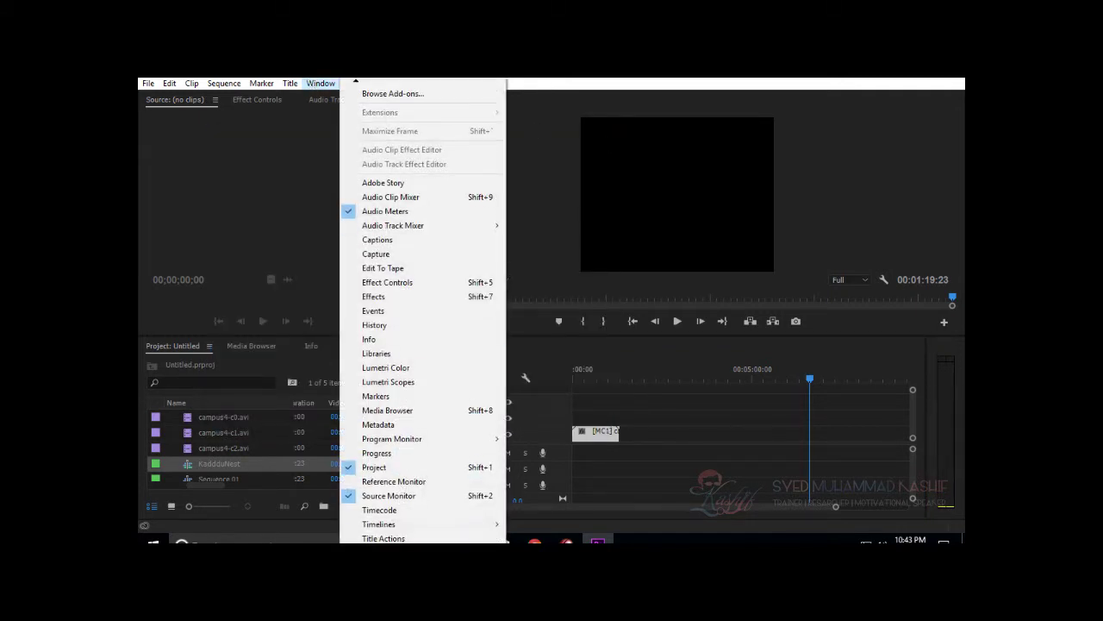
scroll(422, 465, down, 1)
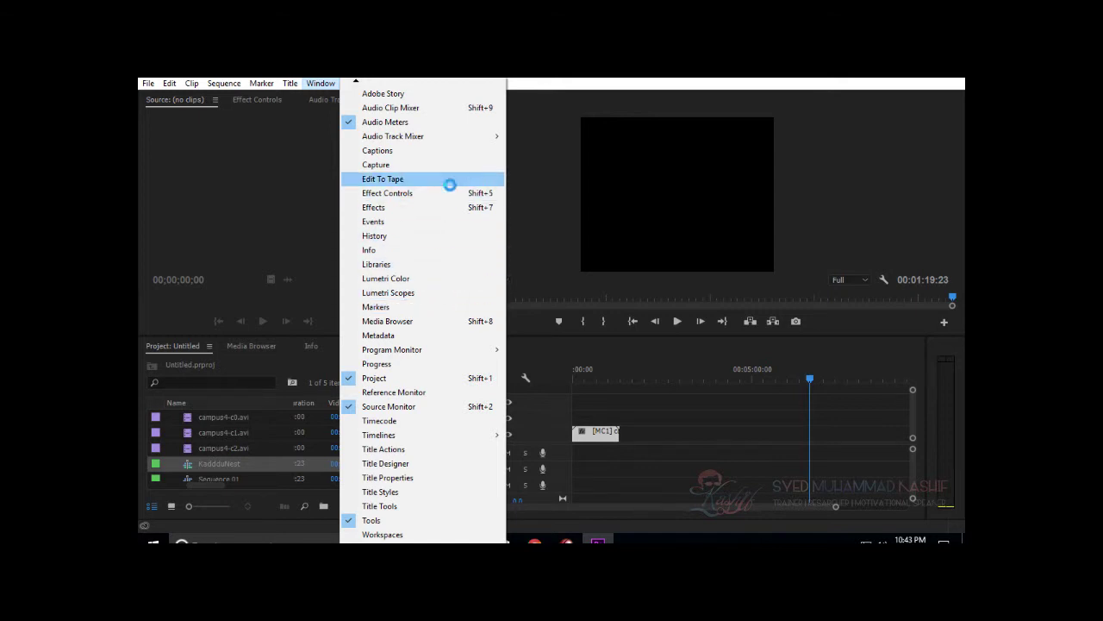
mouse_move(290, 83)
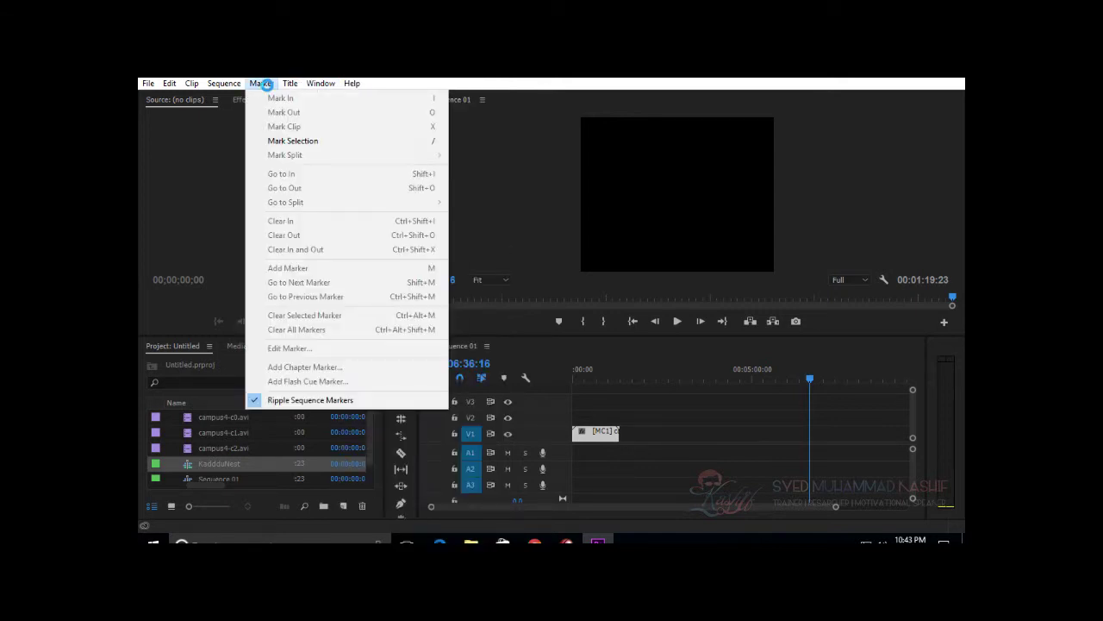
mouse_move(224, 82)
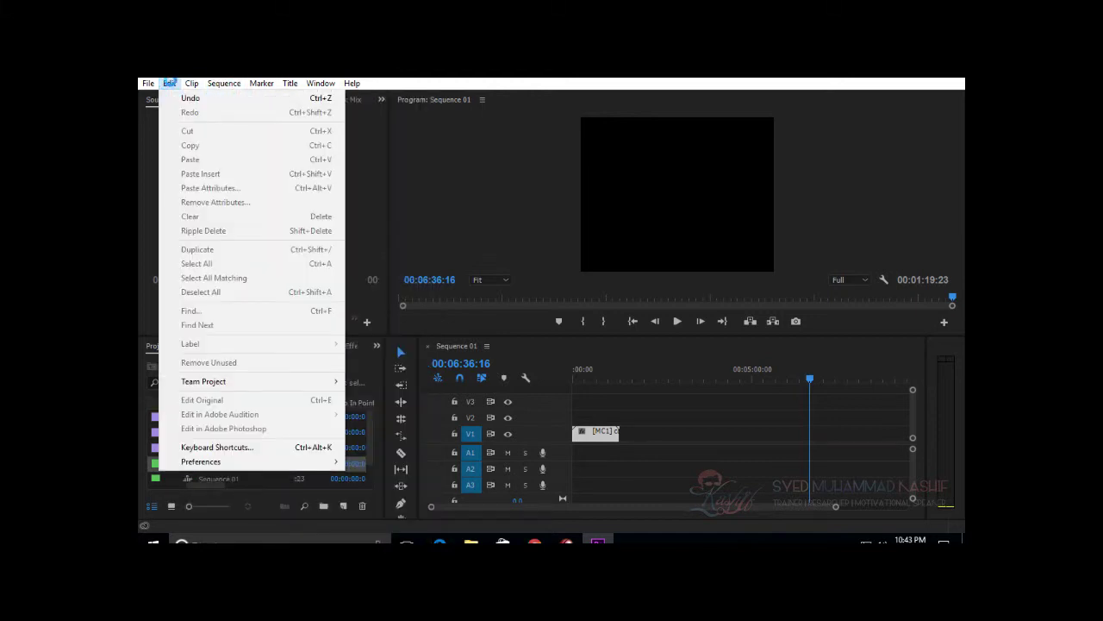
click(576, 436)
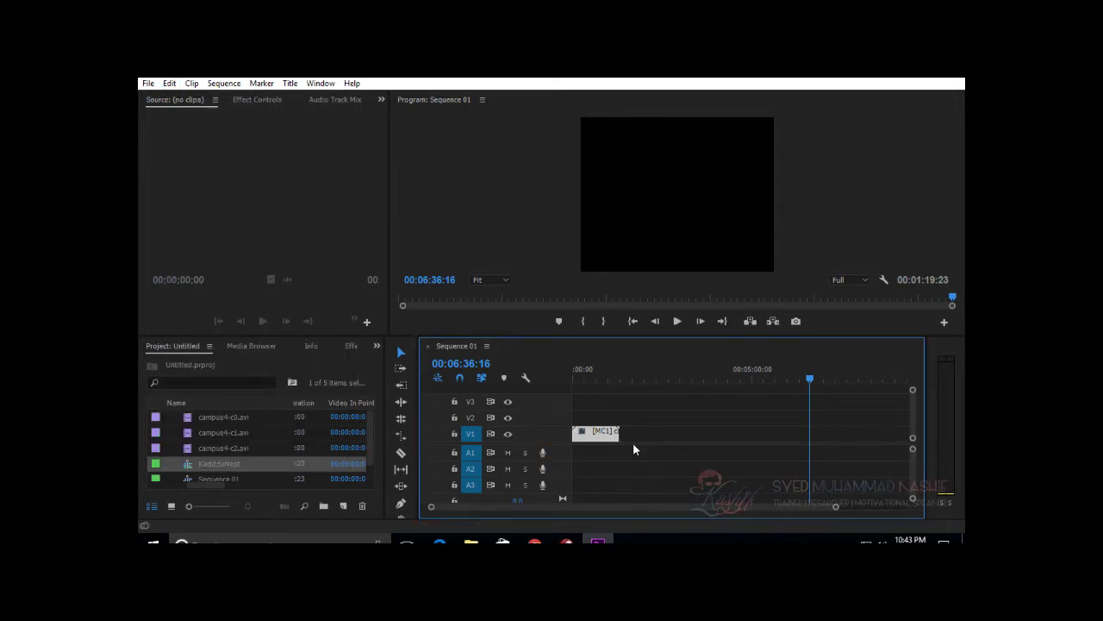
key(Home)
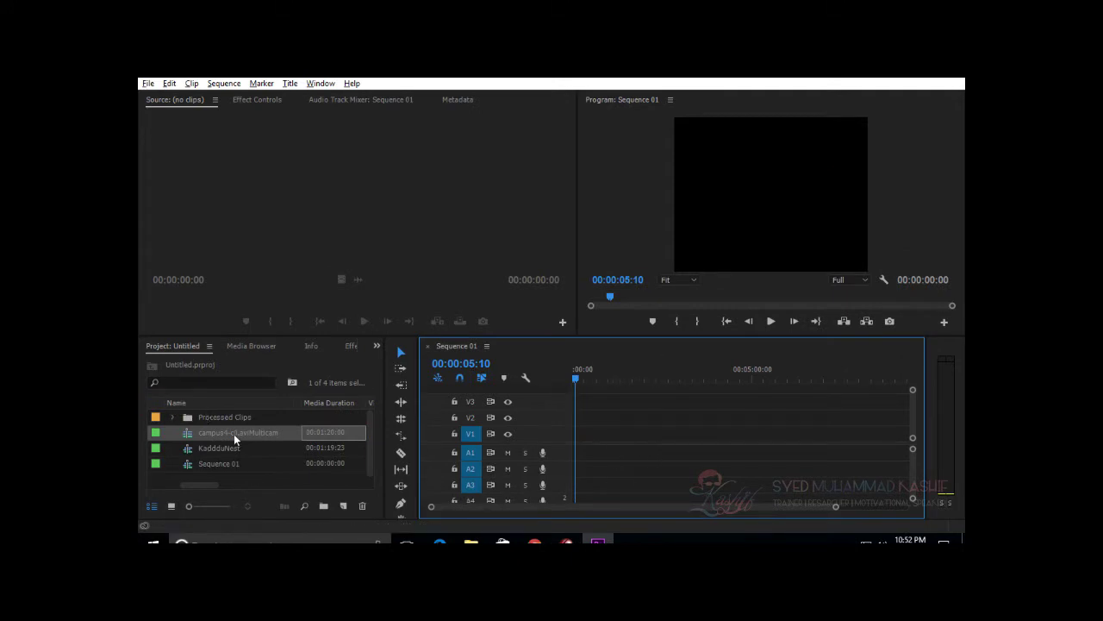
Step: Undo the recent edits one after another until the timeline of Sequence 01 is empty
key(ctrl+z)
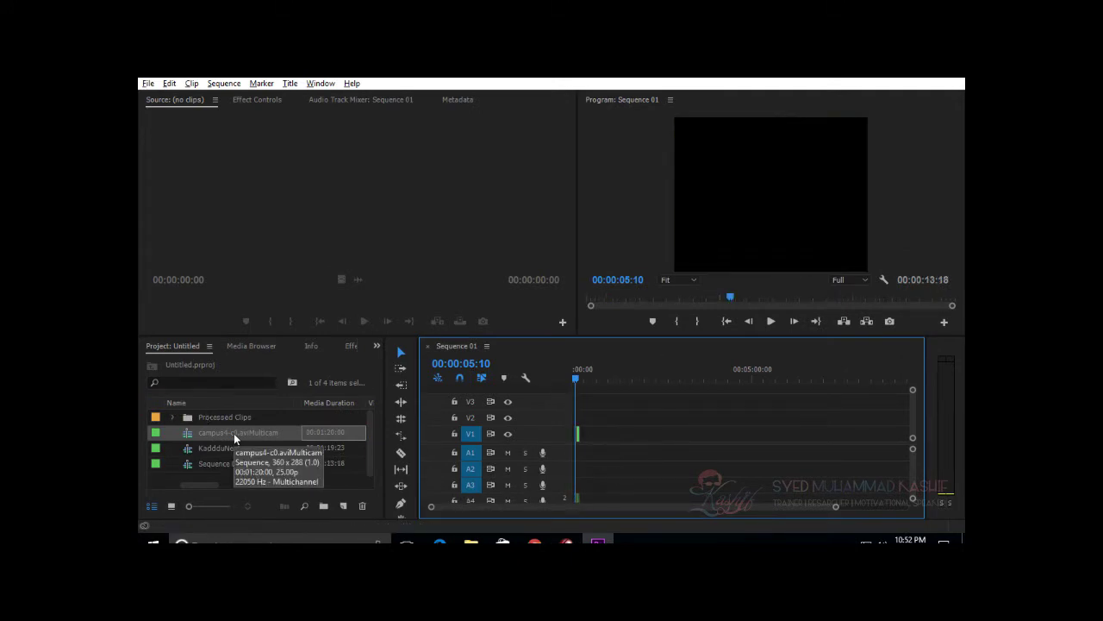
key(ctrl+z)
key(ctrl+z)
key(ctrl+z)
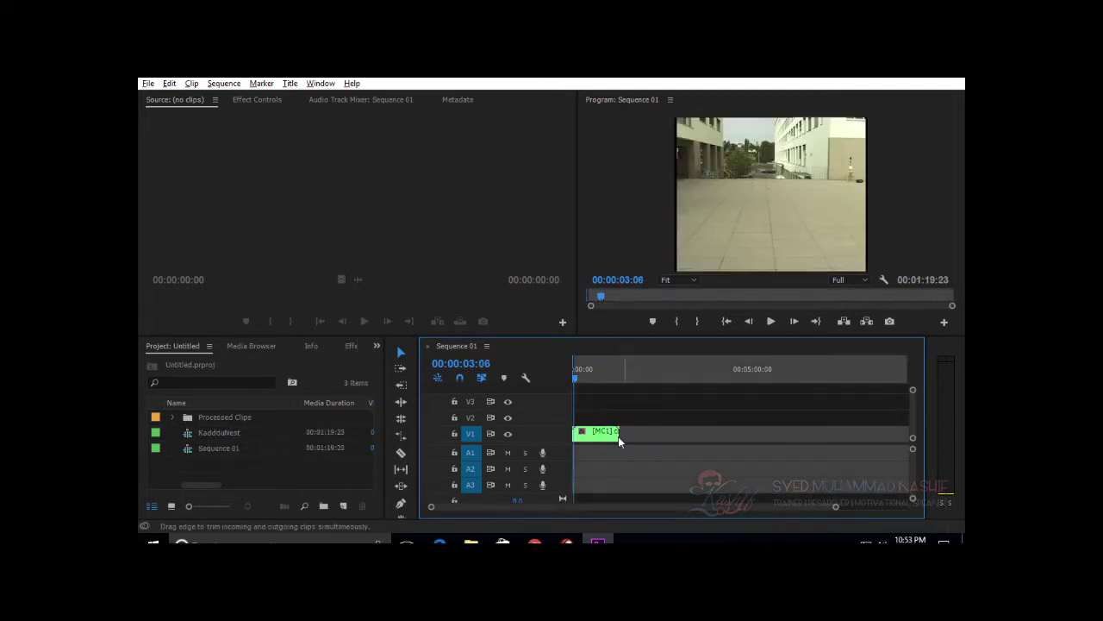
key(ctrl+z)
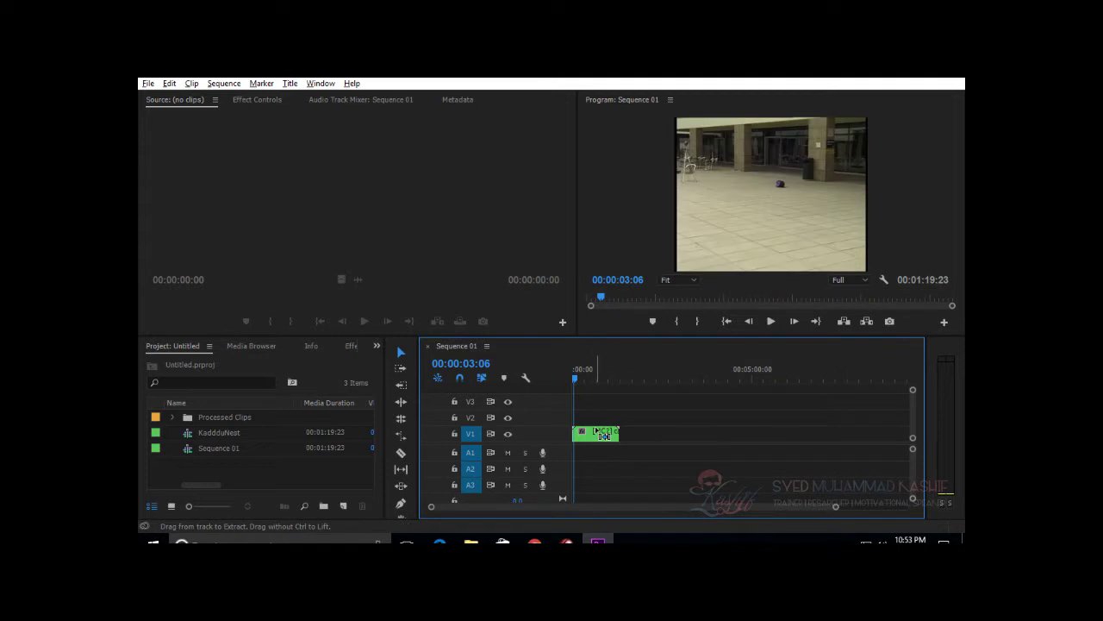
key(ctrl+z)
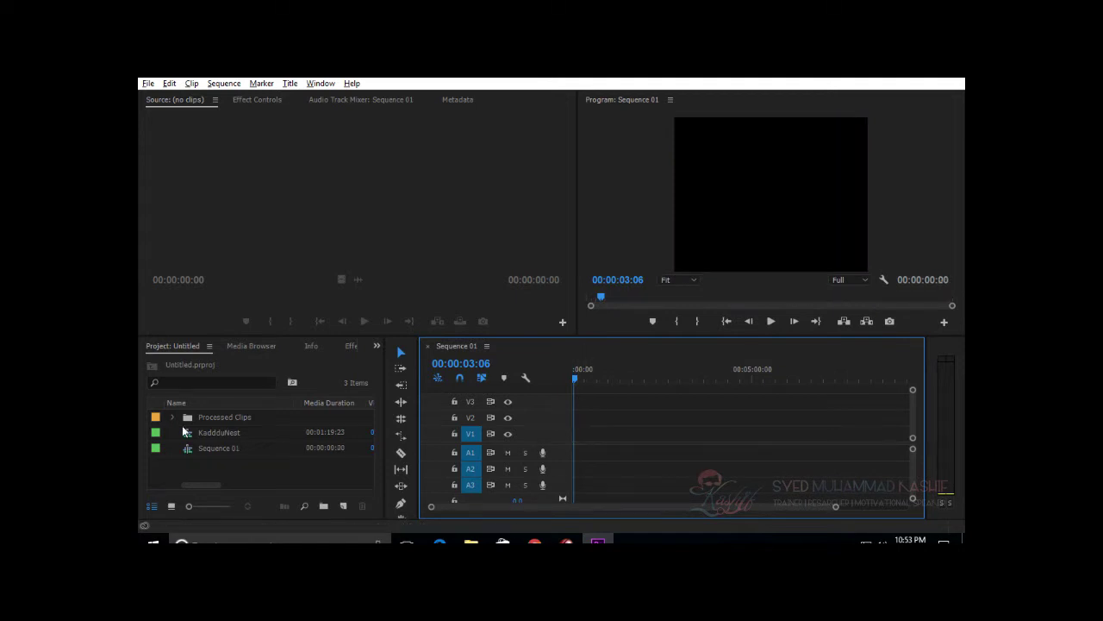
Step: Start a multi-camera source sequence from the three campus4 clips in Processed Clips, with name suffix abc, synchronized by In Points
click(171, 418)
drag(231, 433, 241, 462)
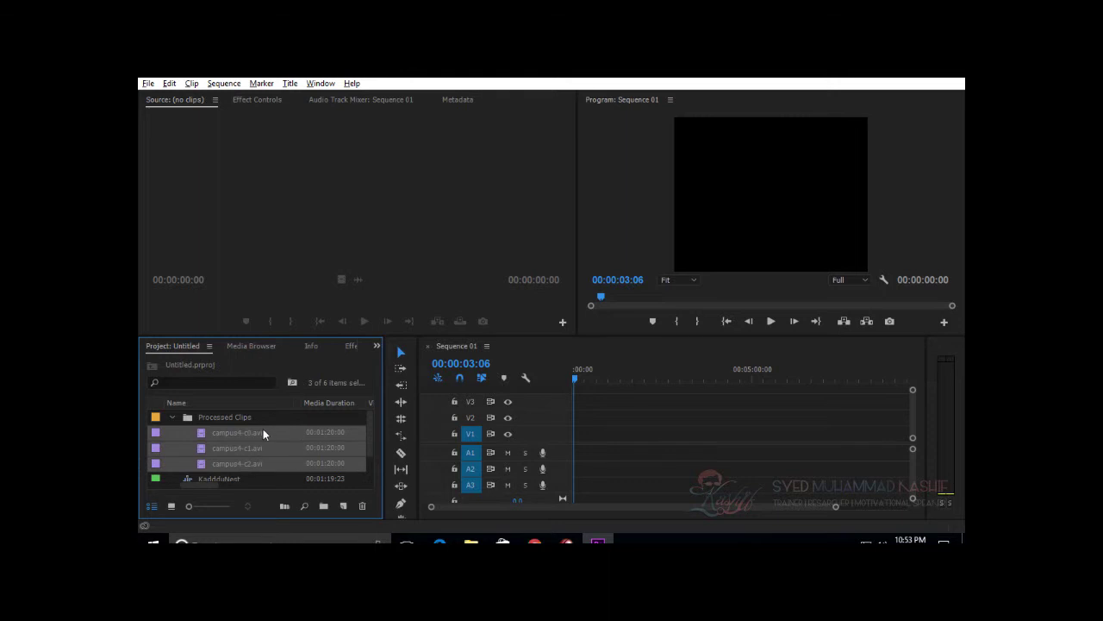
click(191, 83)
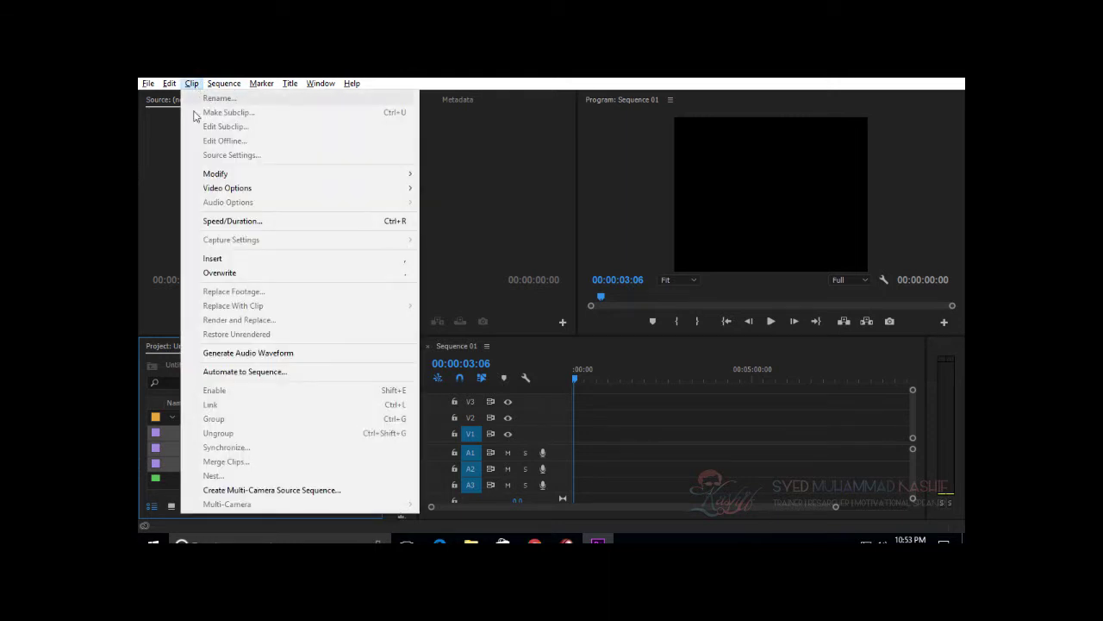
click(321, 490)
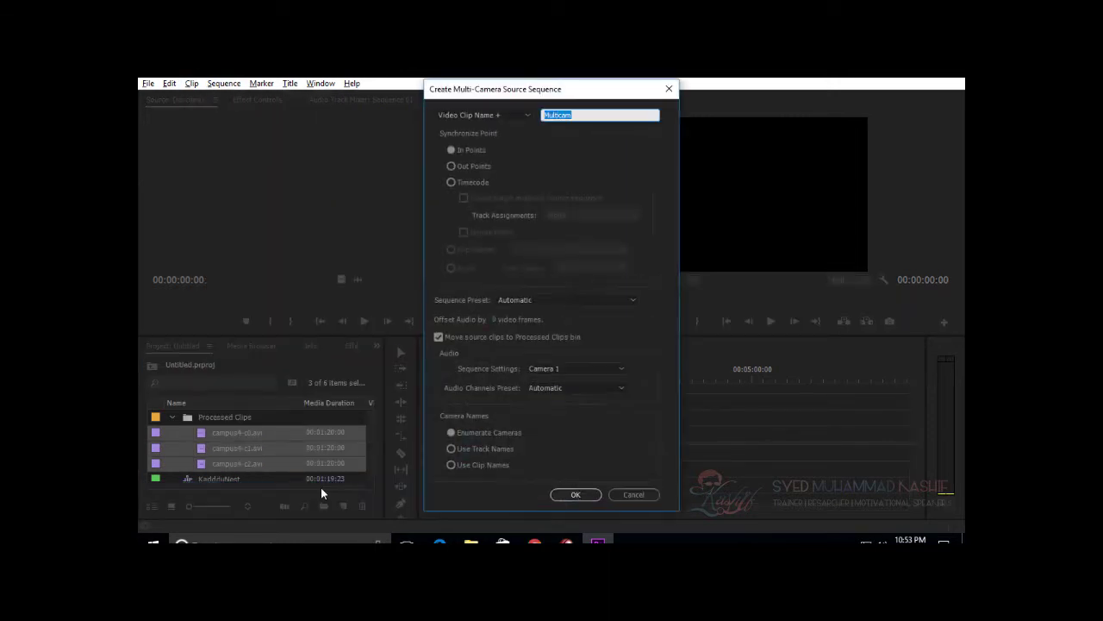
text(abc)
click(608, 303)
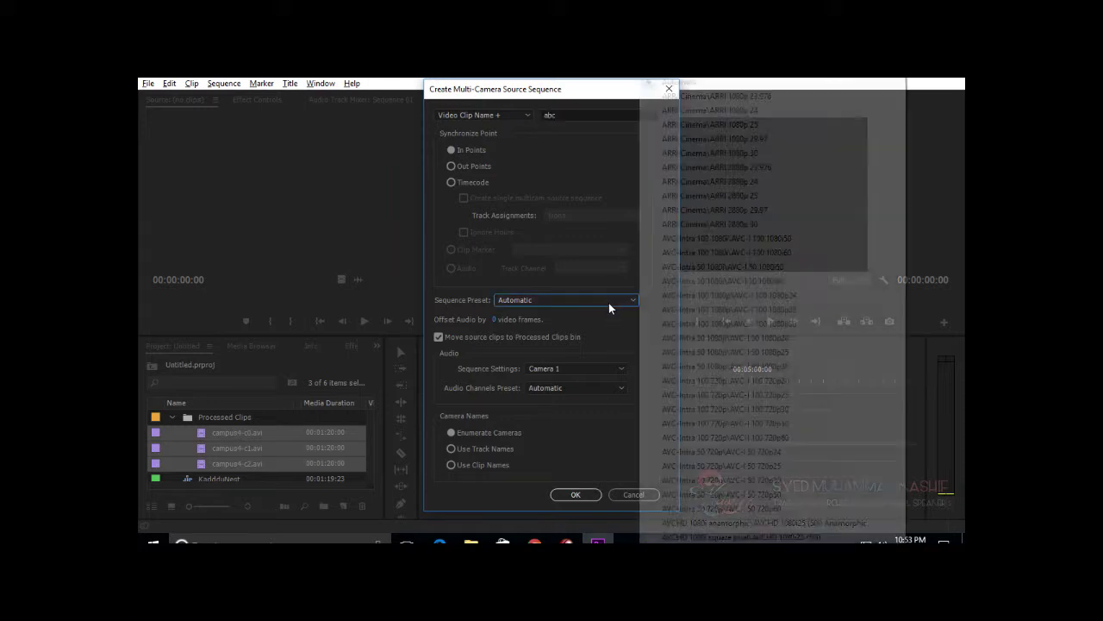
click(607, 302)
click(477, 153)
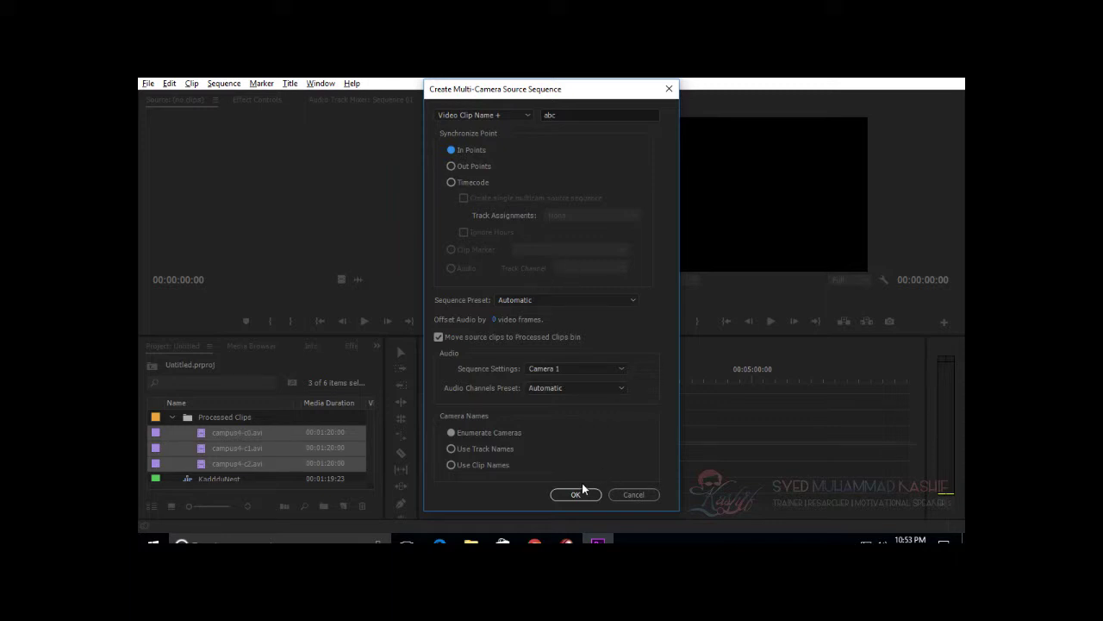
Step: Set the audio sequence settings to All Cameras and create the multi-camera source sequence
click(571, 371)
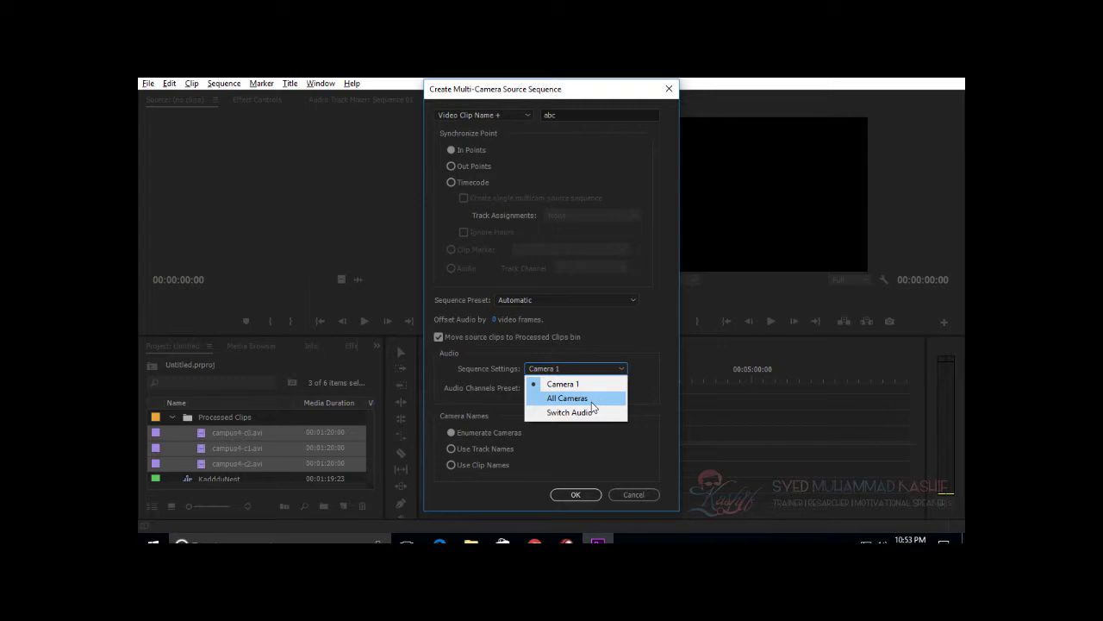
click(591, 400)
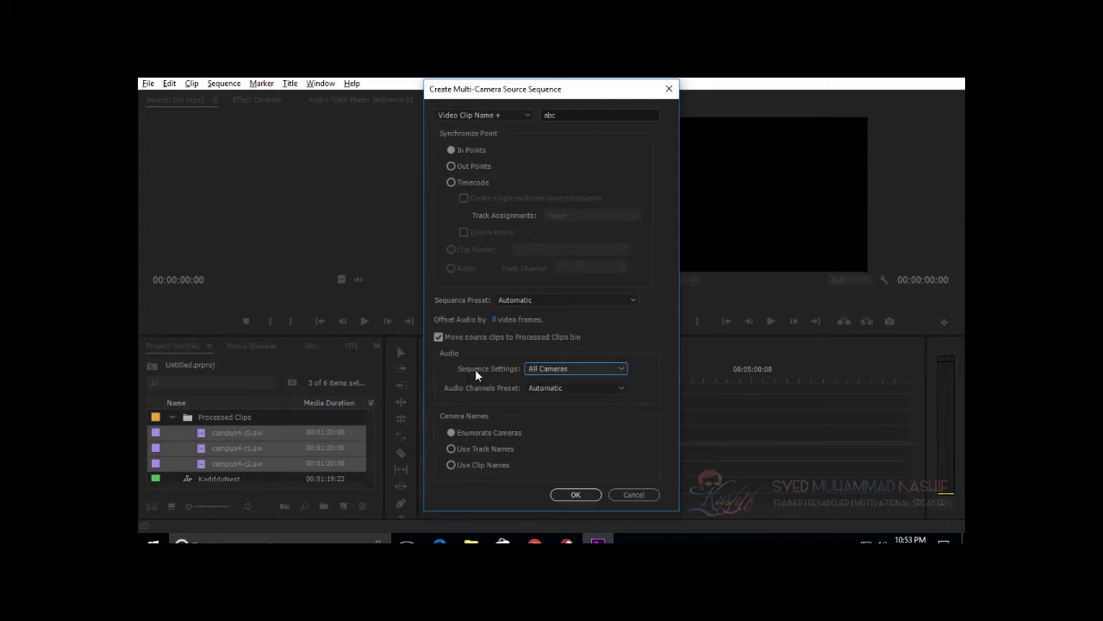
click(574, 495)
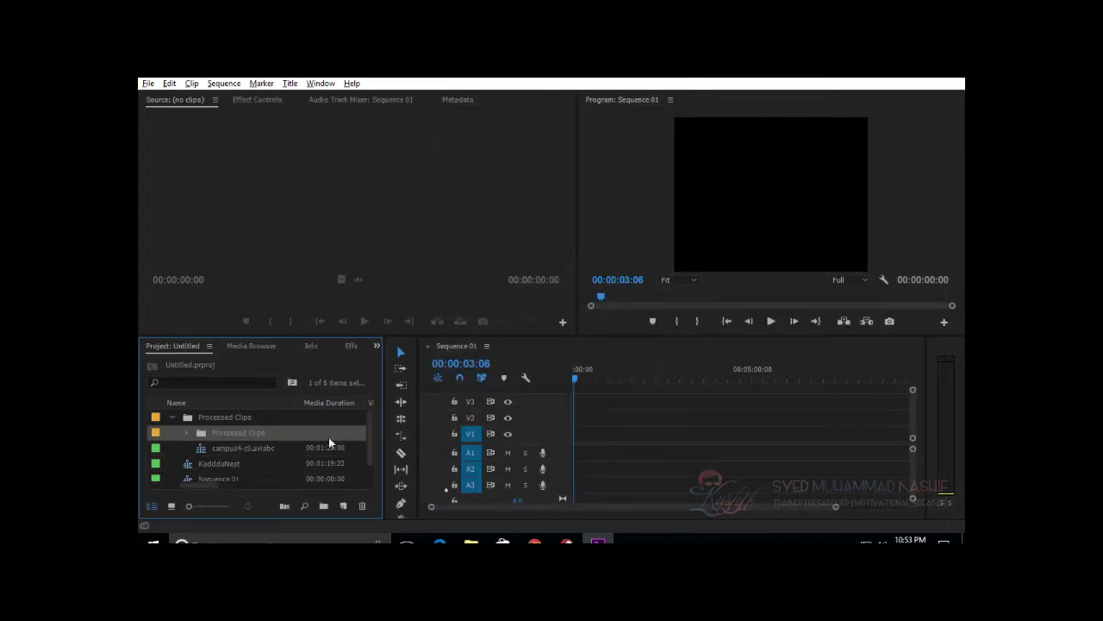
Step: Place the campus4-c0.aviabc sequence at the start of V1 in Sequence 01 and open the placed clip in the Source Monitor
click(263, 450)
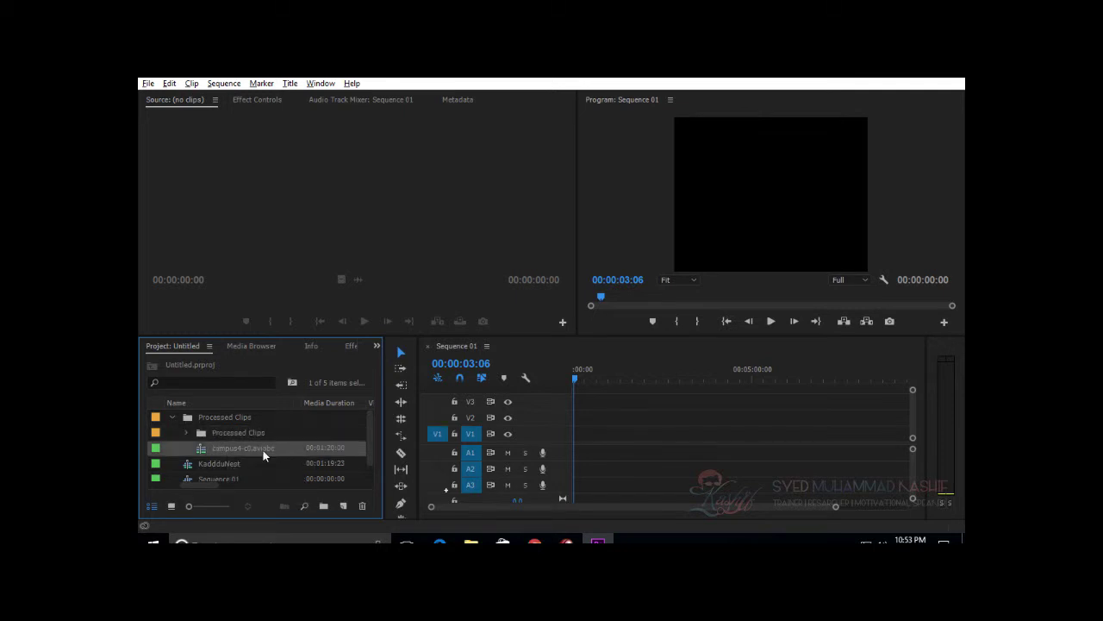
drag(219, 446, 580, 438)
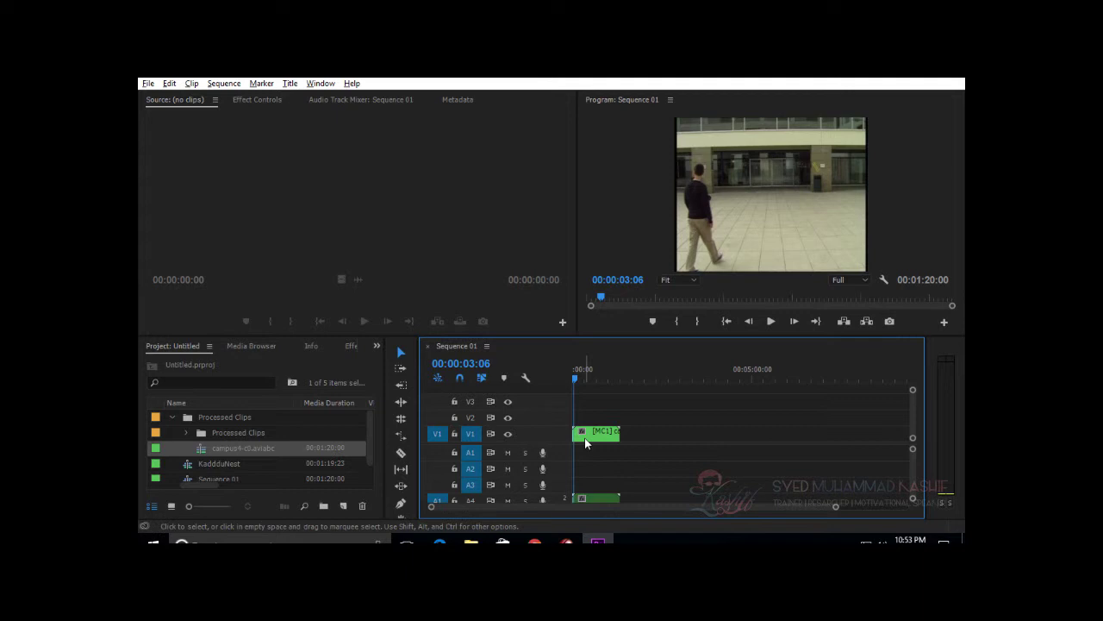
double_click(595, 432)
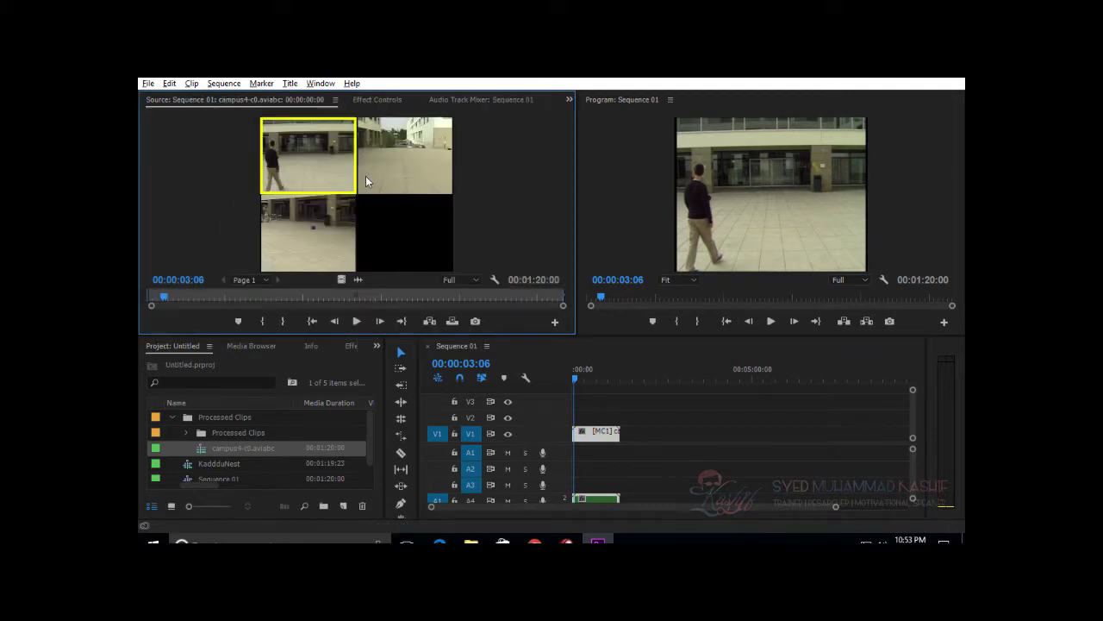
click(555, 322)
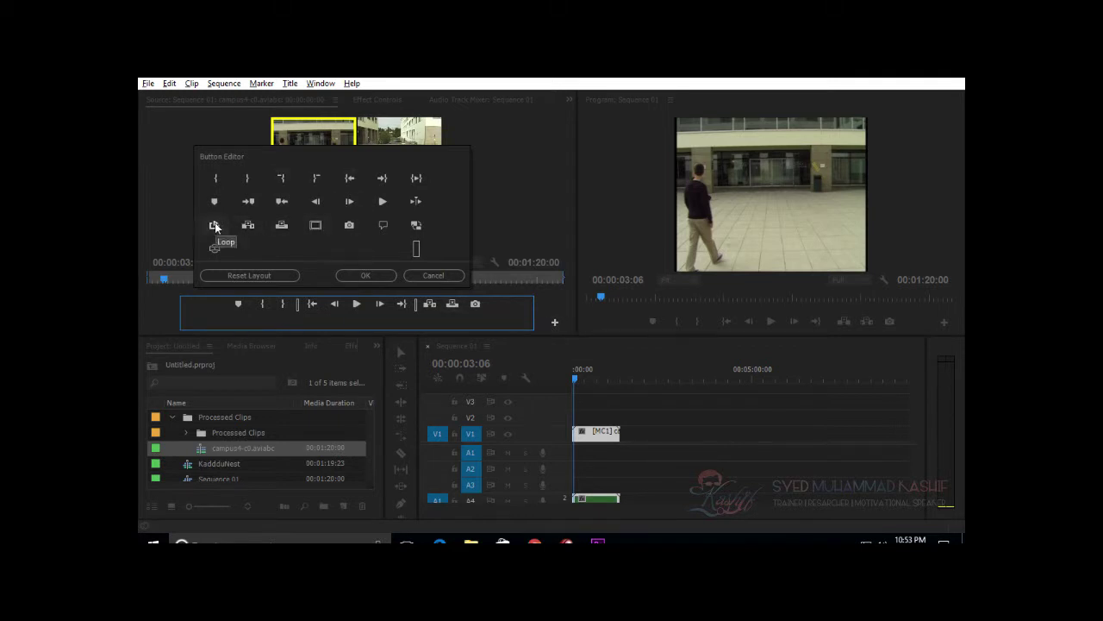
click(433, 275)
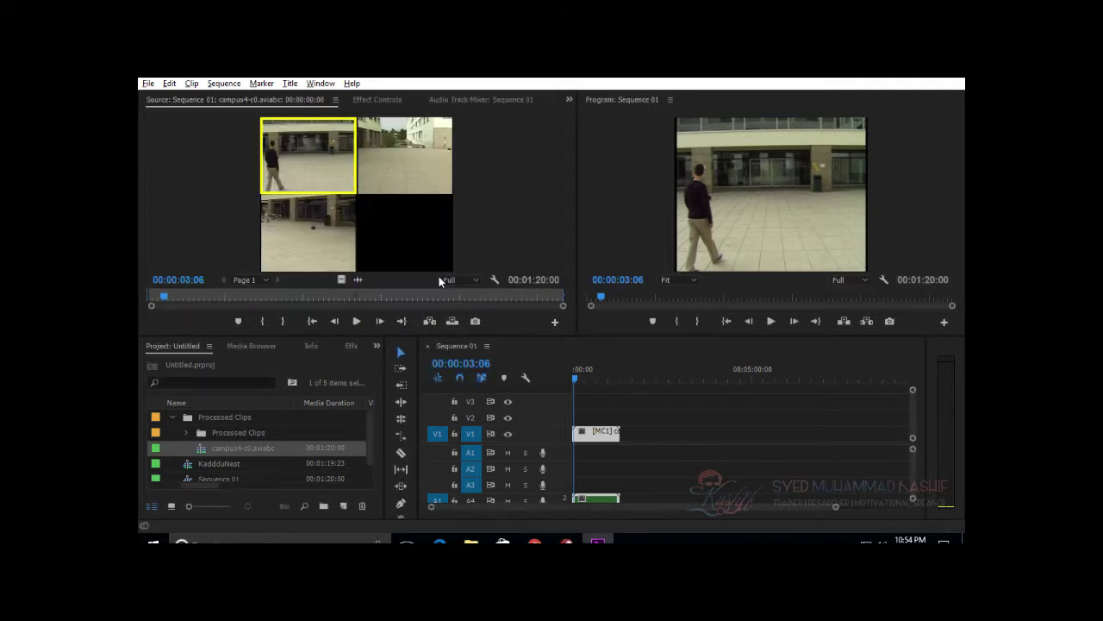
Step: Set the opened multi-camera clip's In point at 00:00:03:18 and its Out point at 00:00:14:20
drag(192, 295, 168, 299)
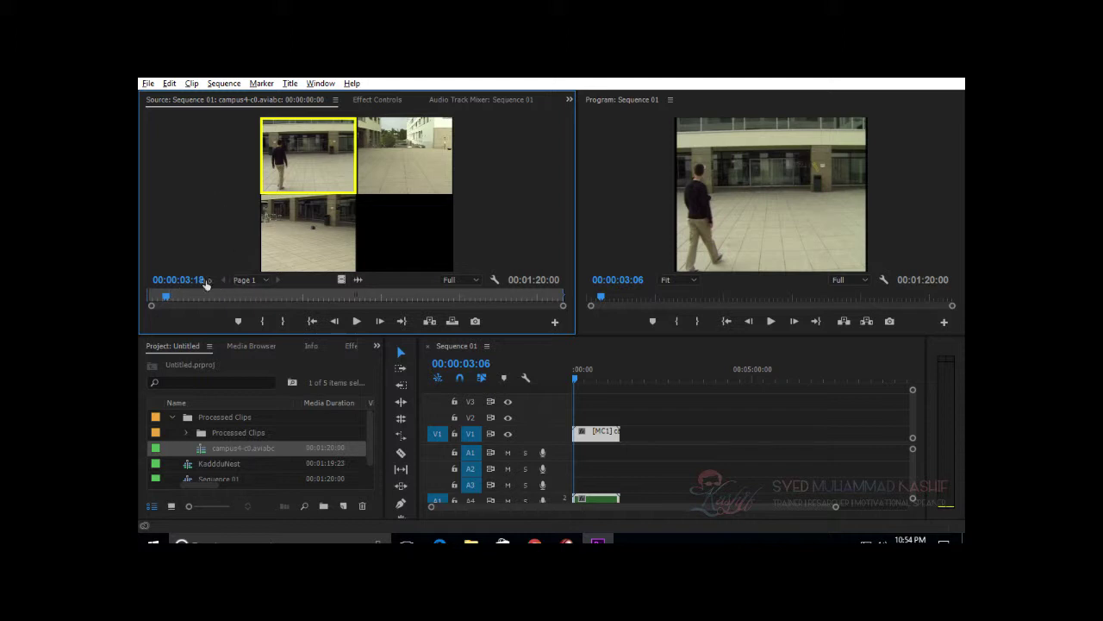
click(262, 321)
click(226, 295)
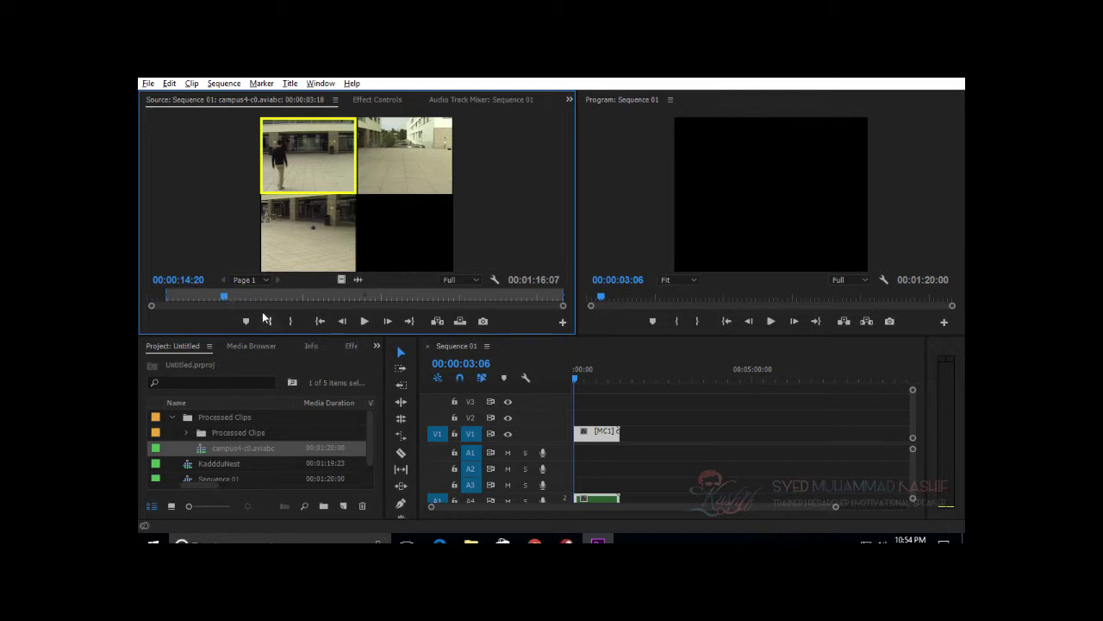
click(290, 321)
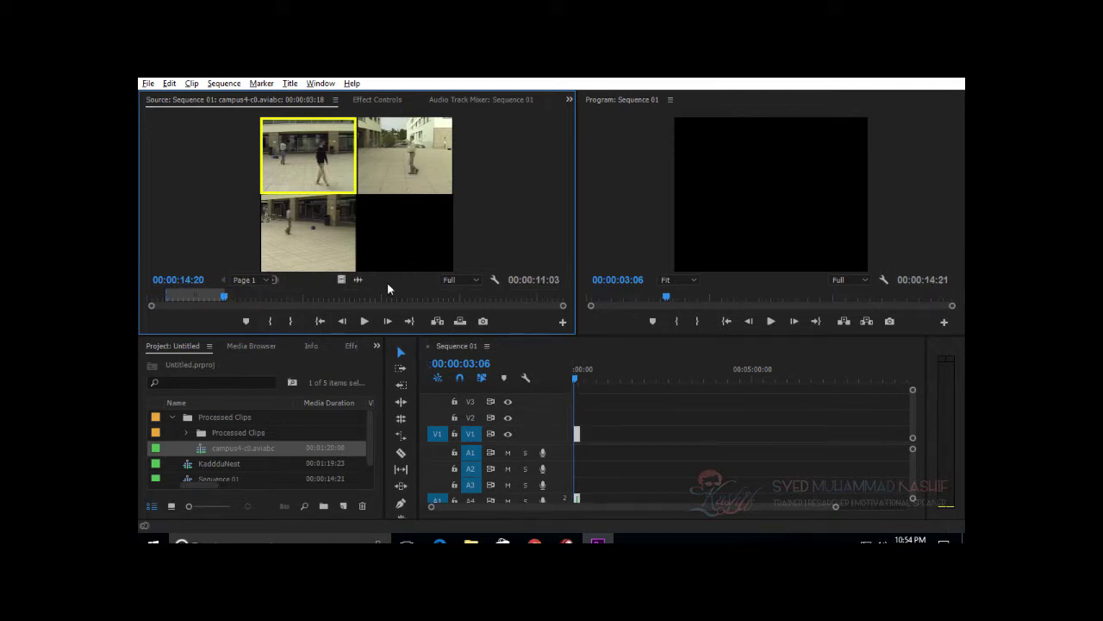
Step: Switch the clip to the second camera angle and mark the range from 00:00:14:20 to 00:00:21:18
click(412, 166)
click(261, 298)
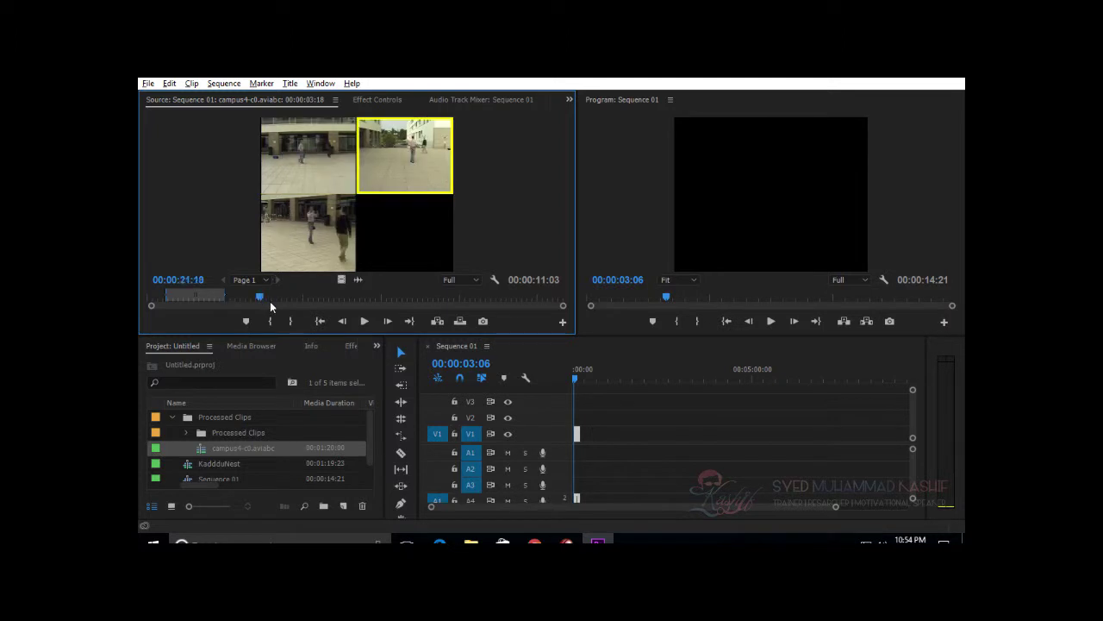
click(269, 321)
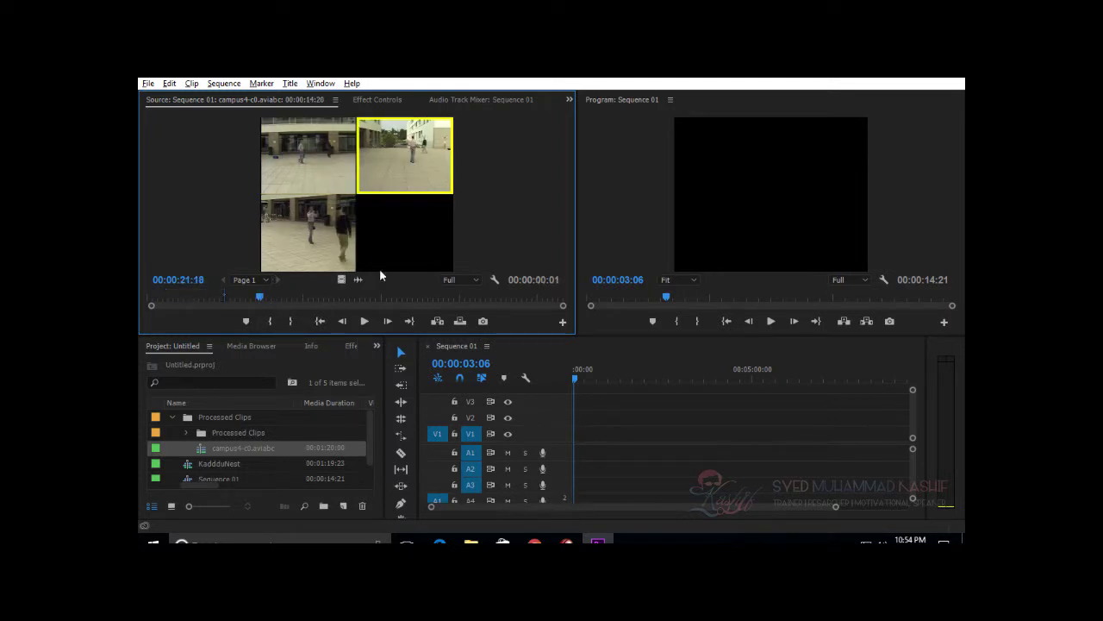
click(293, 320)
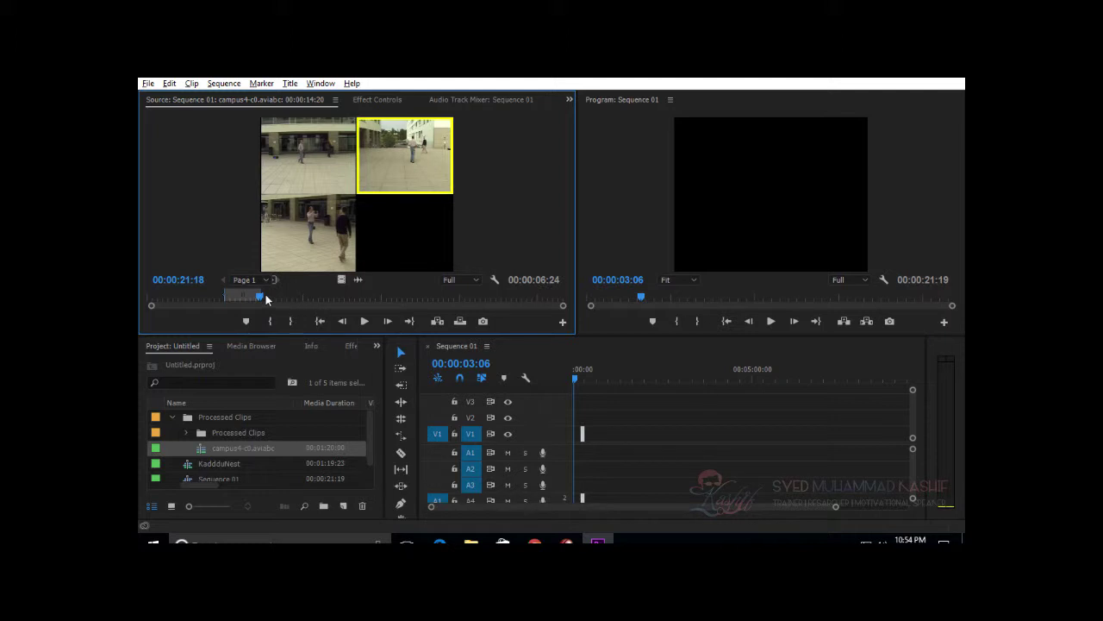
Step: Return the playhead of Sequence 01 to 00:00:00:00 and insert the marked range there
mouse_move(575, 376)
mouse_down()
mouse_move(608, 387)
mouse_move(571, 386)
mouse_up()
drag(223, 297, 197, 296)
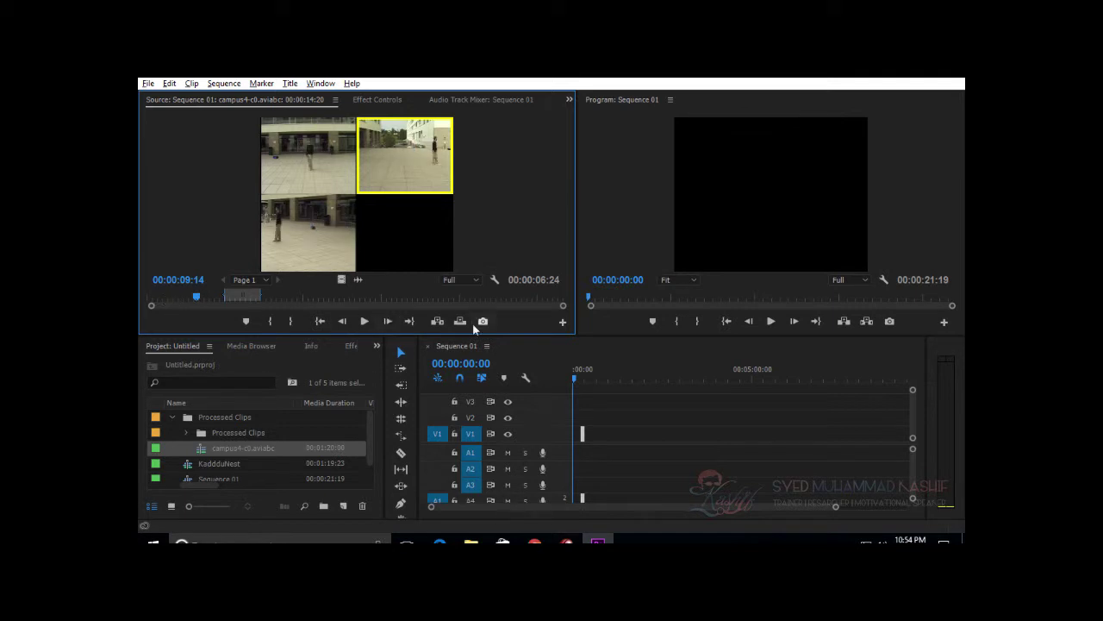
click(434, 323)
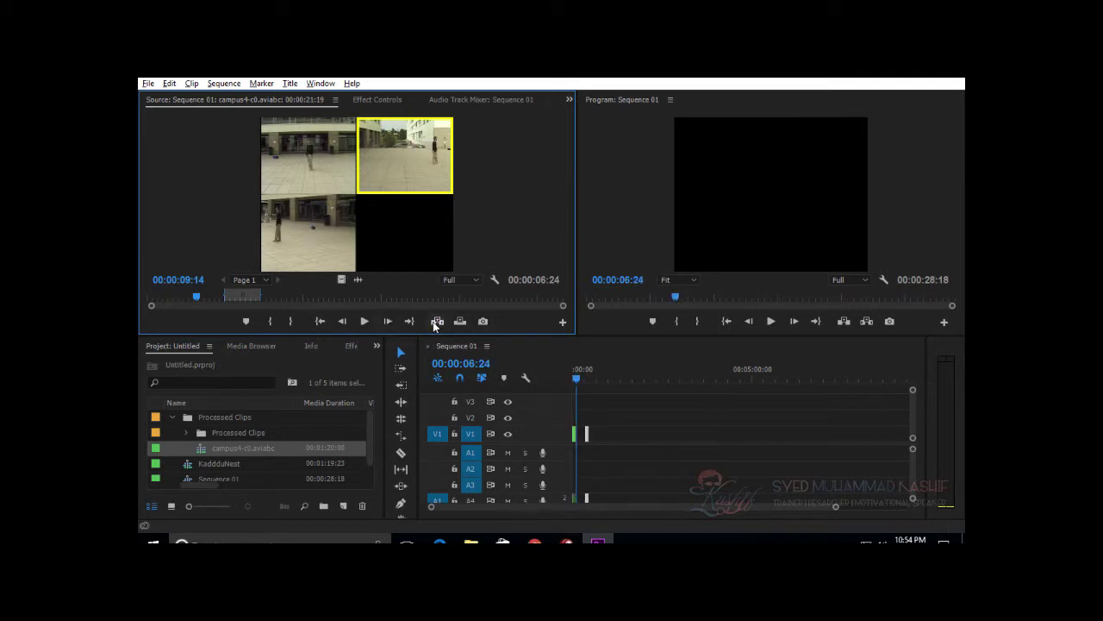
Step: Mark a 00:00:06:15 range of the first camera angle from just before 00:00:22:18 and insert it into Sequence 01 at 00:00:06:24
click(287, 191)
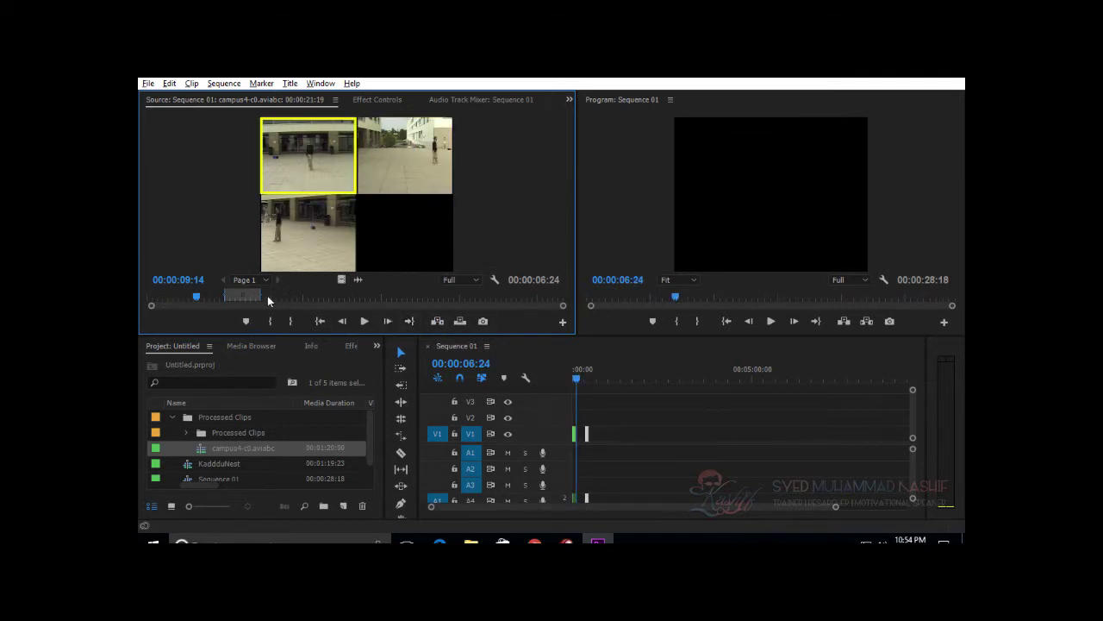
click(265, 296)
click(271, 320)
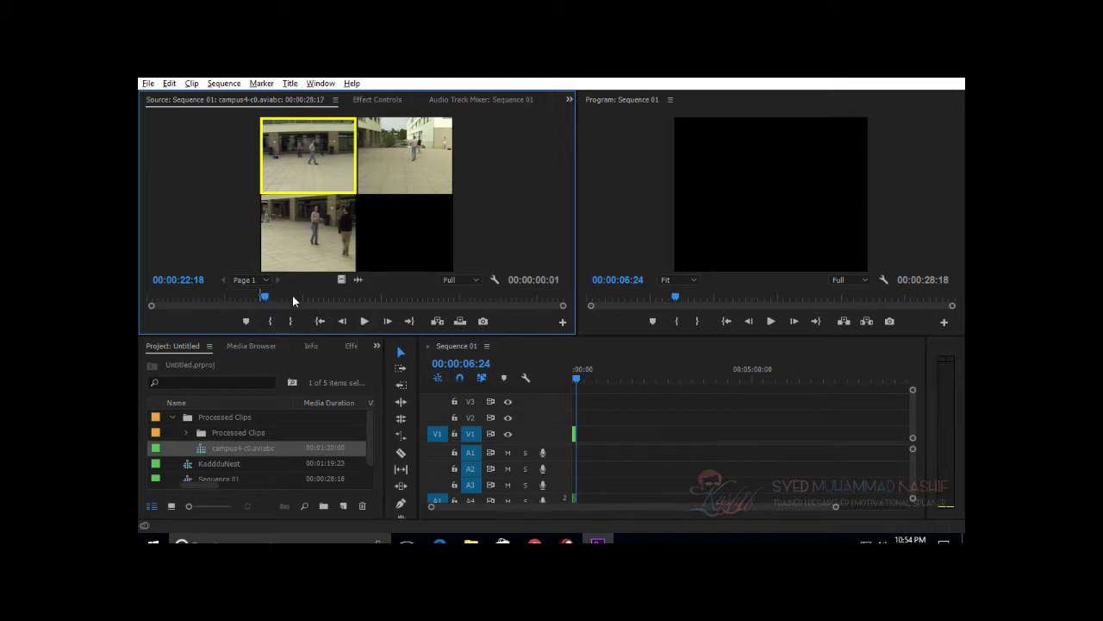
click(290, 321)
drag(264, 296, 293, 296)
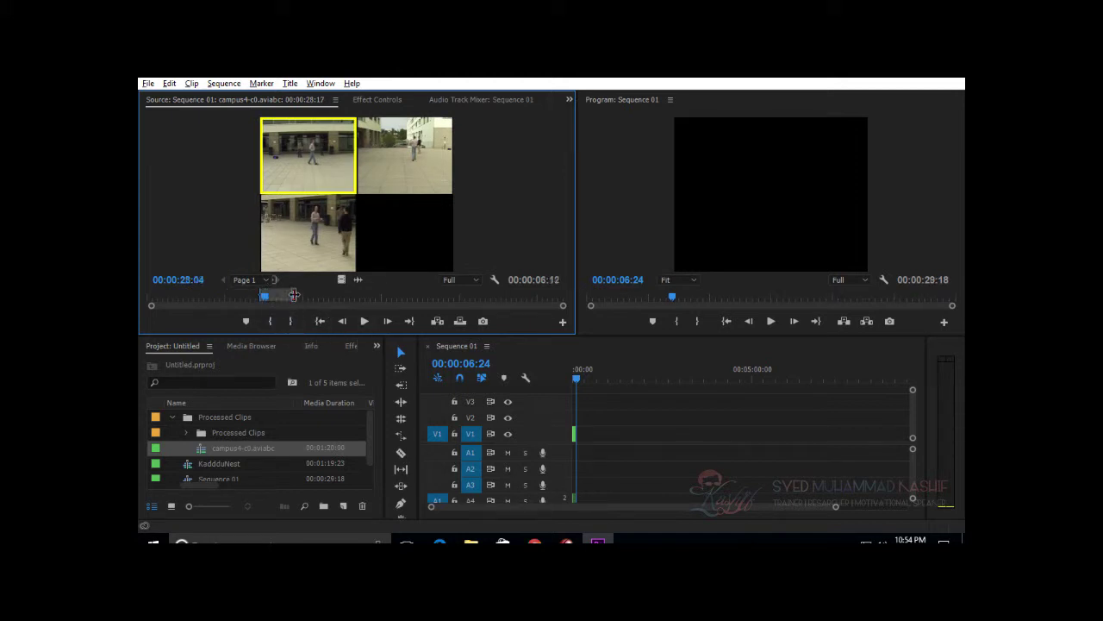
click(435, 321)
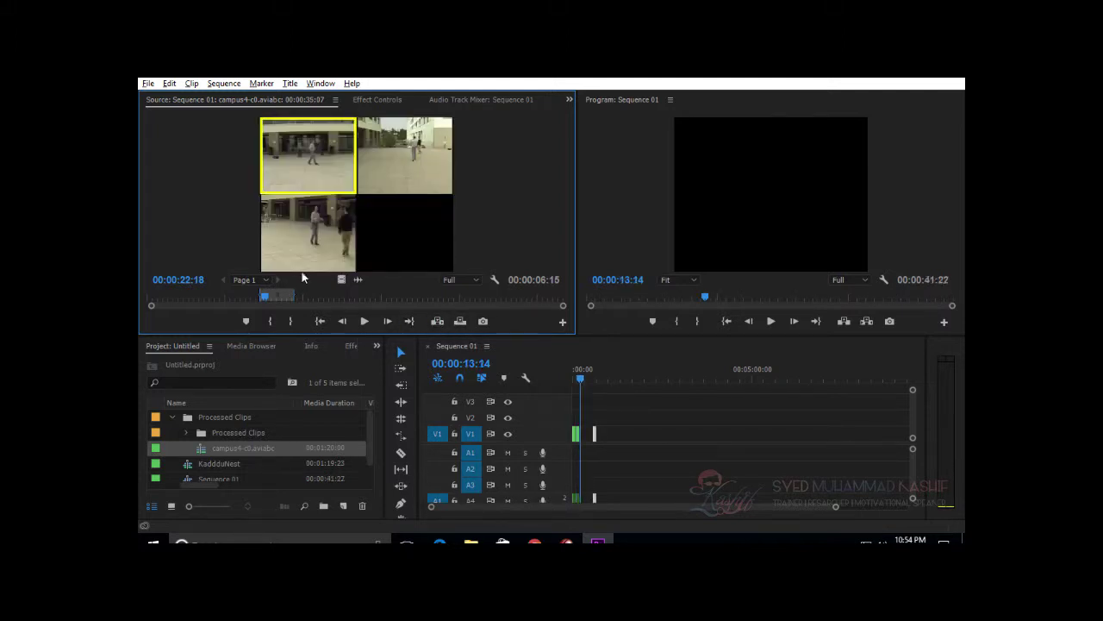
Step: Mark a 00:00:08:04 range of the third camera angle ending at 00:00:38:10 and insert it into Sequence 01 at 00:00:13:14
click(352, 214)
click(313, 296)
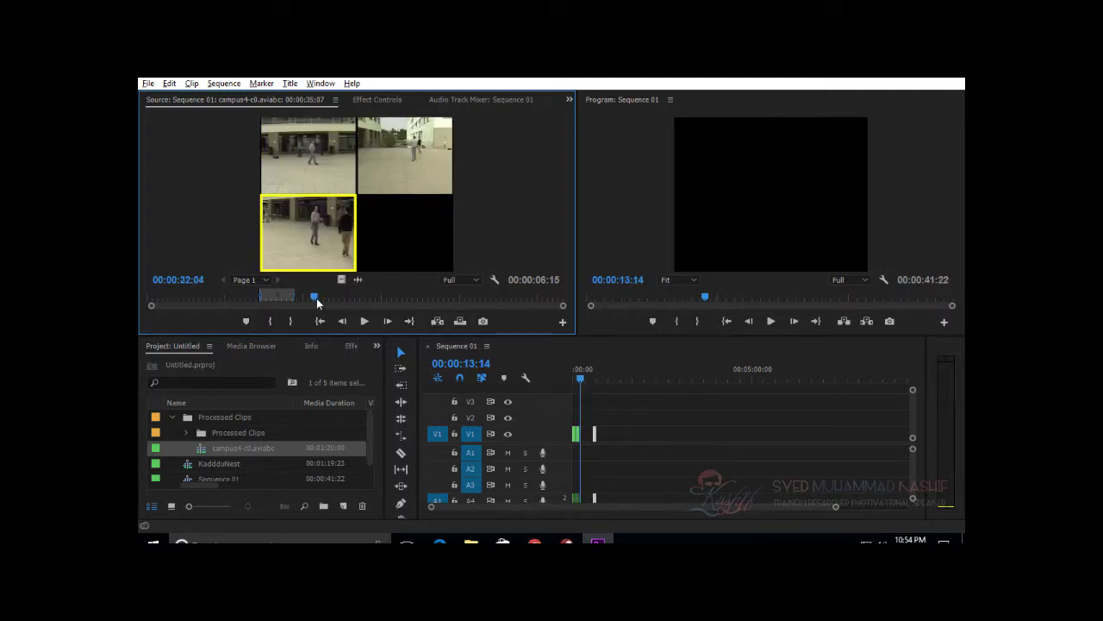
click(270, 321)
click(337, 296)
click(291, 320)
key(comma)
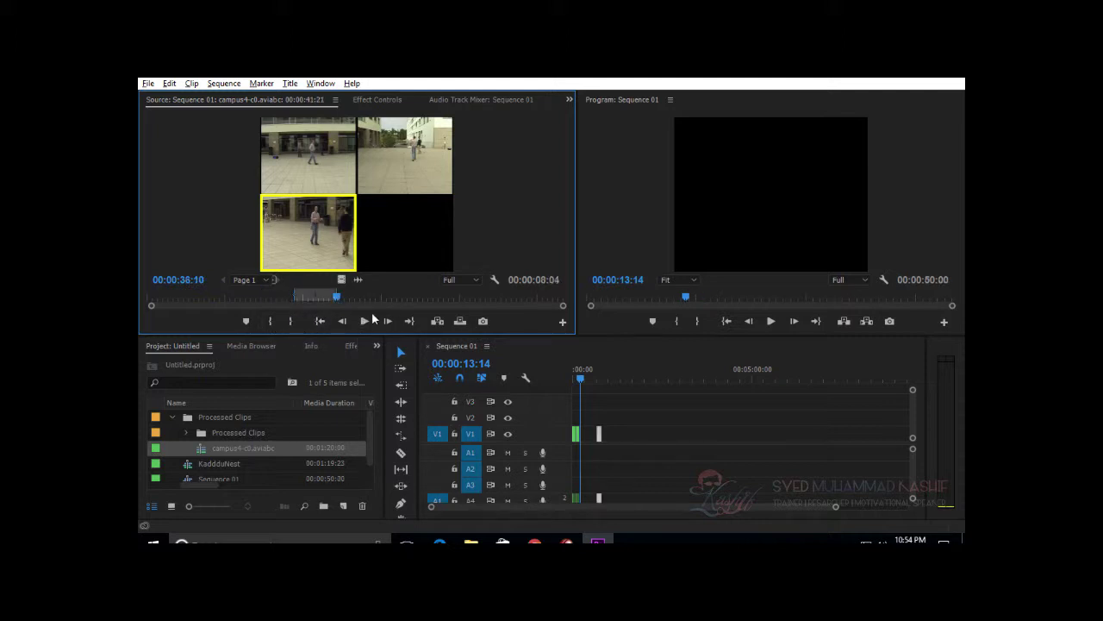
click(437, 321)
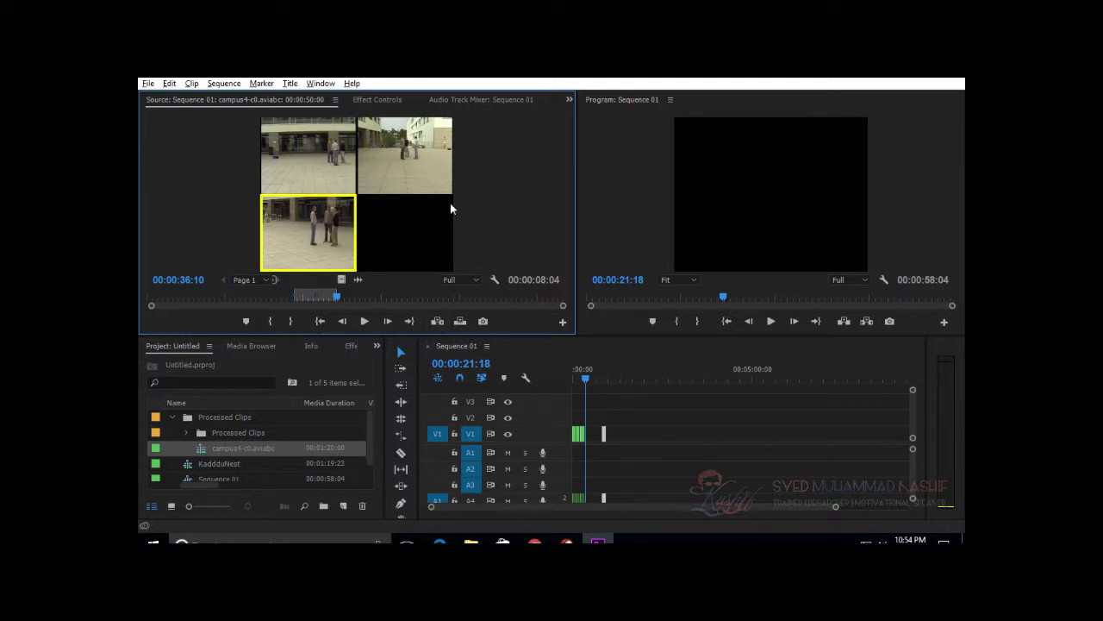
Step: Switch the opened multi-camera clip through its second and third camera angles, finishing on the first angle
click(308, 154)
click(392, 183)
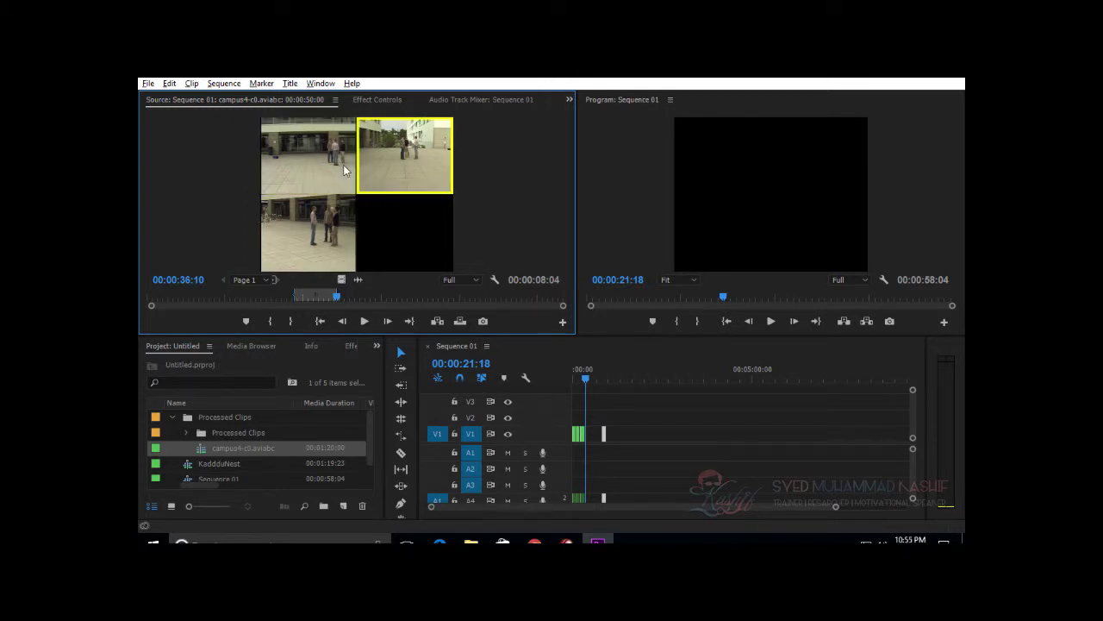
click(295, 221)
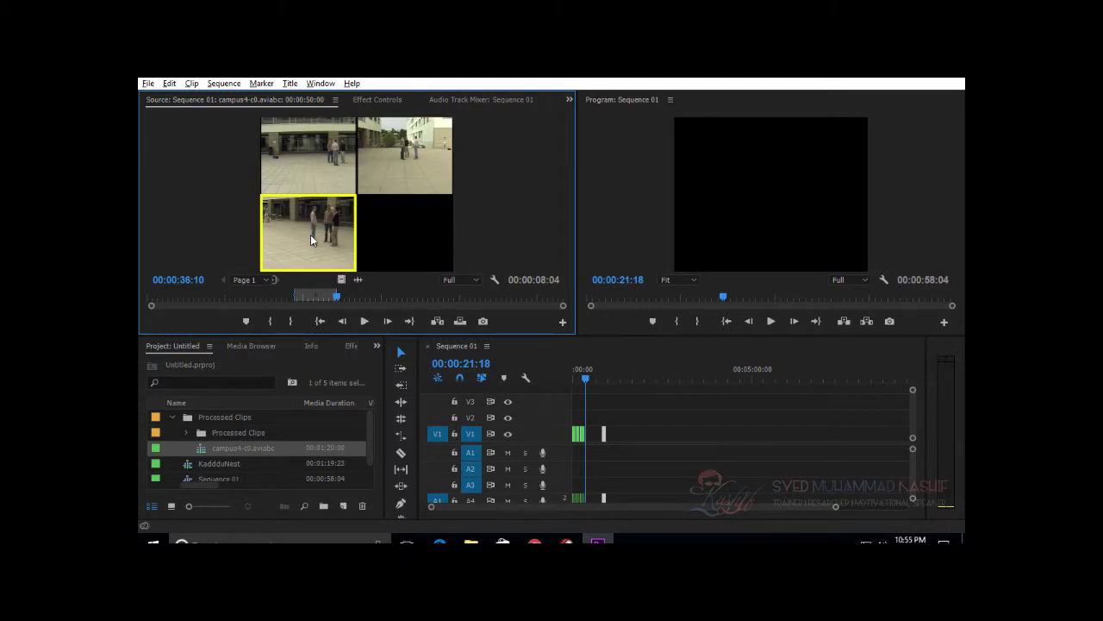
click(314, 189)
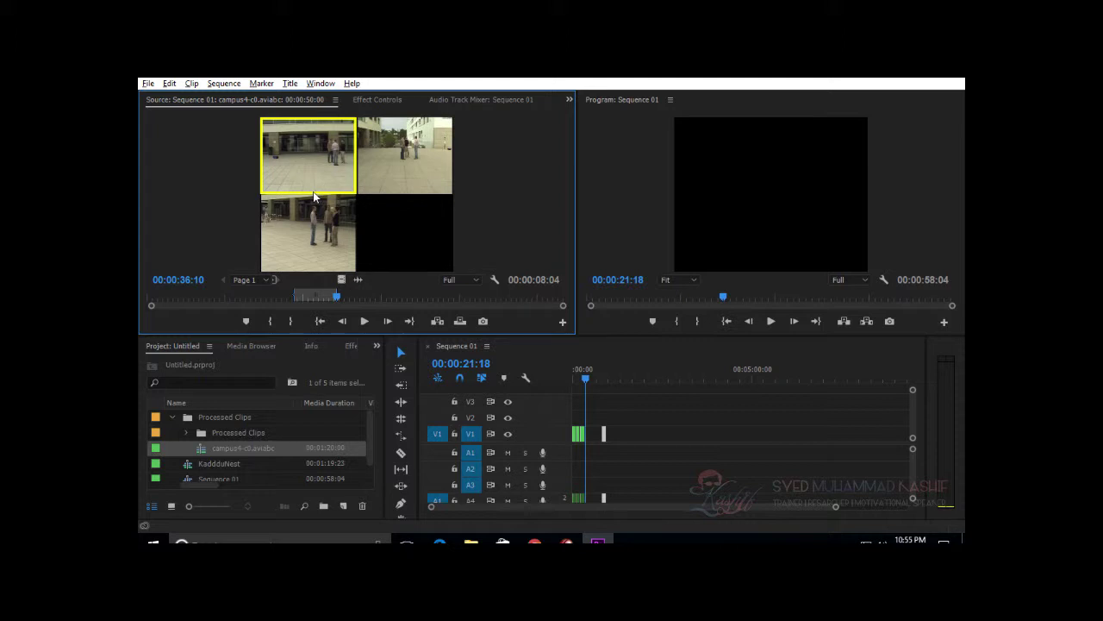
Step: Switch to File Explorer, open the ns network share and browse the instructor's folder to MWF and its 7-9 subfolder
click(470, 541)
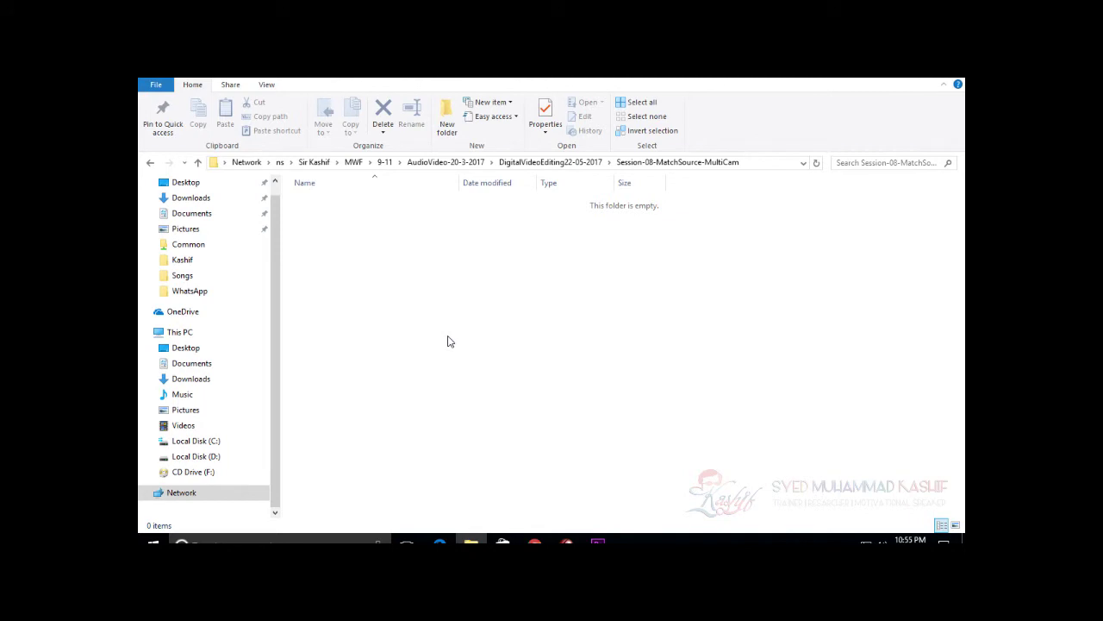
key(super)
text(ve)
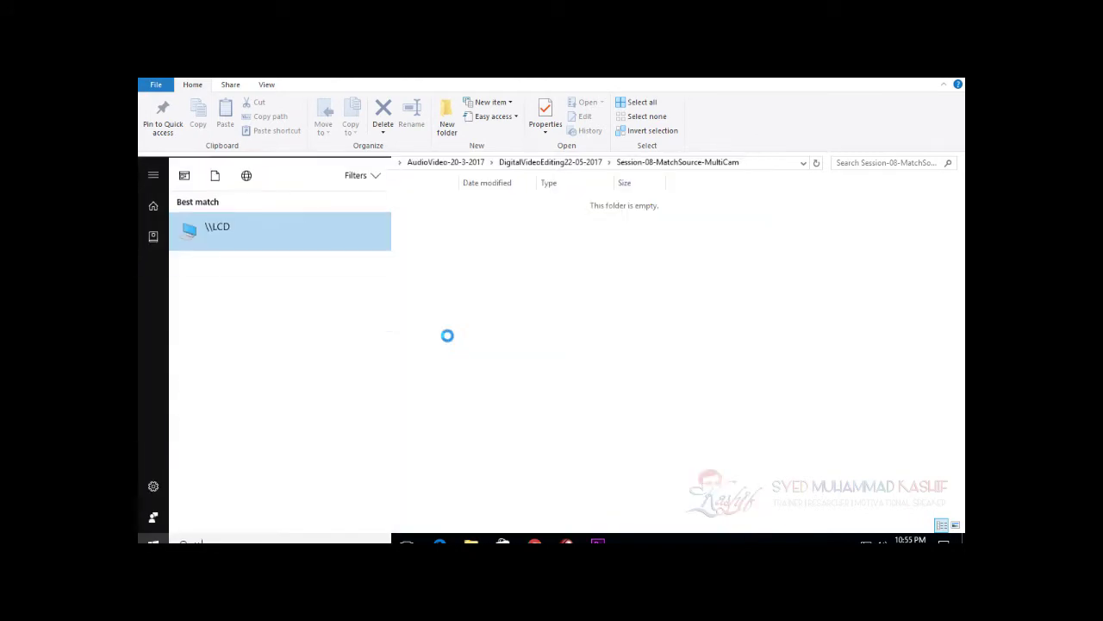
key(Return)
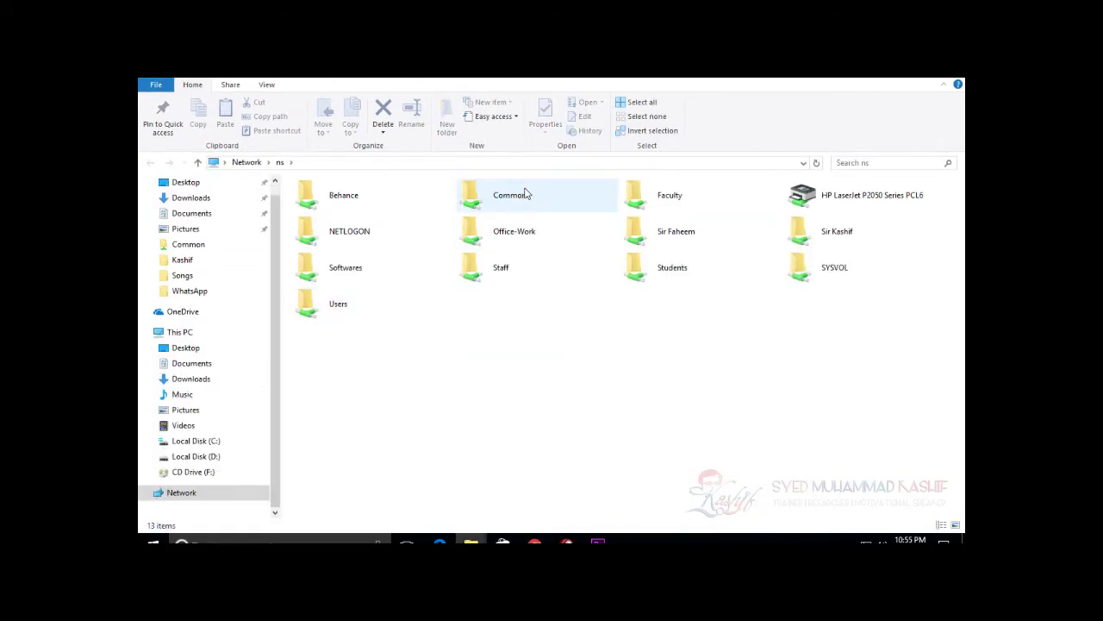
double_click(797, 238)
double_click(379, 217)
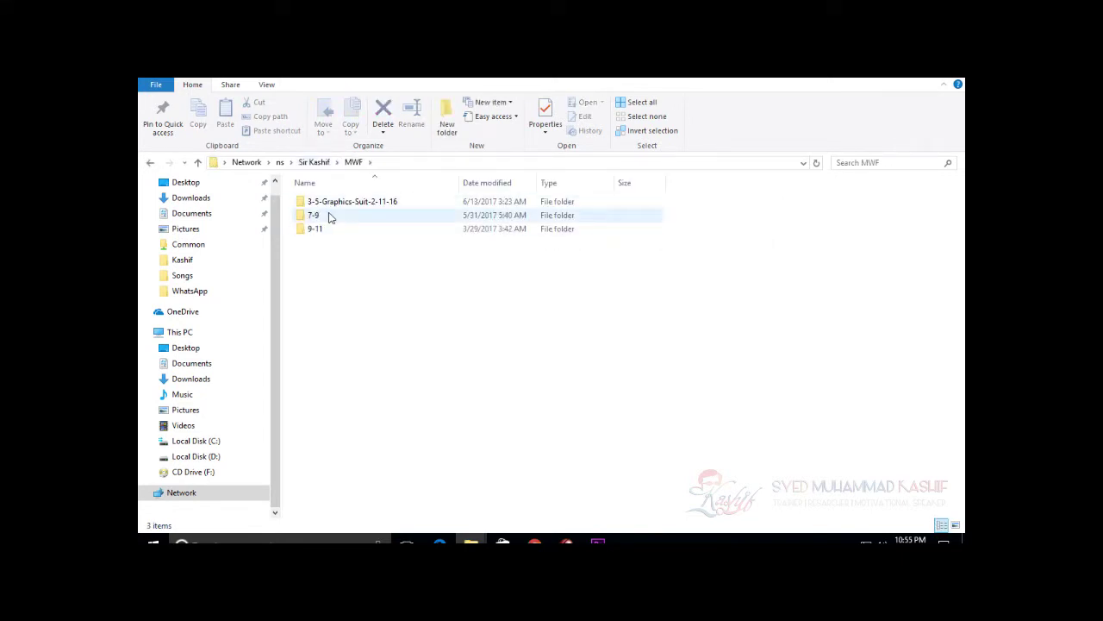
double_click(314, 216)
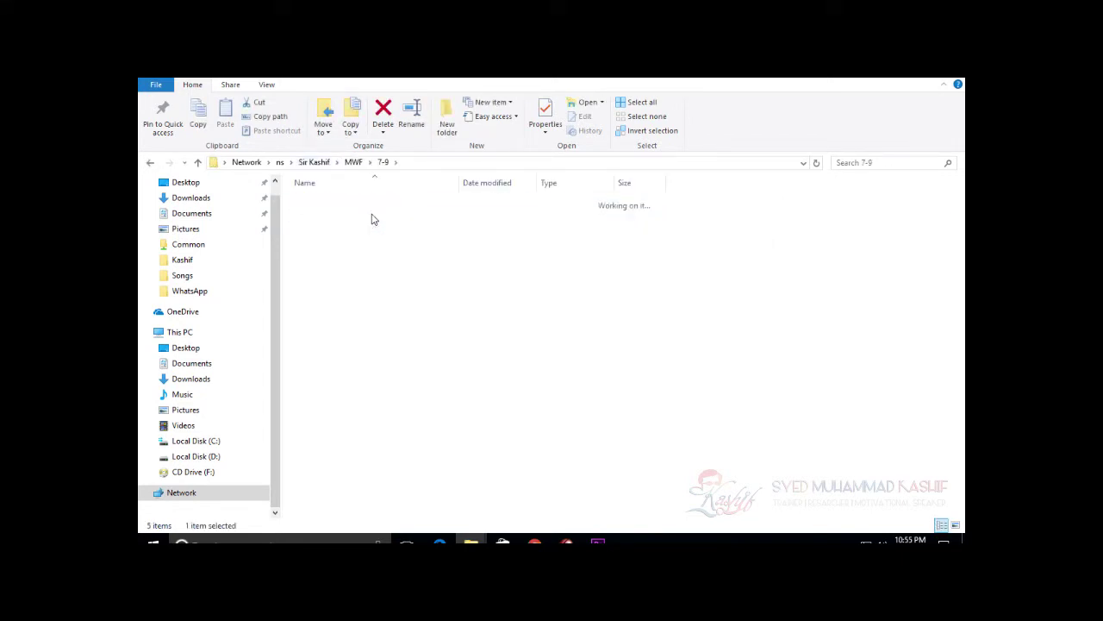
click(383, 162)
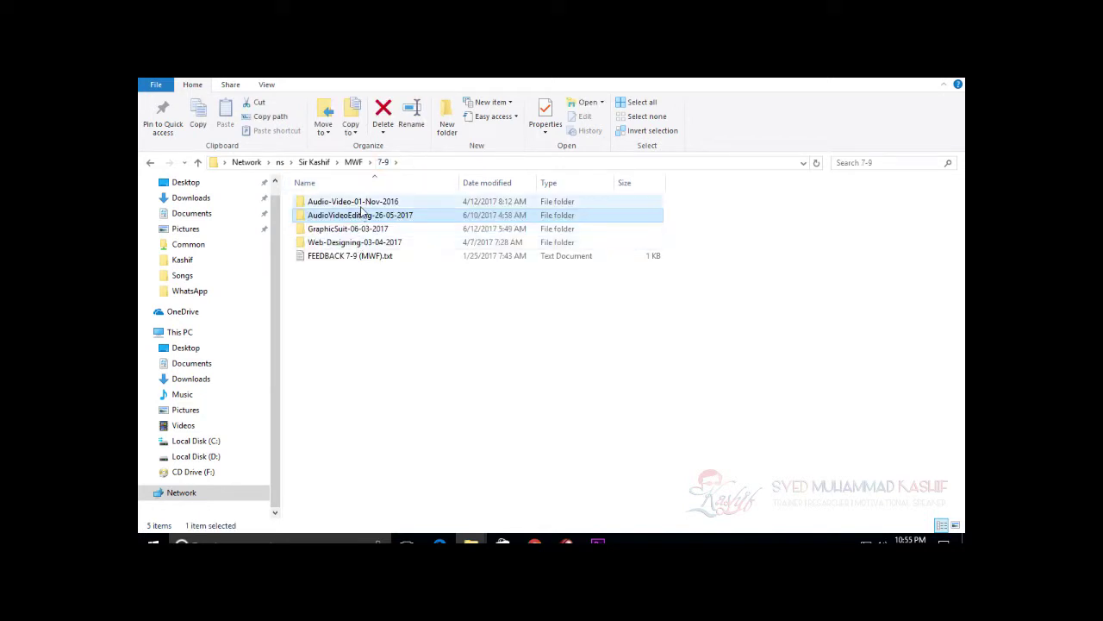
Step: Open Audio-Video-01-Nov-2016, its VideoStreaming-AdobePremiere2-1-2017 folder and the Session-13-VideoEffects-Multicam folder to check for footage
double_click(361, 207)
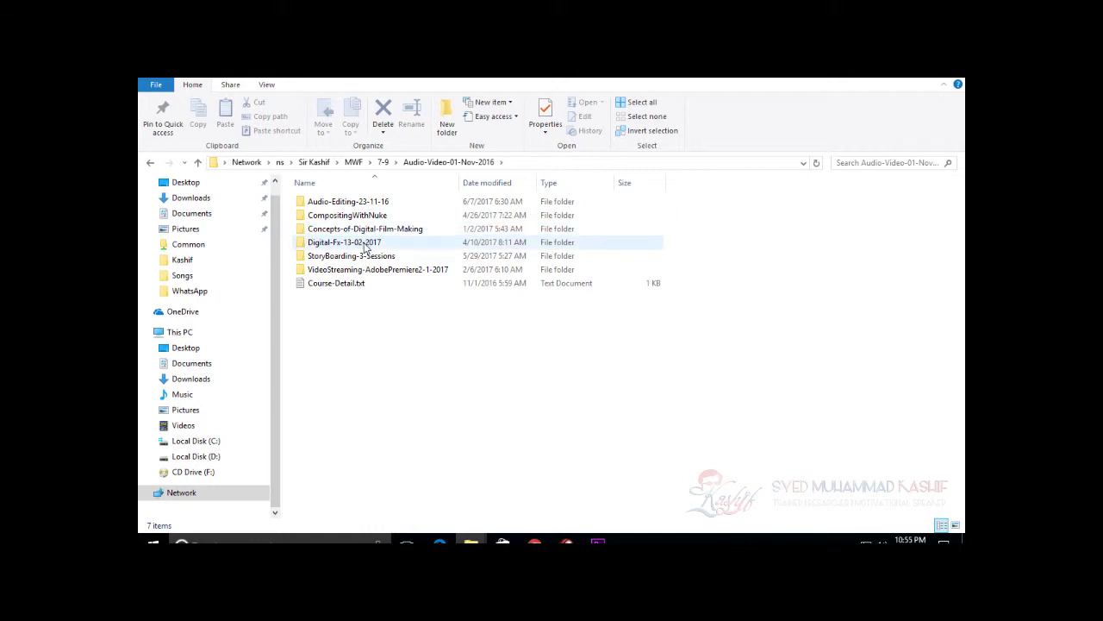
click(370, 229)
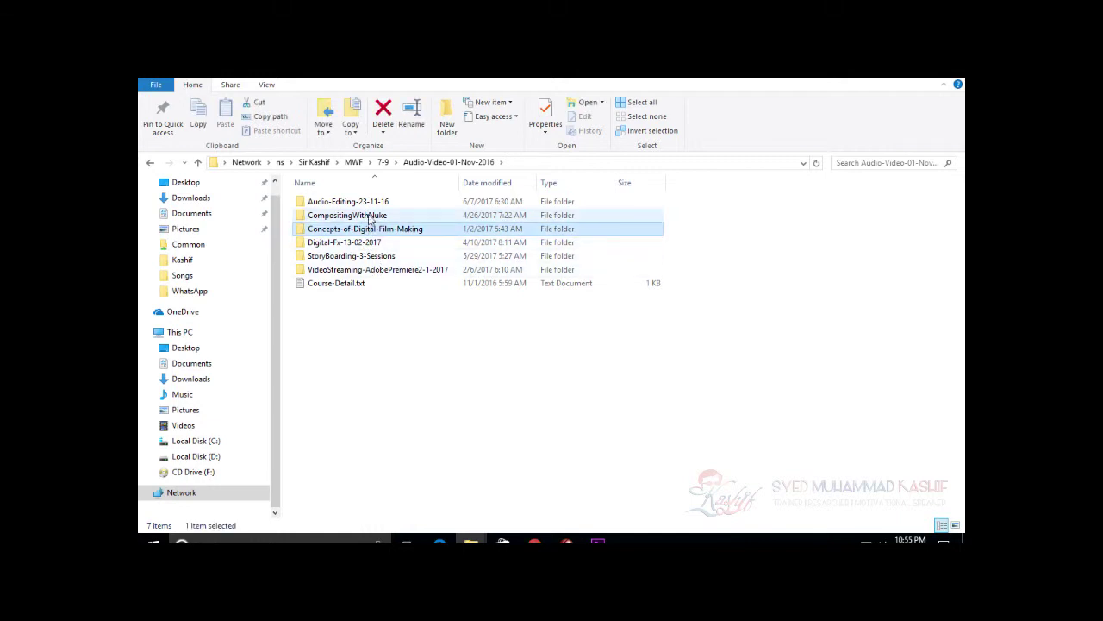
click(367, 202)
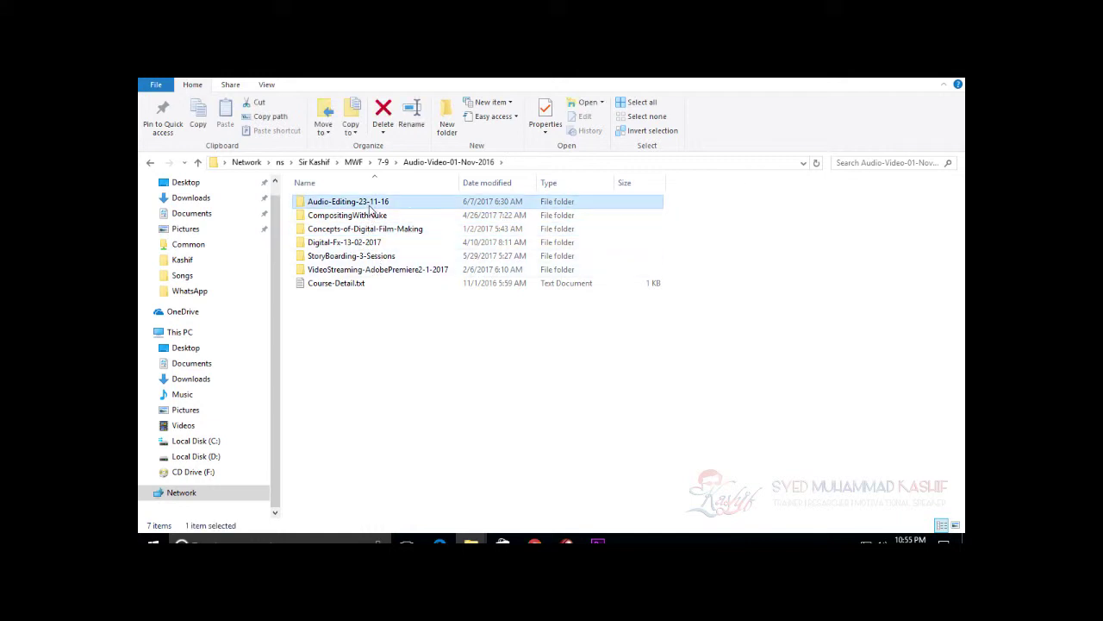
double_click(367, 269)
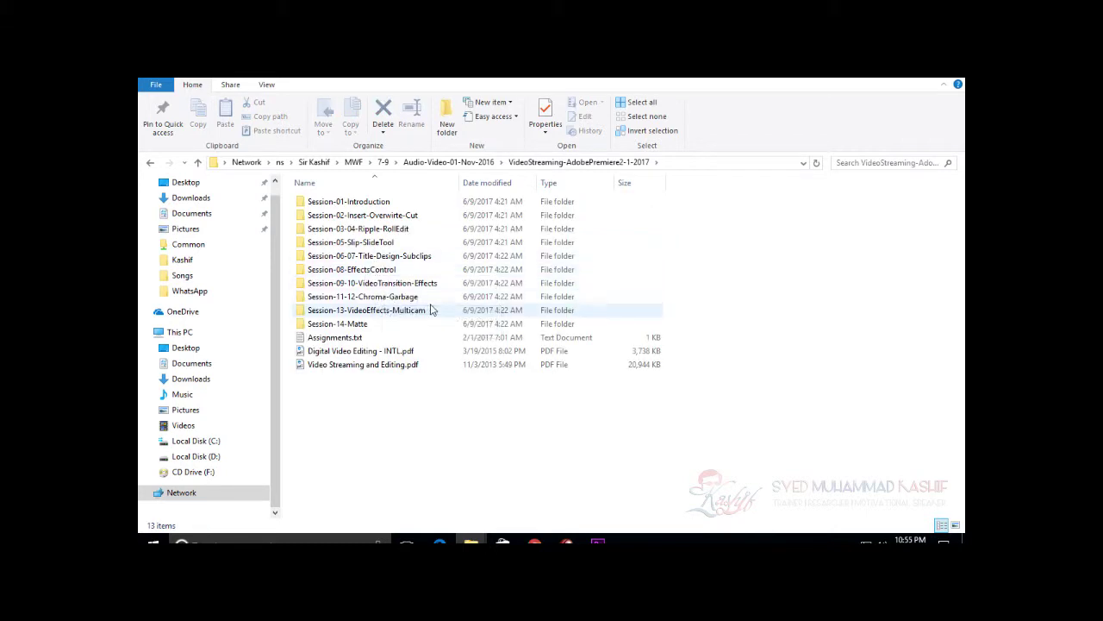
double_click(431, 309)
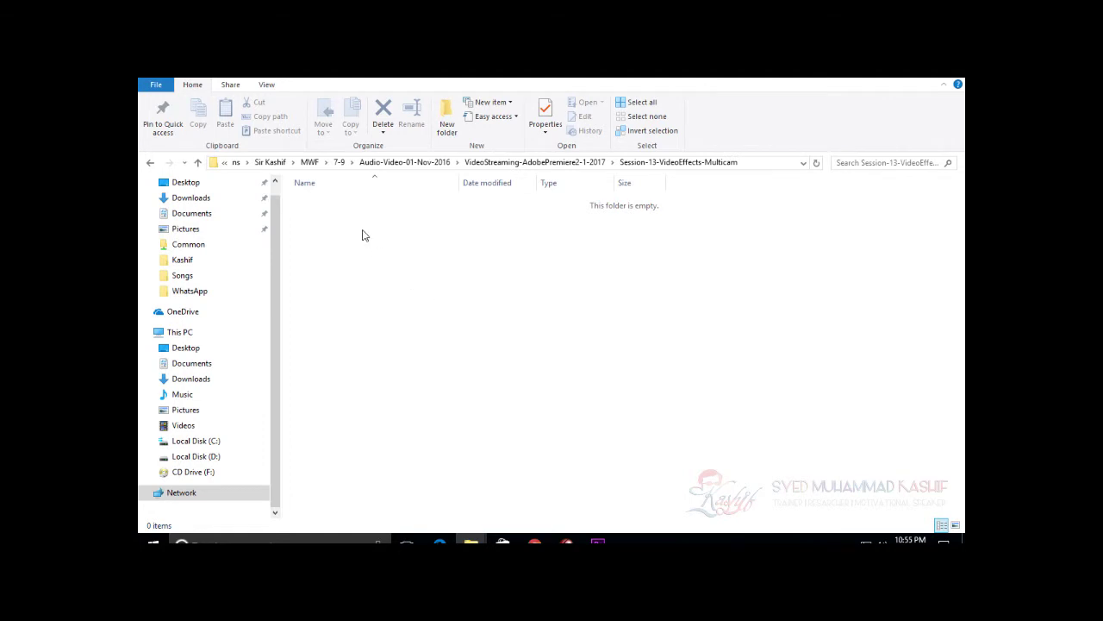
Step: Go back up to the MWF folder and open its 3-5-Graphics-Suit-2-11-16 subfolder
click(475, 163)
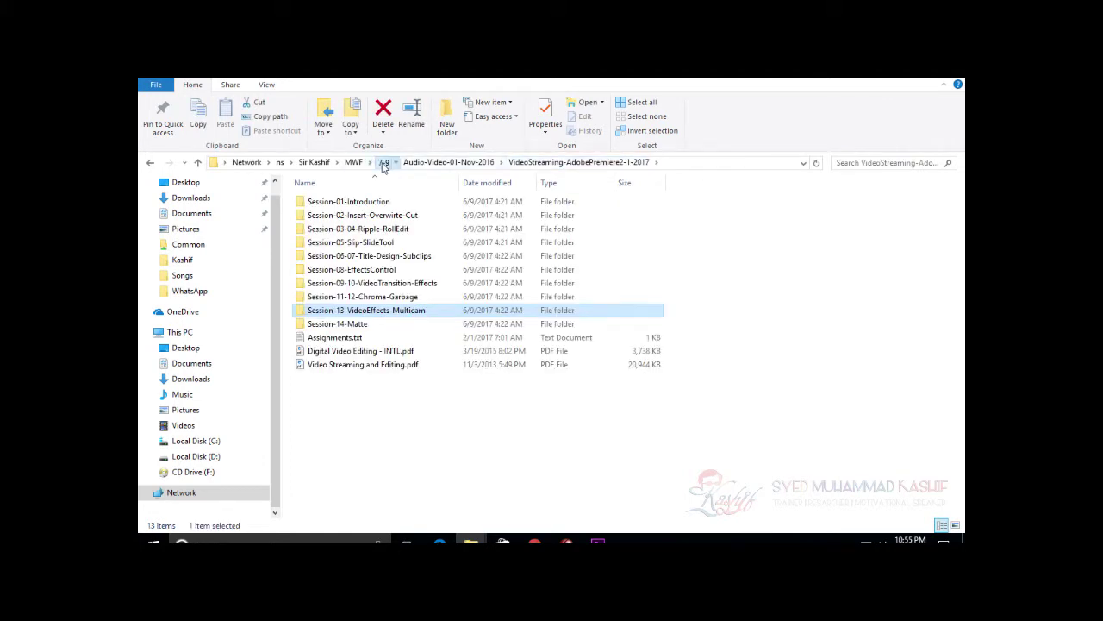
click(383, 162)
click(360, 167)
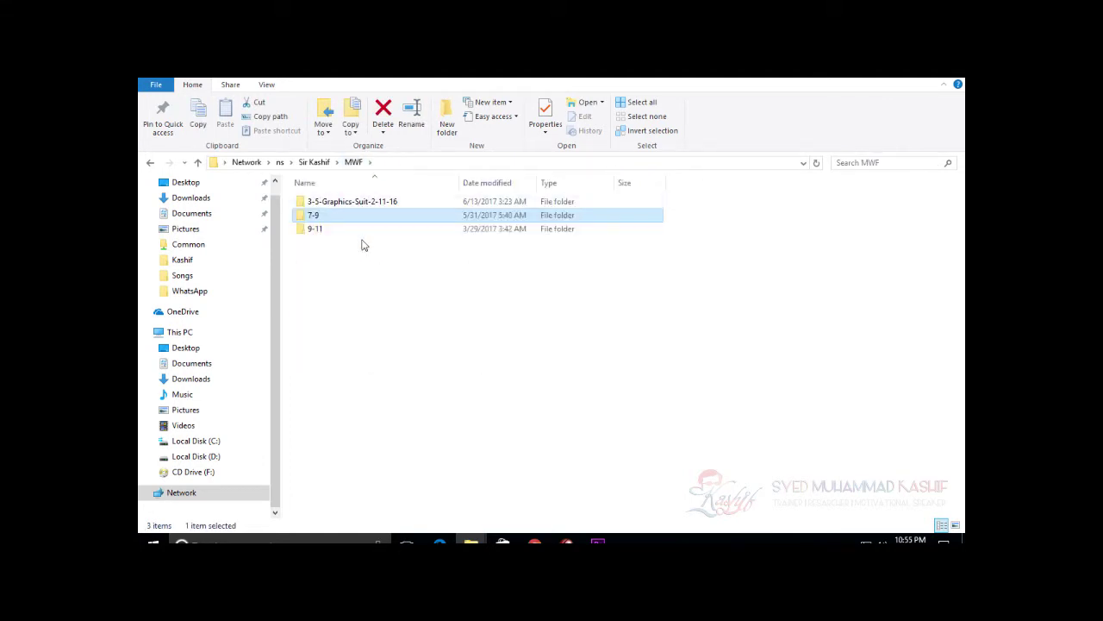
click(324, 168)
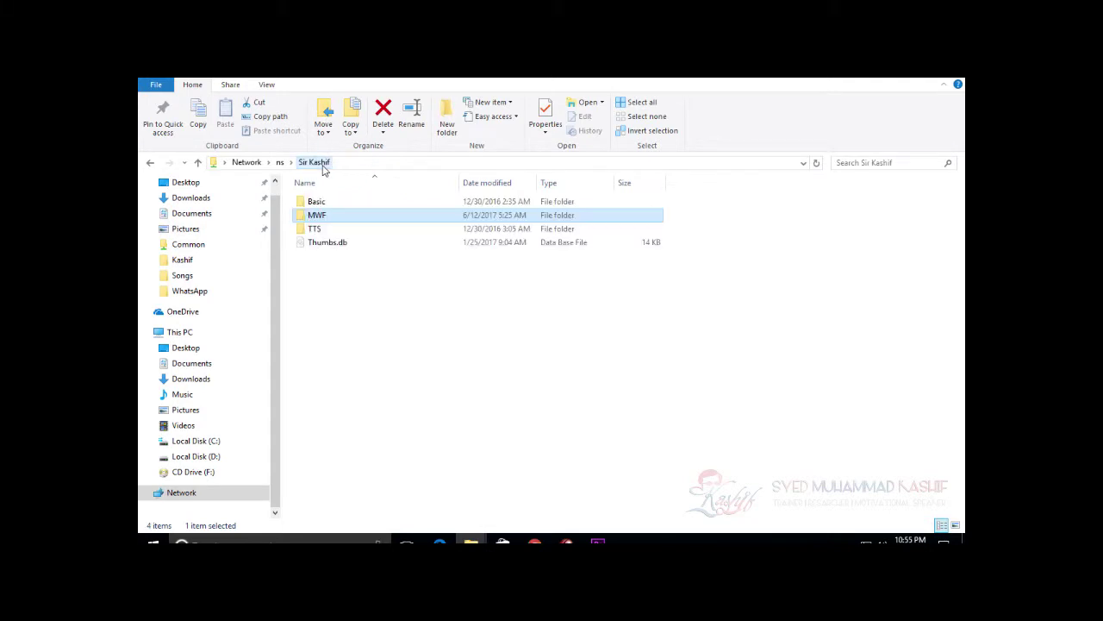
double_click(324, 217)
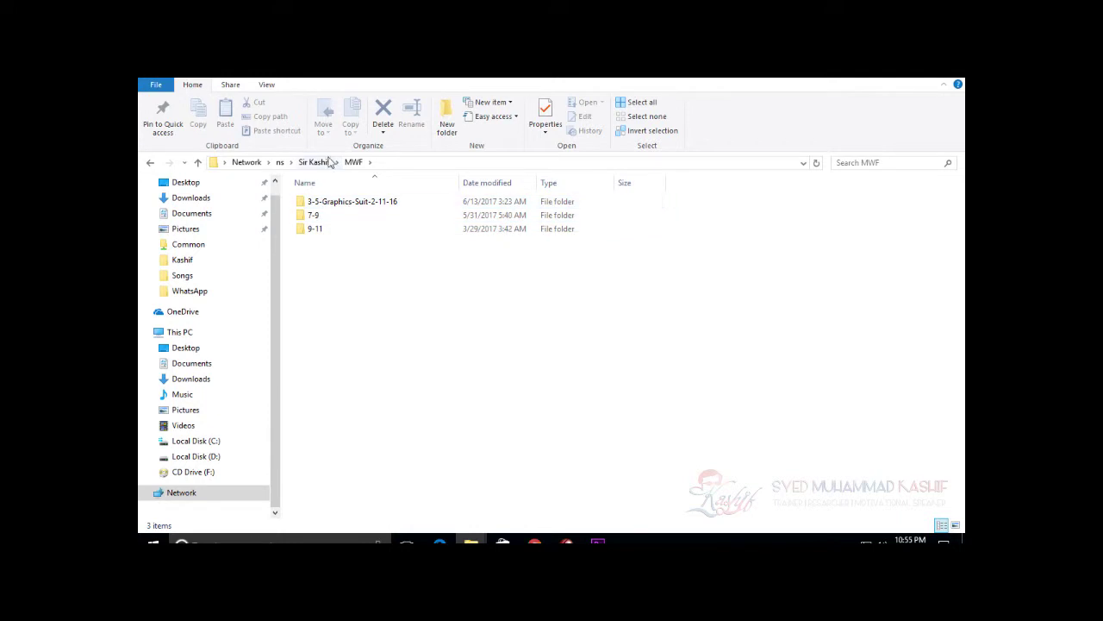
double_click(336, 204)
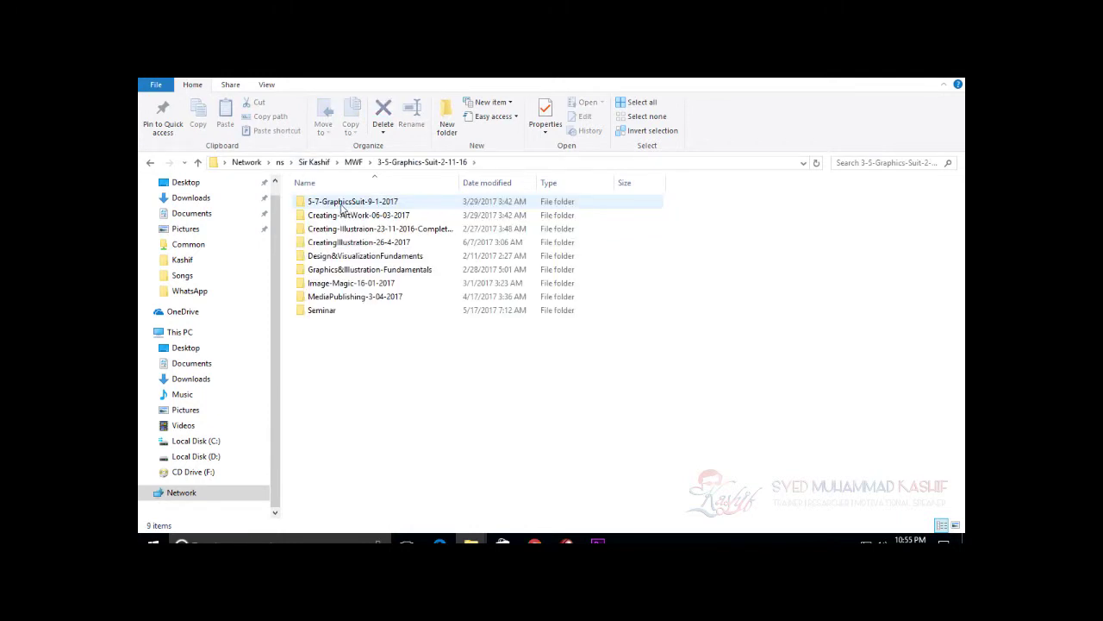
Step: Move the 5-7-GraphicsSuit-9-1-2017 folder out of 3-5-Graphics-Suit-2-11-16 into the MWF folder
click(346, 206)
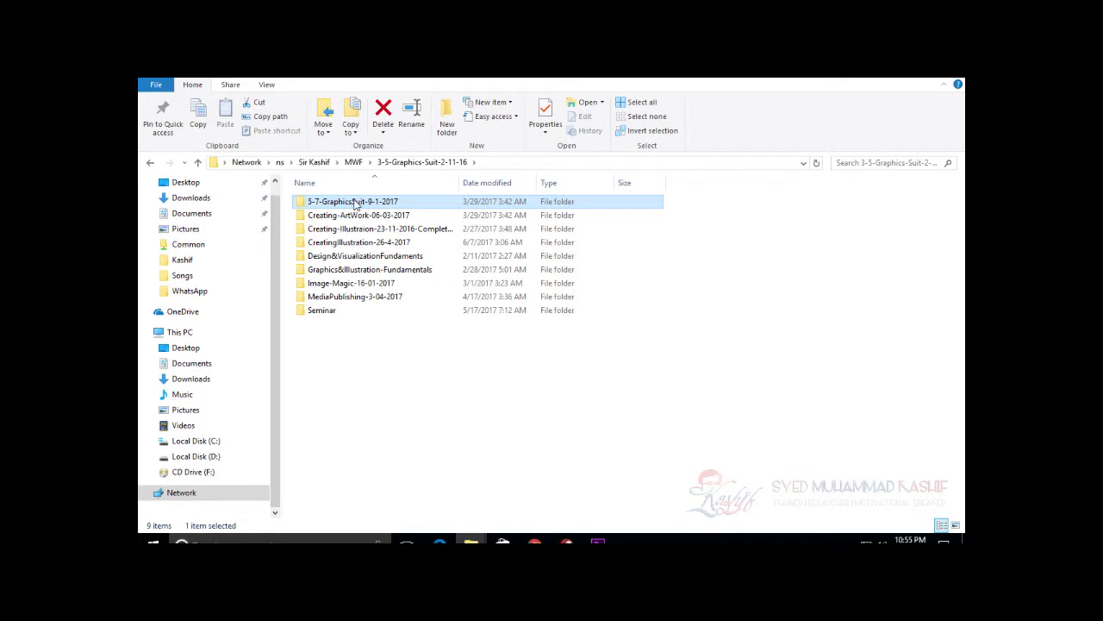
click(355, 203)
click(468, 209)
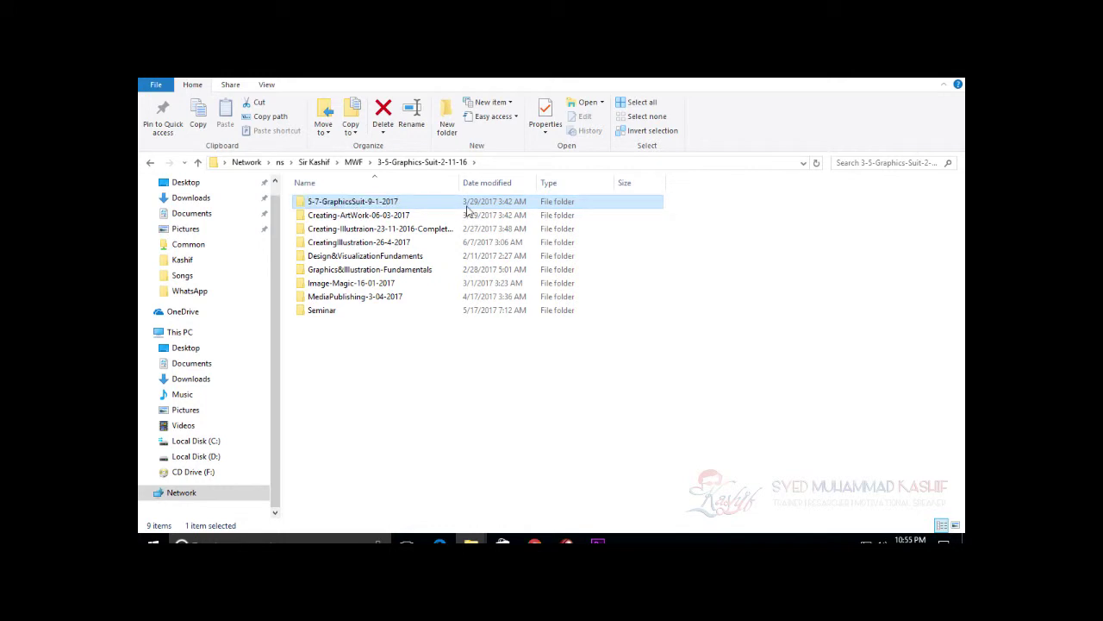
double_click(411, 204)
click(422, 162)
click(354, 163)
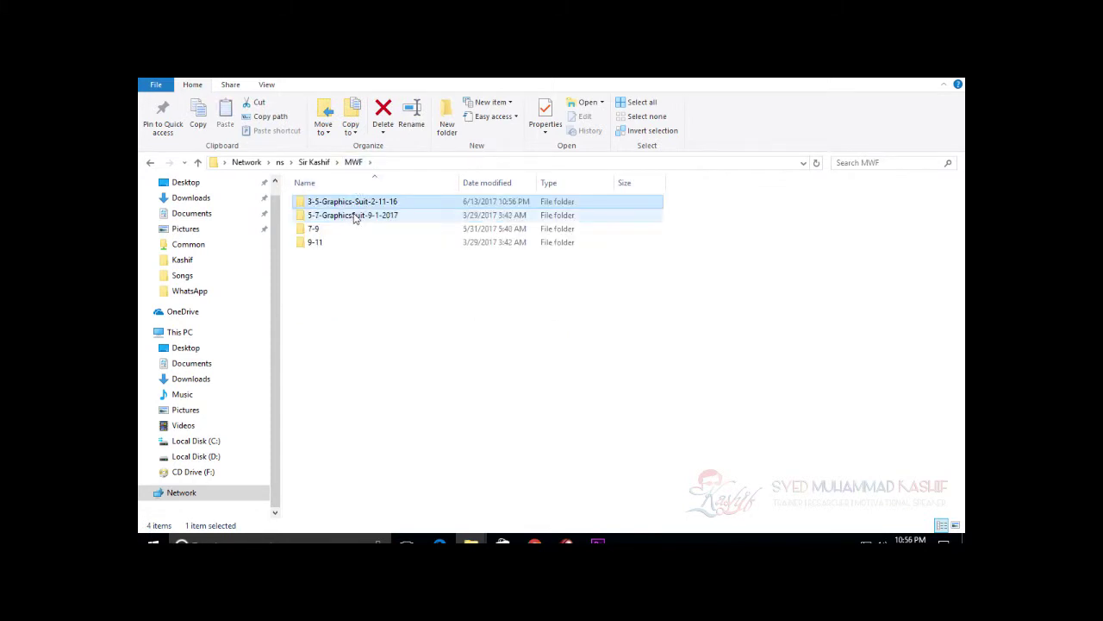
Step: Open the VideoStreaming&Editing18-01-2017 folder inside Audio-Video-2-12-2016 of the 5-7-GraphicsSuit-9-1-2017 folder
click(353, 218)
double_click(354, 217)
key(Down)
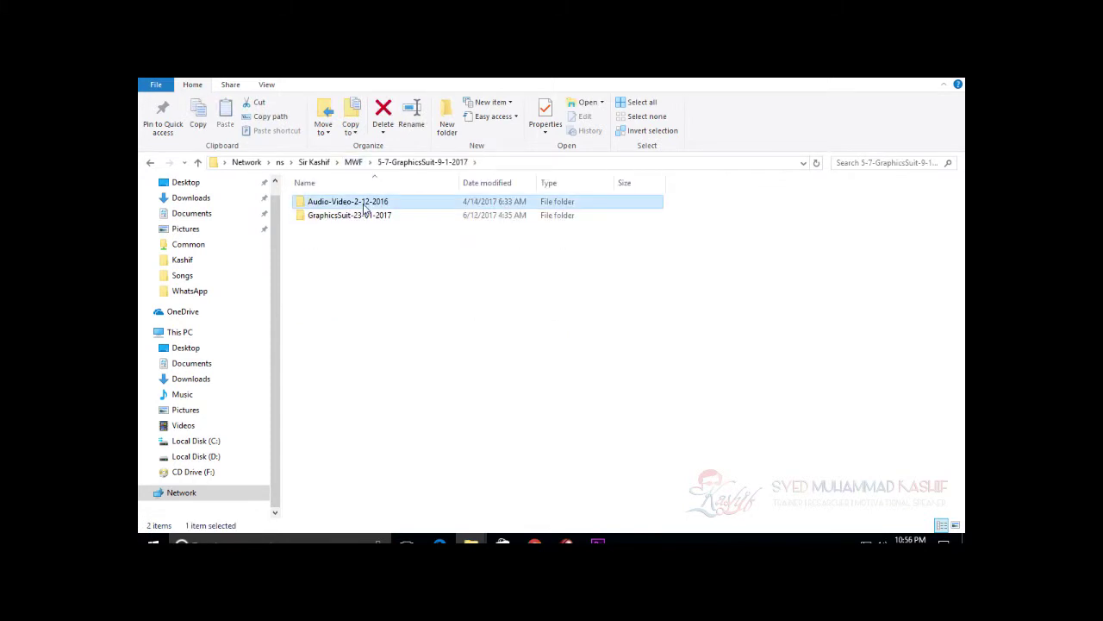
key(Return)
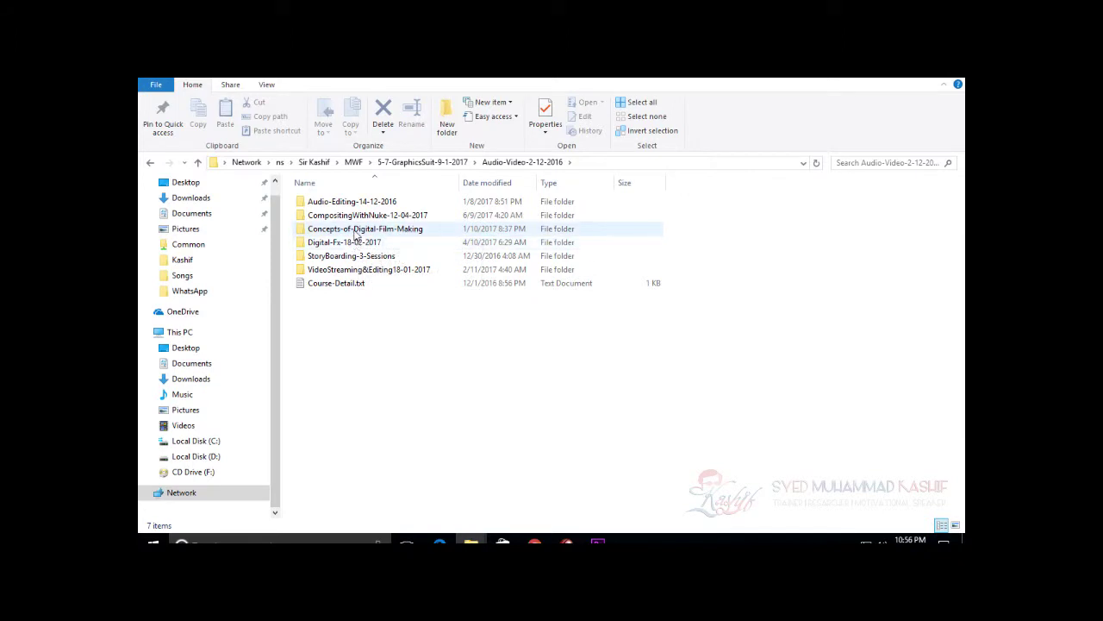
click(355, 270)
double_click(356, 270)
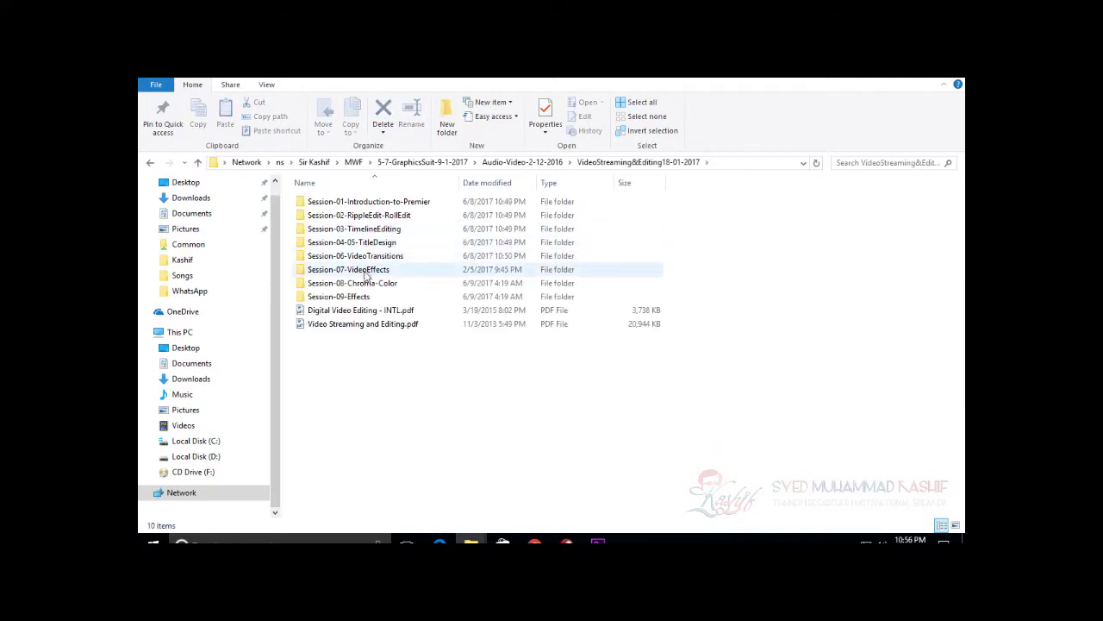
Step: Check the contents of the later session folders, including Session-09-Effects, and go back up to the MWF folder
double_click(378, 262)
key(alt+Left)
click(369, 286)
double_click(369, 296)
key(alt+Left)
double_click(369, 296)
key(alt+Left)
key(alt+Left)
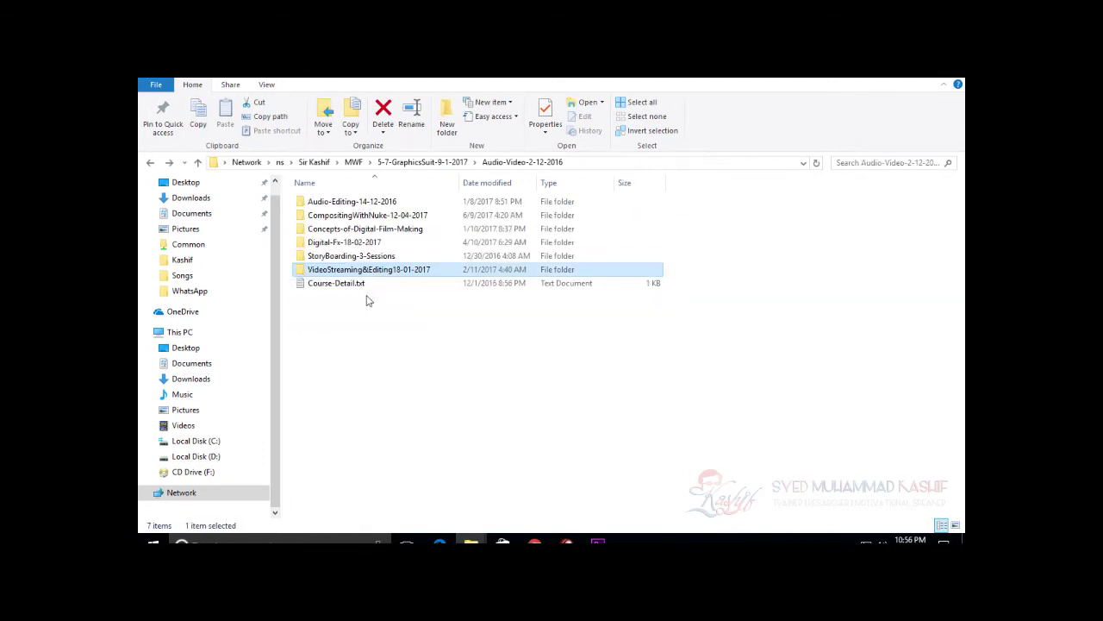
click(422, 162)
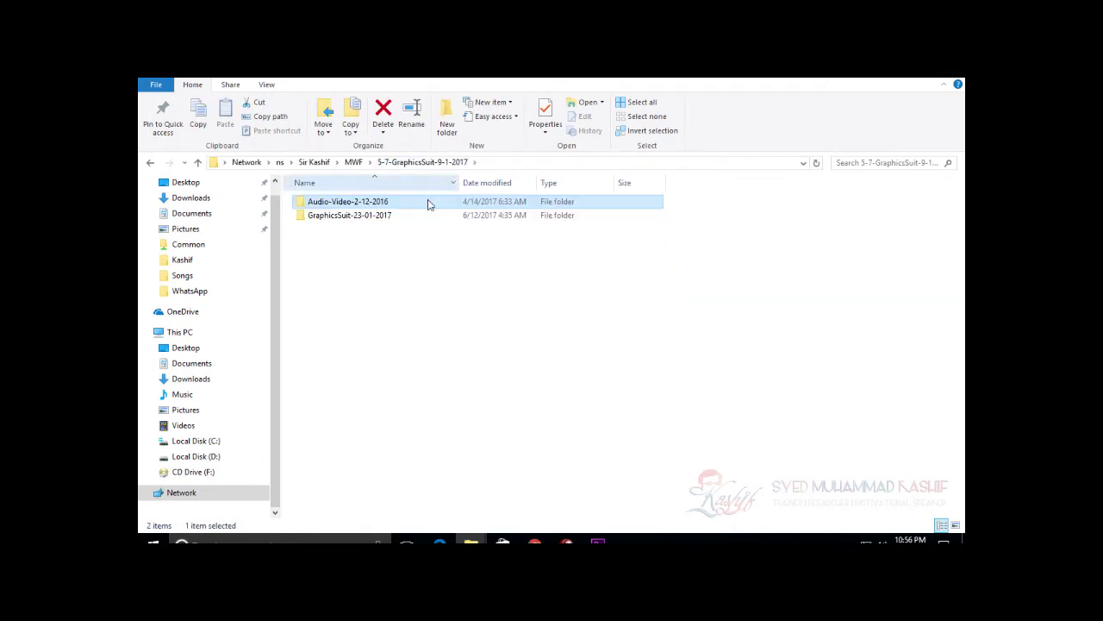
click(354, 162)
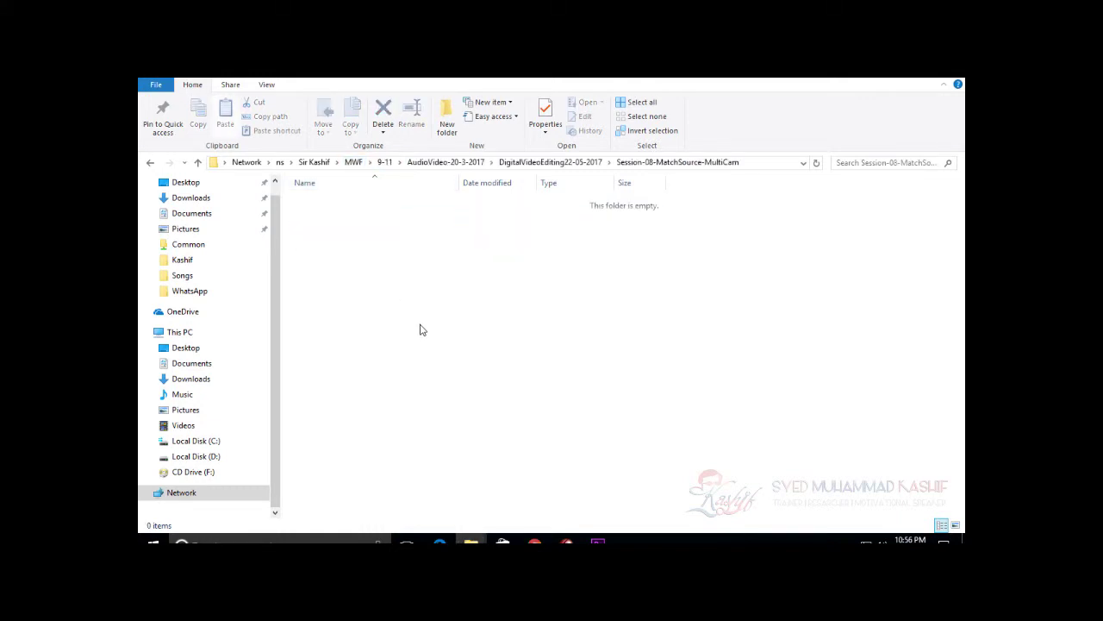
Step: Switch back to Premiere Pro, return the playhead of Sequence 01 to 00:00:00:00 and delete all clips from the sequence
key(alt+Tab)
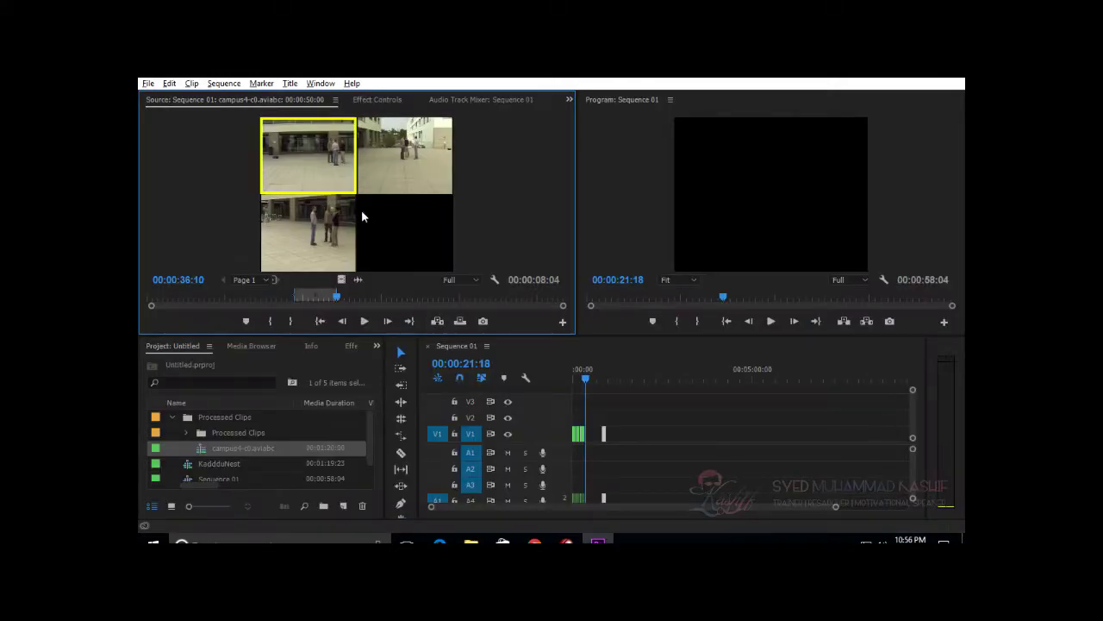
drag(584, 377, 569, 383)
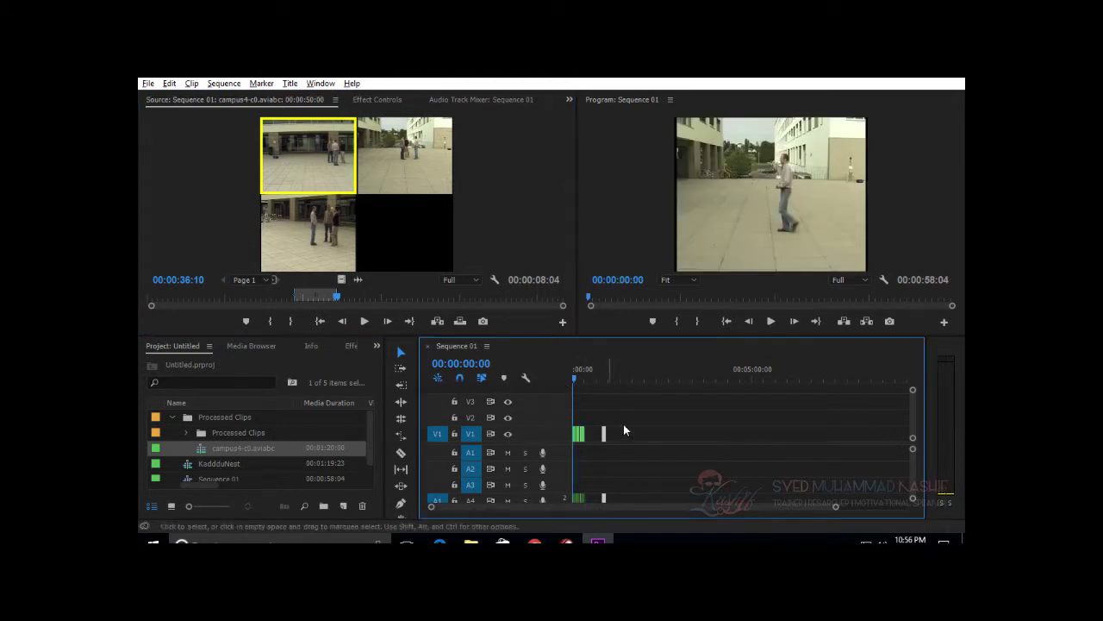
drag(673, 429, 568, 437)
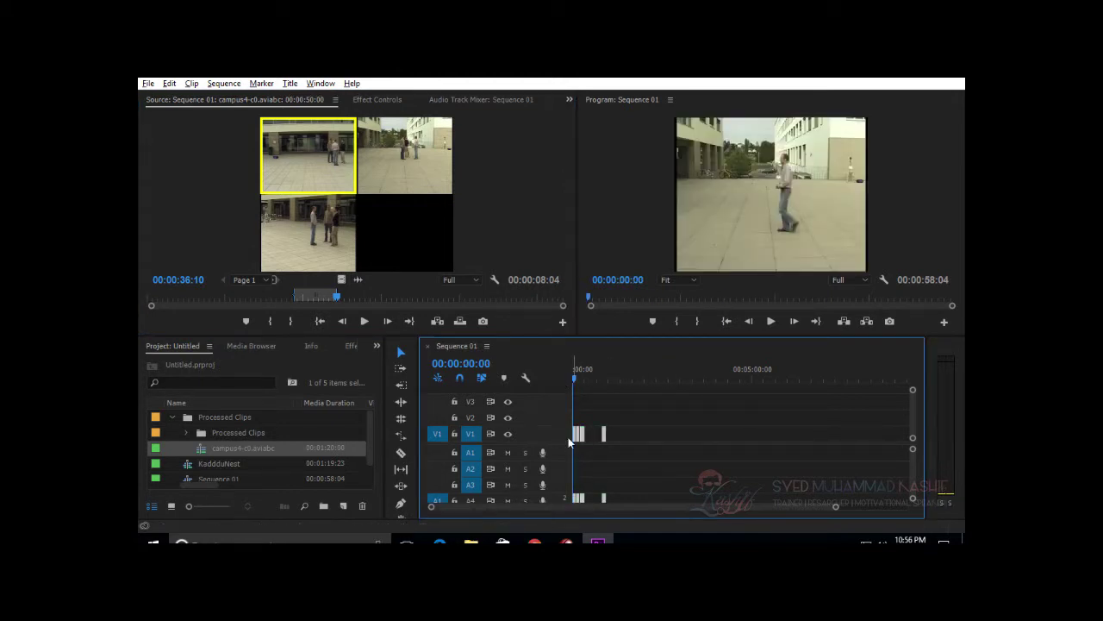
key(Delete)
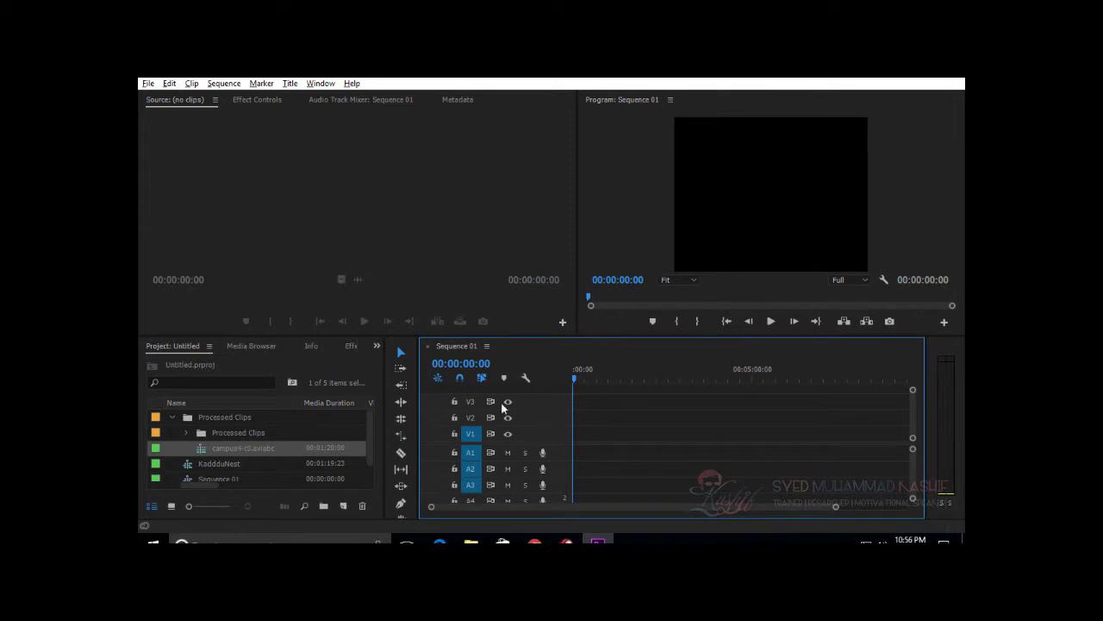
click(173, 418)
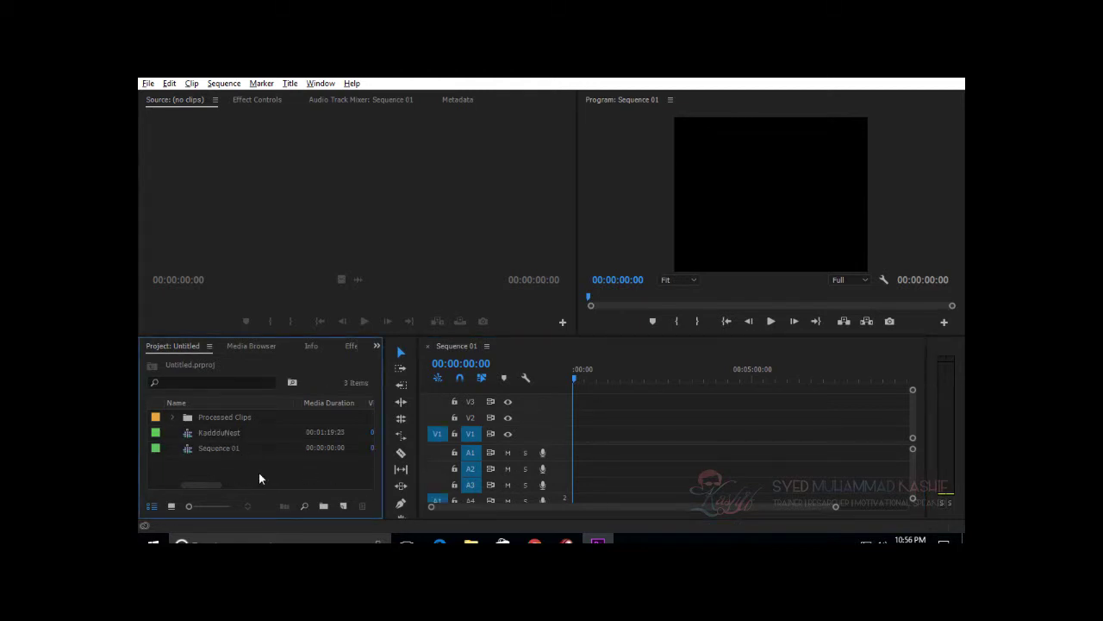
key(alt+Tab)
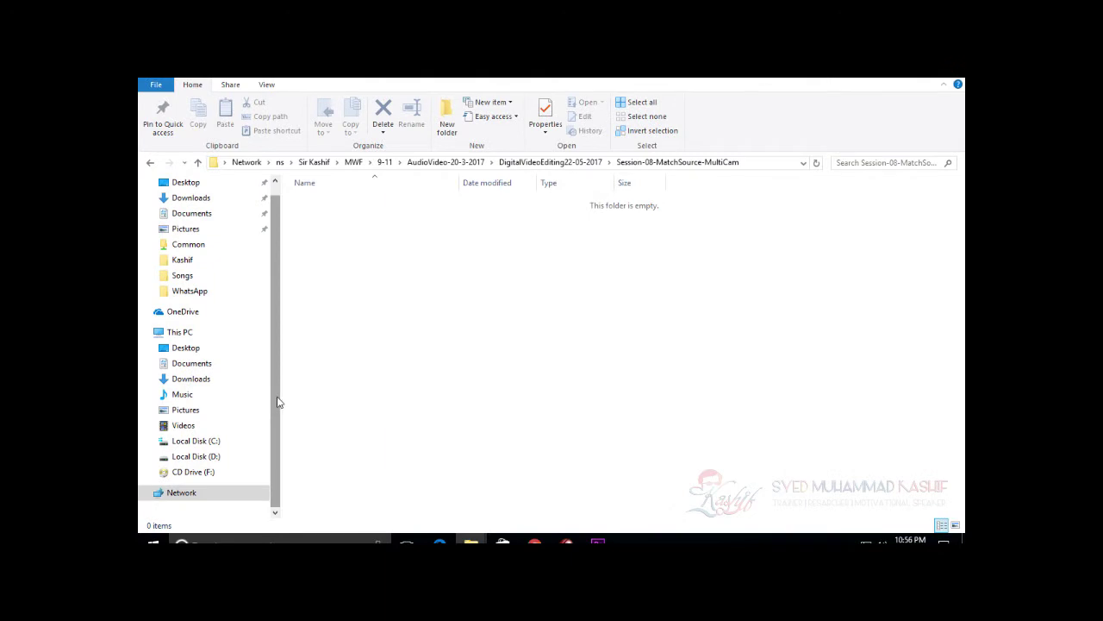
key(alt+Tab)
key(alt+Tab)
key(alt+Tab)
key(alt+Tab)
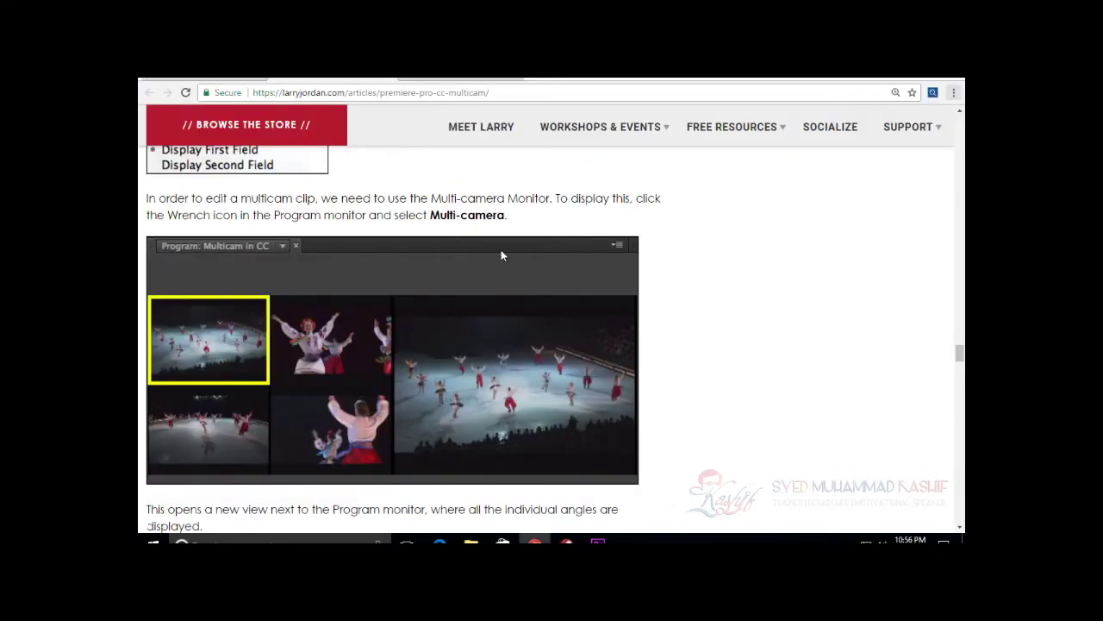
key(alt+Tab)
key(alt+Tab)
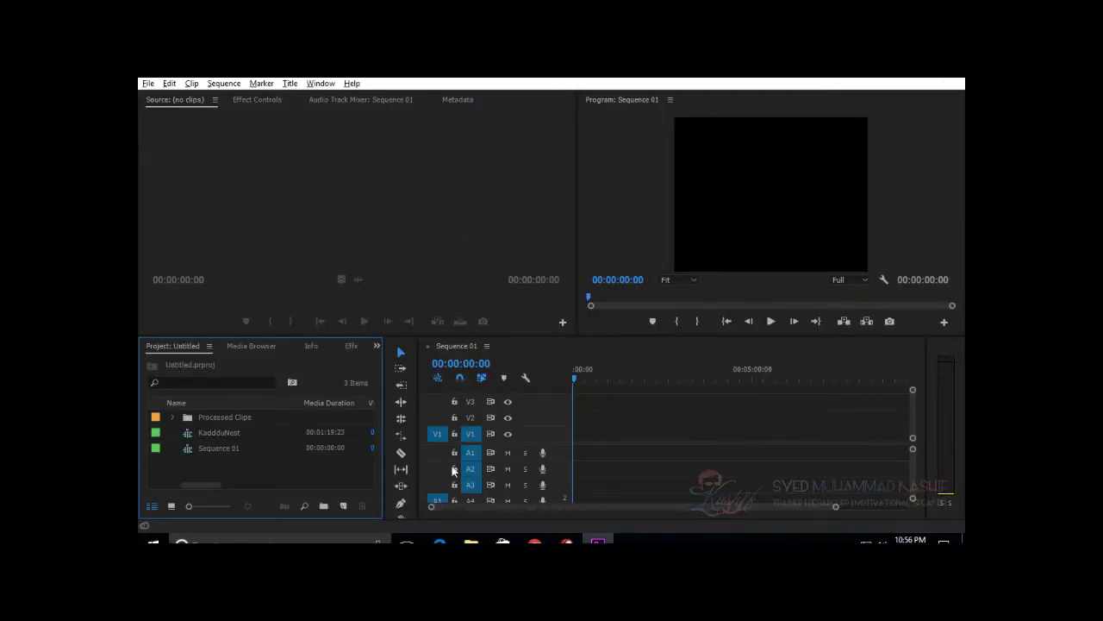
Step: Delete the Processed Clips bin and both existing sequences so the project holds no items
drag(328, 468, 203, 422)
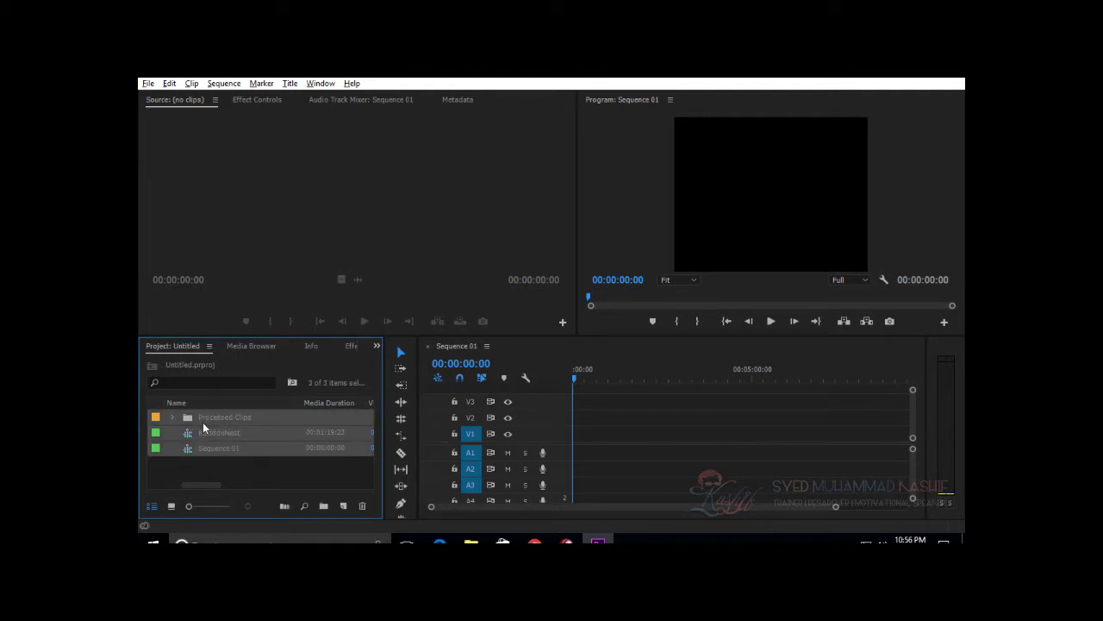
click(306, 462)
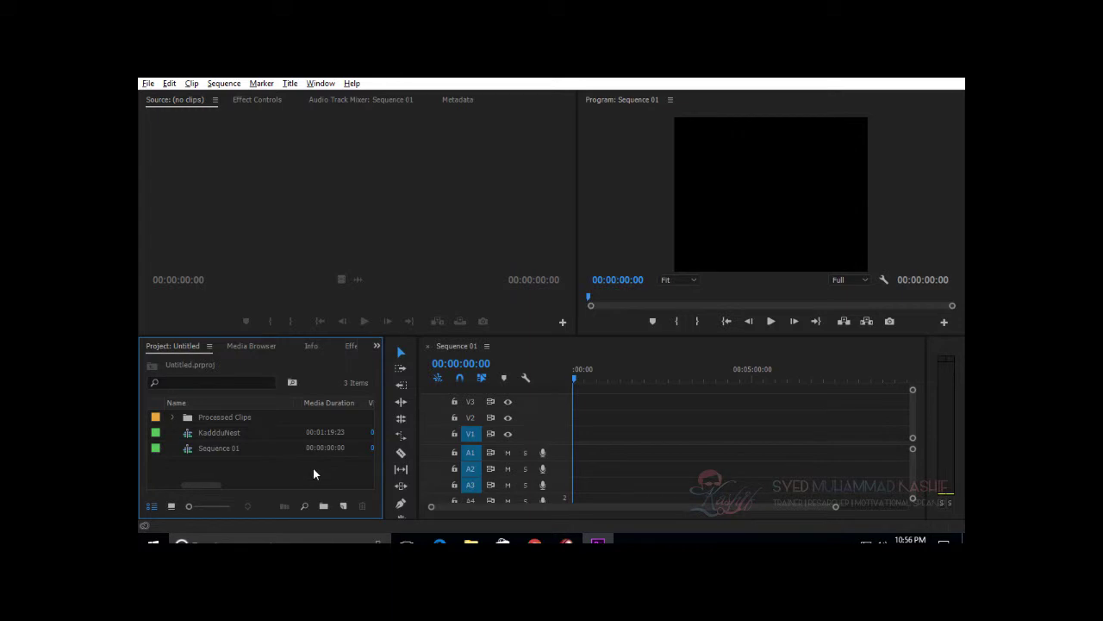
drag(233, 466, 207, 419)
key(Delete)
click(627, 323)
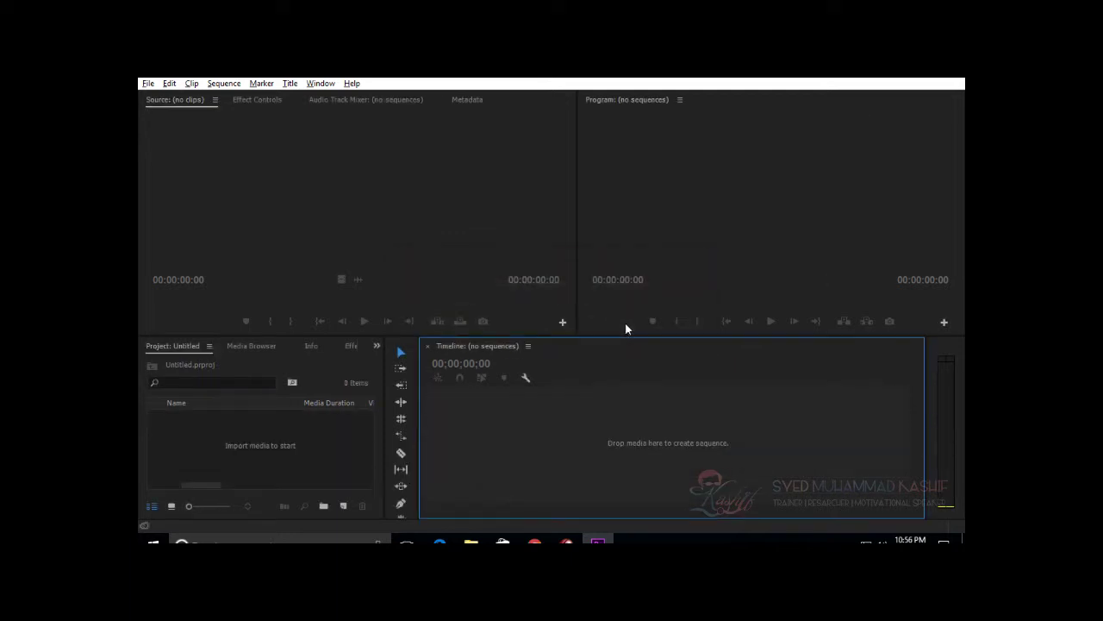
Step: Create a new sequence with the HDV 1080p25 preset
click(343, 505)
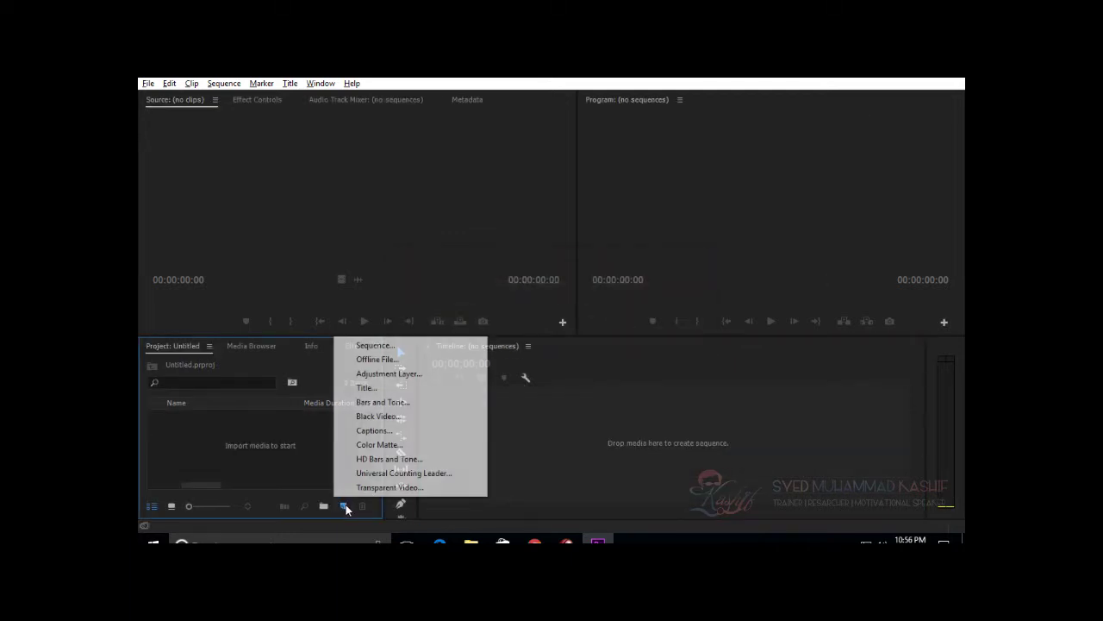
click(428, 347)
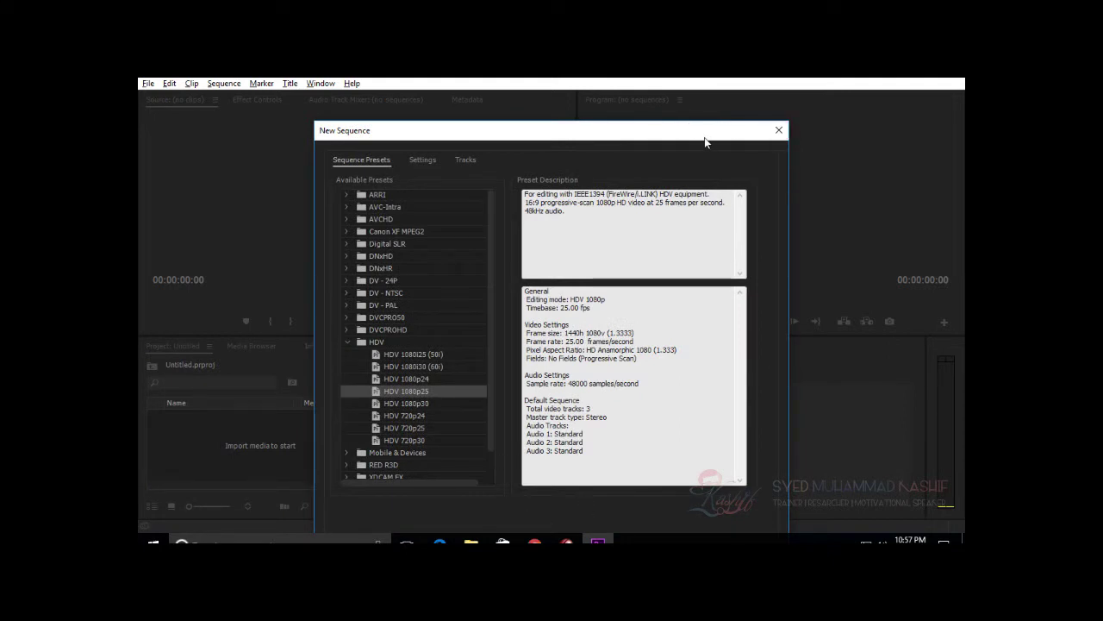
drag(707, 136, 702, 80)
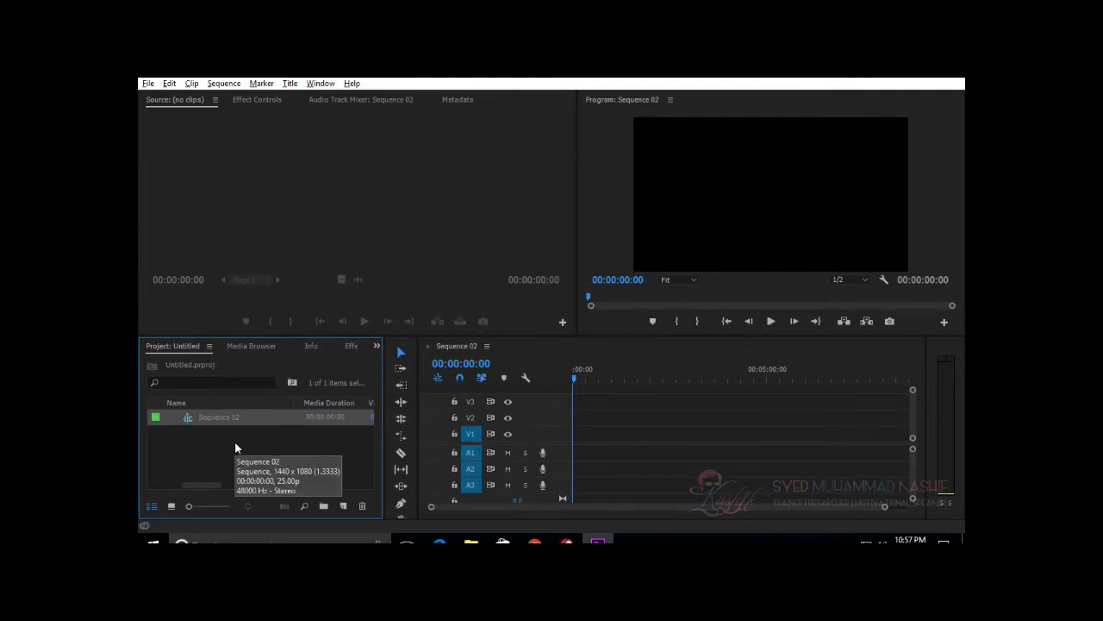
key(alt+Tab)
key(alt+Tab)
key(alt+Tab)
key(alt+Tab)
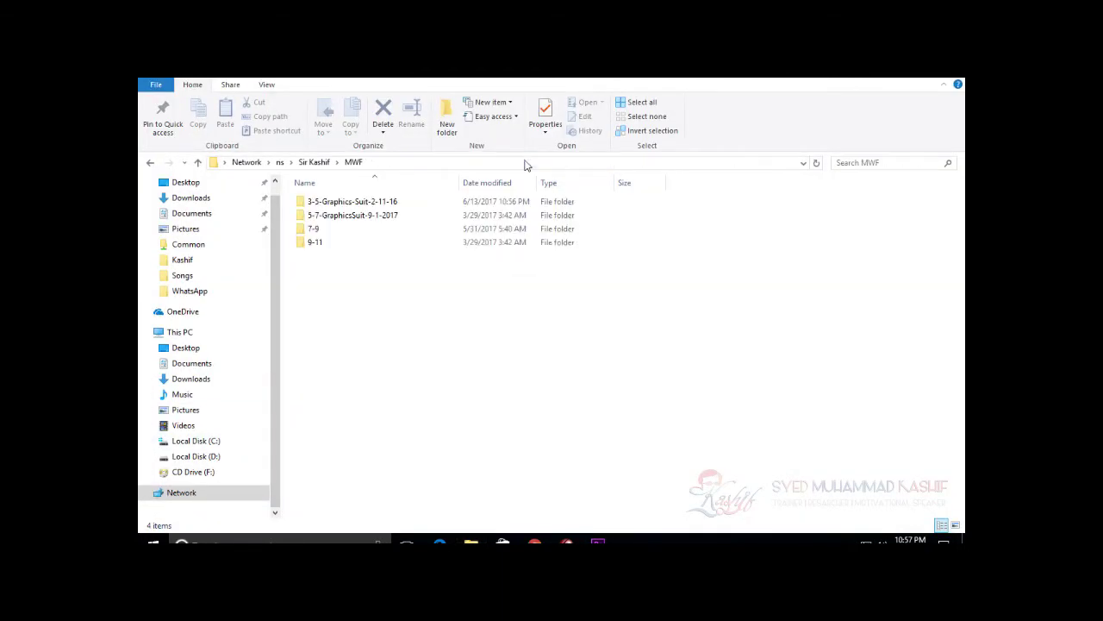
key(alt+Tab)
key(Tab)
key(Tab)
key(Tab)
key(Tab)
key(Tab)
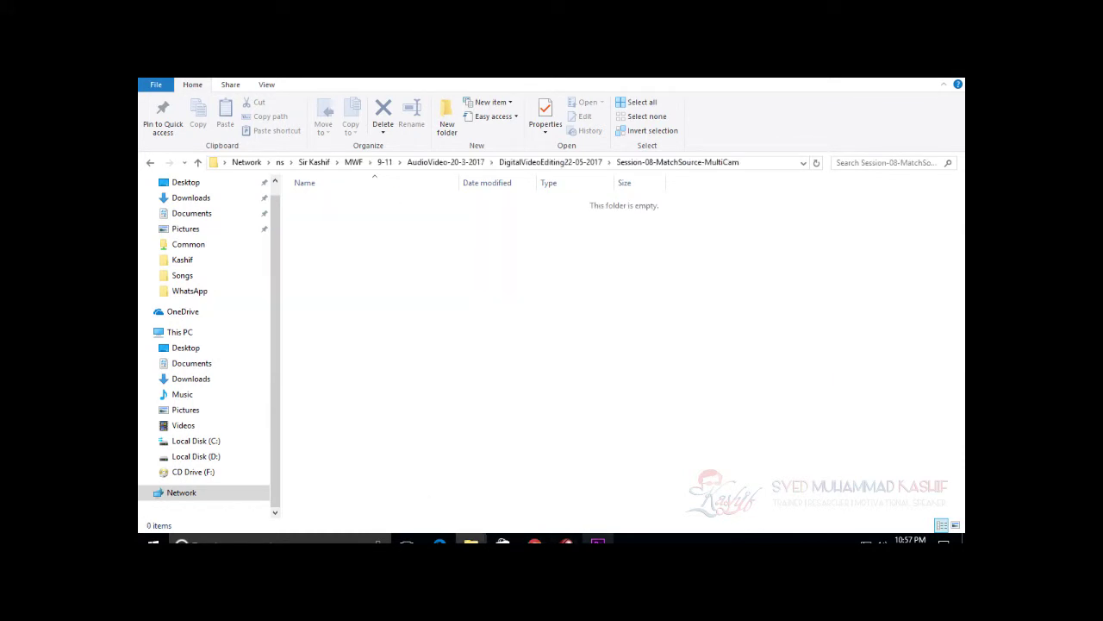
key(alt+Tab)
Step: Open the Import dialog on the campus seq folder containing the three campus clips
double_click(253, 440)
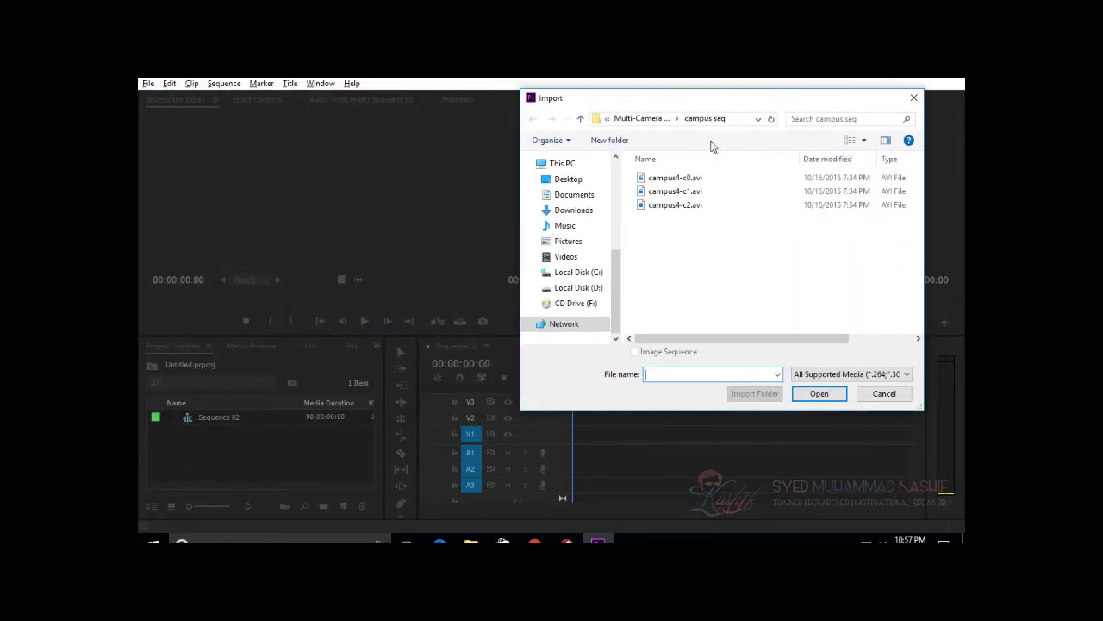
click(690, 191)
click(696, 179)
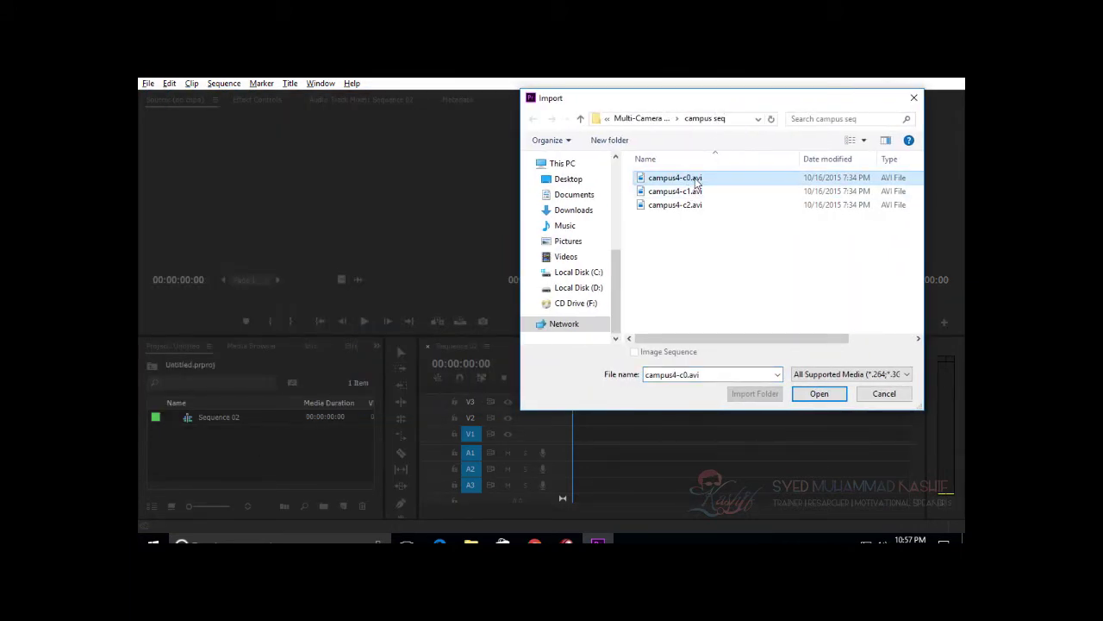
click(695, 207)
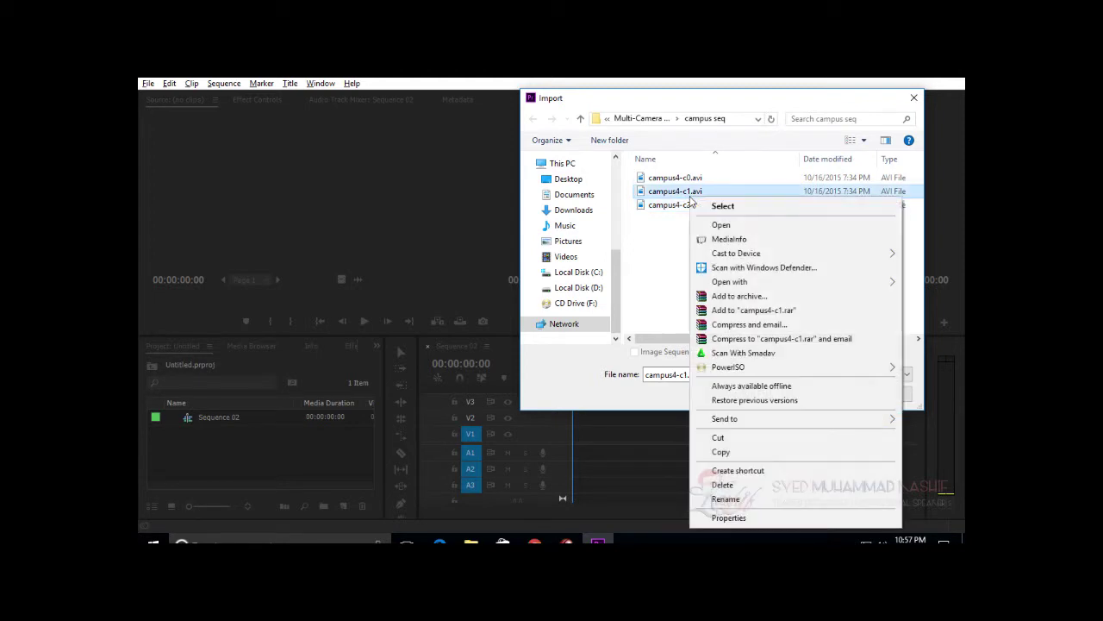
Step: Preview campus4-c0.avi in VLC media player, skipping ahead through the footage, and close the player
right_click(687, 181)
mouse_move(733, 268)
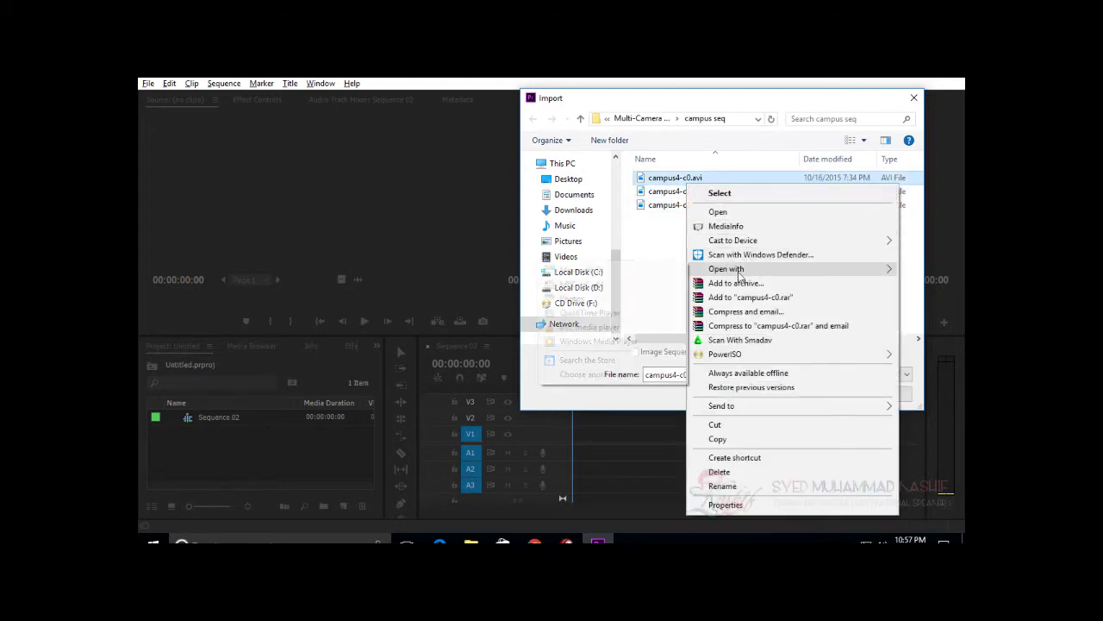
click(624, 328)
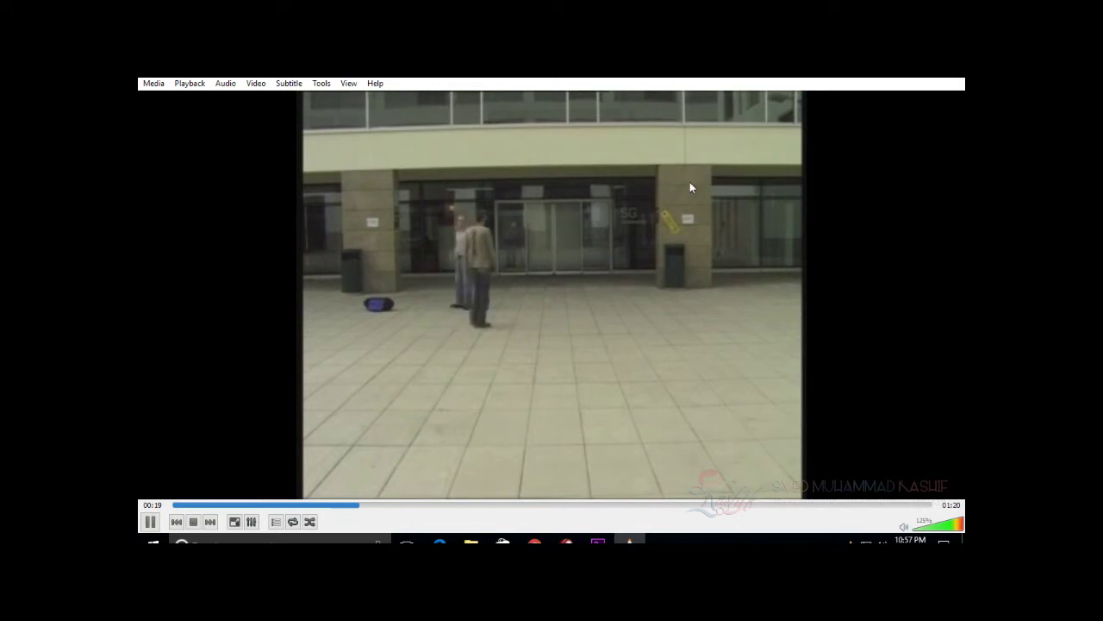
click(565, 505)
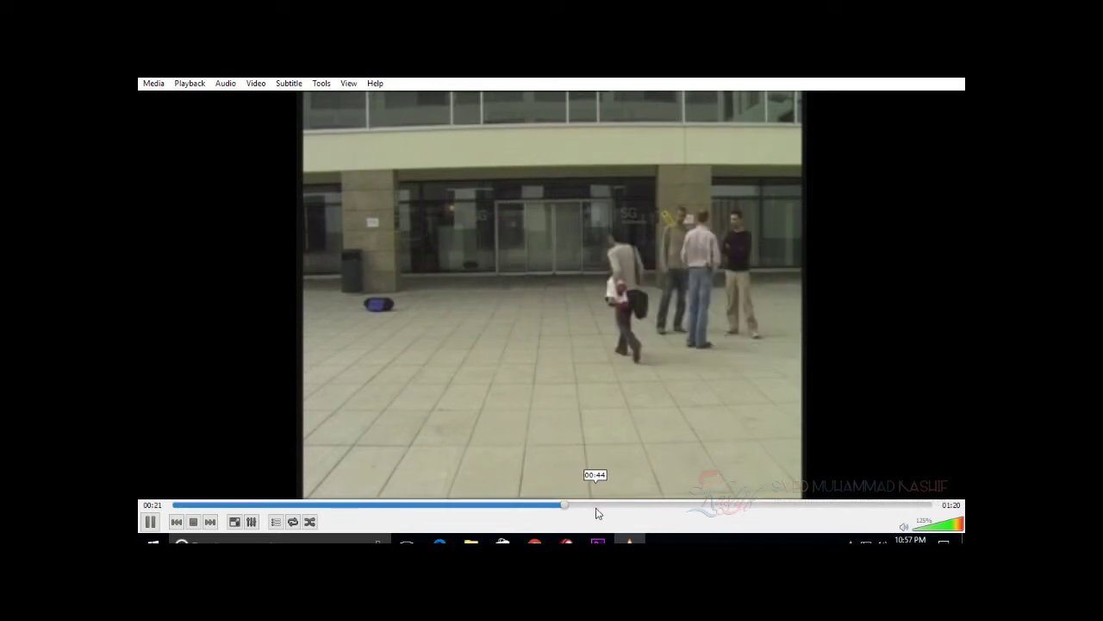
click(765, 507)
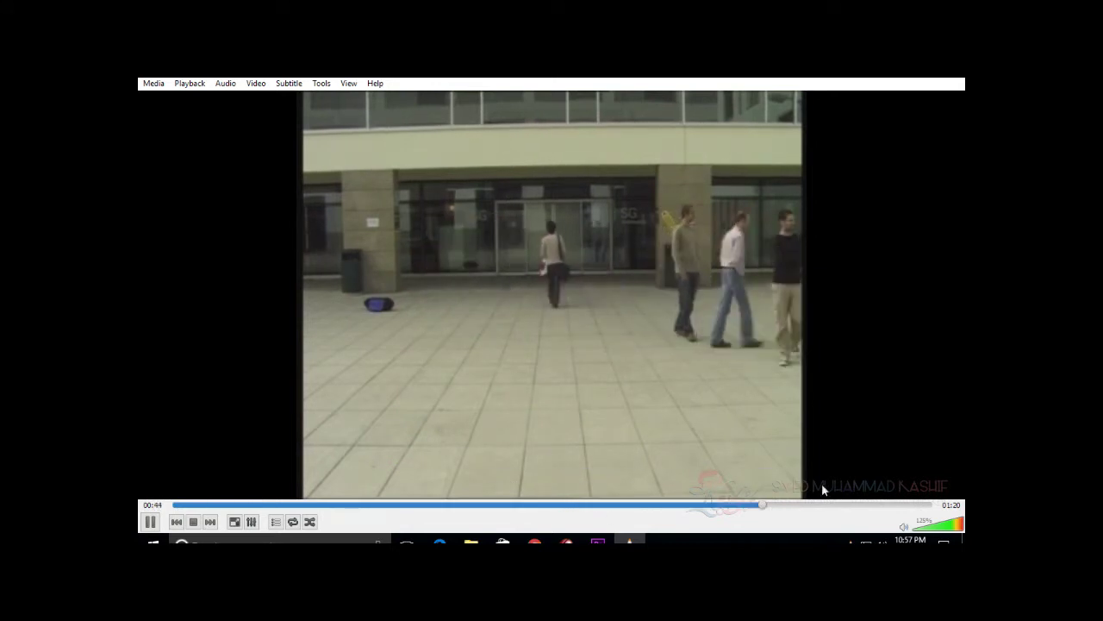
click(862, 507)
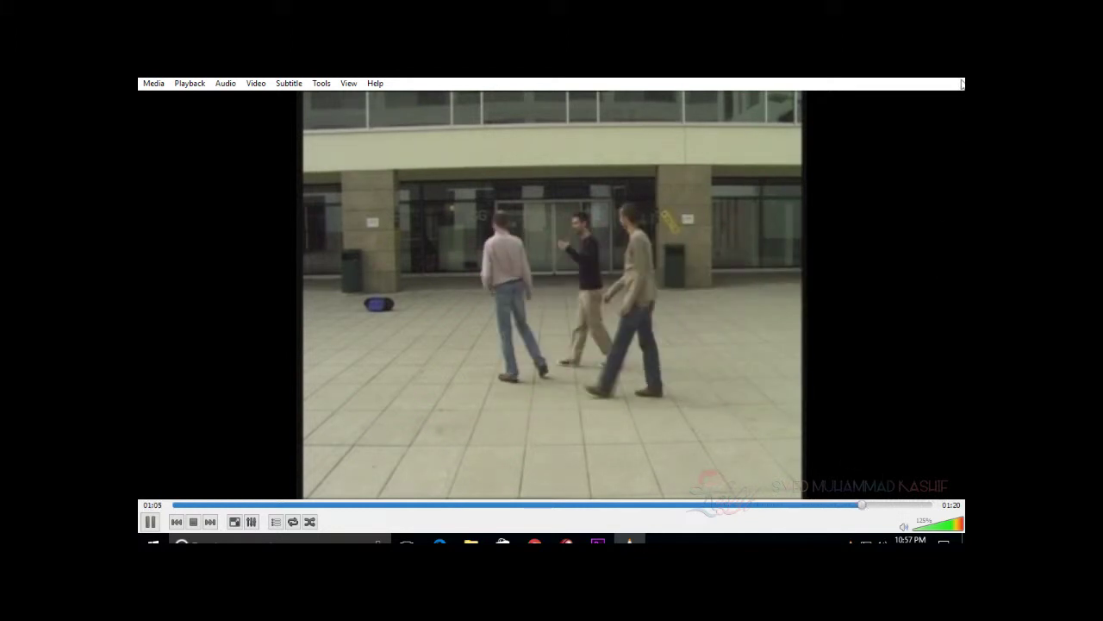
click(962, 84)
Step: Preview campus4-c1.avi in VLC media player, skipping ahead near the end, and return to the Import dialog
right_click(670, 197)
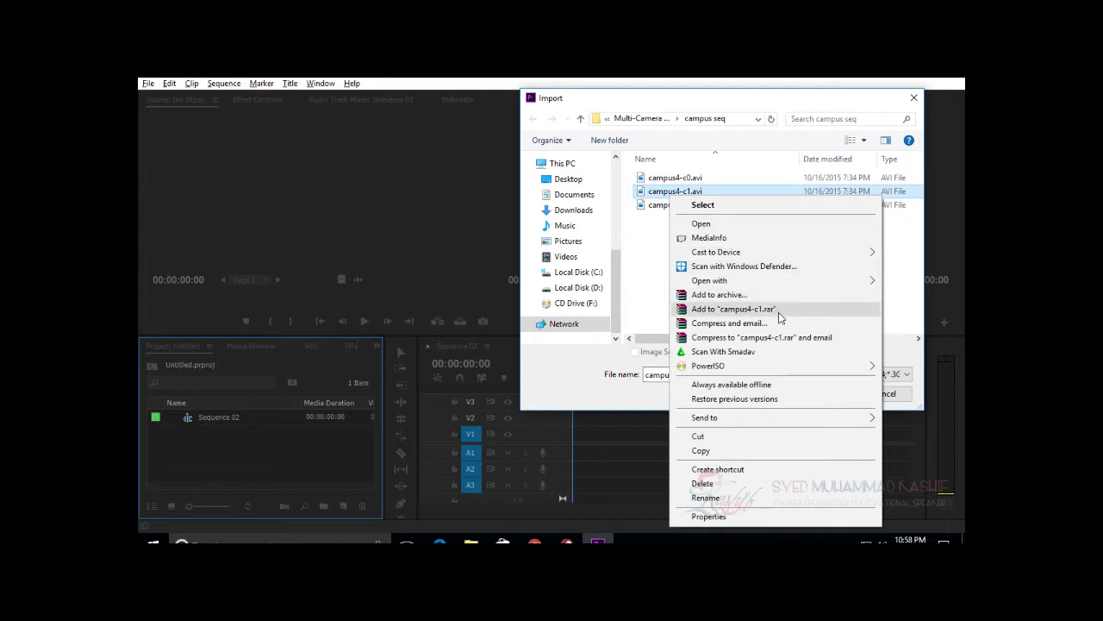
mouse_move(779, 280)
click(590, 337)
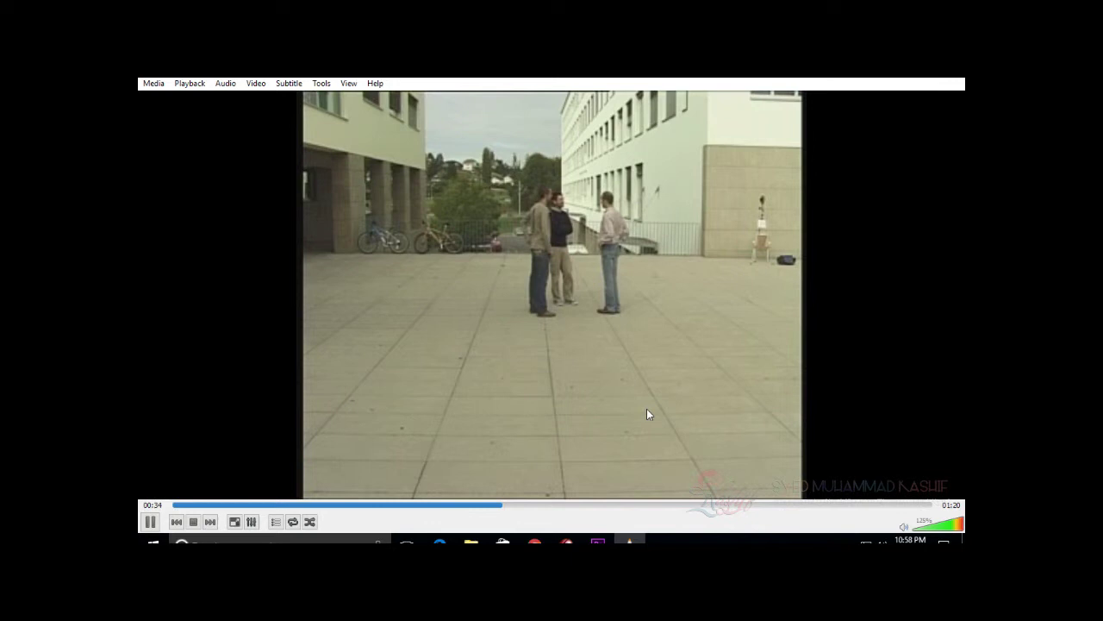
click(778, 505)
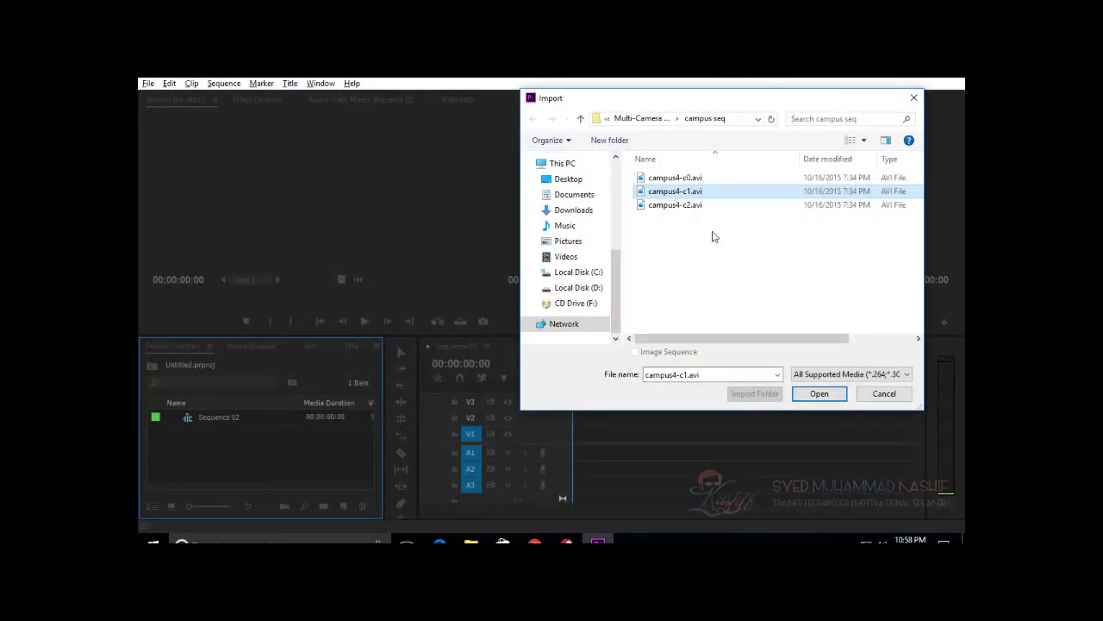
Step: Preview campus4-c2.avi in VLC media player, skipping through several moments of the footage, and close the player
click(680, 205)
right_click(681, 205)
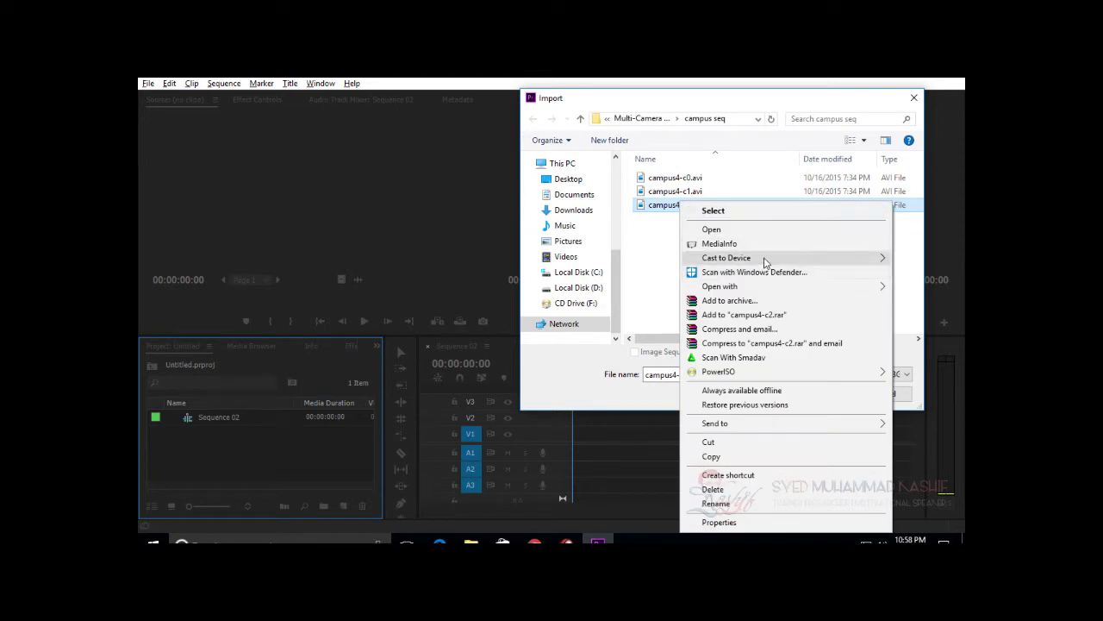
mouse_move(758, 286)
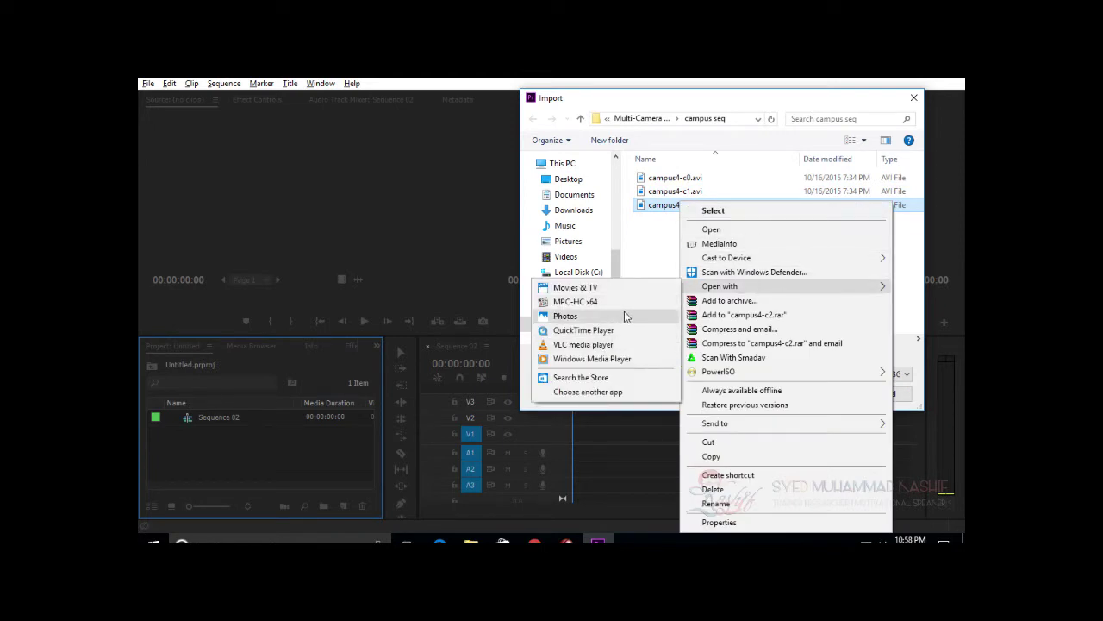
click(625, 344)
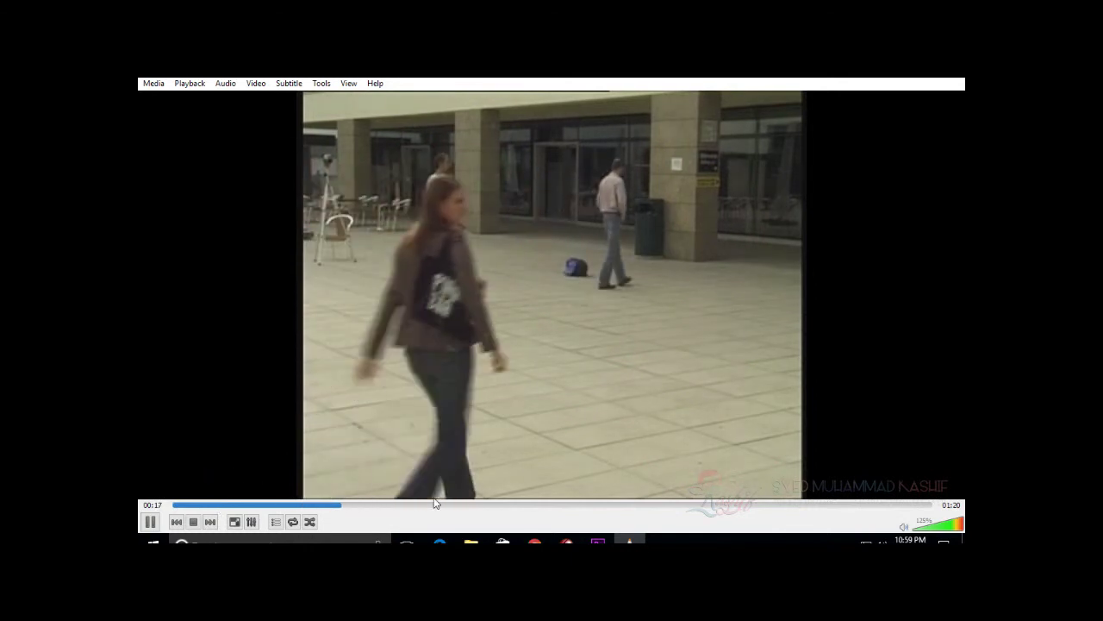
click(435, 504)
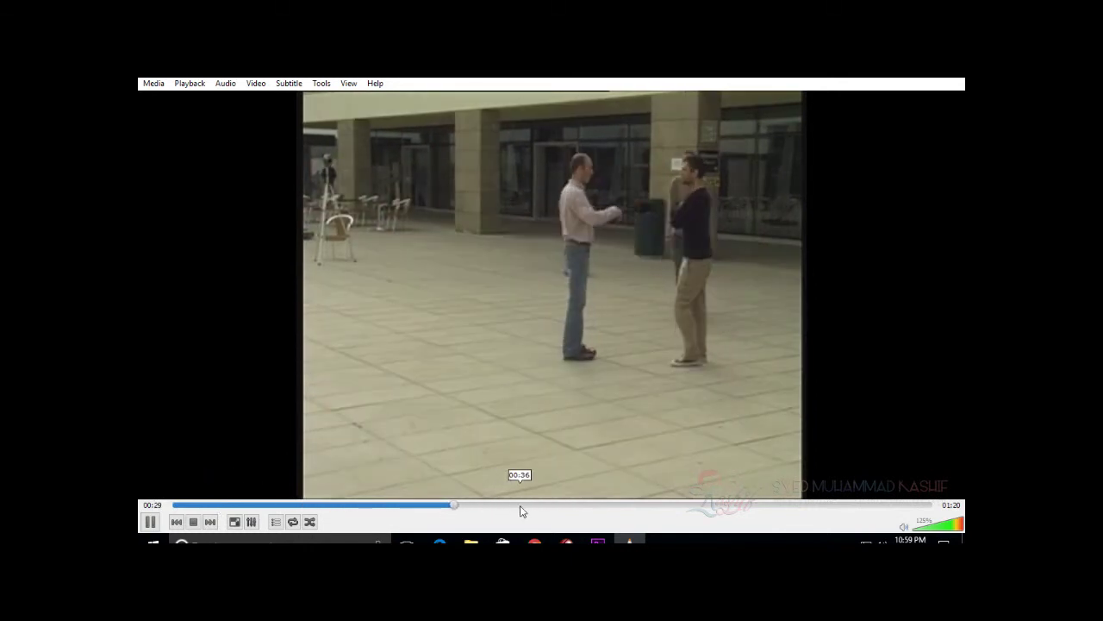
click(557, 504)
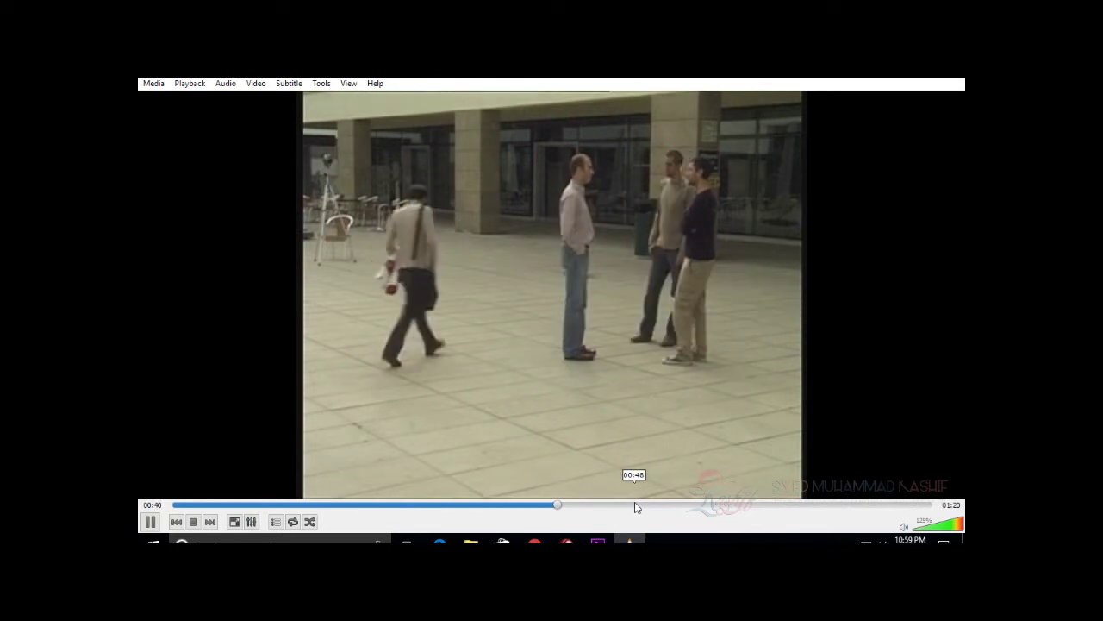
click(643, 505)
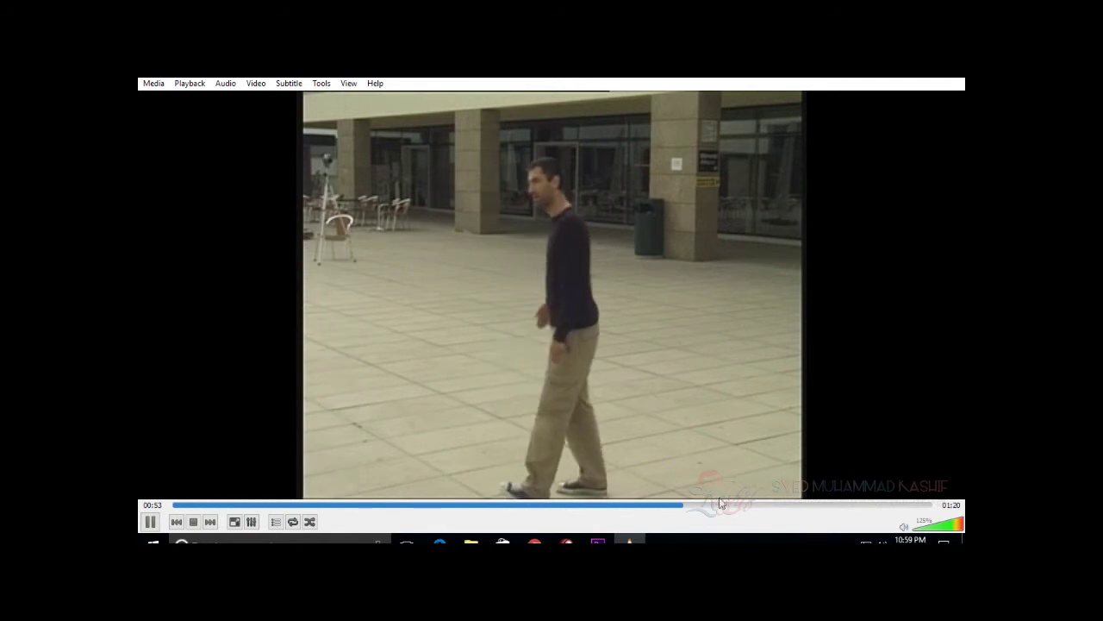
click(714, 506)
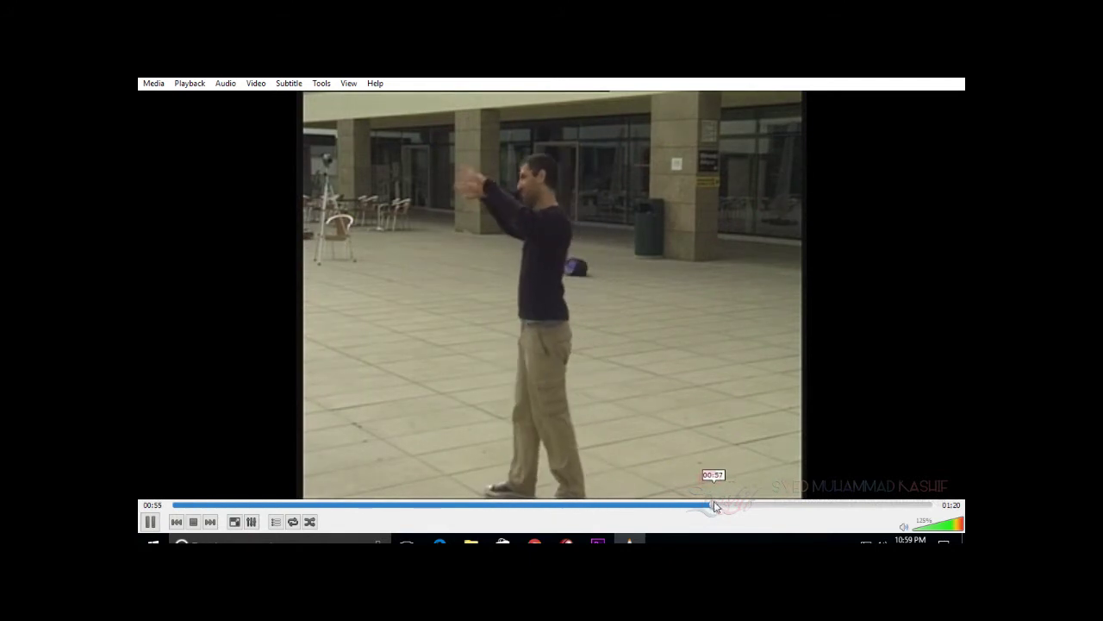
click(759, 507)
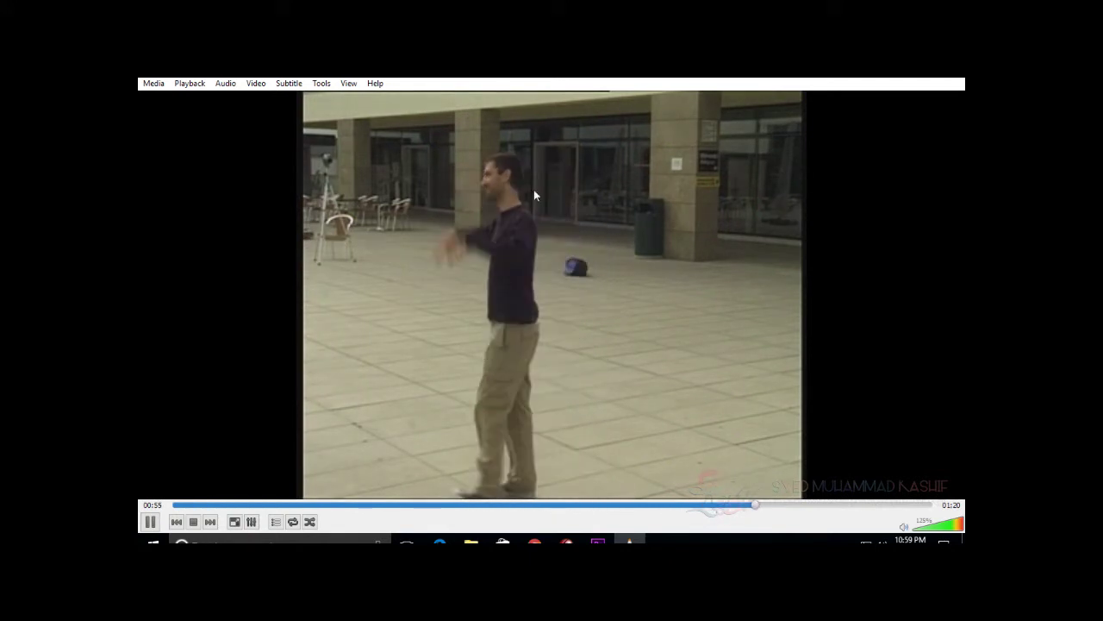
click(950, 81)
Step: Import campus4-c0.avi, campus4-c1.avi and campus4-c2.avi into the project
shift+click(667, 178)
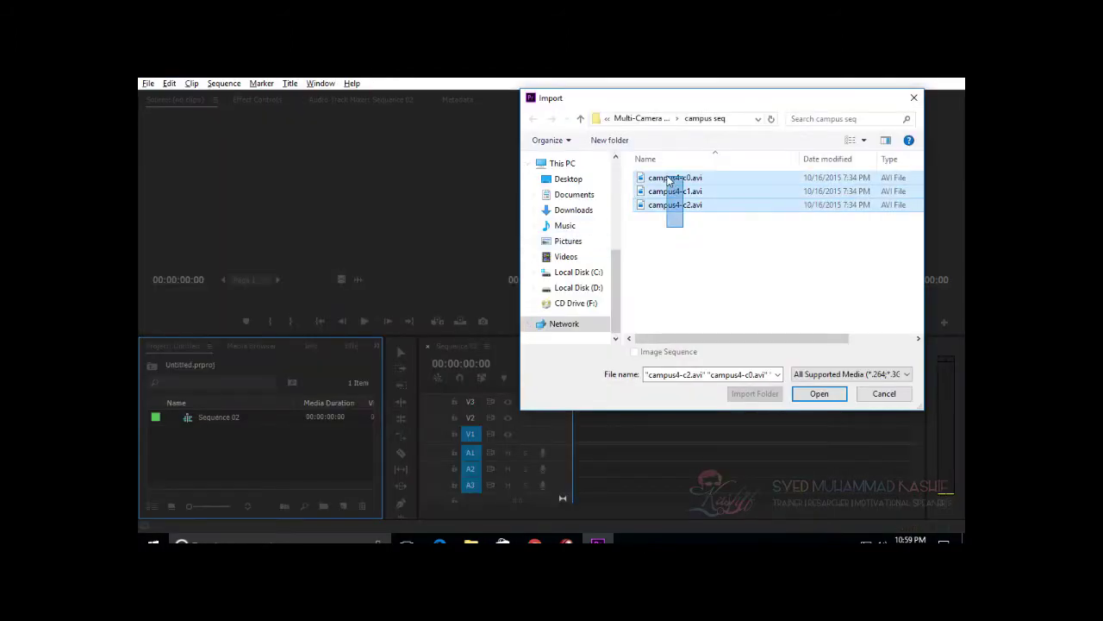
click(816, 393)
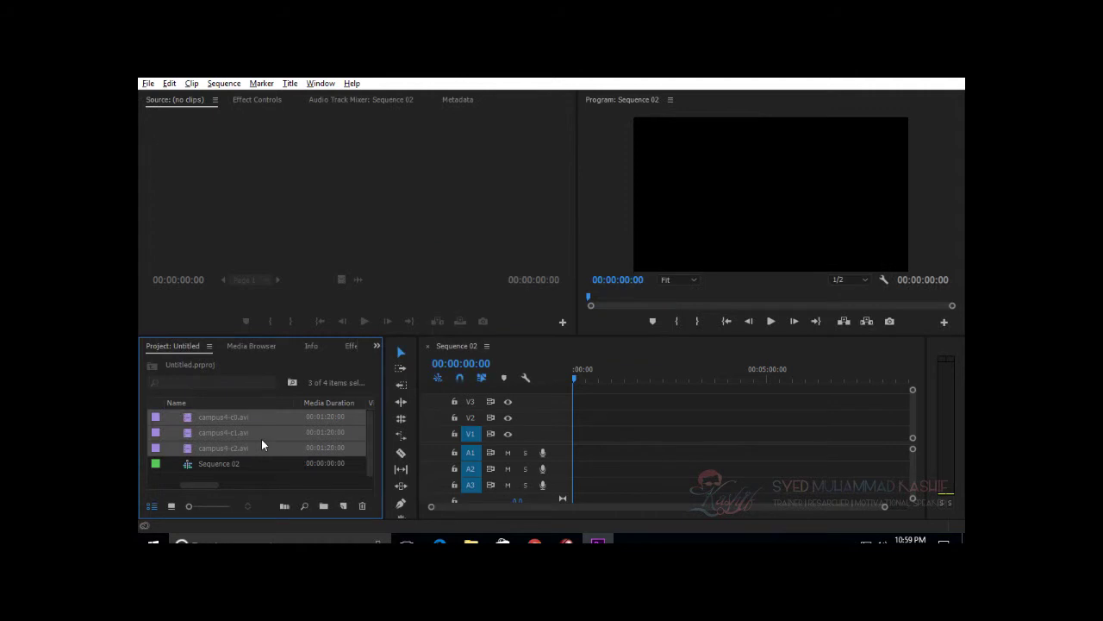
Step: Create a multi-camera source sequence from the three campus clips, synchronized by In Points with the suffix abc, and check the Processed Clips bin
click(191, 82)
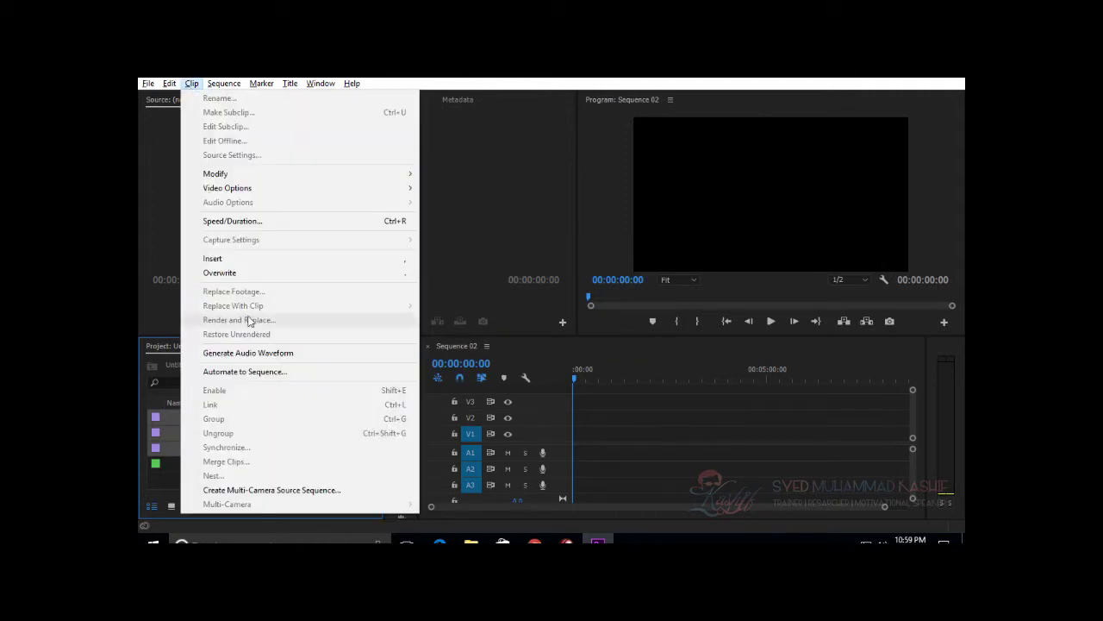
click(287, 489)
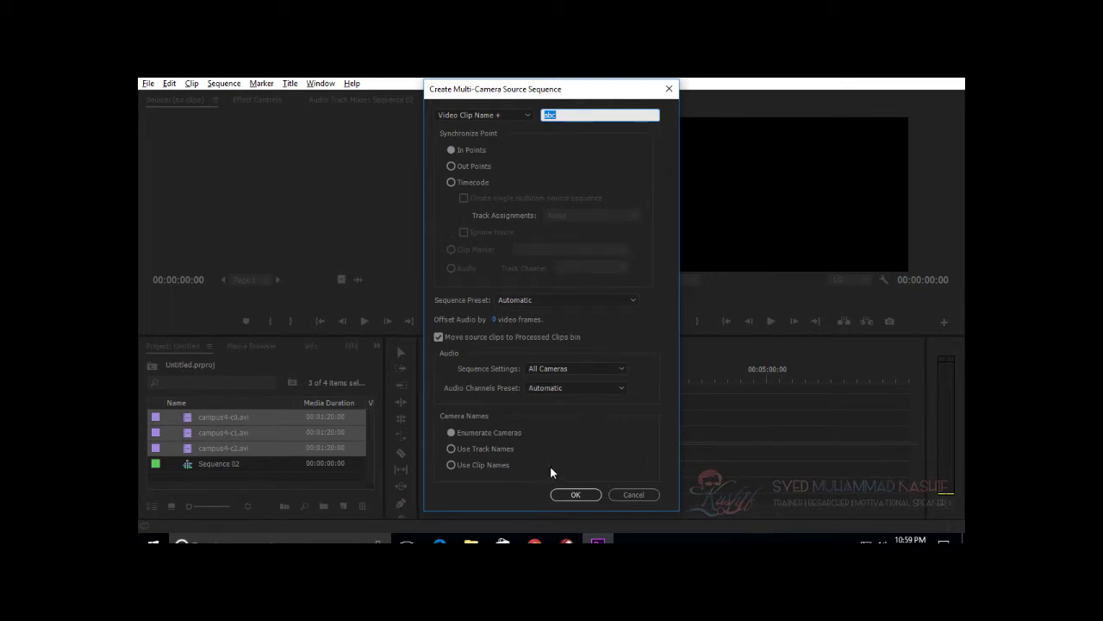
click(575, 494)
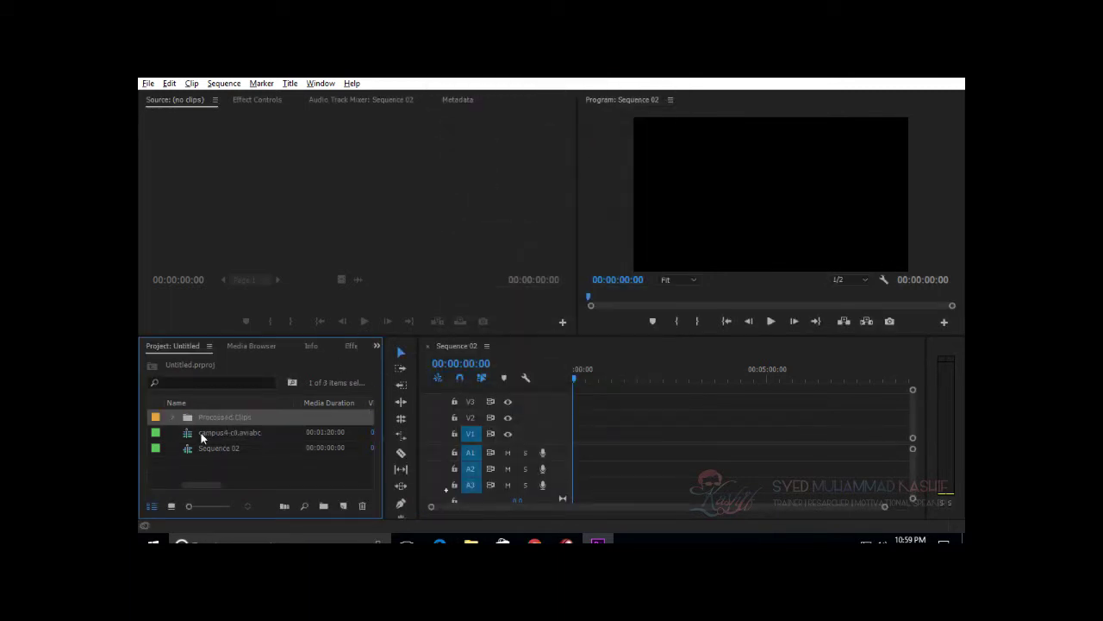
click(211, 436)
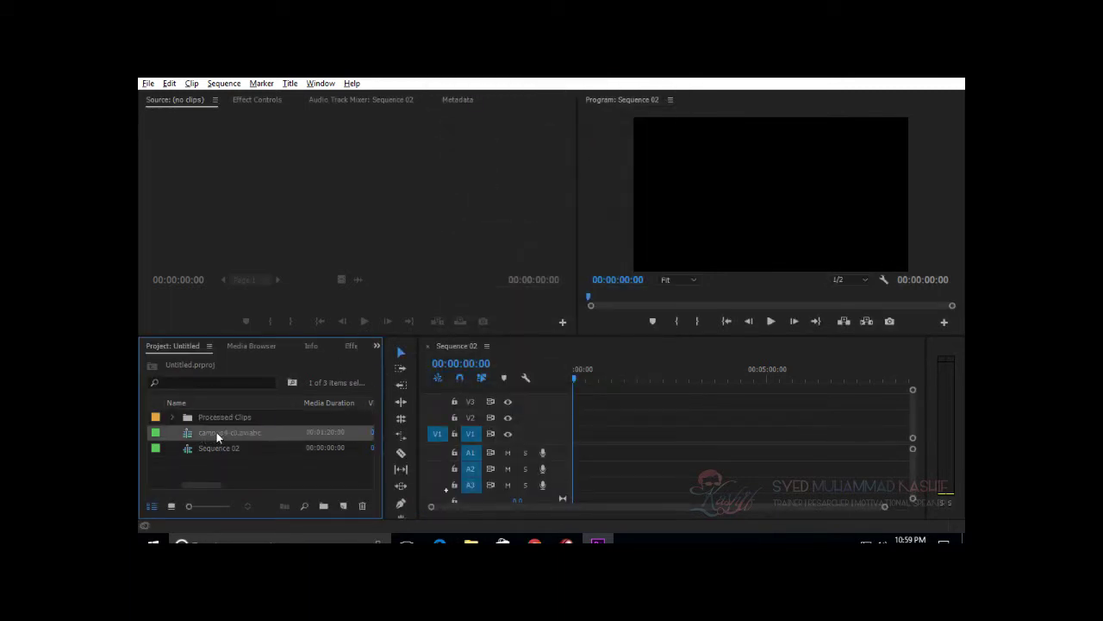
click(173, 419)
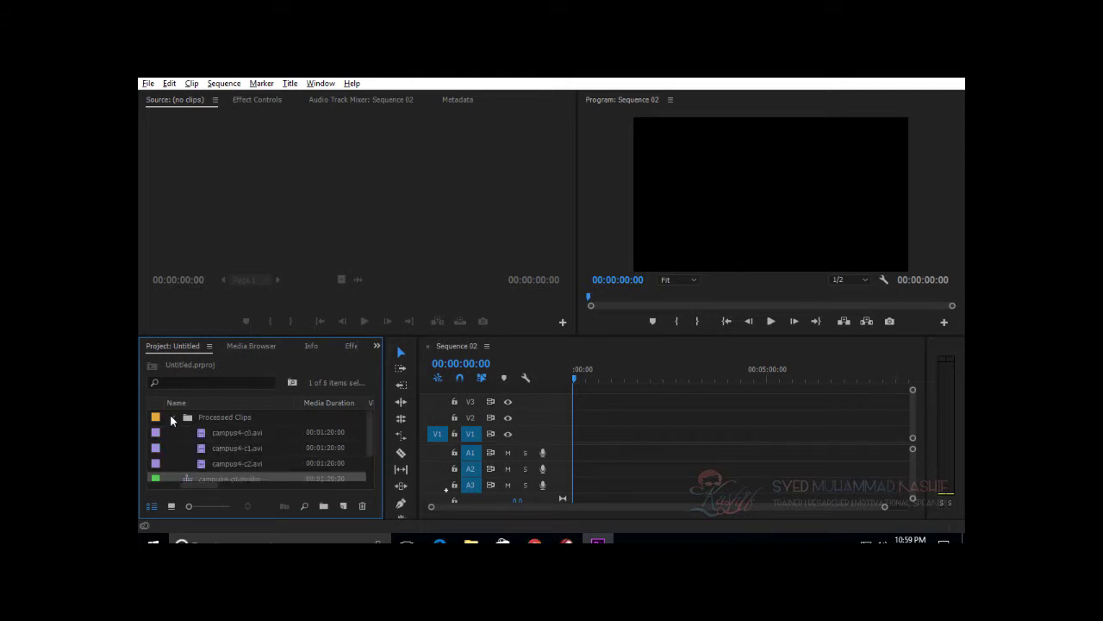
click(172, 419)
Step: Place the campus4-c0.aviabc multi-camera sequence at the start of V1 in Sequence 02 and open it in the Source monitor
drag(216, 437, 580, 442)
click(568, 328)
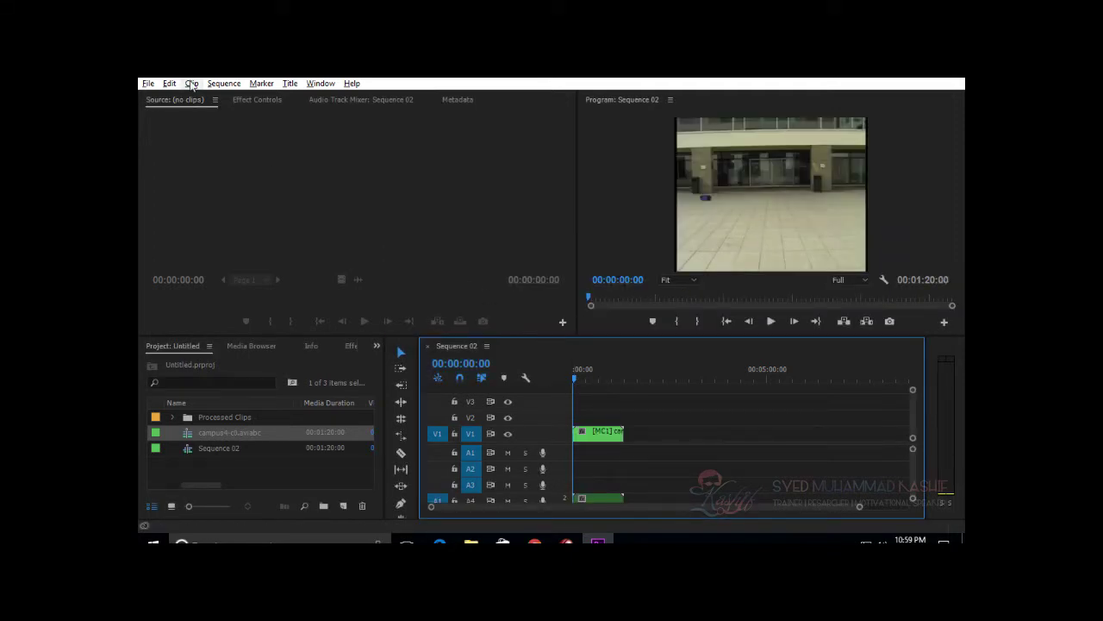
click(602, 436)
double_click(602, 436)
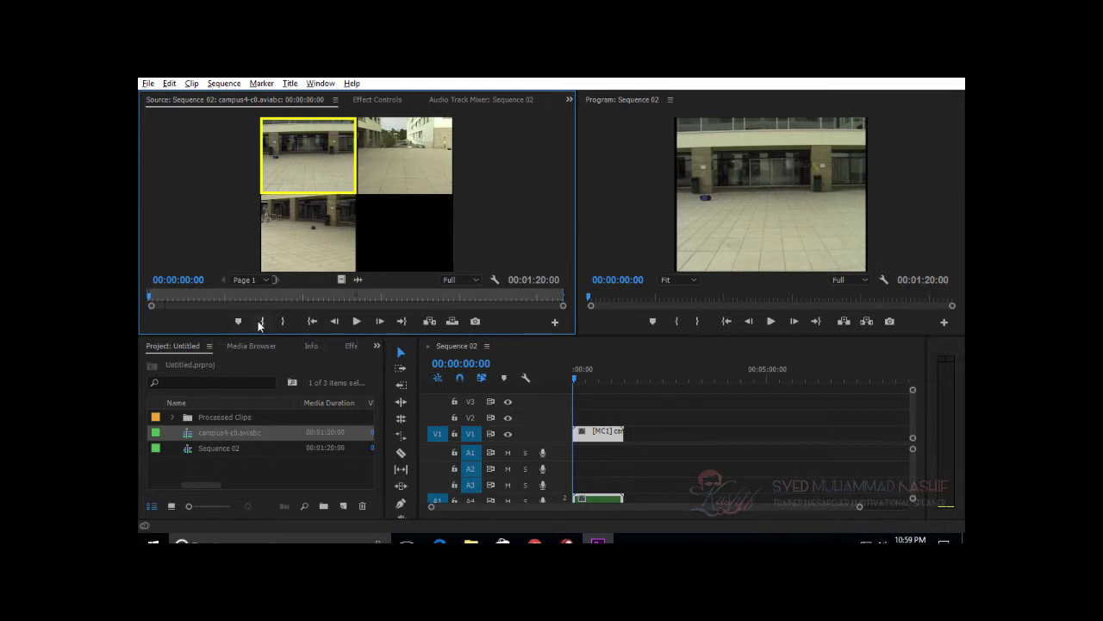
Step: Set the multi-camera clip's Out point at 00:00:11:05 on the first camera and insert the next segment into Sequence 02
click(284, 320)
click(206, 299)
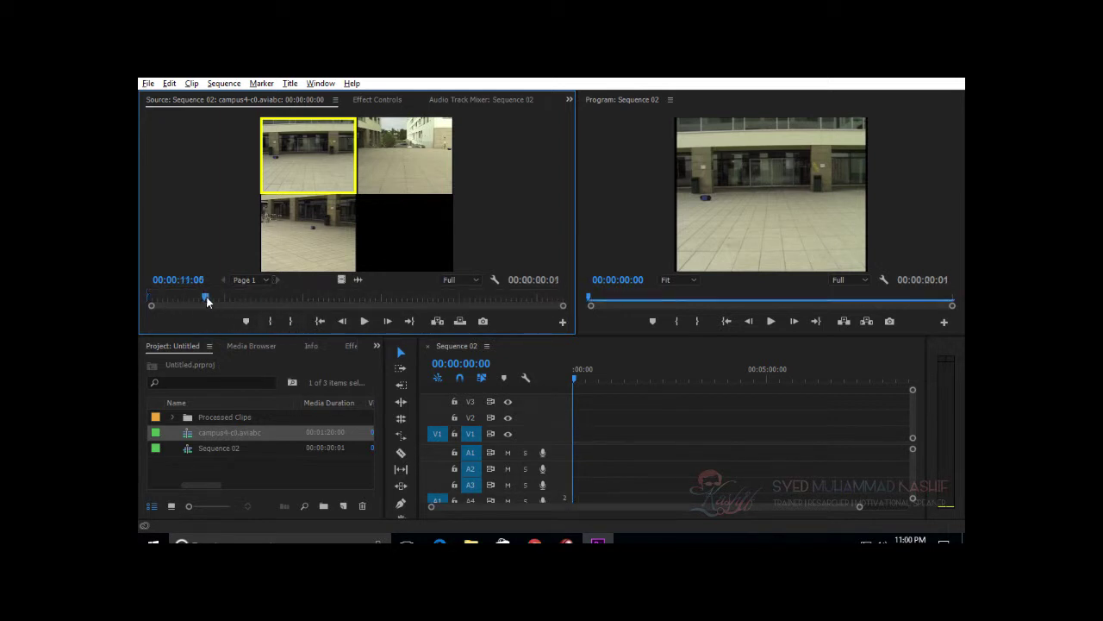
click(290, 320)
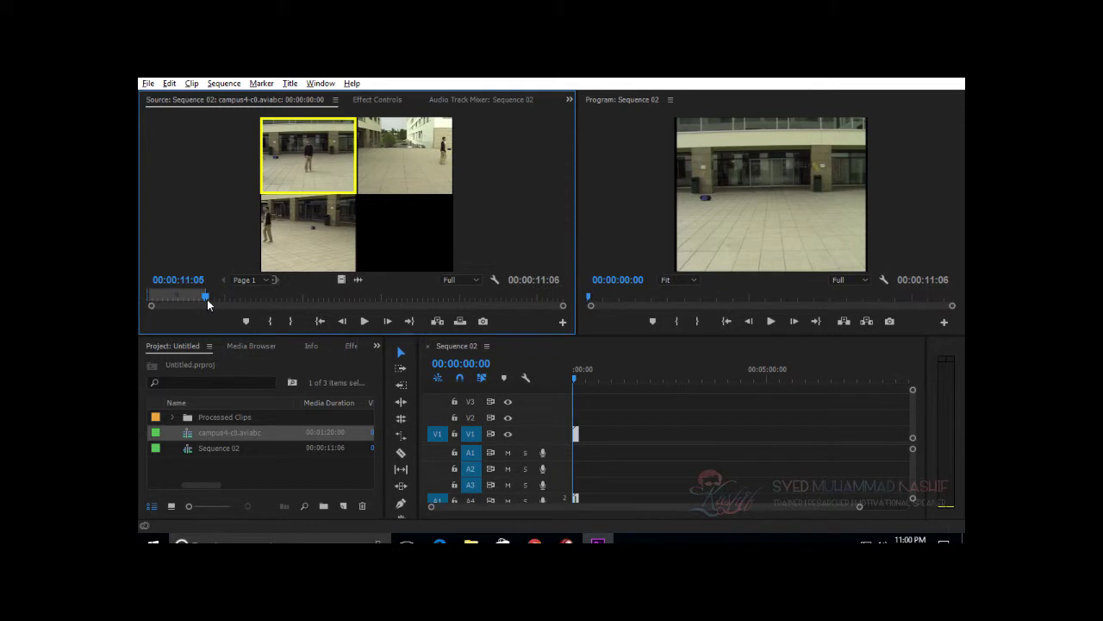
click(437, 321)
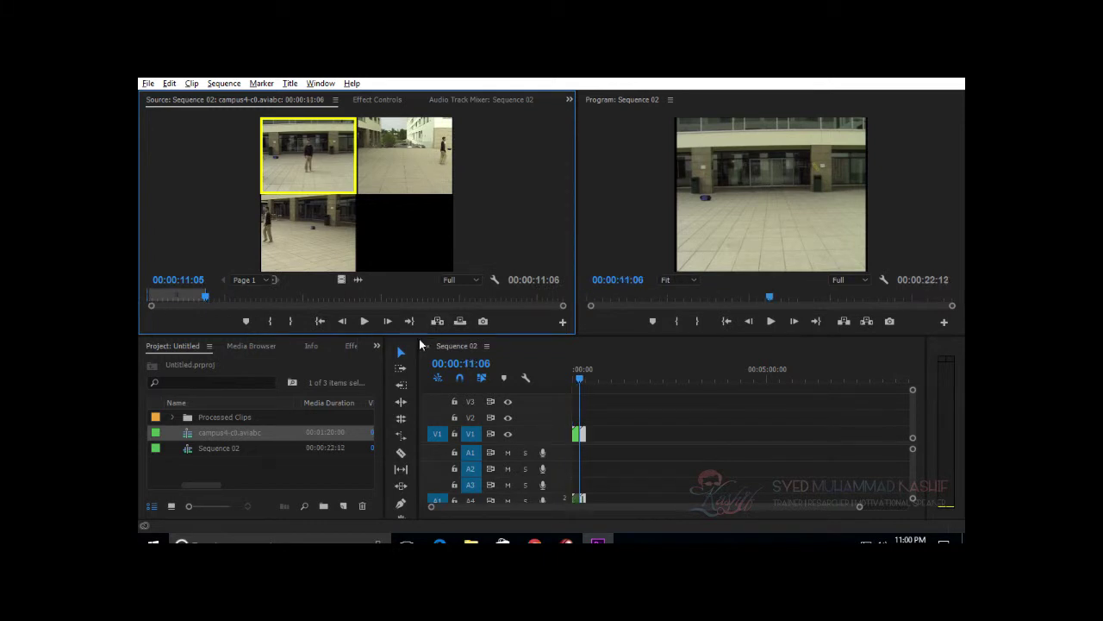
Step: Switch the new segment to the second camera, set its Out point at 00:00:23:12, and insert another segment after it
click(365, 191)
click(223, 298)
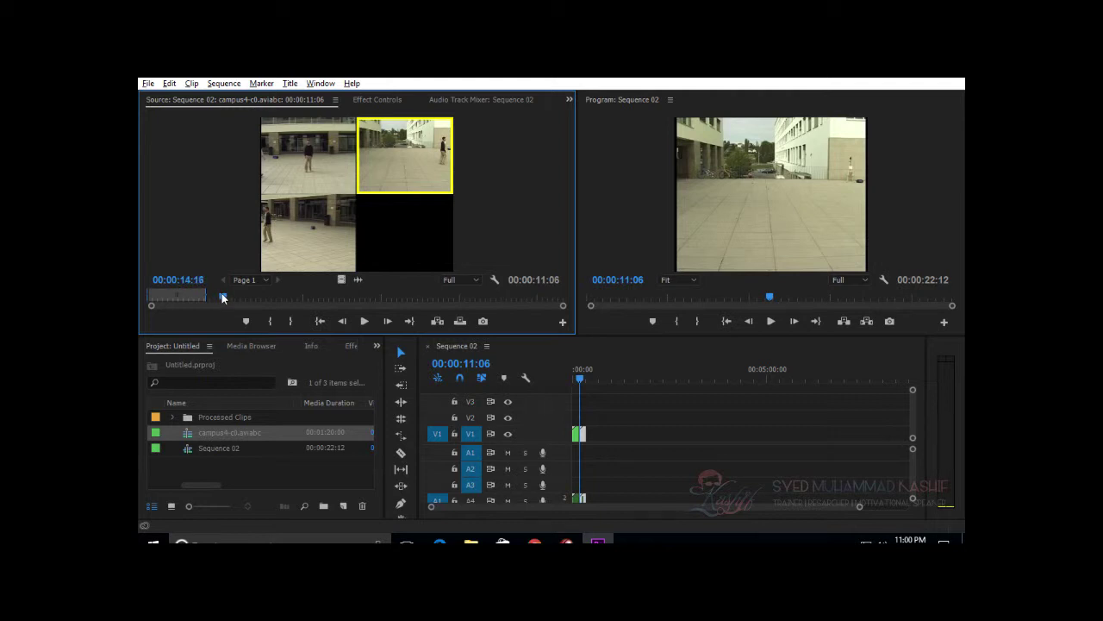
click(271, 322)
click(288, 322)
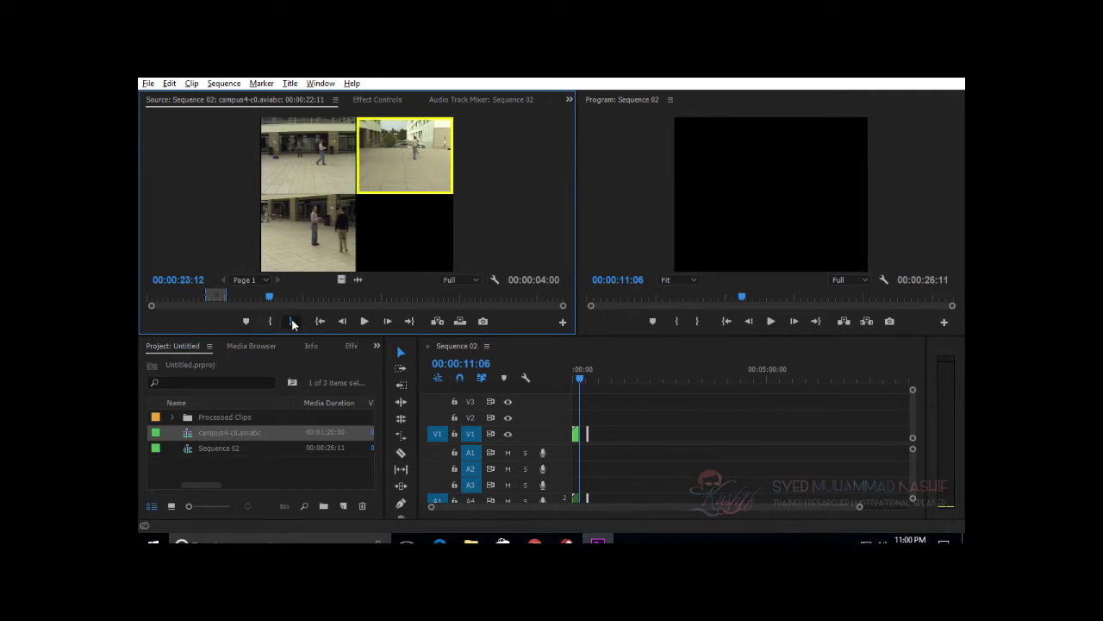
click(289, 322)
click(436, 321)
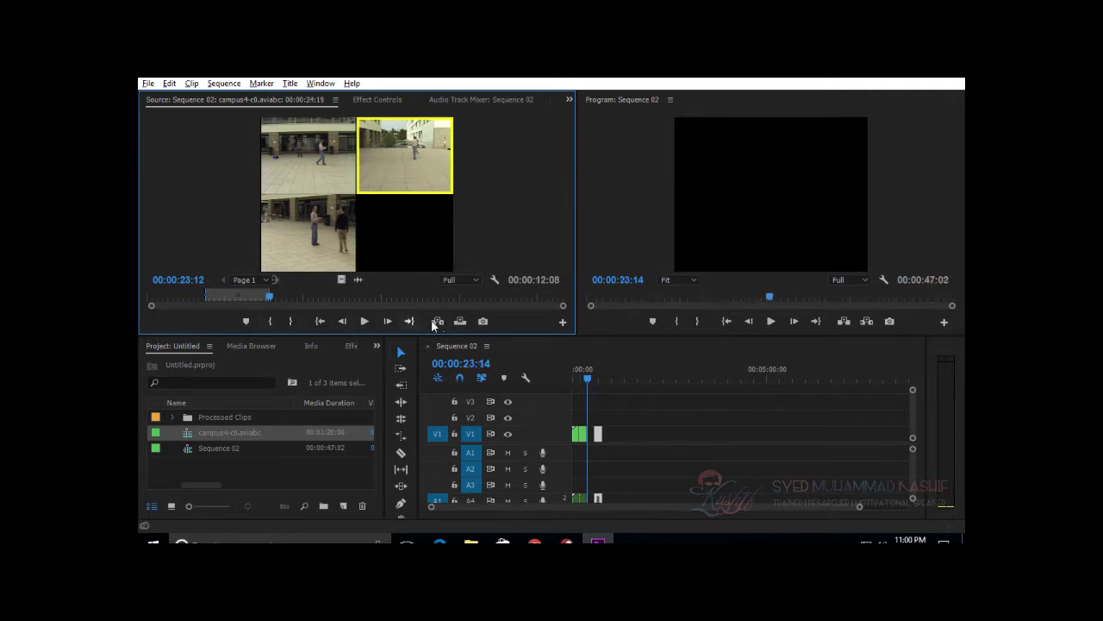
Step: Switch the segment to the third camera, set its Out point at 00:00:36:04, and insert a following segment
key(3)
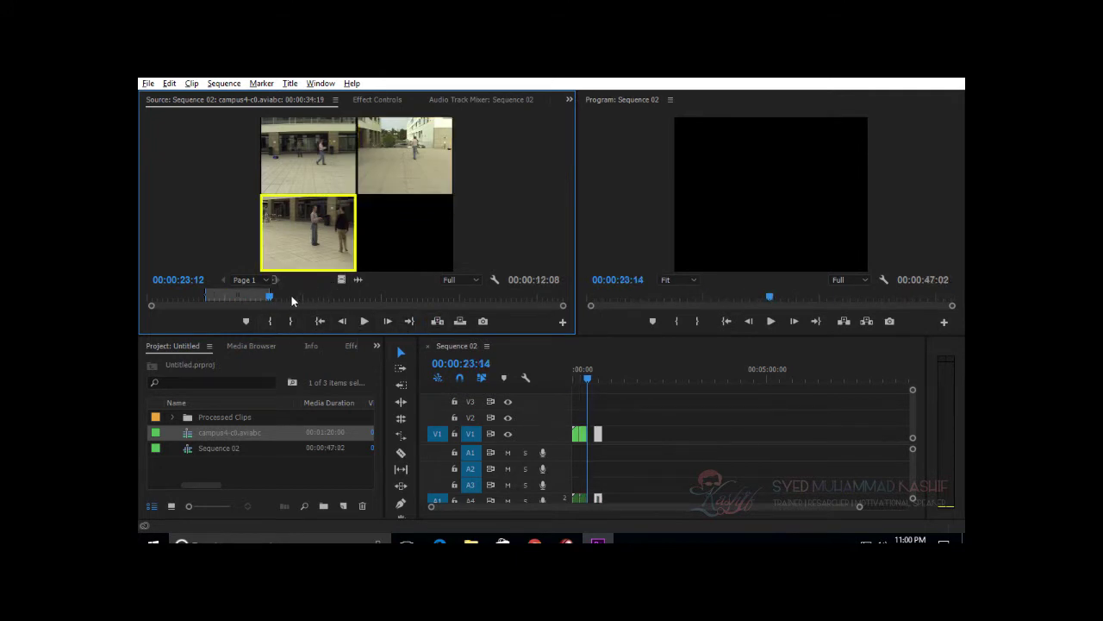
click(292, 322)
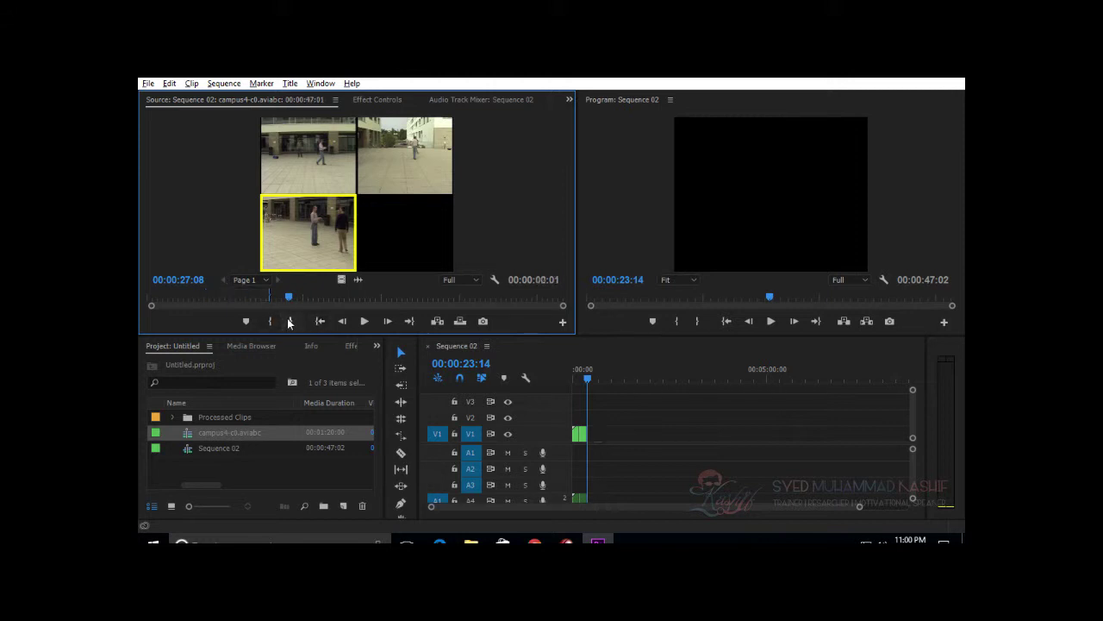
click(332, 298)
click(288, 322)
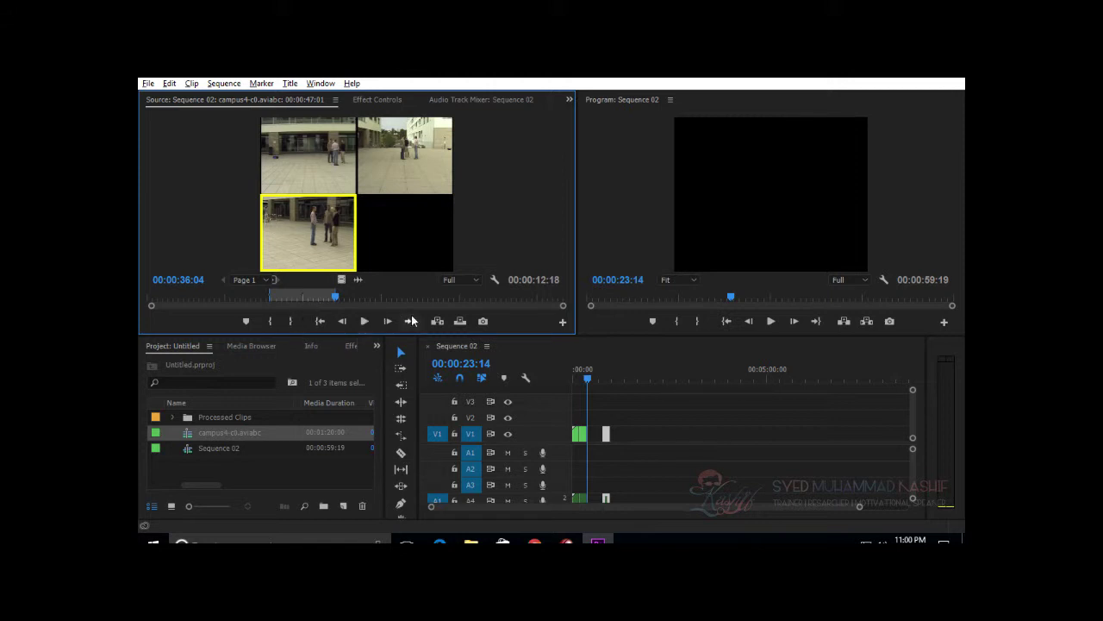
click(437, 320)
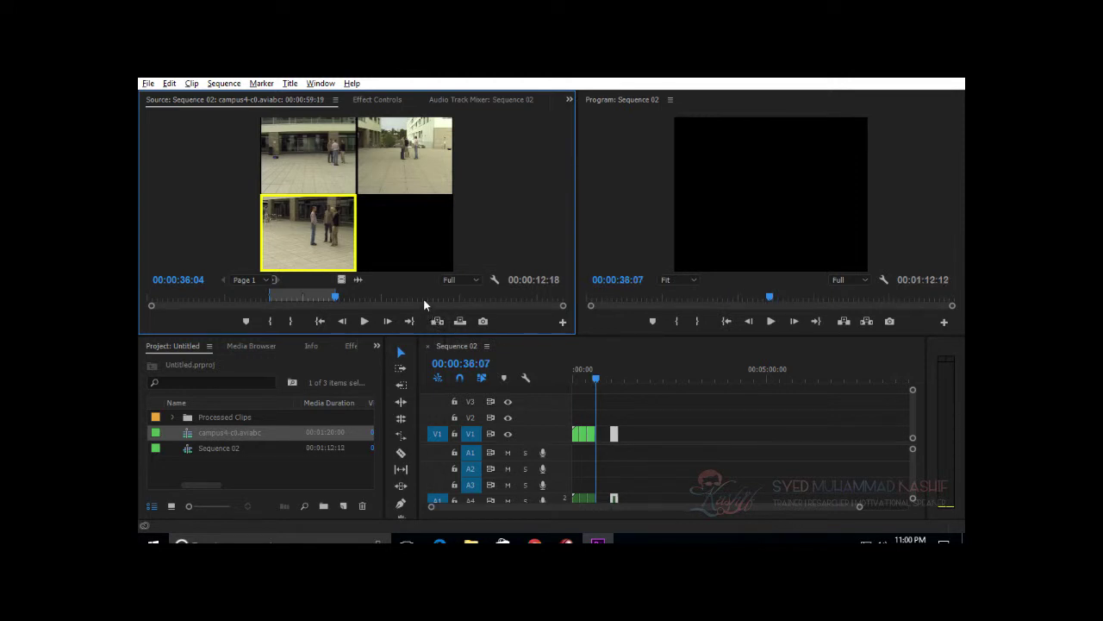
Step: Switch the segment back to the first camera, set its Out point at 00:00:50:14, and insert a further segment
click(399, 299)
click(308, 144)
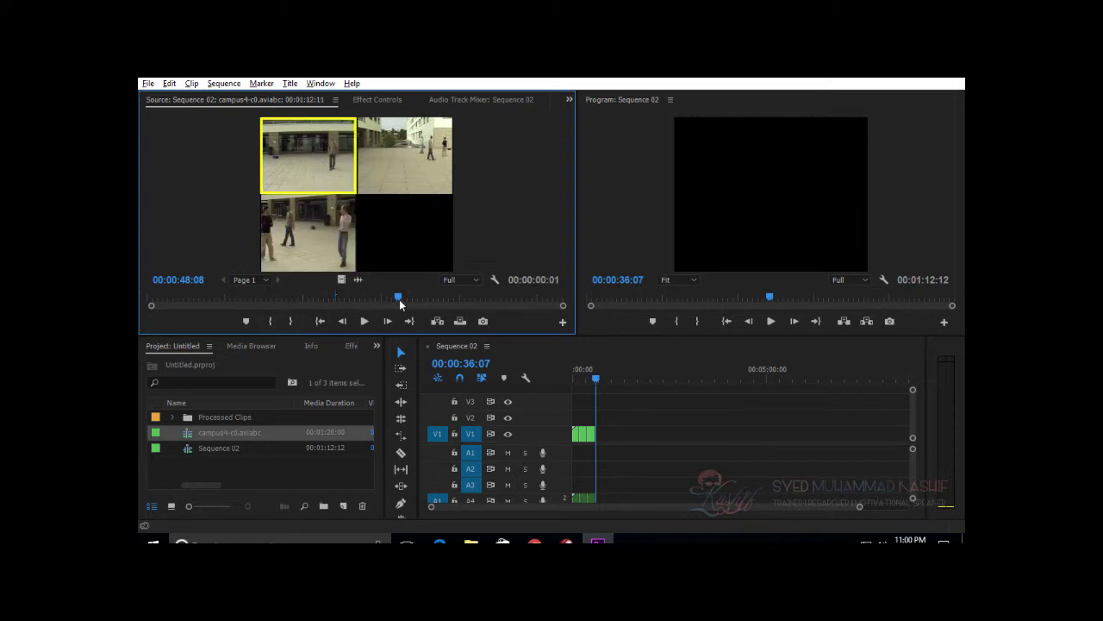
click(290, 321)
click(438, 321)
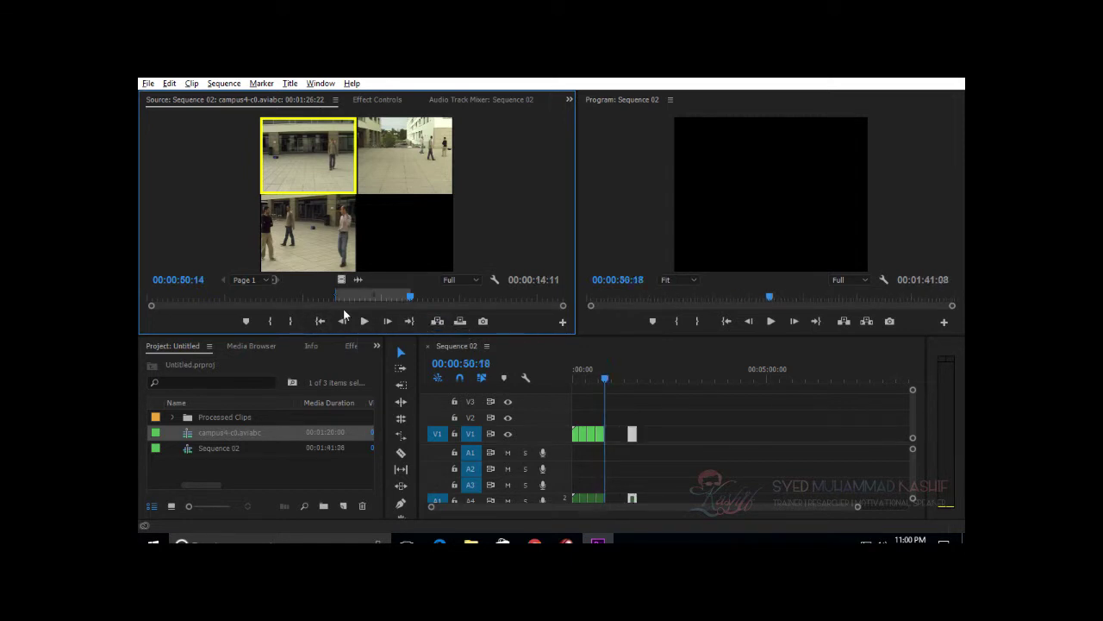
Step: Play Sequence 02 from the start through the camera cuts and stop playback near 00:00:46:02
click(574, 369)
key(space)
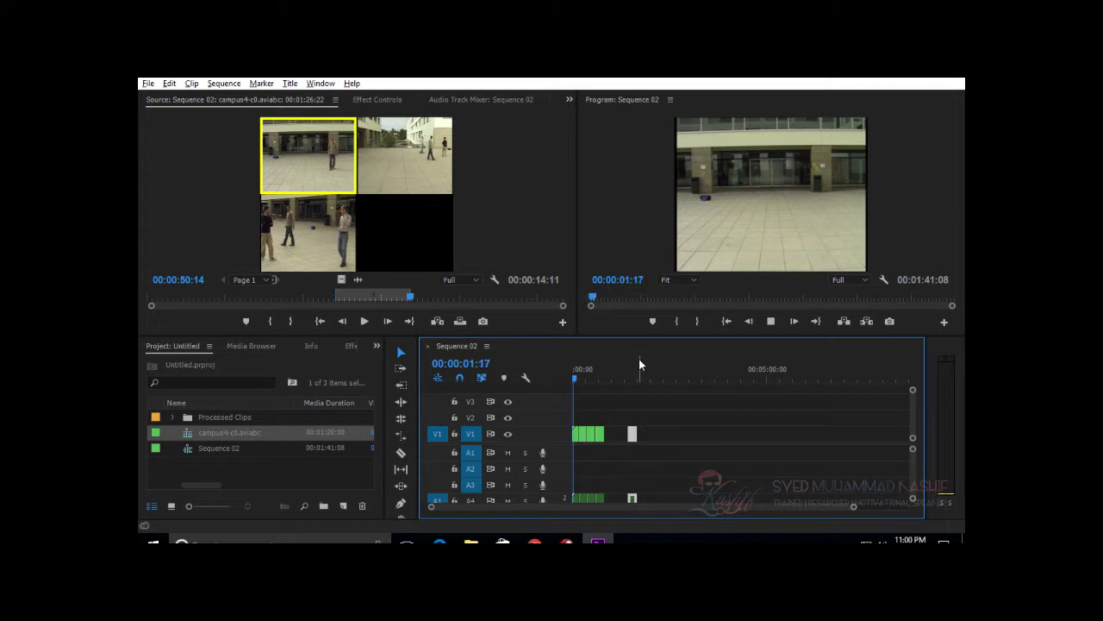
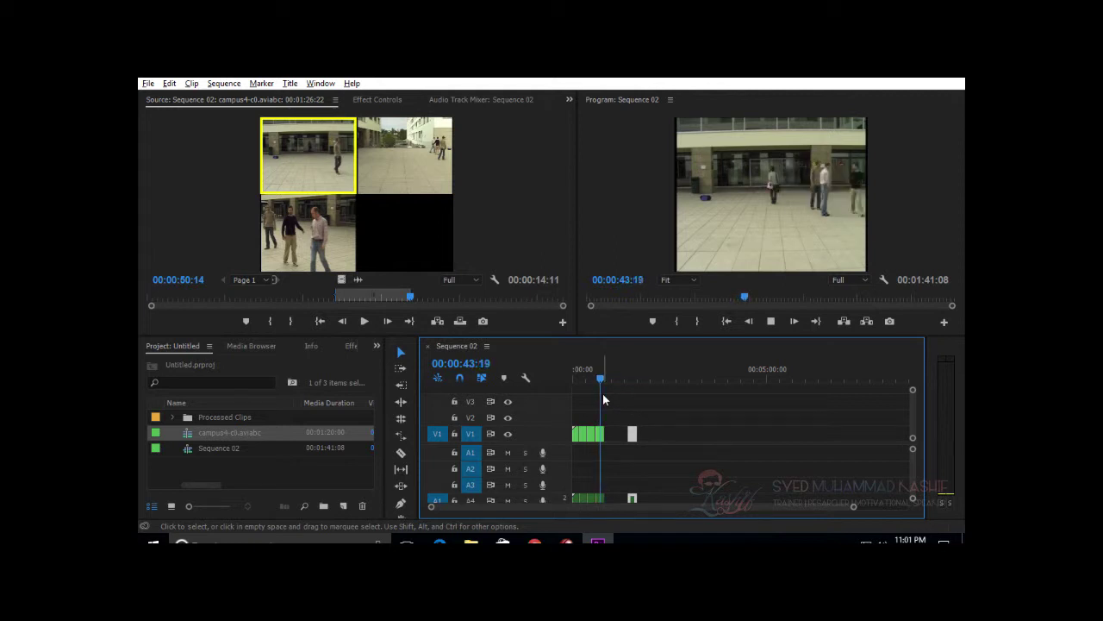
key(space)
Step: Delete all clips from the Sequence 02 timeline and return the playhead to 00:00:00:00
drag(670, 405, 563, 457)
key(Delete)
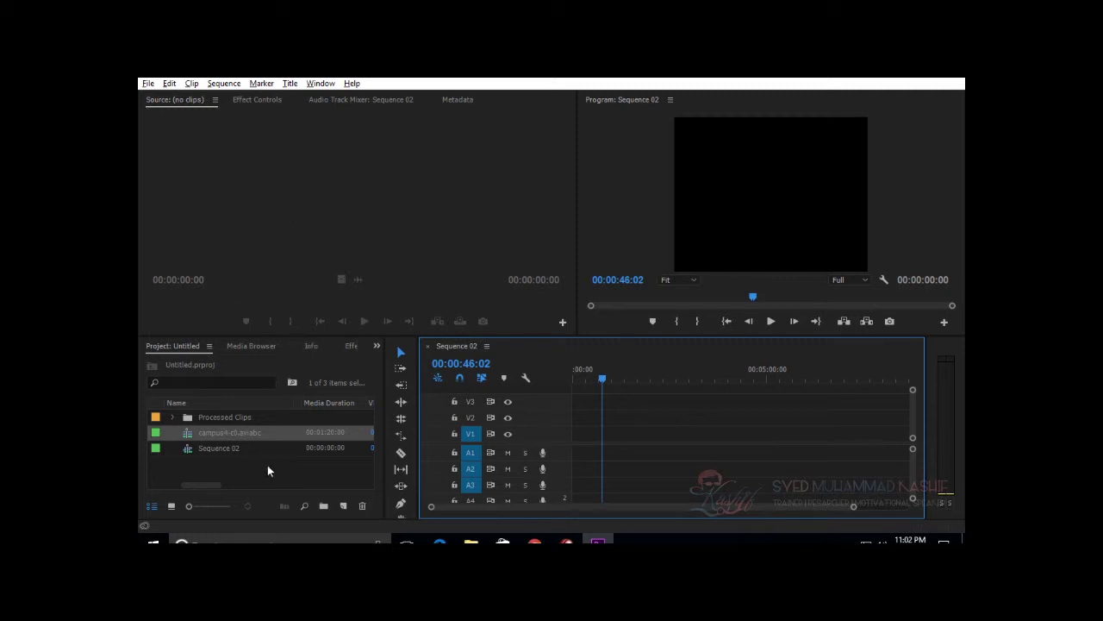
click(289, 475)
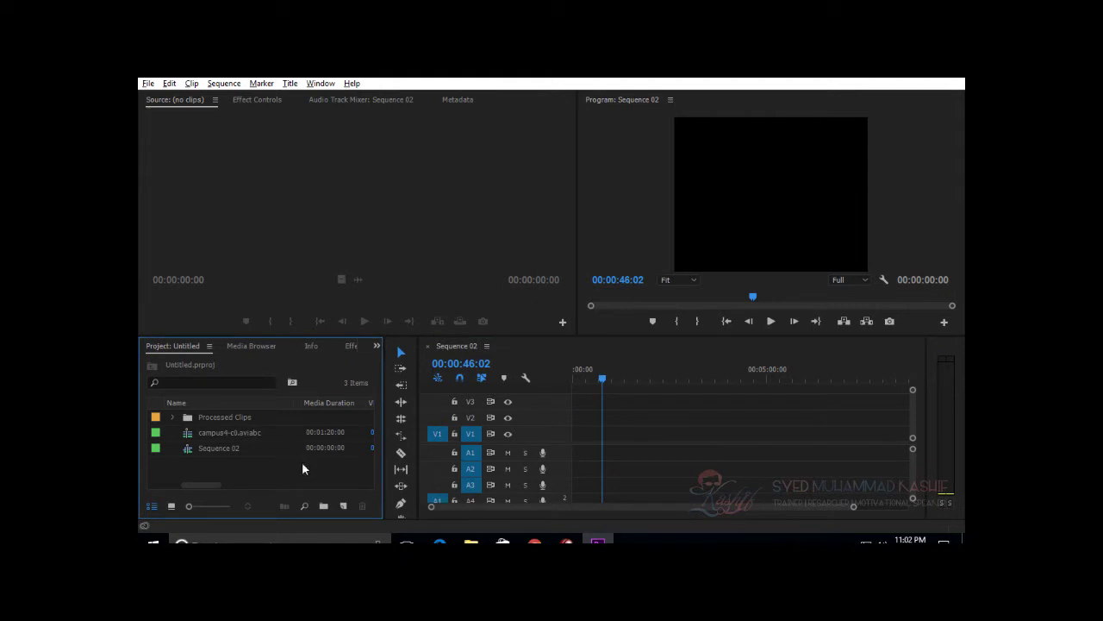
click(602, 381)
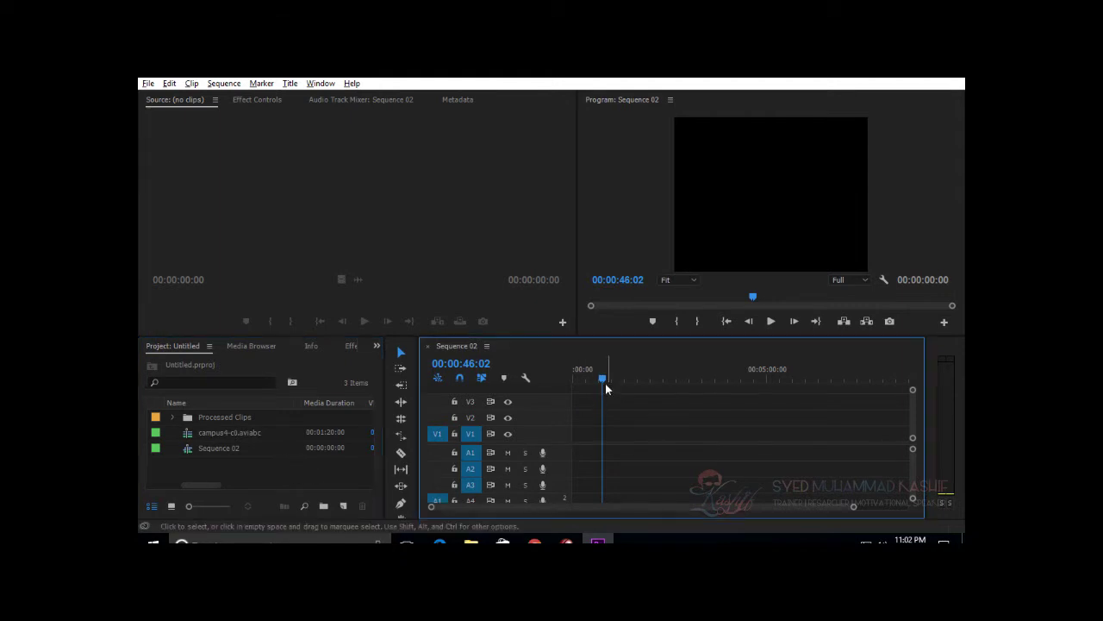
drag(602, 382, 523, 377)
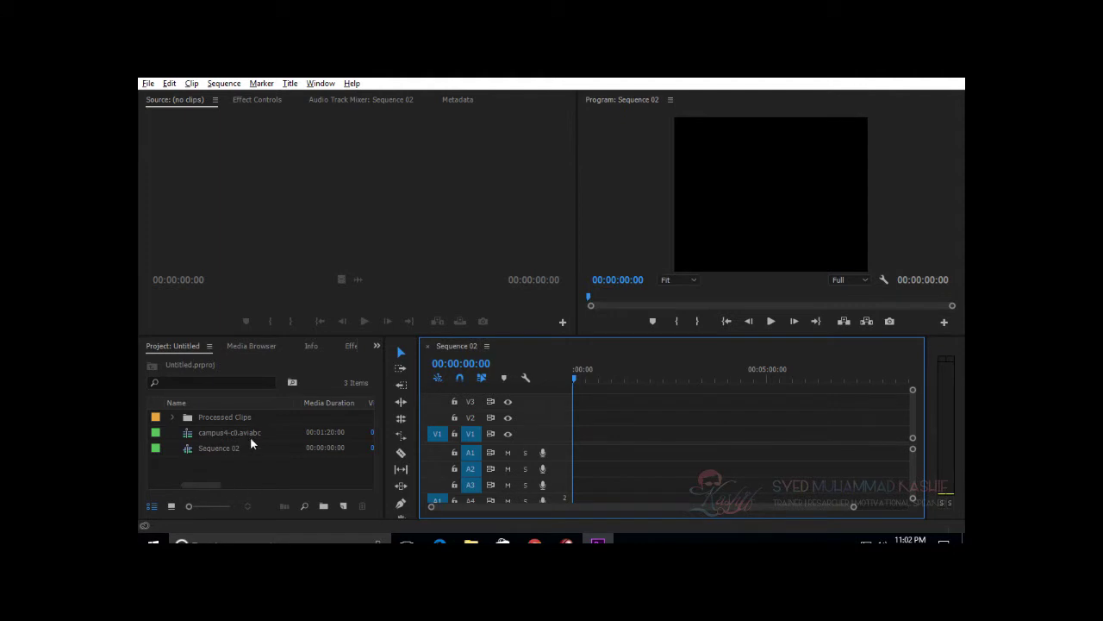
Step: Delete the campus4-c0.aviabc multi-camera source sequence from the project
drag(242, 461, 226, 433)
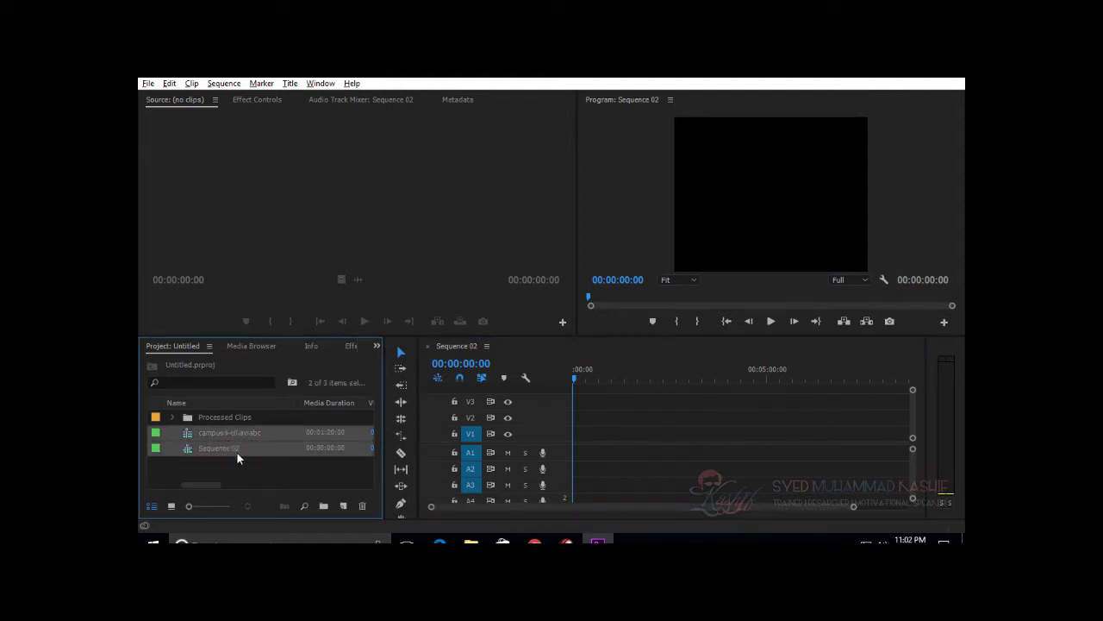
click(250, 436)
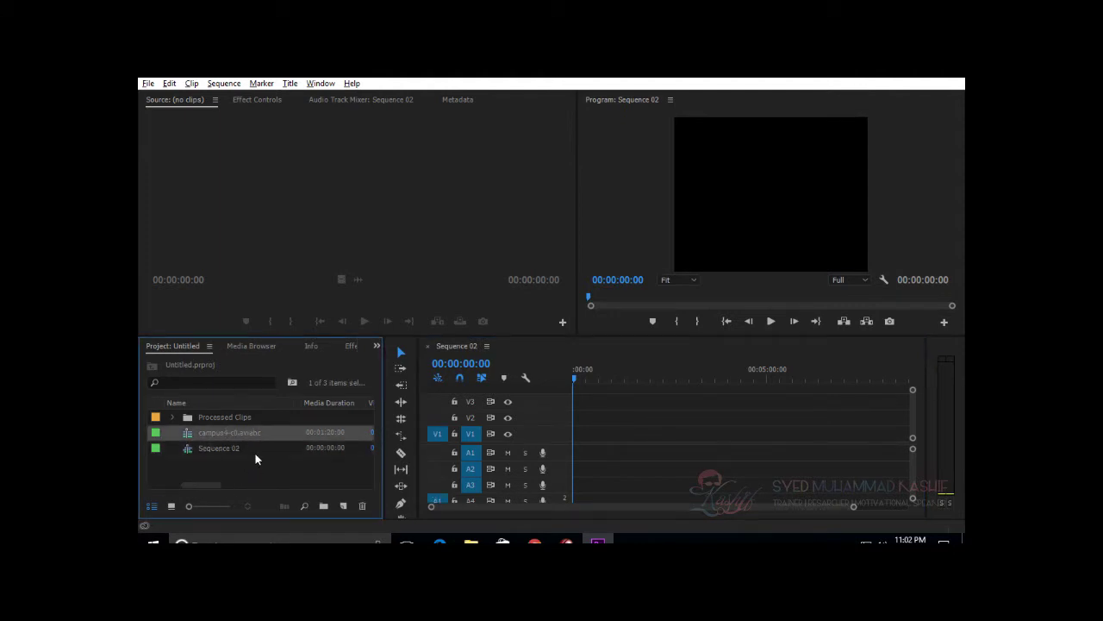
key(Delete)
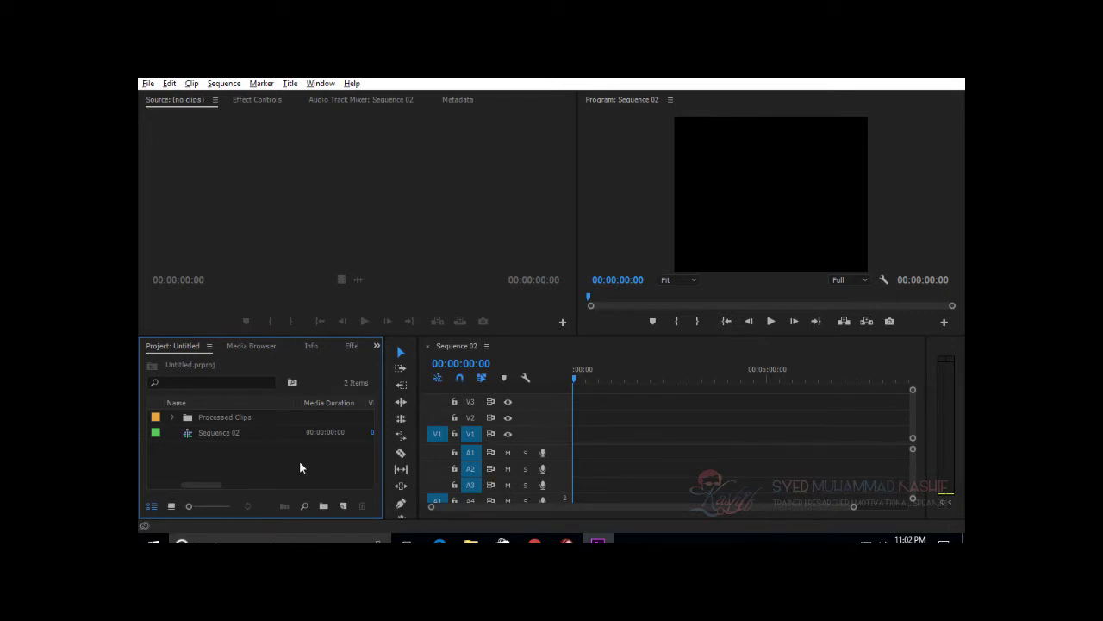
Step: Start a media import and navigate up from the campus footage folder through Editing-Resource, Audio-Video-Resource and Common to the ns network share
double_click(291, 472)
click(642, 118)
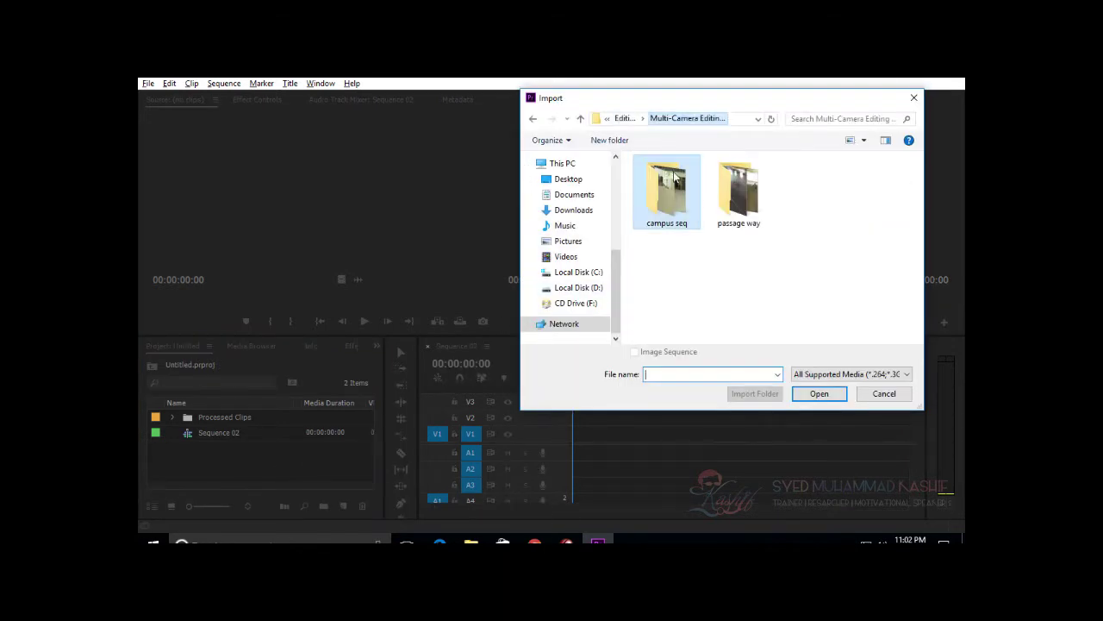
click(631, 119)
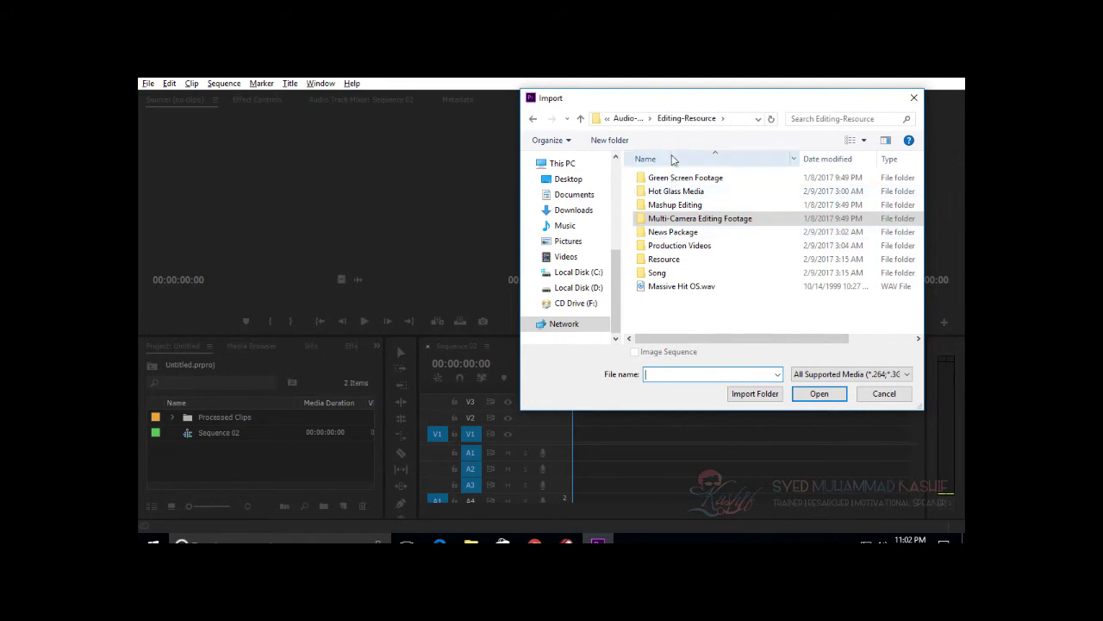
click(632, 119)
scroll(704, 258, down, 5)
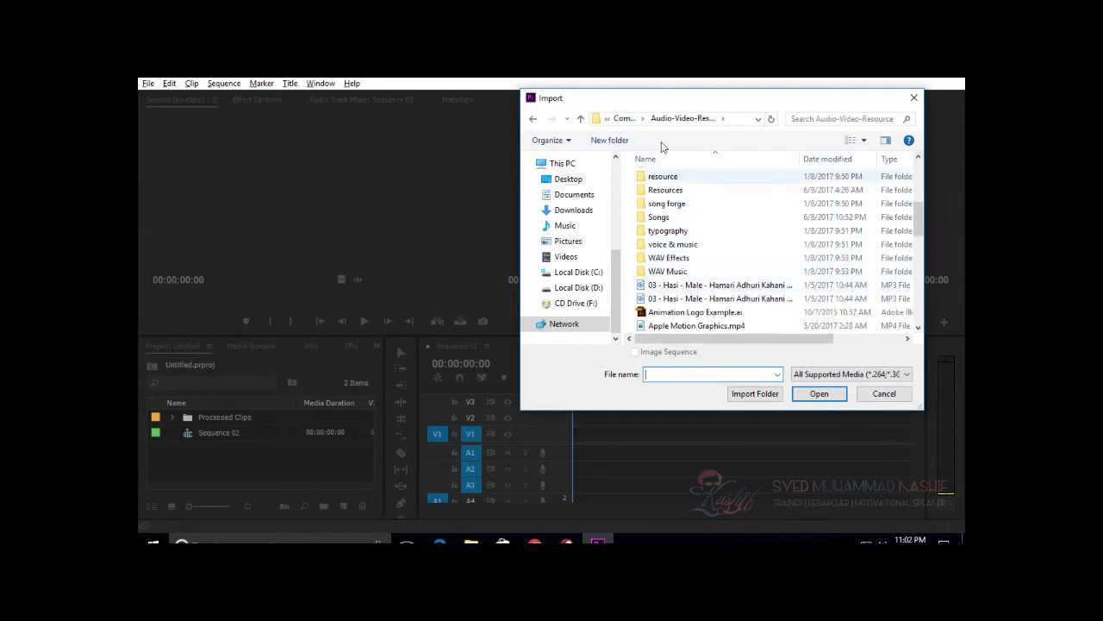
click(624, 118)
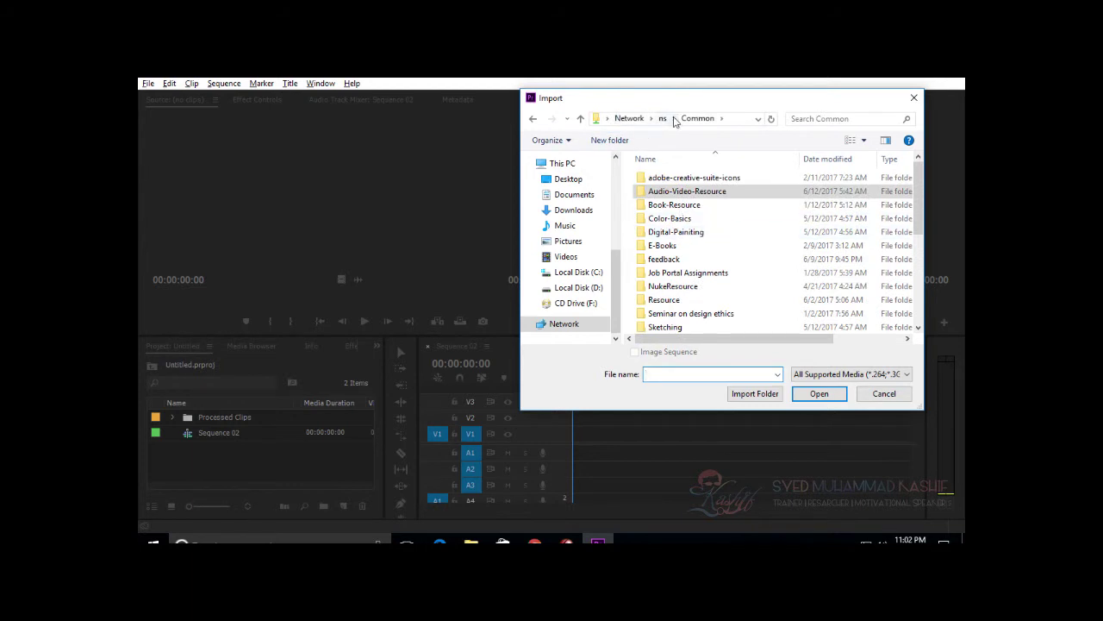
click(669, 118)
Step: Browse from the Faculty folder through the instructor's folder and Stuff to the Images folder
double_click(710, 247)
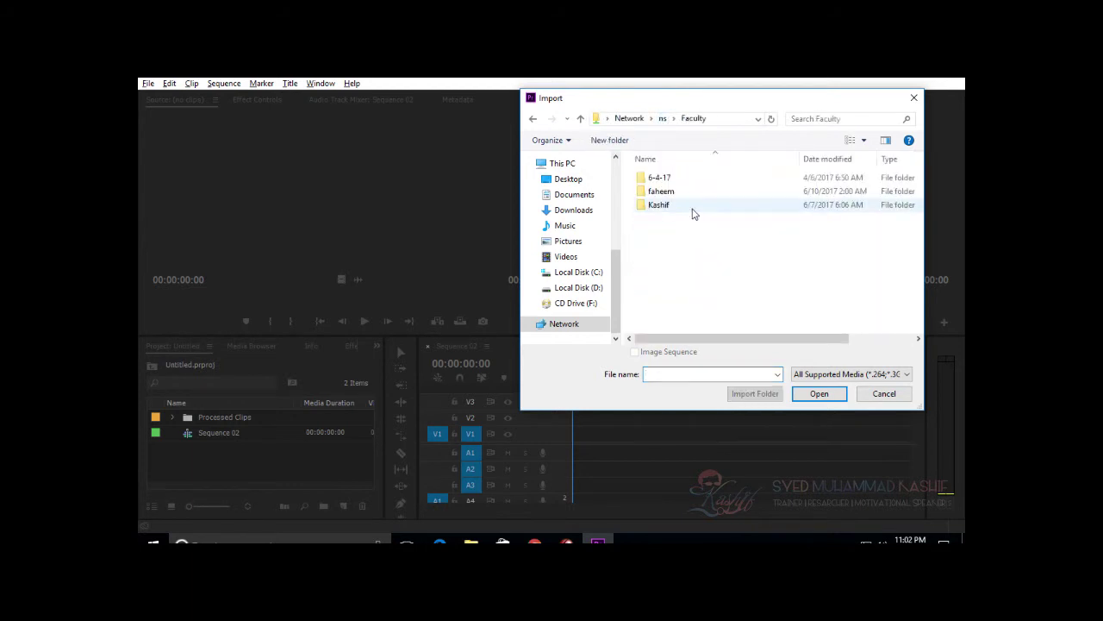
click(672, 207)
double_click(672, 207)
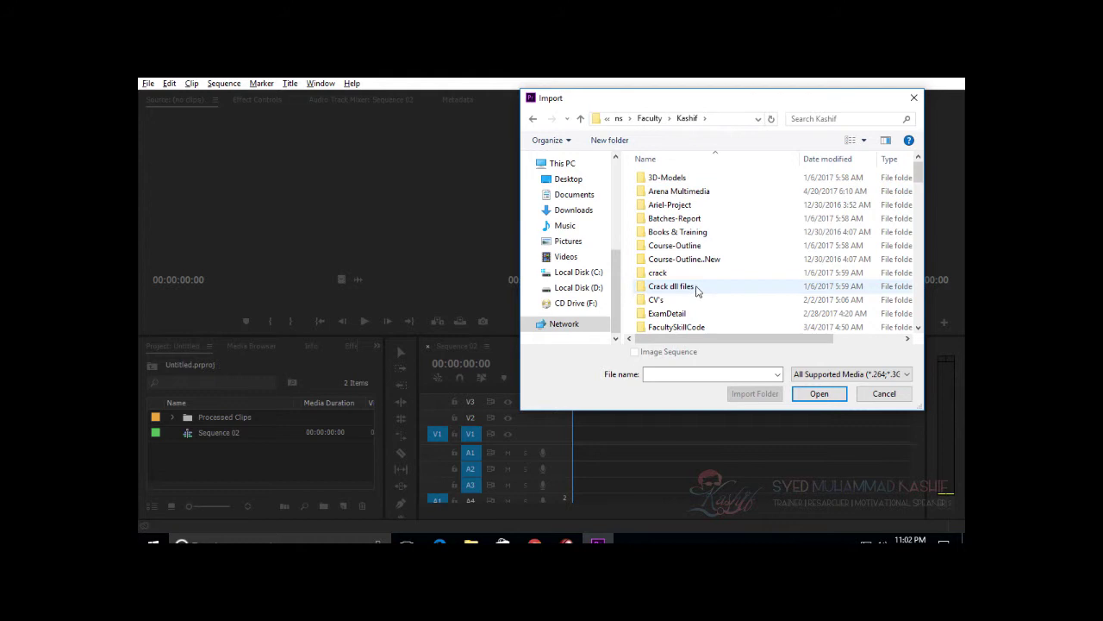
click(677, 232)
scroll(690, 290, down, 6)
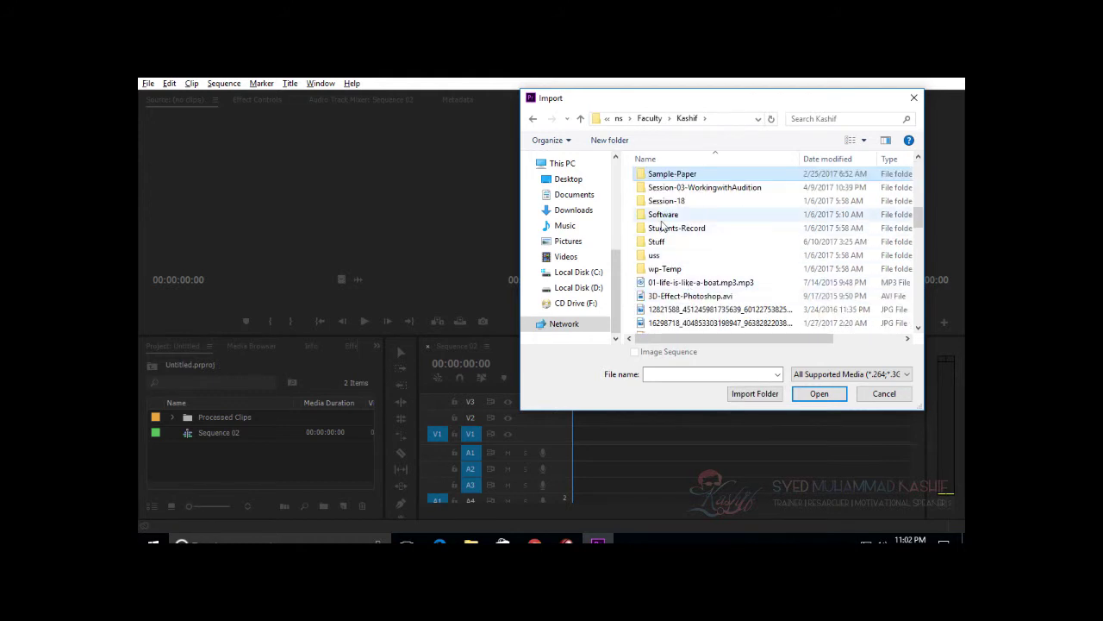
double_click(665, 243)
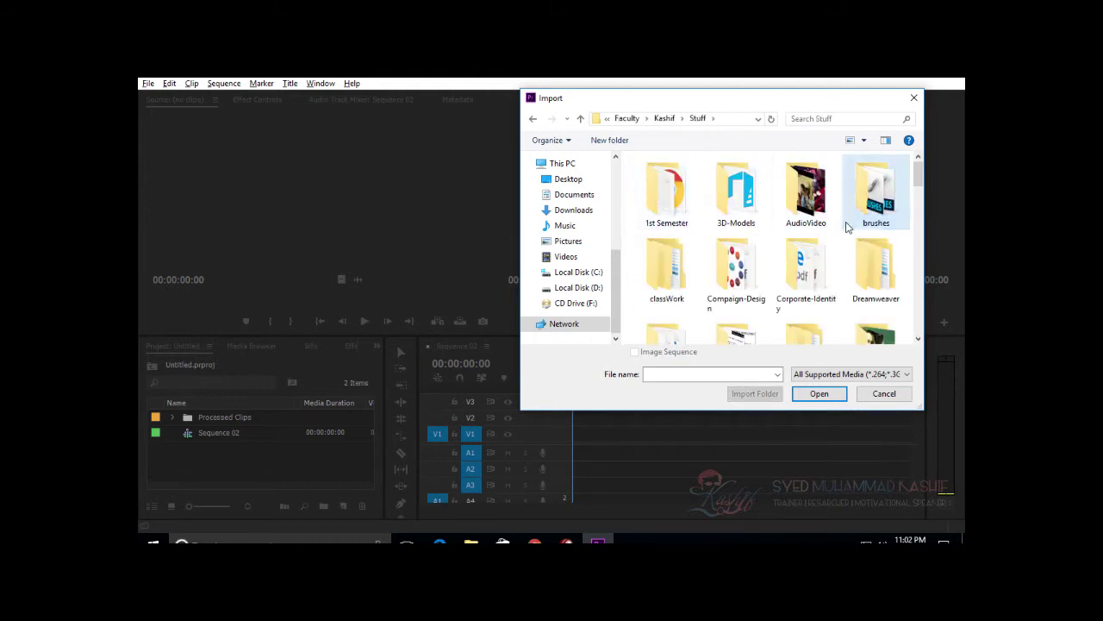
scroll(827, 258, down, 2)
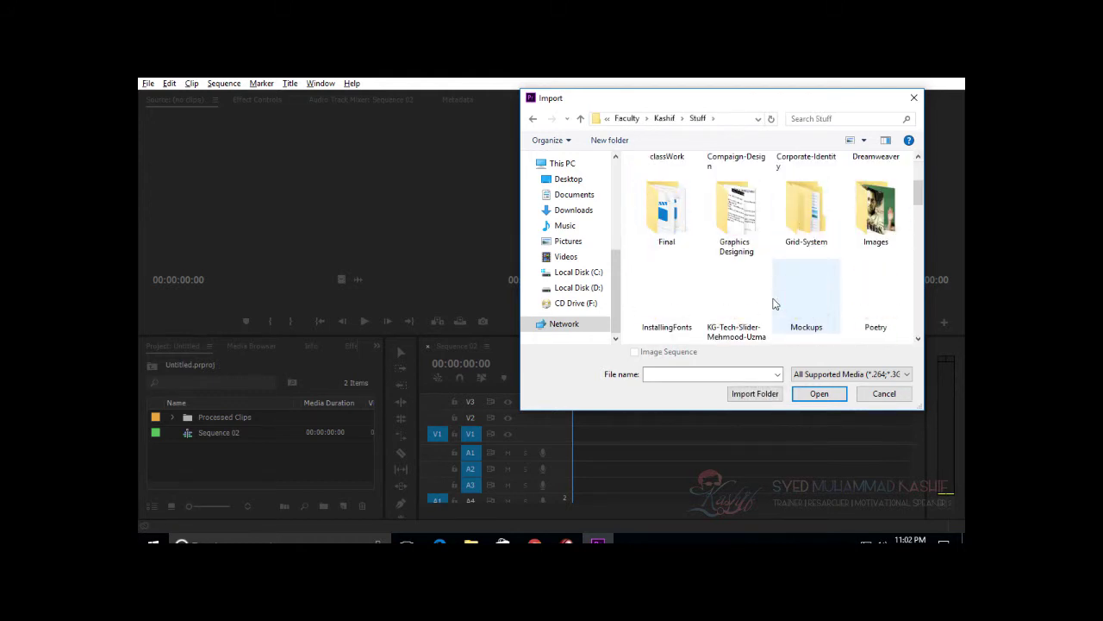
double_click(862, 226)
Step: Select 18 x 24.jpg and anglina.jpg together in the Images folder for import
scroll(726, 286, down, 3)
scroll(725, 286, down, 10)
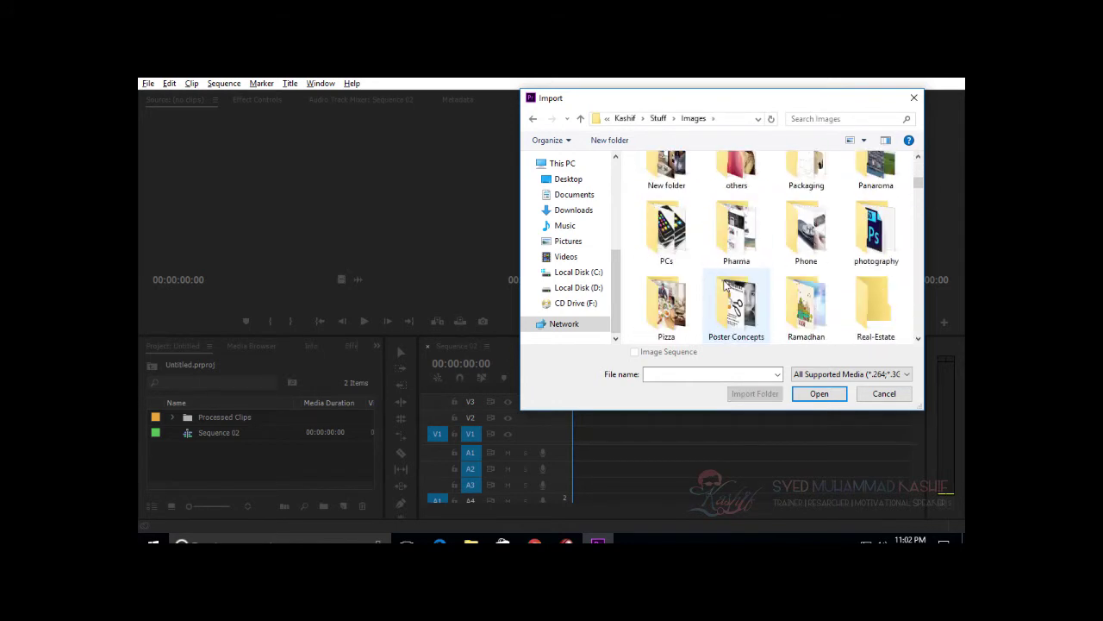
scroll(726, 286, down, 5)
click(739, 294)
scroll(739, 295, down, 1)
scroll(737, 295, up, 2)
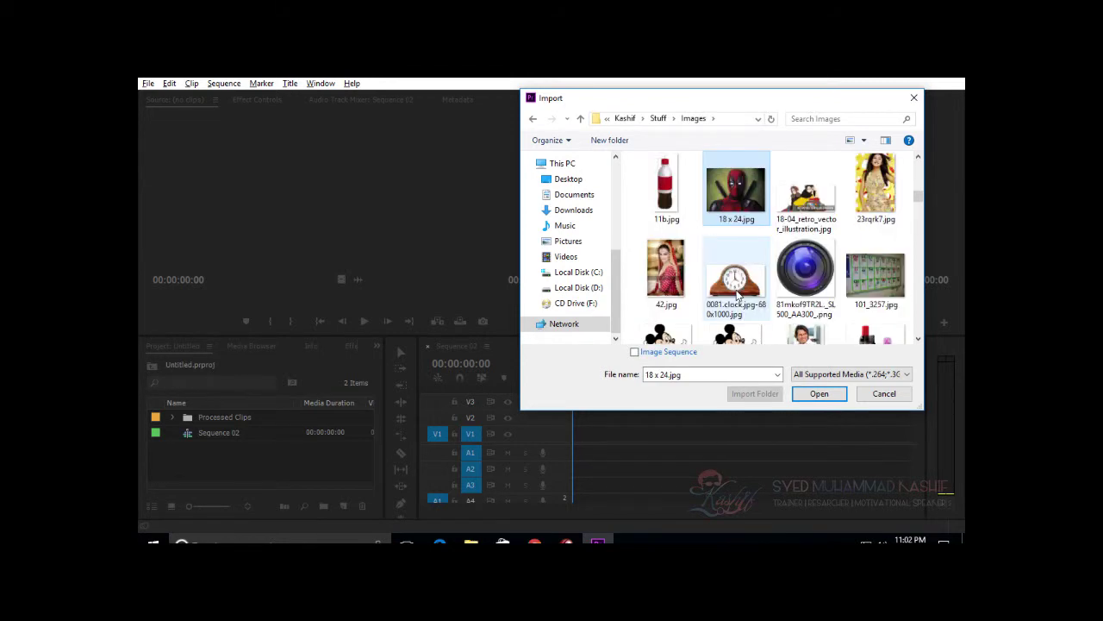
scroll(737, 294, down, 8)
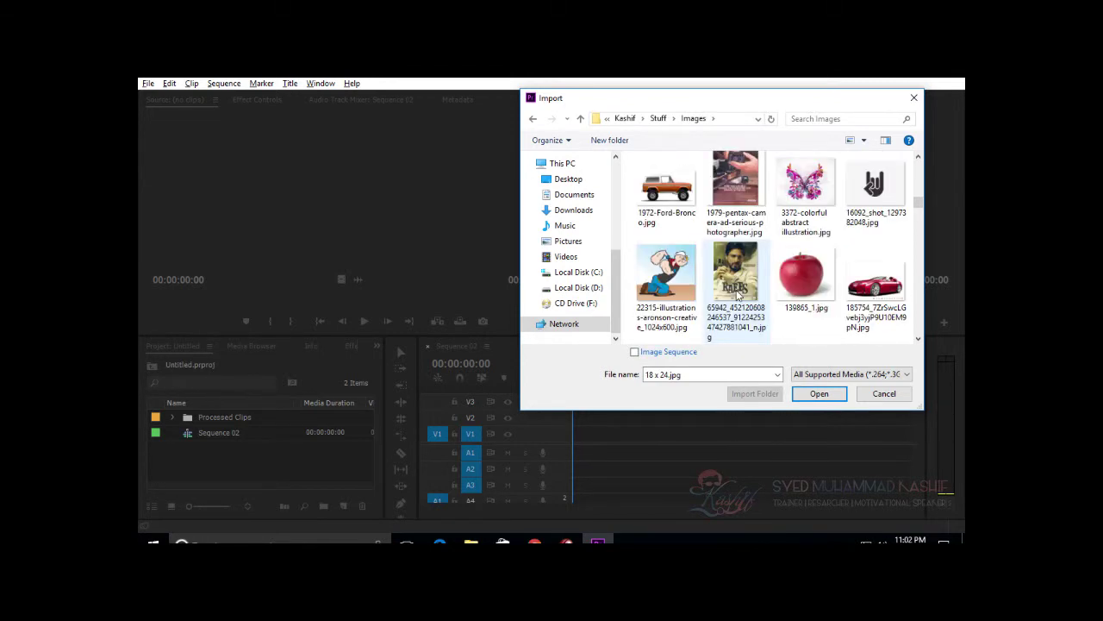
scroll(737, 295, down, 6)
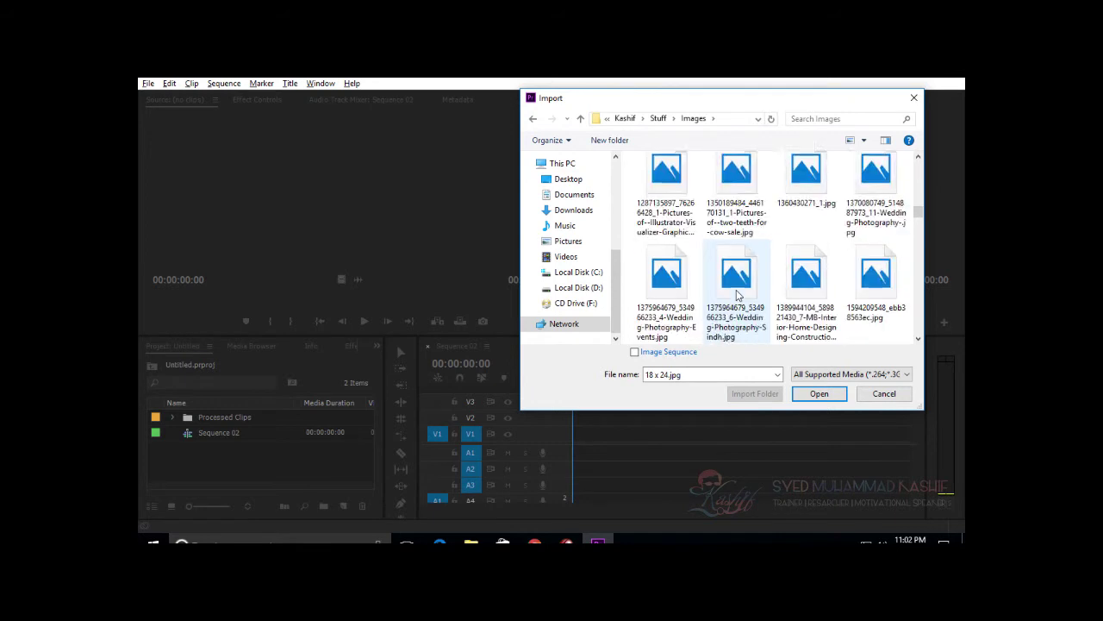
scroll(737, 295, down, 5)
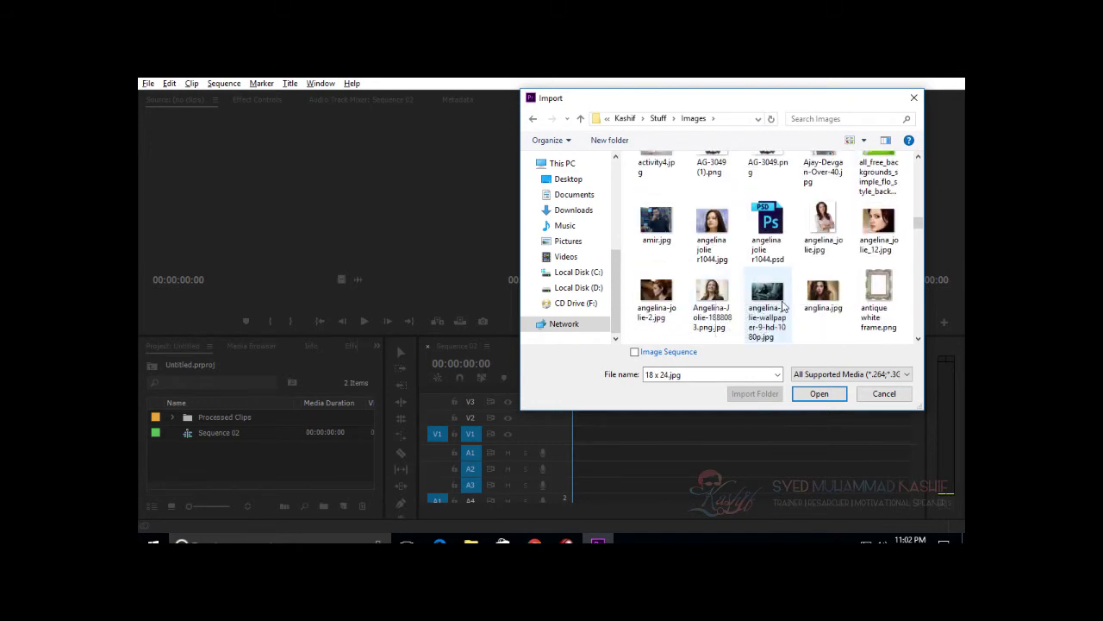
ctrl+click(814, 300)
Step: Add the bollywood-actress wallpaper and the second fashion_photography background to the selection, import the files and dismiss the import failure
scroll(780, 311, down, 4)
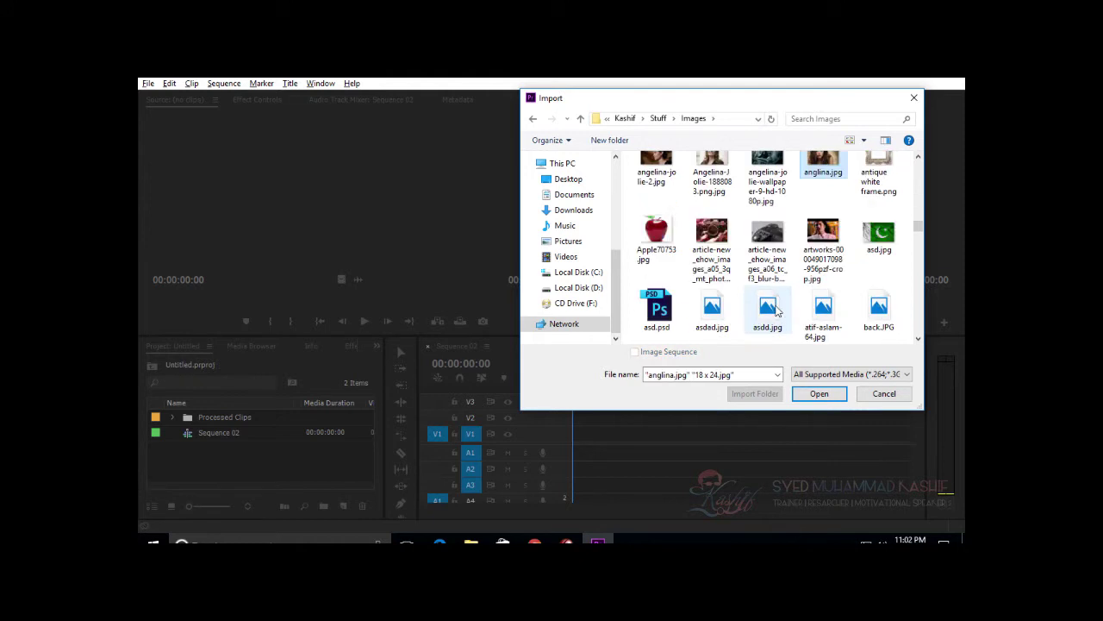
scroll(779, 312, down, 3)
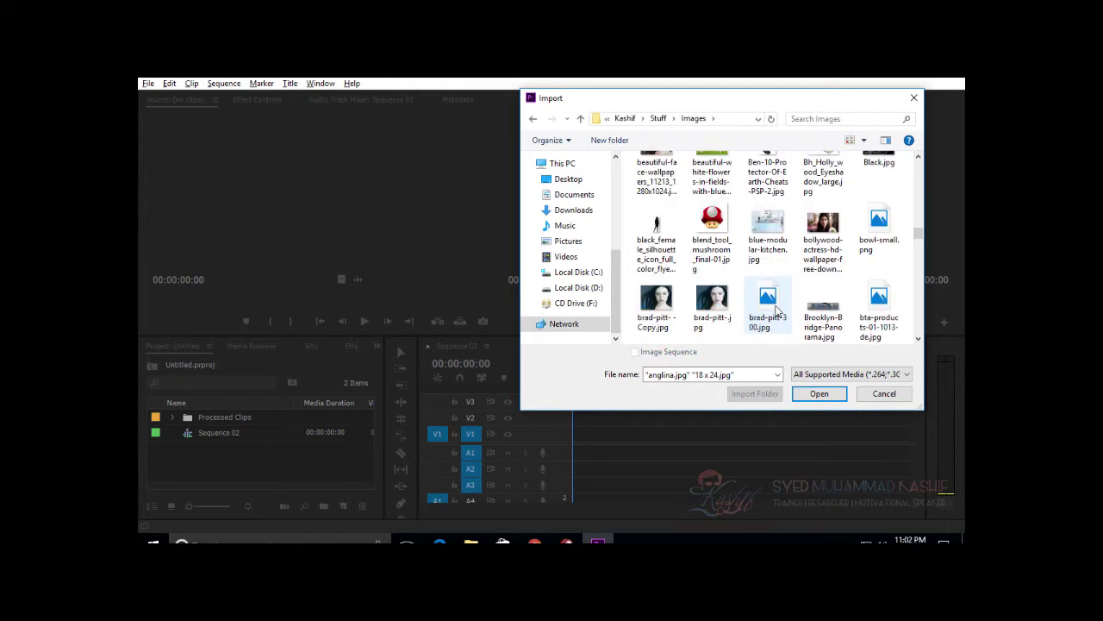
scroll(778, 310, up, 1)
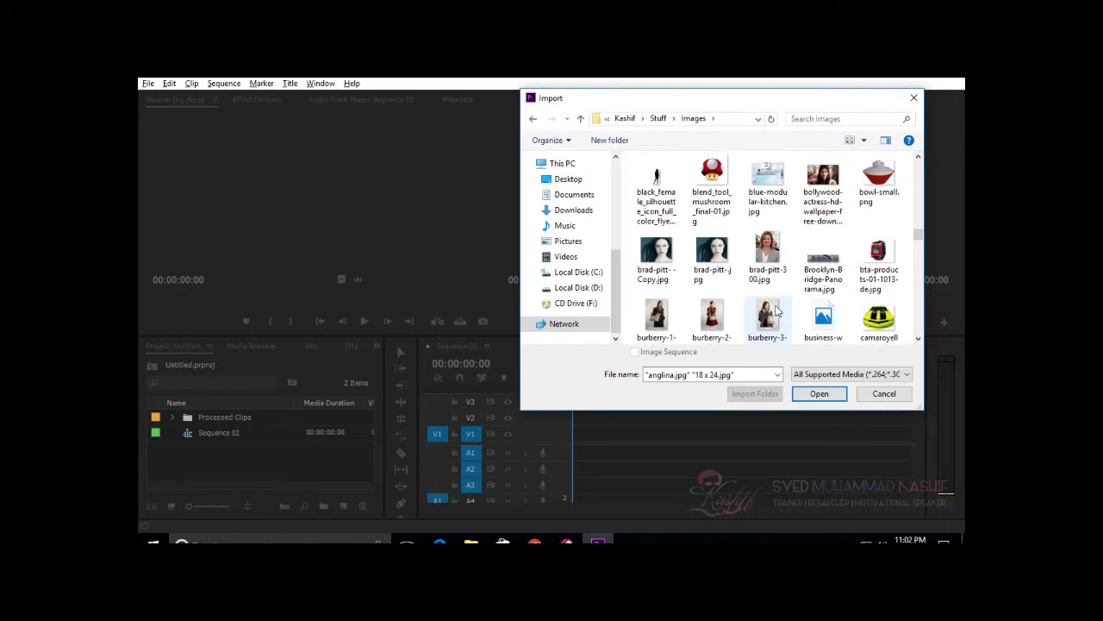
ctrl+click(824, 185)
scroll(759, 296, down, 6)
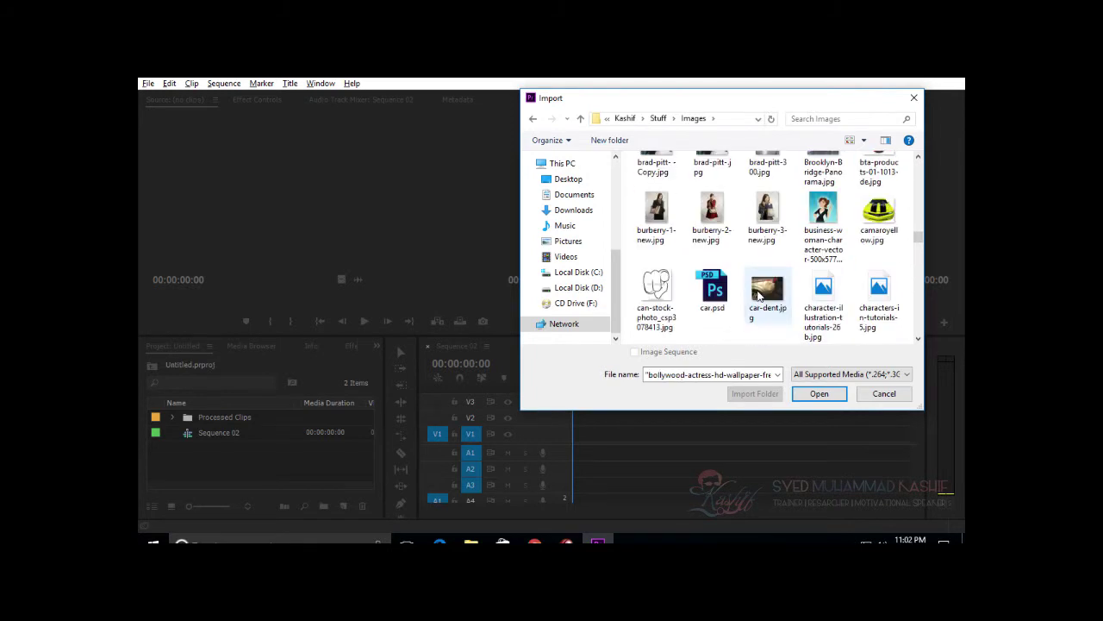
scroll(759, 296, down, 8)
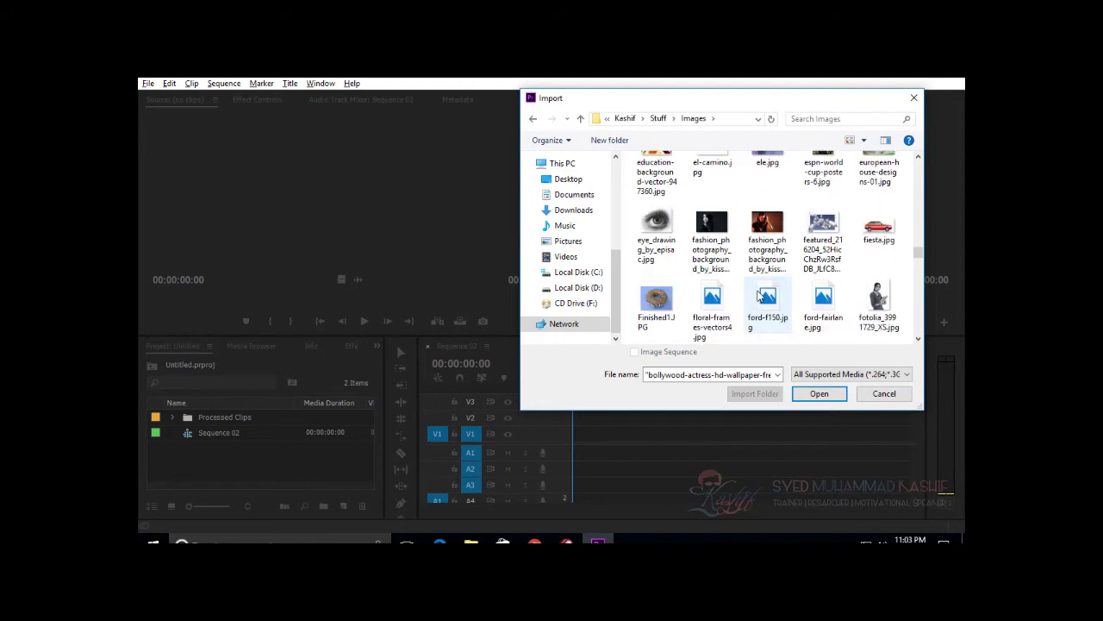
ctrl+click(767, 232)
click(819, 393)
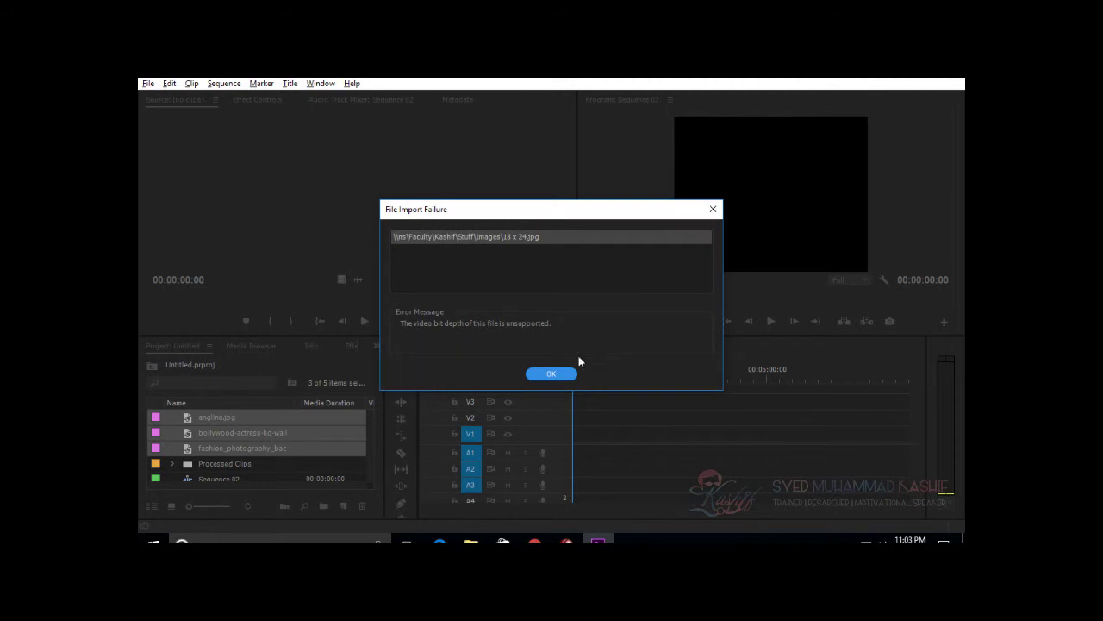
click(560, 373)
Step: Place the three imported images one after another on V1 at the start of Sequence 02
drag(203, 422, 576, 434)
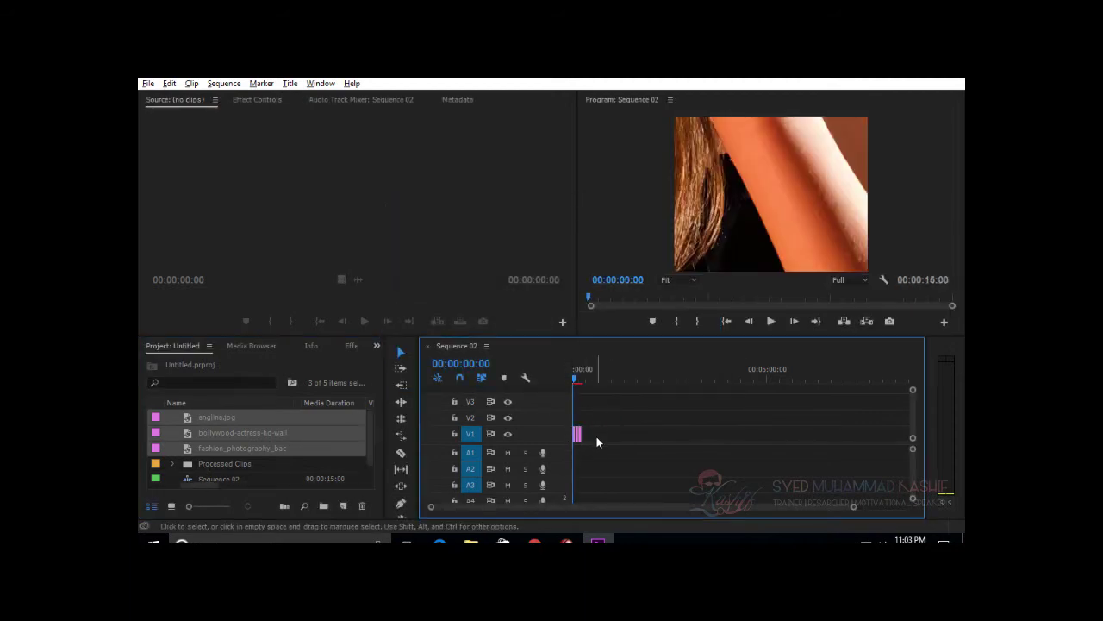
key(equal)
key(equal)
key(equal)
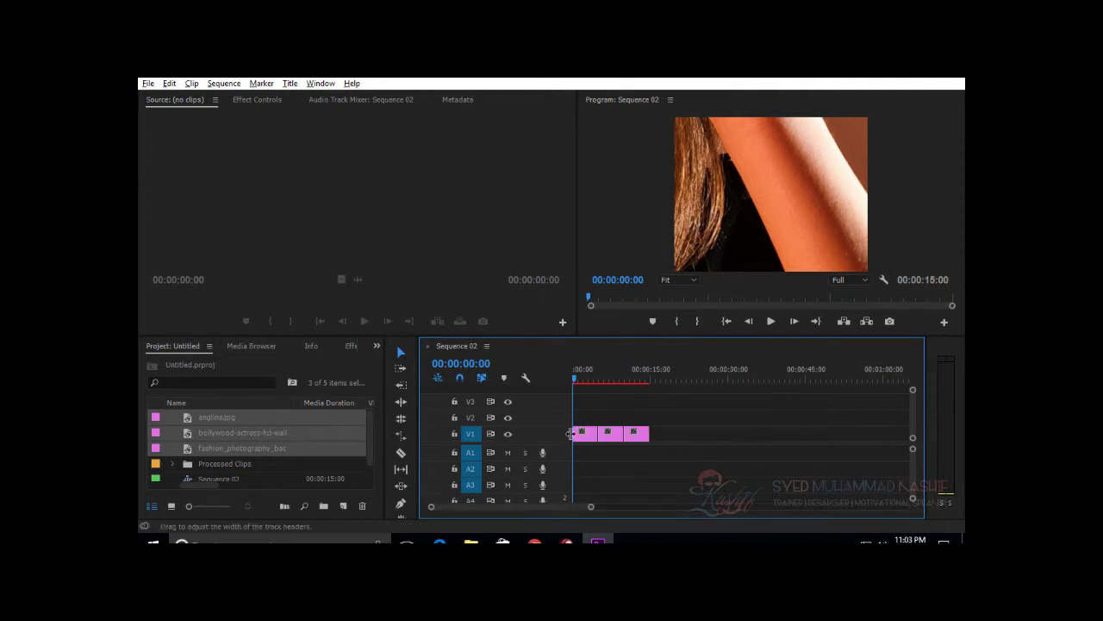
Step: Scale the first image, the fashion photo, down to about 11% so it fills the program frame
click(773, 219)
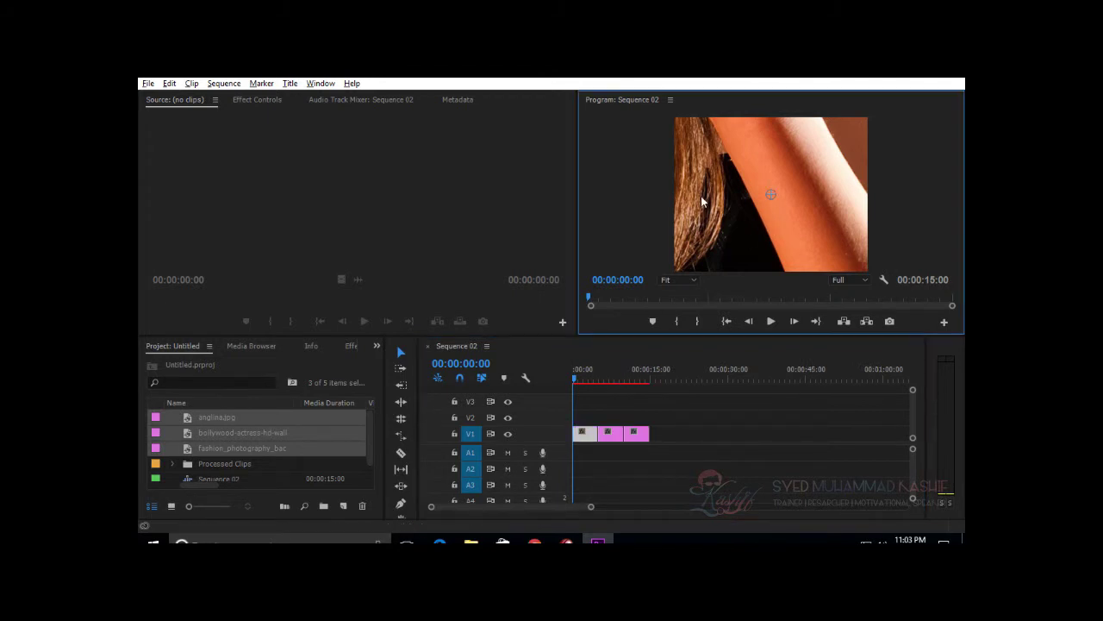
click(684, 280)
click(689, 313)
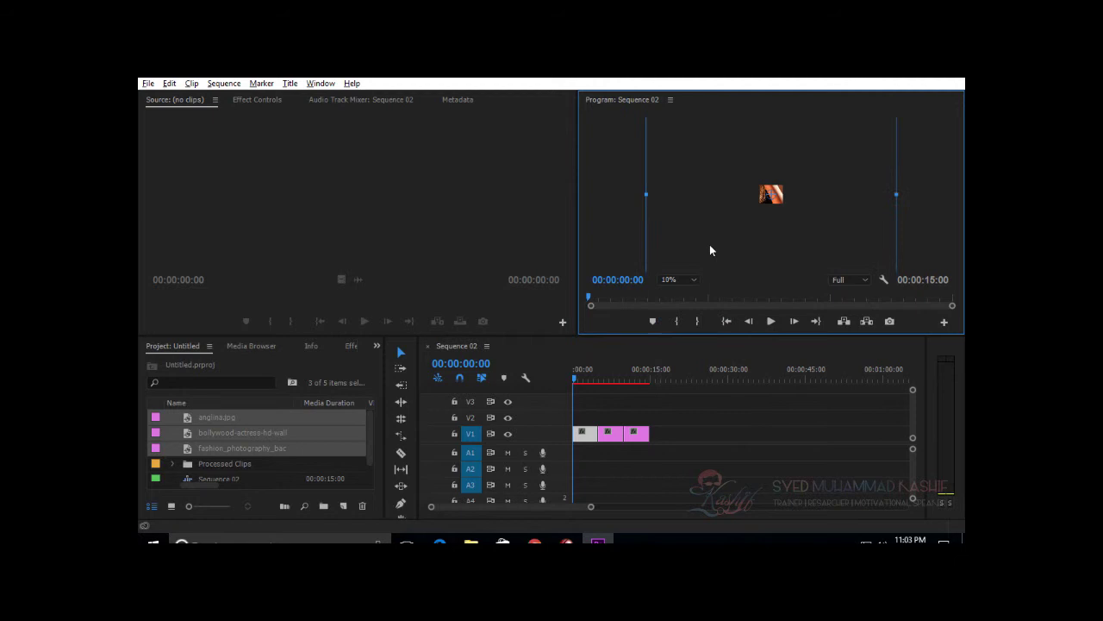
drag(647, 195, 757, 195)
click(681, 279)
click(689, 293)
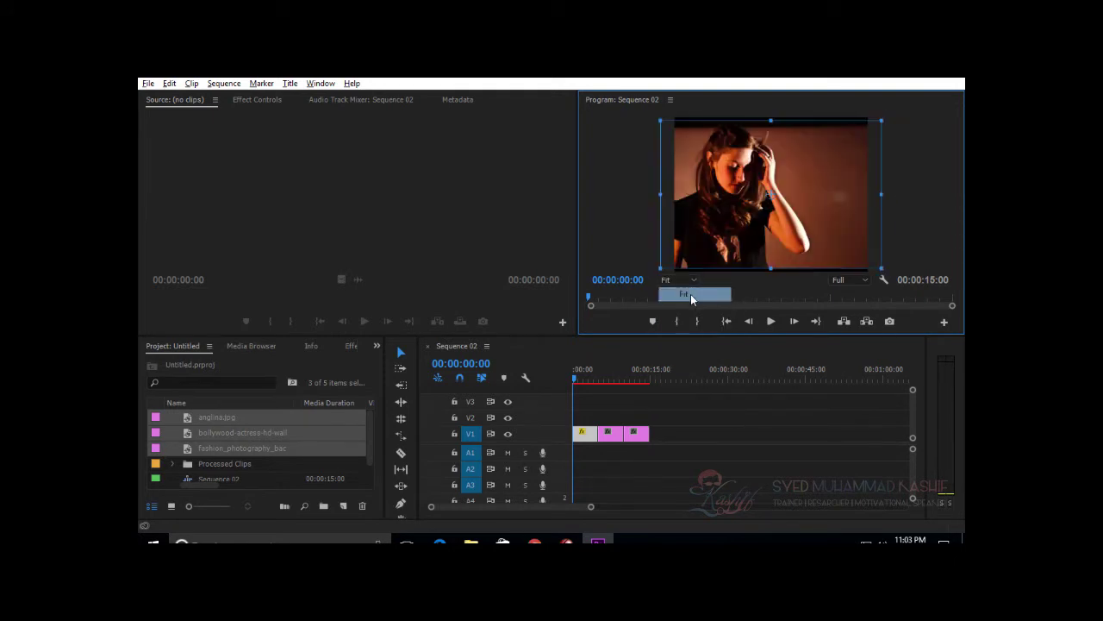
mouse_move(661, 195)
mouse_down()
mouse_move(682, 191)
mouse_move(655, 197)
mouse_up()
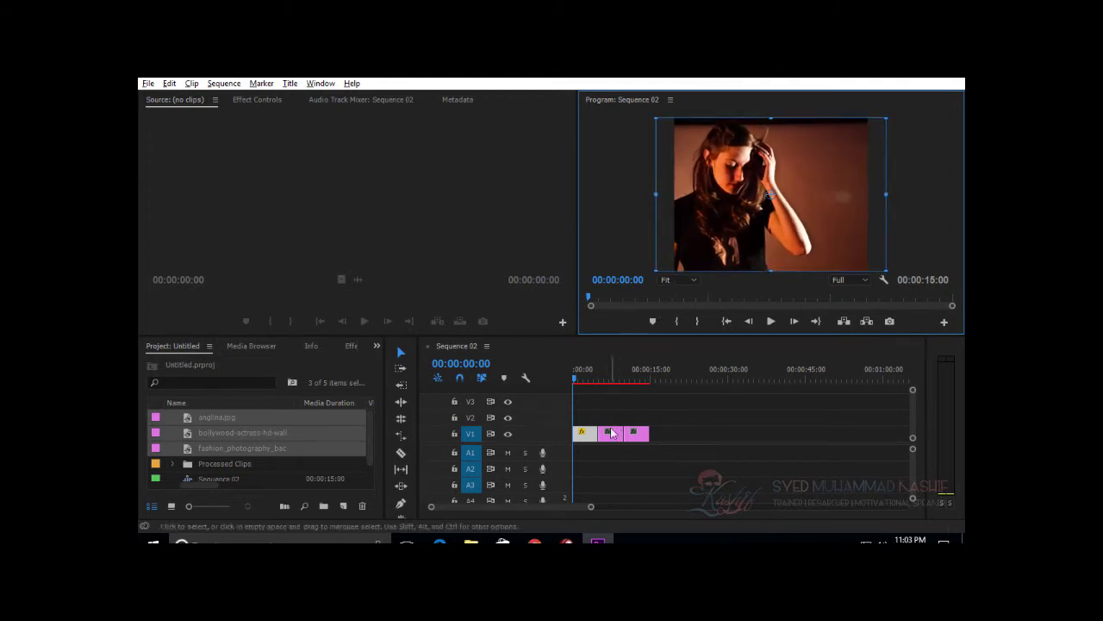
Step: Scale the second image on V1 down to fill the frame height and shift it slightly to the right
click(613, 377)
click(731, 200)
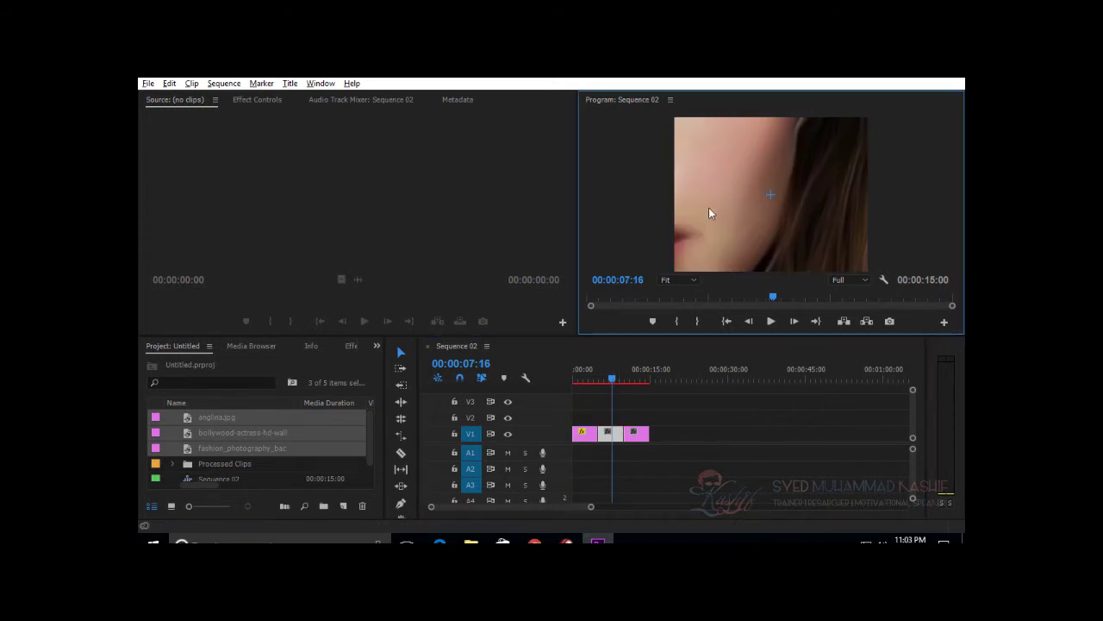
click(673, 281)
click(672, 313)
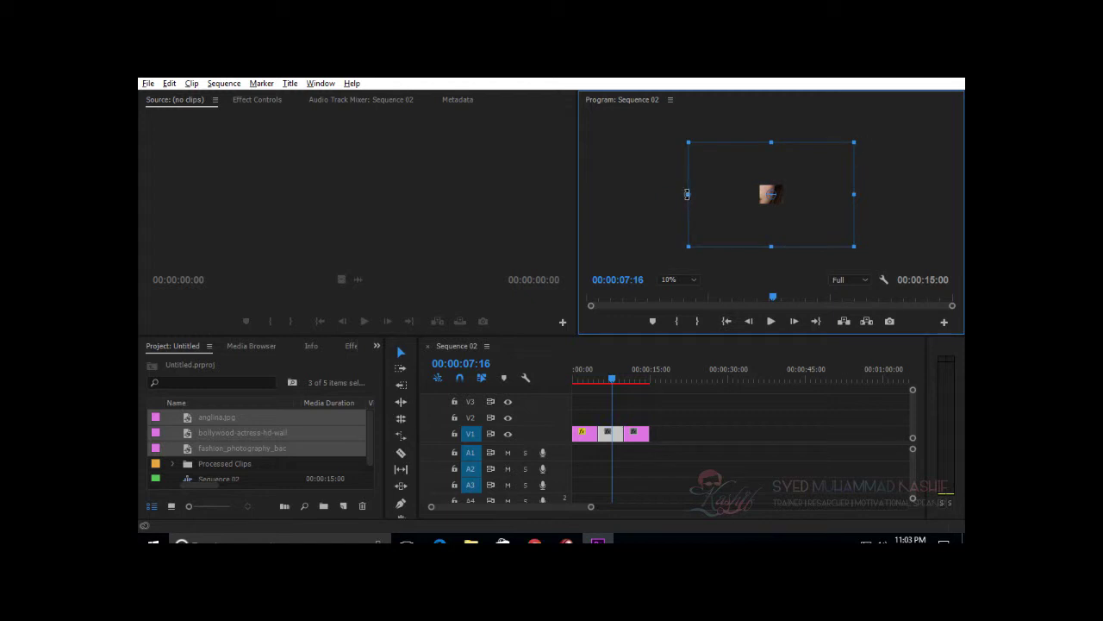
drag(687, 194, 745, 219)
click(679, 279)
click(681, 291)
drag(679, 198, 646, 204)
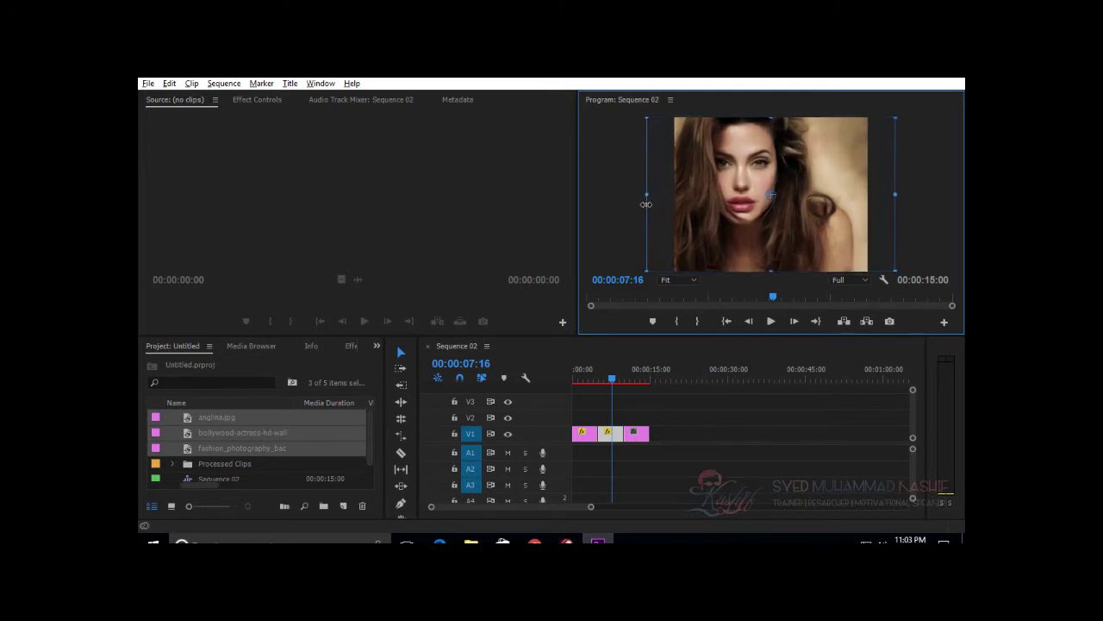
drag(715, 257, 733, 253)
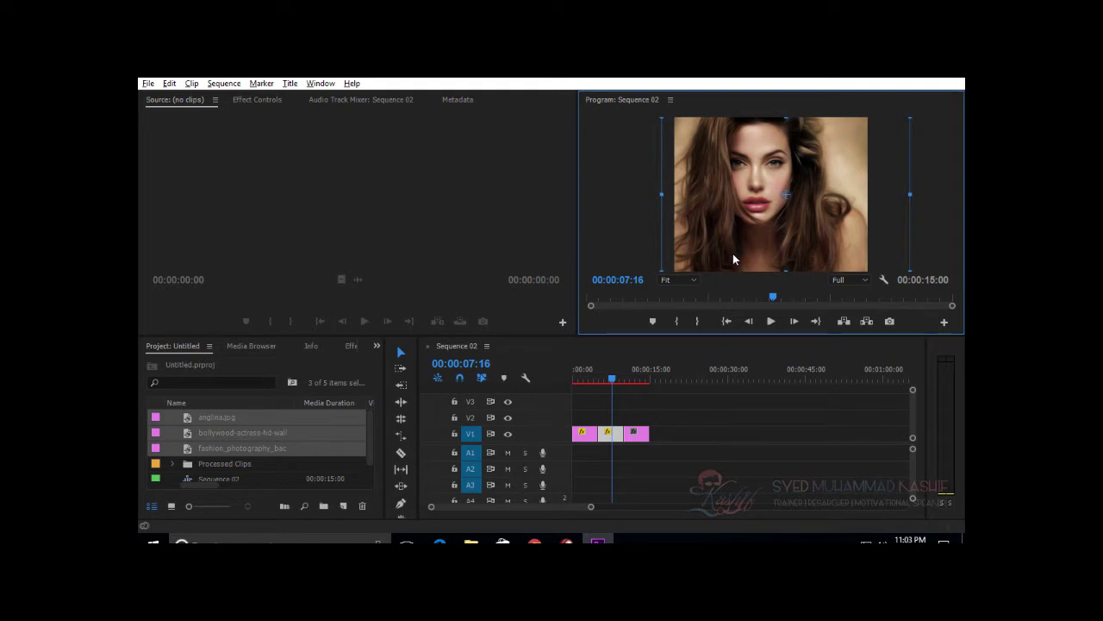
Step: Scale the third image on V1 down at 00:00:13:00 so the woman's whole face fits within the frame
click(637, 435)
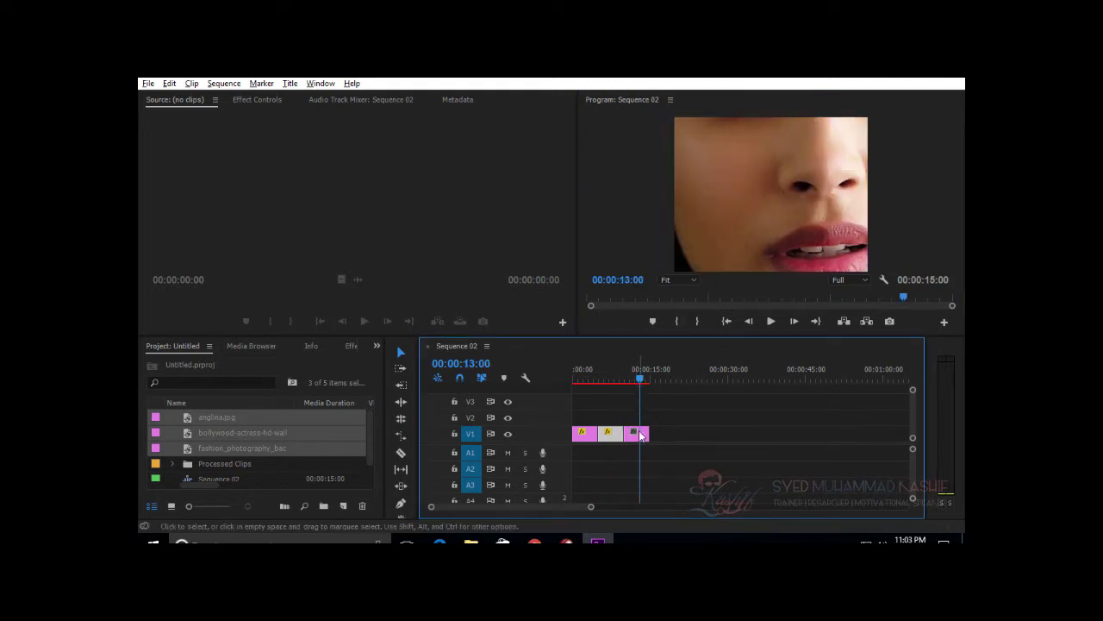
click(731, 242)
click(678, 280)
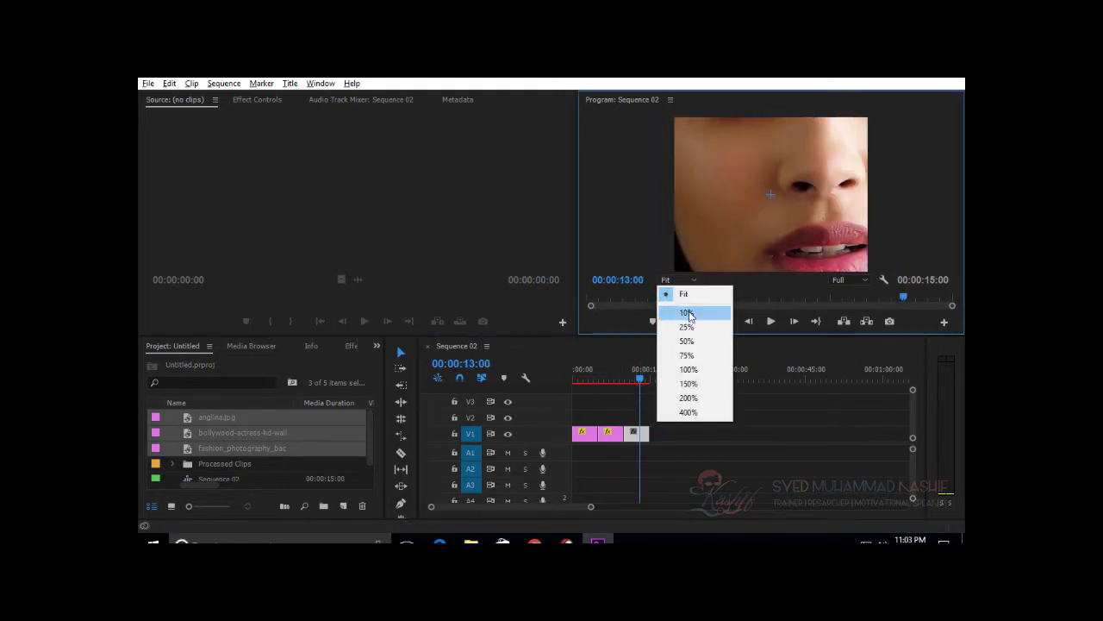
click(687, 313)
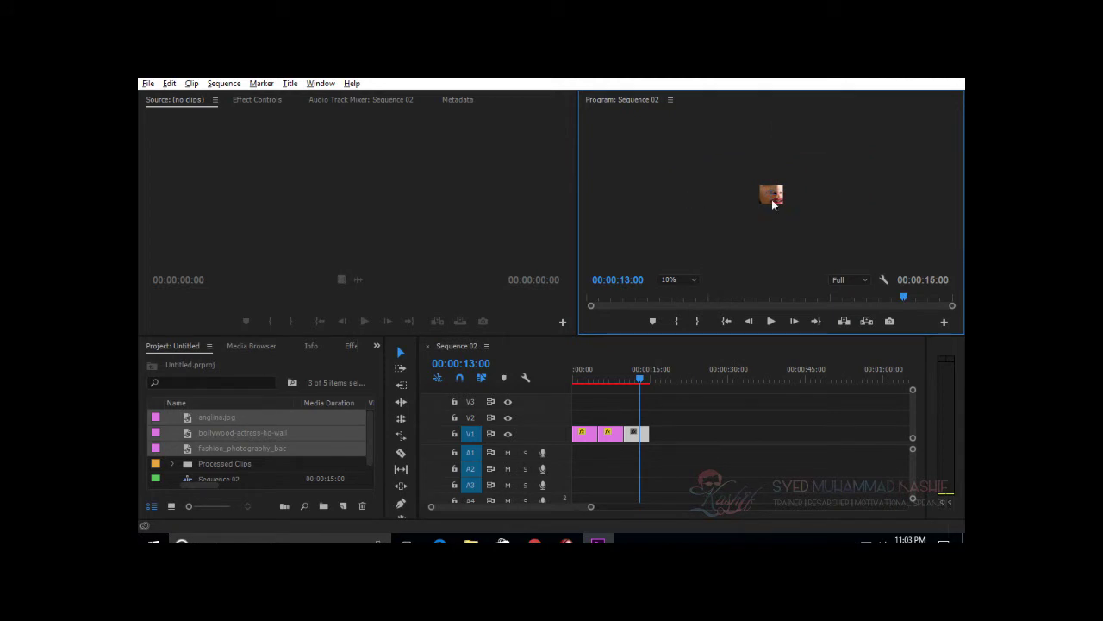
double_click(776, 197)
drag(852, 253, 798, 209)
click(679, 279)
click(686, 294)
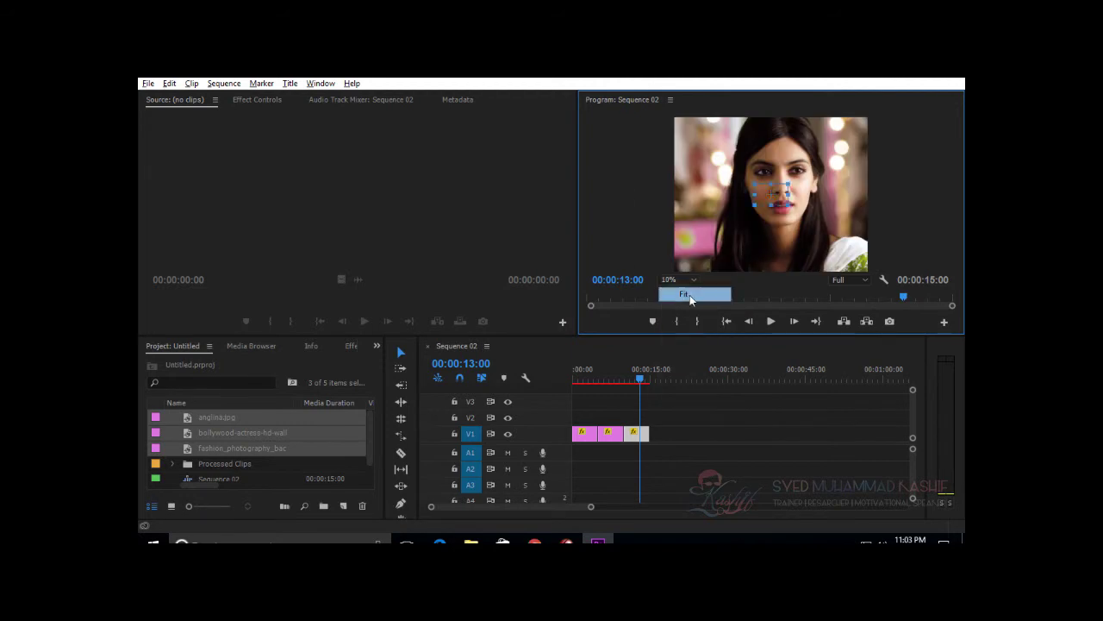
drag(632, 196, 650, 202)
Step: Select the first image clip, move the playhead to 00:00:00:09 and show its effect controls alongside the effects library
click(584, 417)
click(585, 431)
click(577, 371)
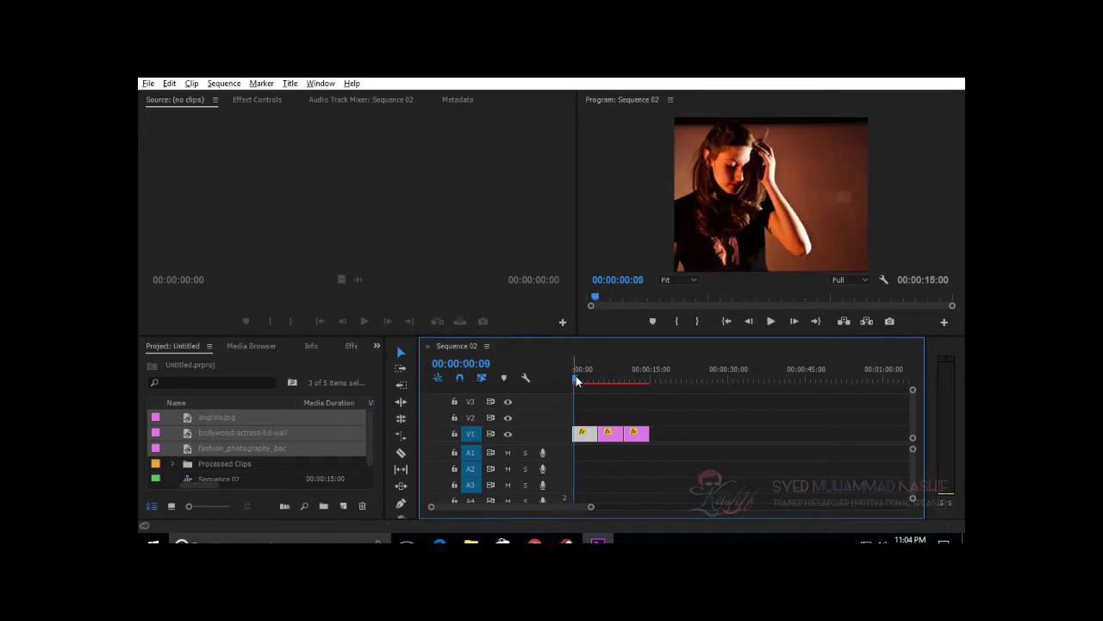
click(350, 346)
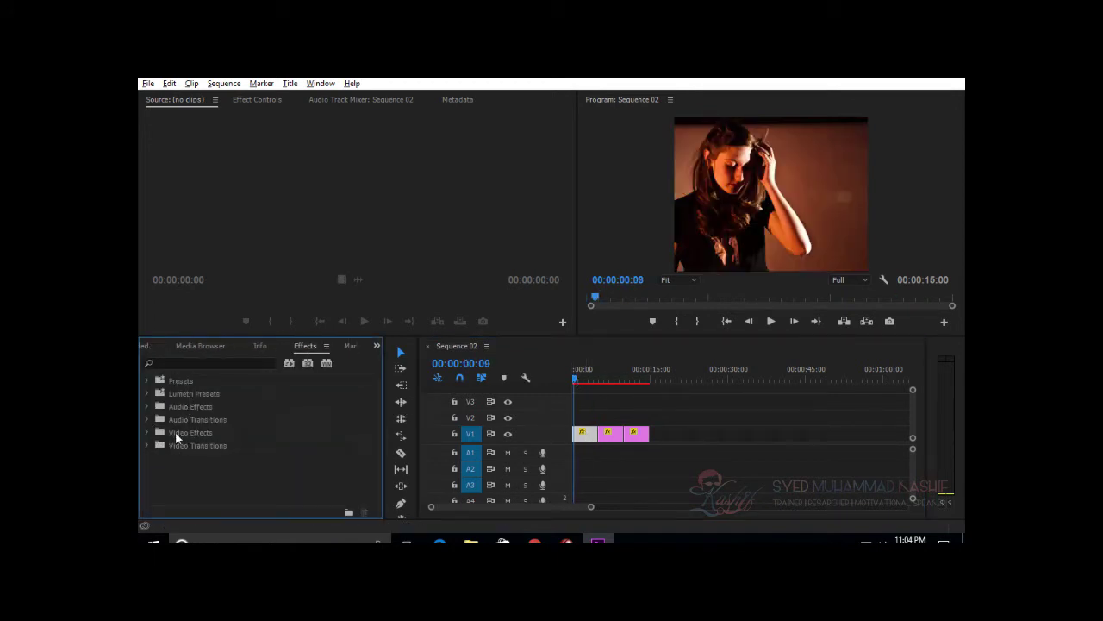
click(249, 100)
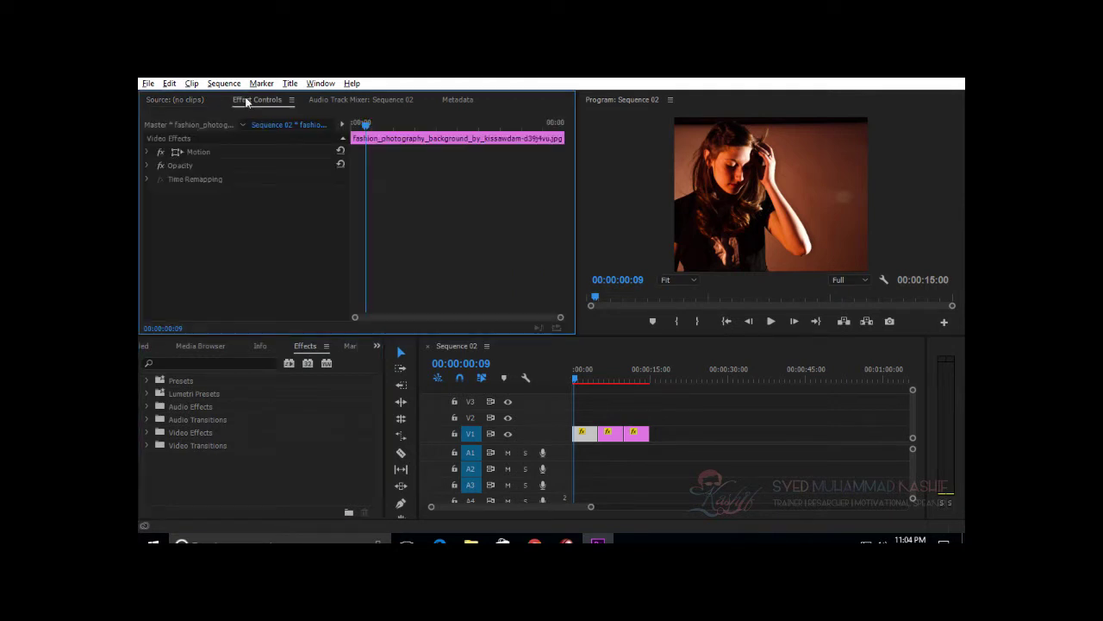
key(ctrl+s)
Step: Expand the Motion properties and enable Position animation at 00:00:00:09, clearing the first keyframe and enabling it again
click(149, 152)
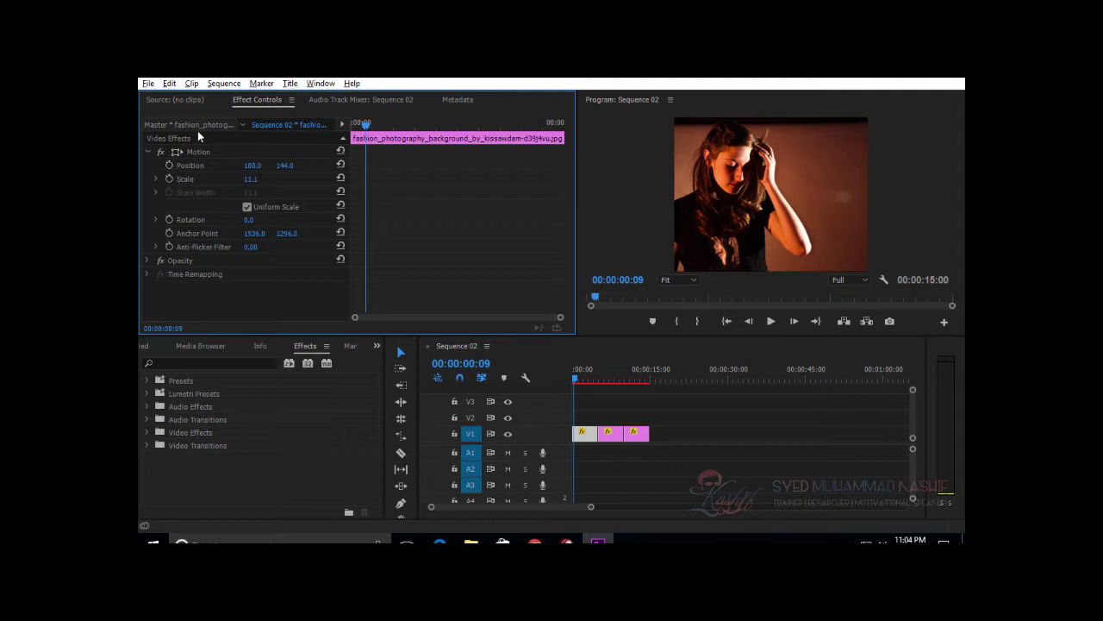
click(168, 163)
click(169, 163)
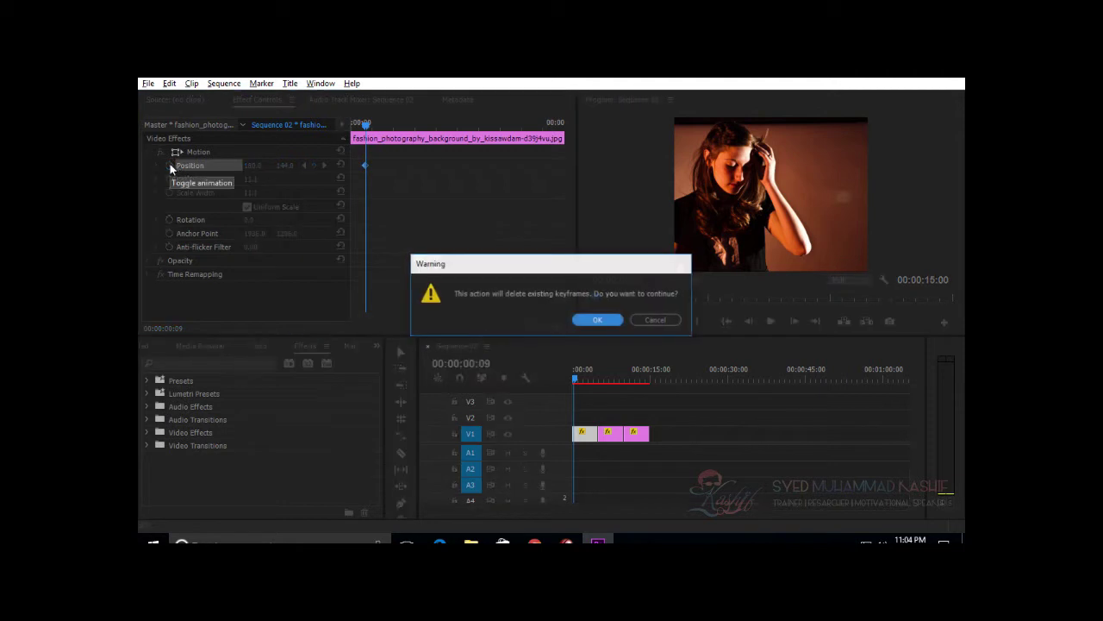
click(595, 320)
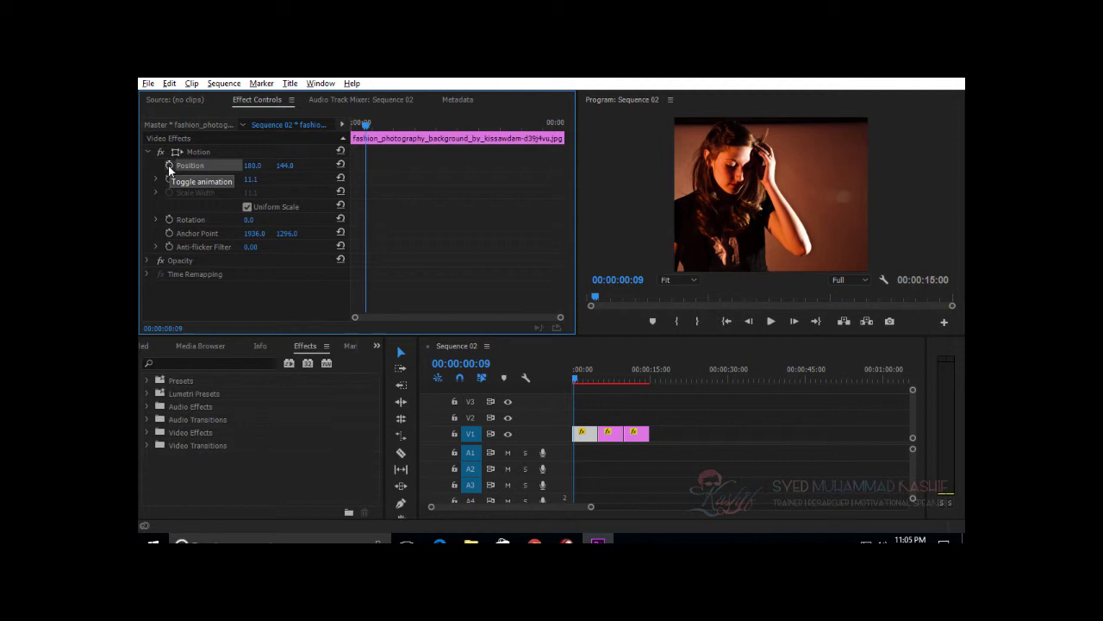
click(170, 164)
Step: Try a second Position keyframe at 00:00:01:00 that shifts the image, and play the move back
drag(366, 124, 396, 124)
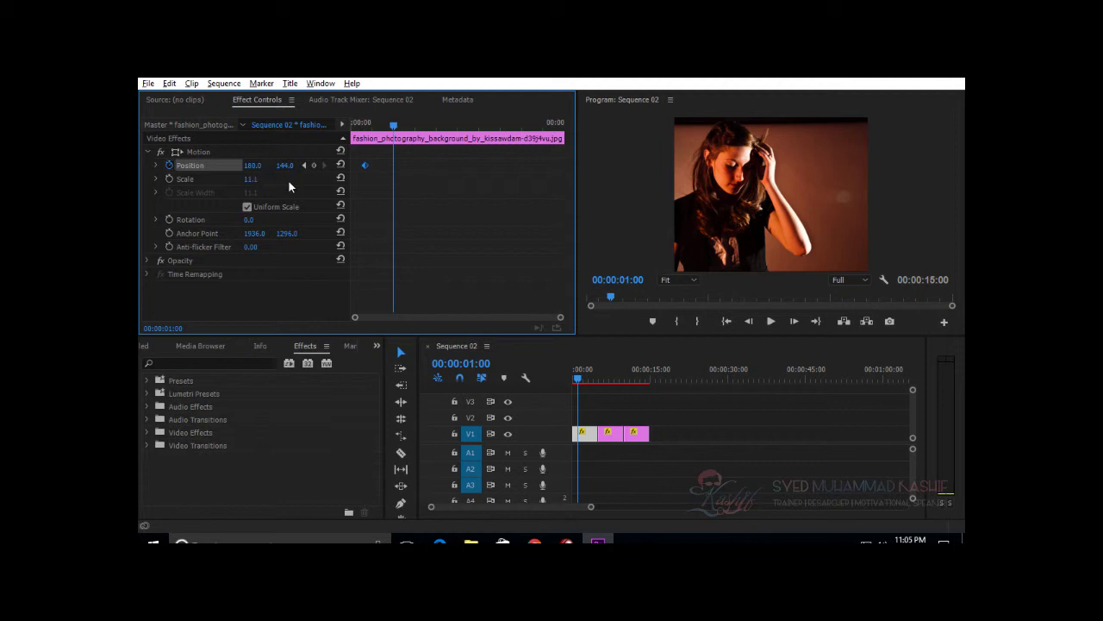
drag(252, 168, 342, 176)
drag(389, 123, 361, 128)
key(space)
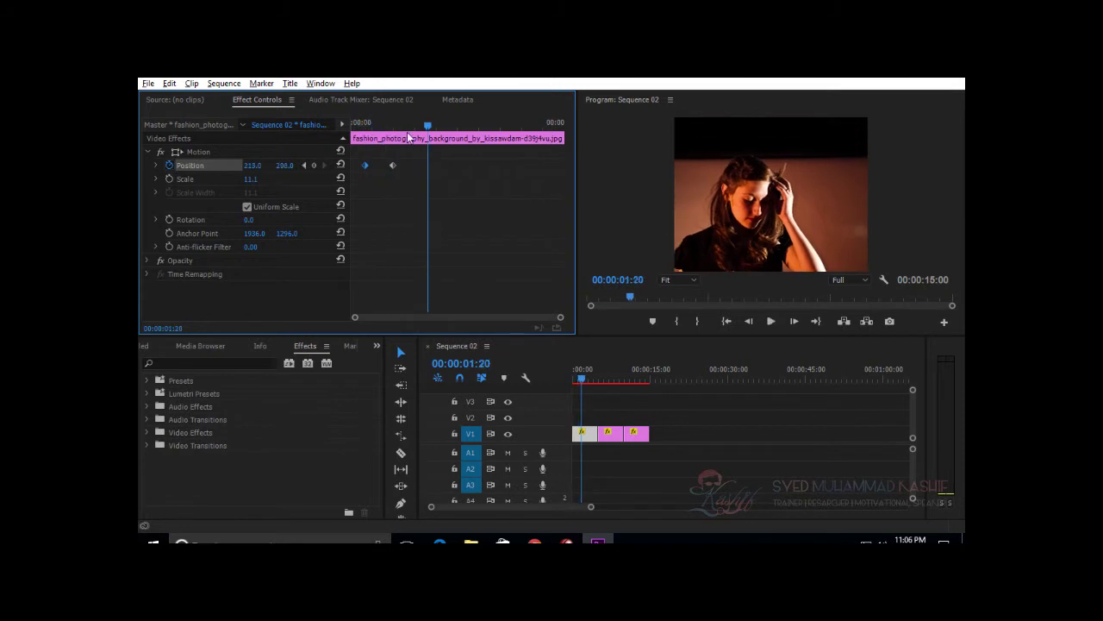
click(386, 125)
mouse_move(386, 131)
mouse_down()
mouse_move(364, 131)
mouse_move(393, 131)
mouse_up()
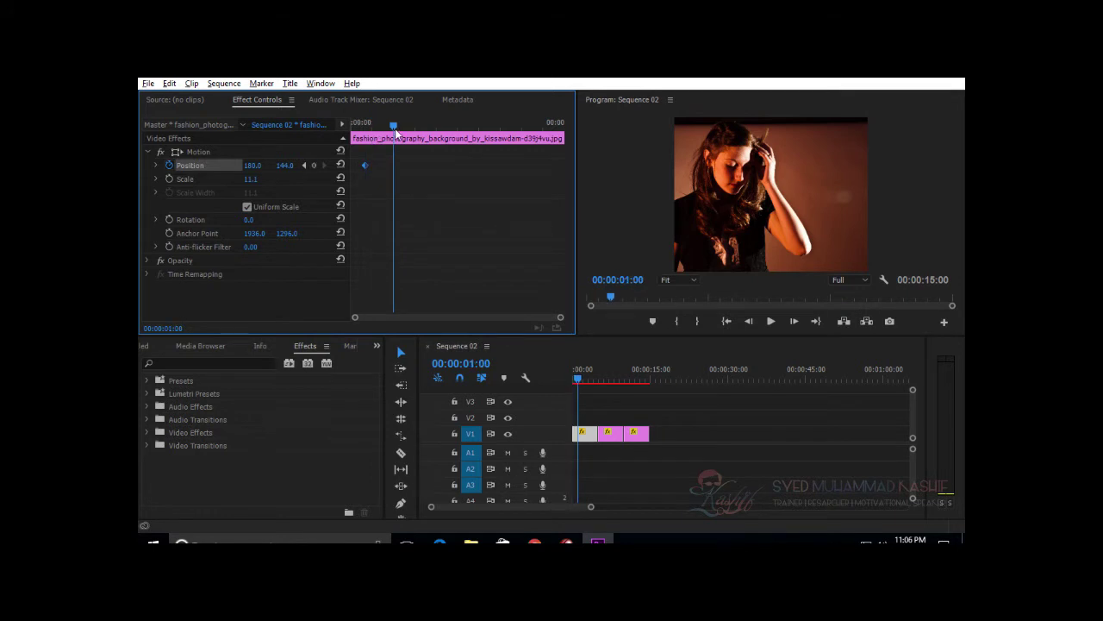
Step: Create a second Position keyframe at 00:00:01:00 with the image shifted horizontally to about X 214 and Y kept at 144
click(255, 165)
text(180)
key(Return)
drag(271, 168, 299, 170)
Step: Create a third Position keyframe at 00:00:01:17 with the image raised vertically, and return the playhead to 00:00:00:07
drag(393, 126, 422, 129)
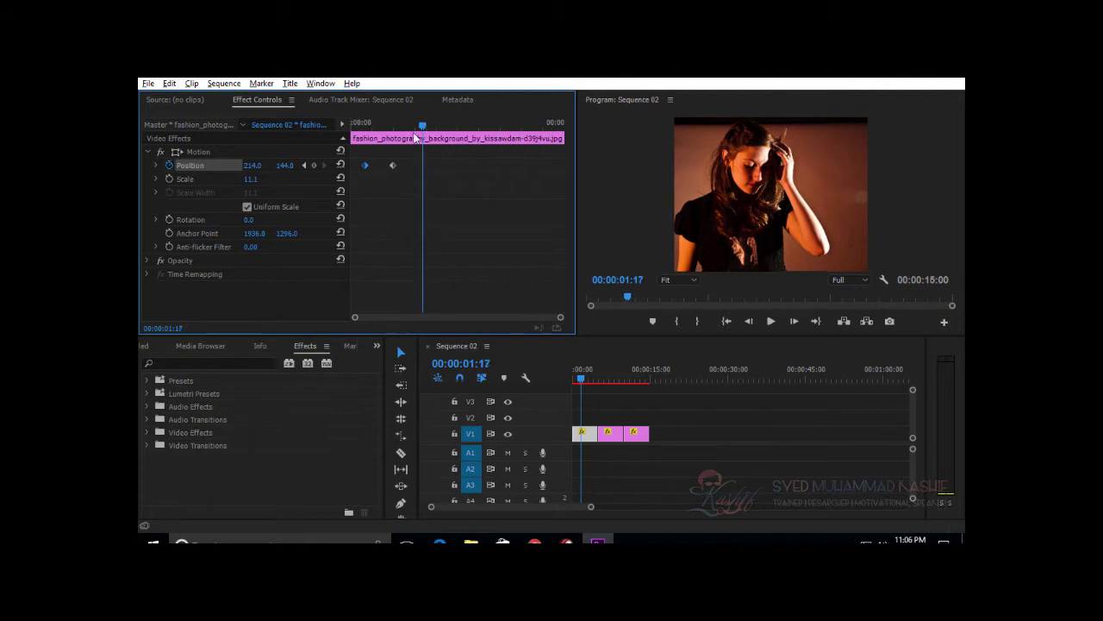
mouse_move(300, 169)
mouse_down()
mouse_move(245, 172)
mouse_move(283, 167)
mouse_up()
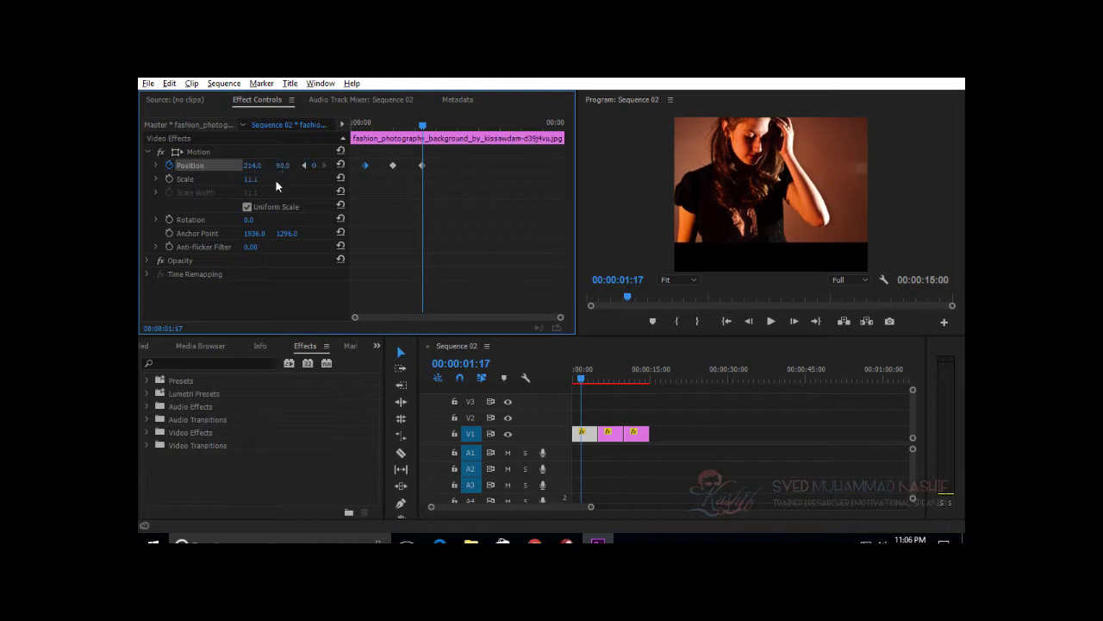
drag(419, 126, 362, 133)
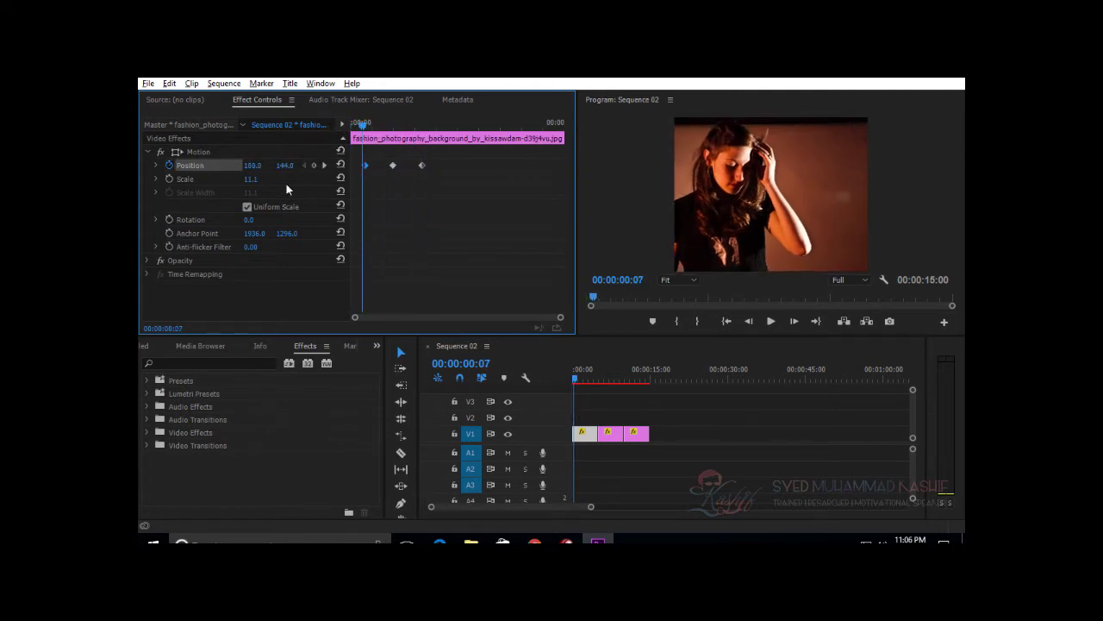
Step: Animate Scale from an enlarged value at 00:00:00:07 down to 11.1, moving the end keyframe from 00:00:01:00 to 00:00:01:17
click(171, 180)
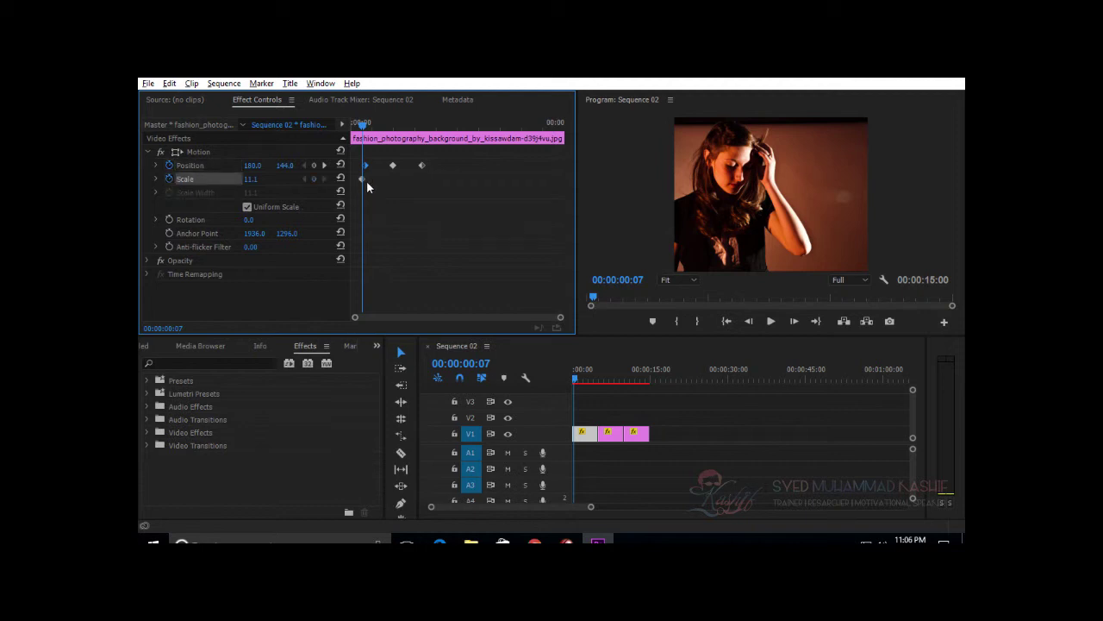
drag(252, 186, 278, 184)
drag(362, 123, 394, 130)
drag(244, 184, 200, 173)
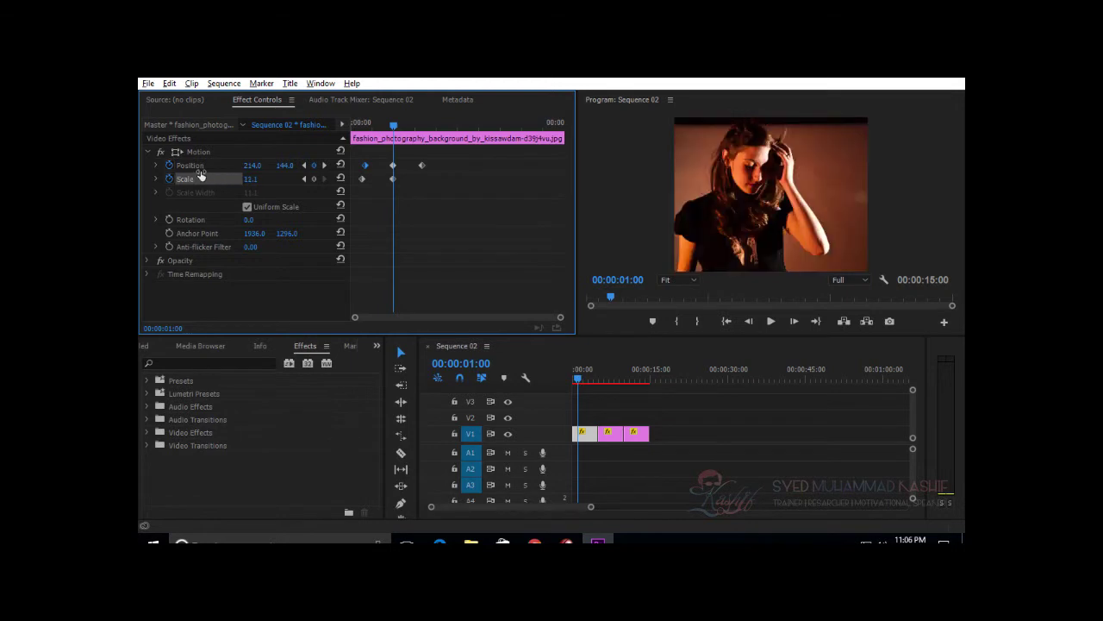
drag(393, 178, 421, 181)
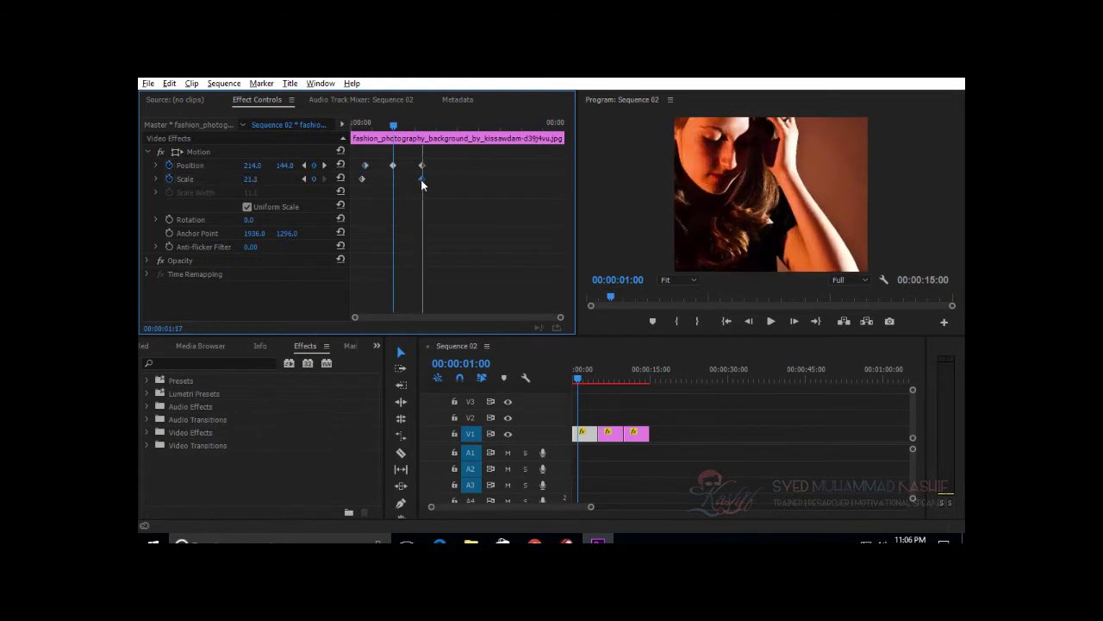
drag(400, 130, 425, 136)
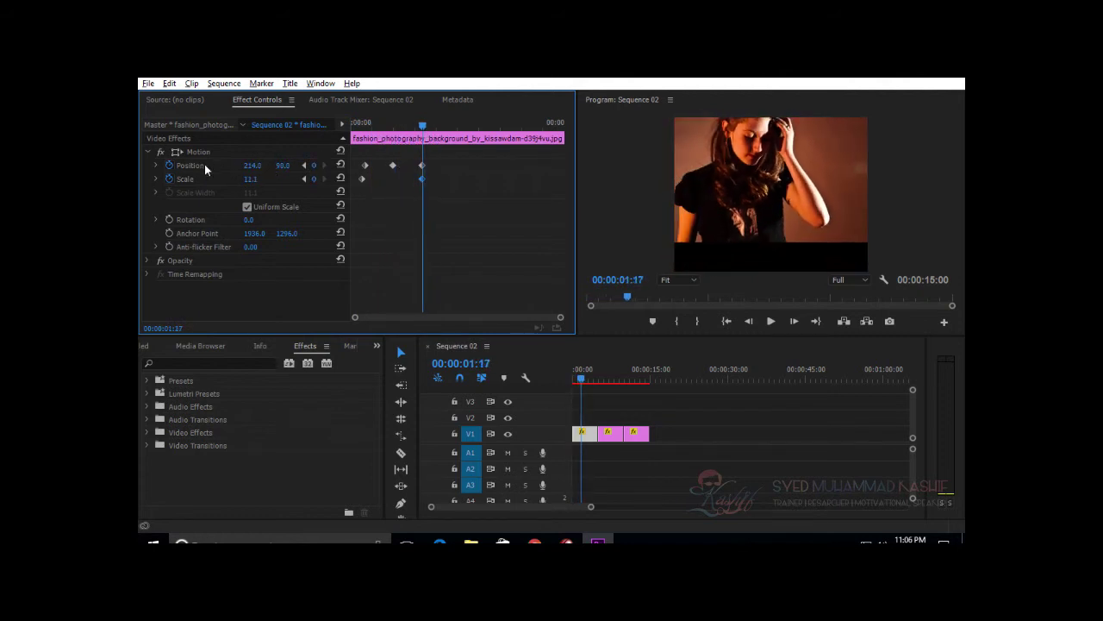
Step: Step between the Position keyframes and set the vertical position of the one at 00:00:01:17 to 156
click(304, 164)
click(323, 165)
click(303, 164)
click(323, 166)
click(282, 166)
text(144)
key(Return)
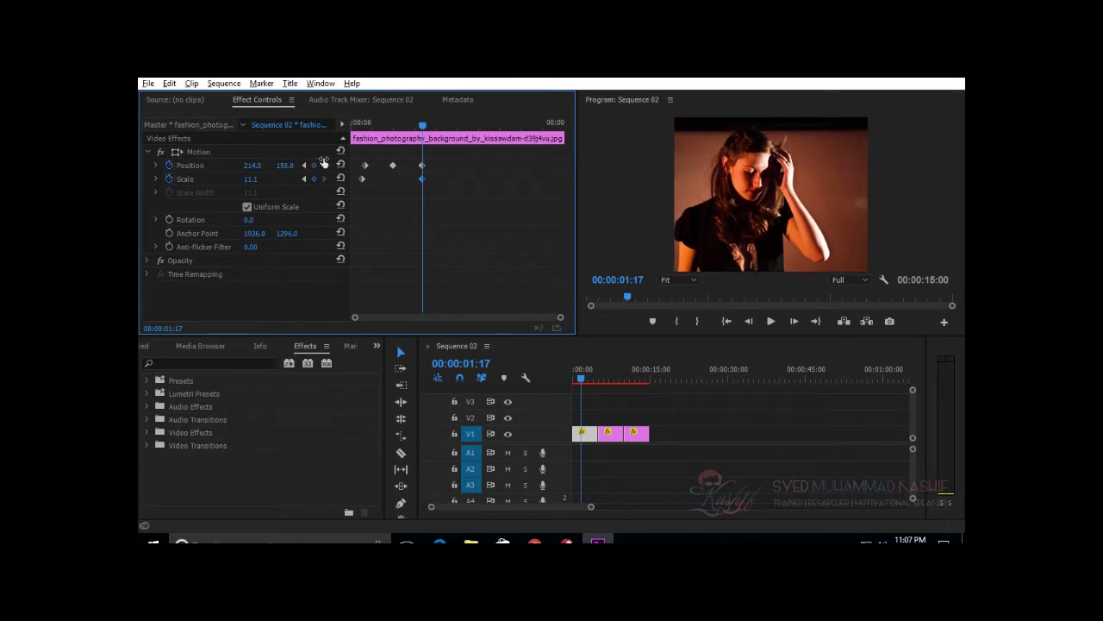
Step: Move the second Scale keyframe back to 00:00:01:00
click(414, 129)
drag(413, 129, 393, 180)
Step: Add a Position keyframe at 00:00:01:13 and remove it again
mouse_move(420, 128)
mouse_down()
mouse_move(358, 135)
mouse_move(425, 136)
mouse_move(369, 138)
mouse_move(416, 142)
mouse_up()
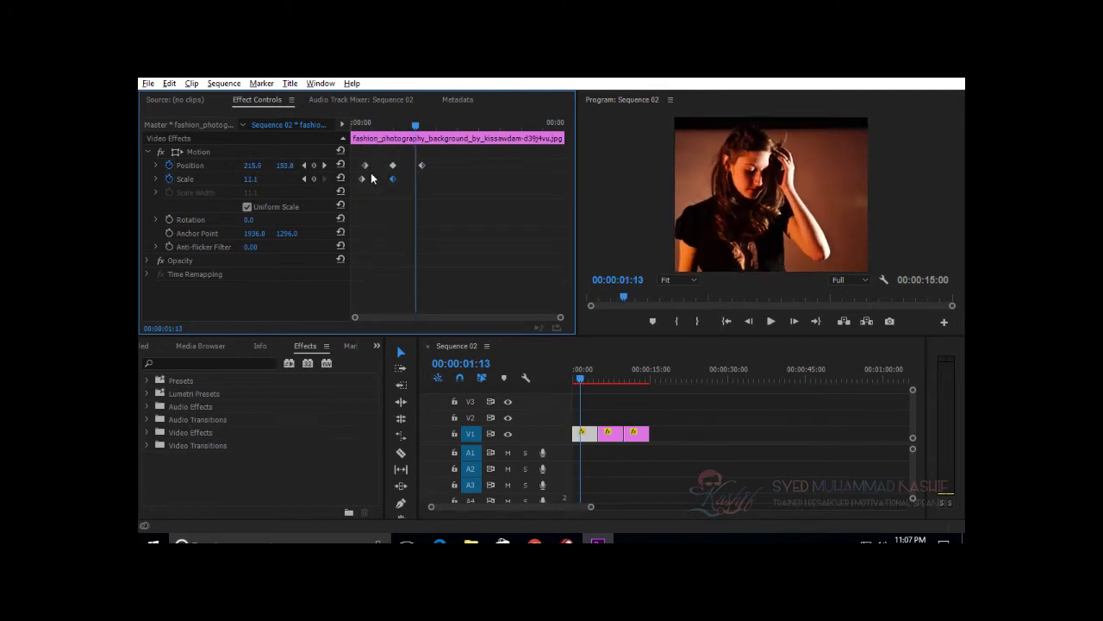
click(314, 165)
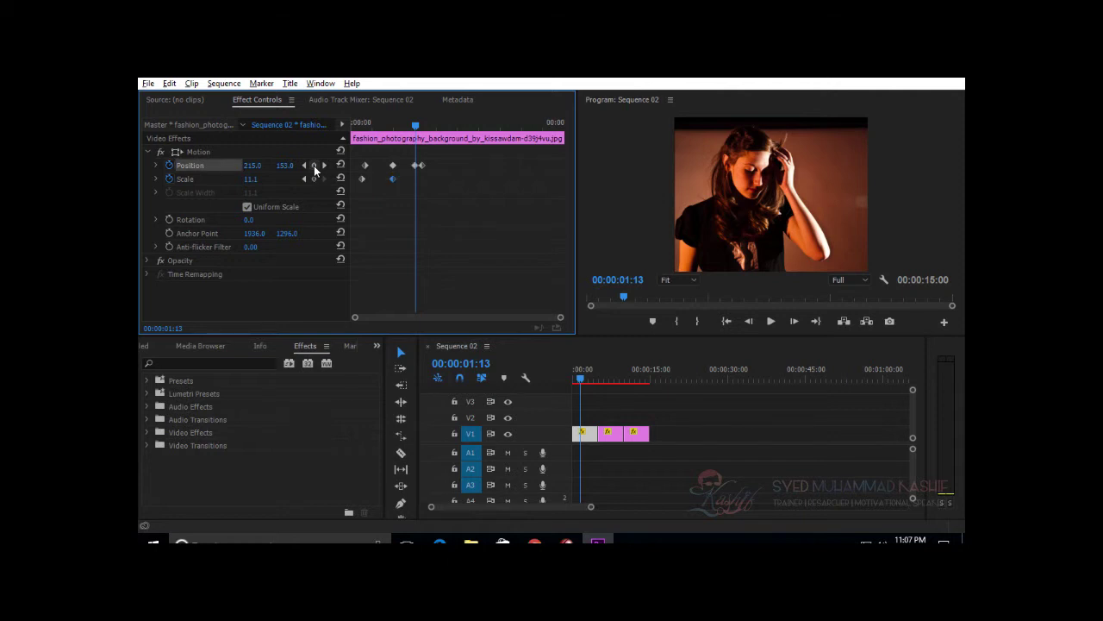
click(314, 165)
Step: Add a Position keyframe at 00:00:01:24, shift the third keyframe slightly earlier and lower the image there
drag(402, 129, 434, 131)
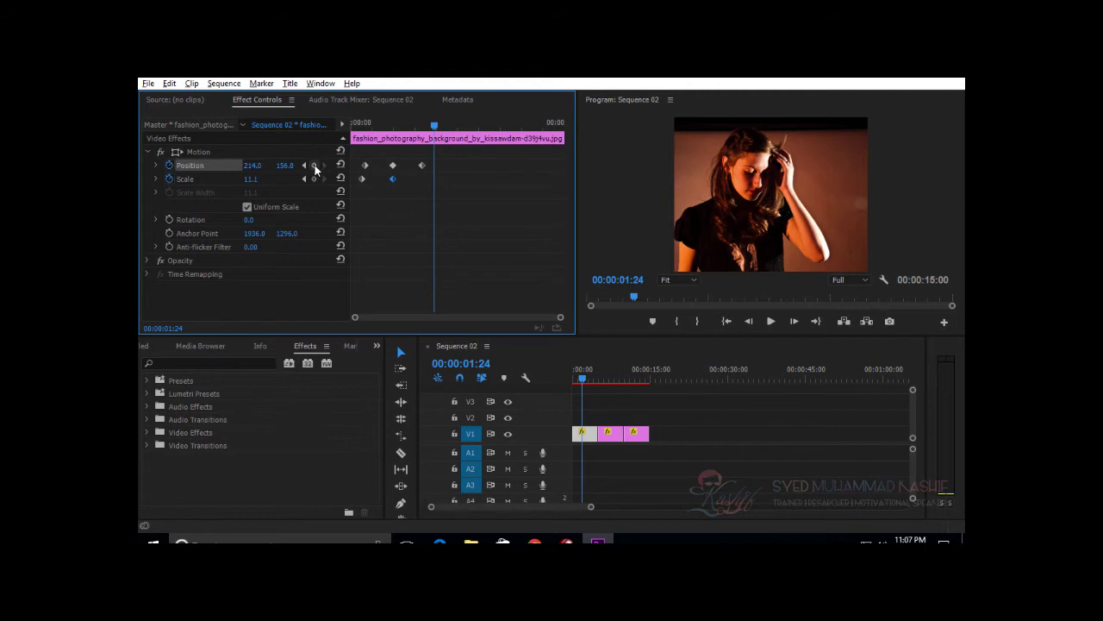
drag(423, 166, 413, 167)
click(301, 167)
click(305, 164)
mouse_move(289, 166)
mouse_down()
mouse_move(318, 158)
mouse_move(309, 172)
mouse_up()
Step: Play and scrub through the first clip to review its Position and Scale animation
click(411, 125)
key(space)
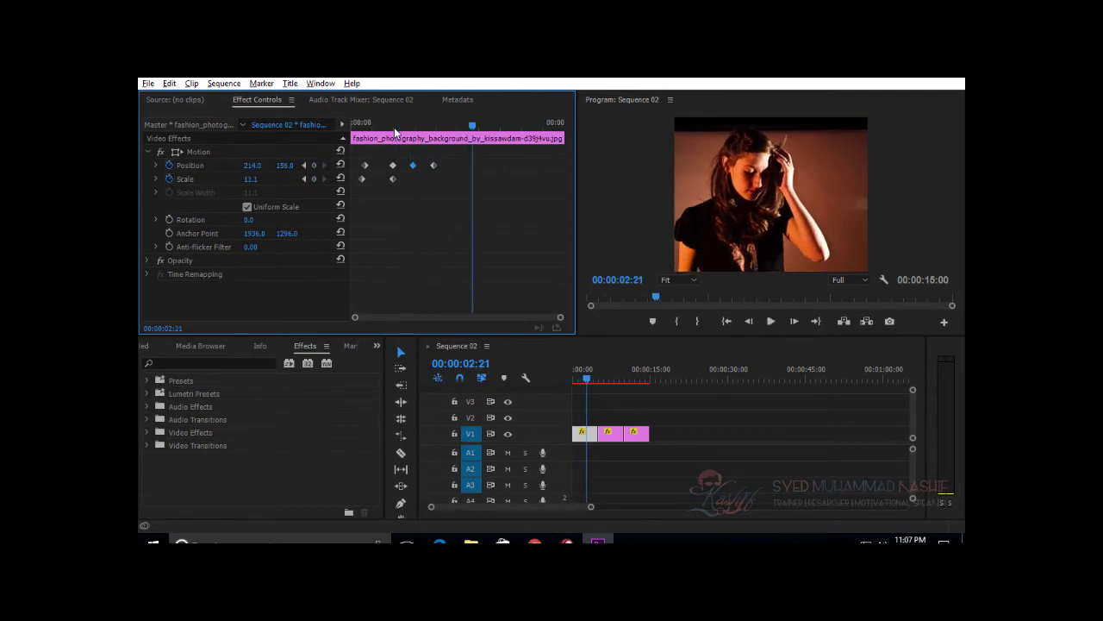
click(400, 126)
drag(400, 128, 428, 138)
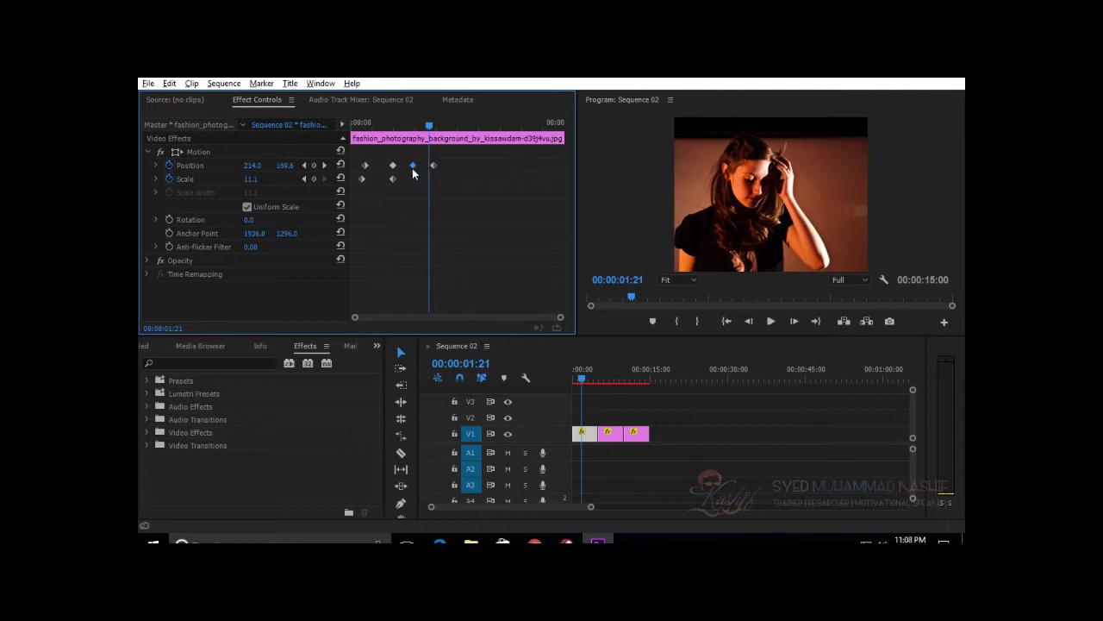
drag(418, 142, 385, 154)
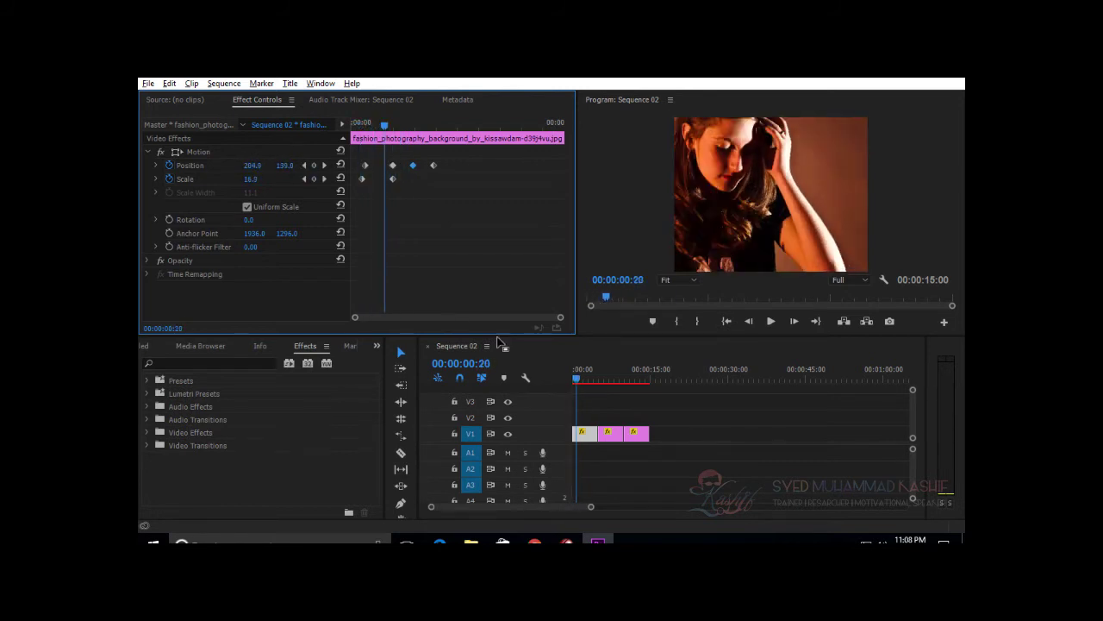
Step: Fit the whole sequence in the timeline and select the fashion photo clip with the playhead at 00:00:02:14
click(601, 415)
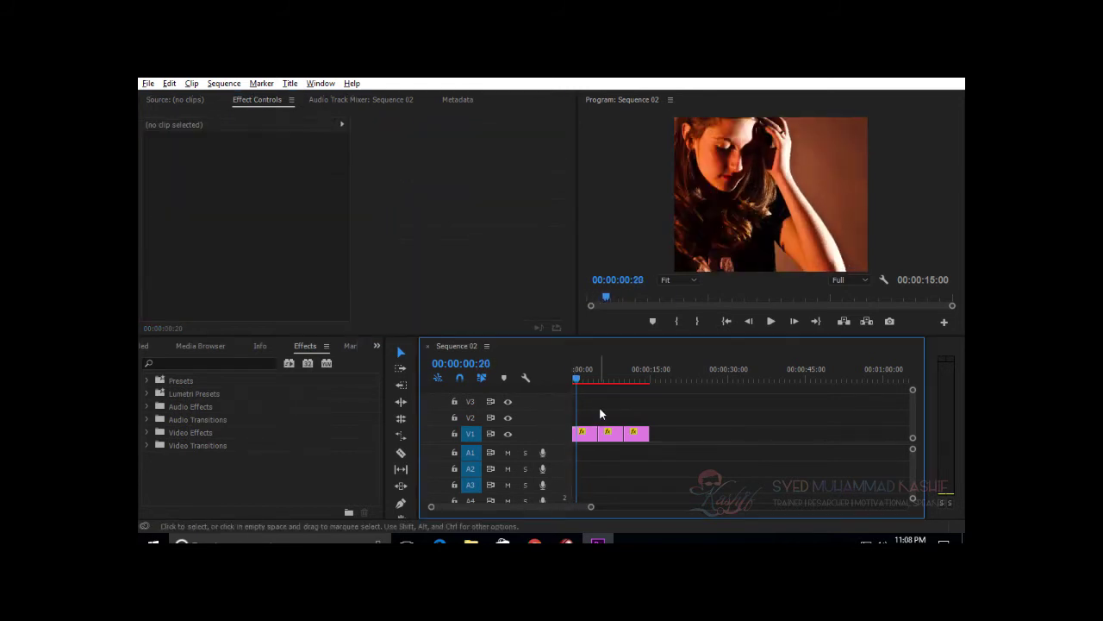
key(backslash)
click(575, 382)
drag(575, 383, 667, 399)
click(606, 437)
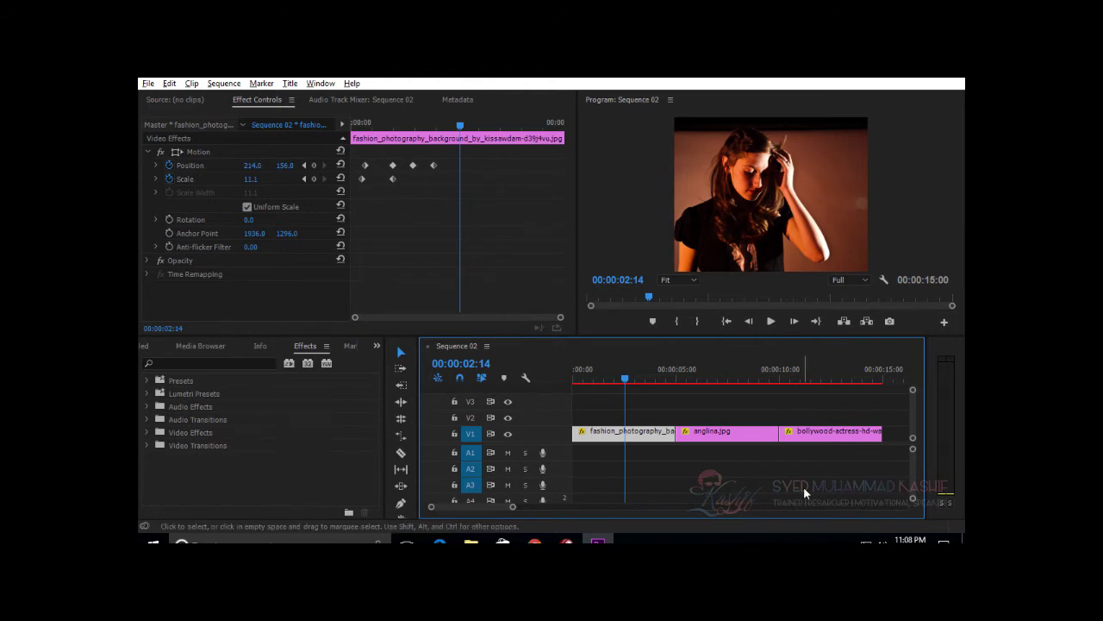
Step: Try rotating the fashion photo and undo the rotation
click(248, 206)
drag(250, 223, 273, 231)
key(ctrl+z)
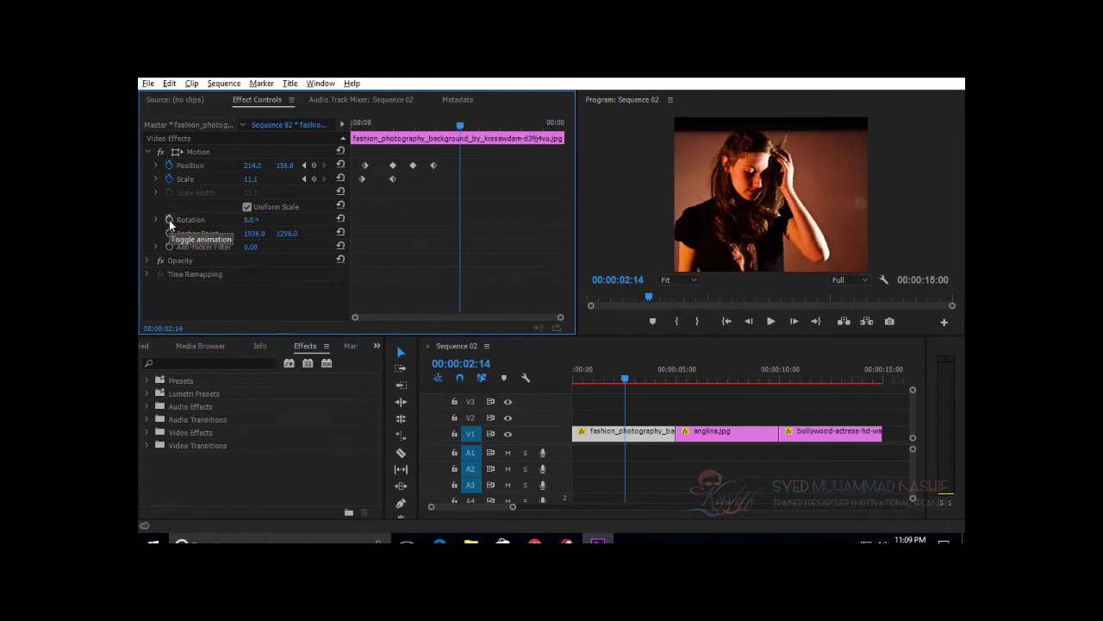
Step: Try a separate Scale Width with Uniform Scale off, restore uniform scaling, and try shifting the Anchor Point
click(247, 207)
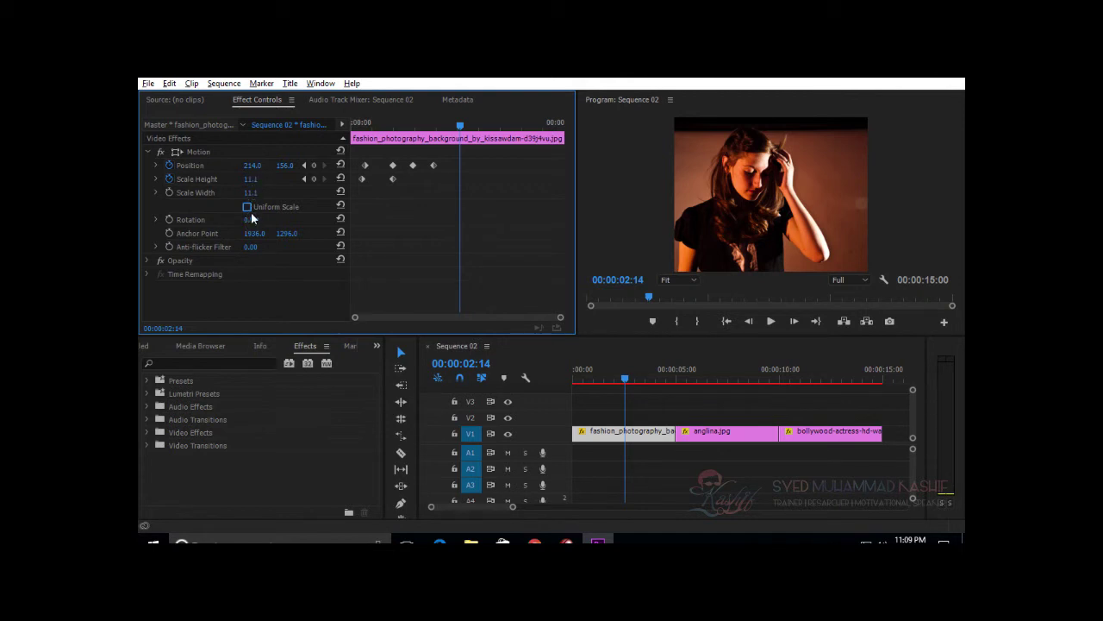
mouse_move(247, 195)
mouse_down()
mouse_move(278, 198)
mouse_move(237, 197)
mouse_move(263, 193)
mouse_up()
click(248, 207)
drag(260, 237, 254, 240)
Step: Expand the Opacity properties of the fashion photo and add an elliptical mask
click(146, 260)
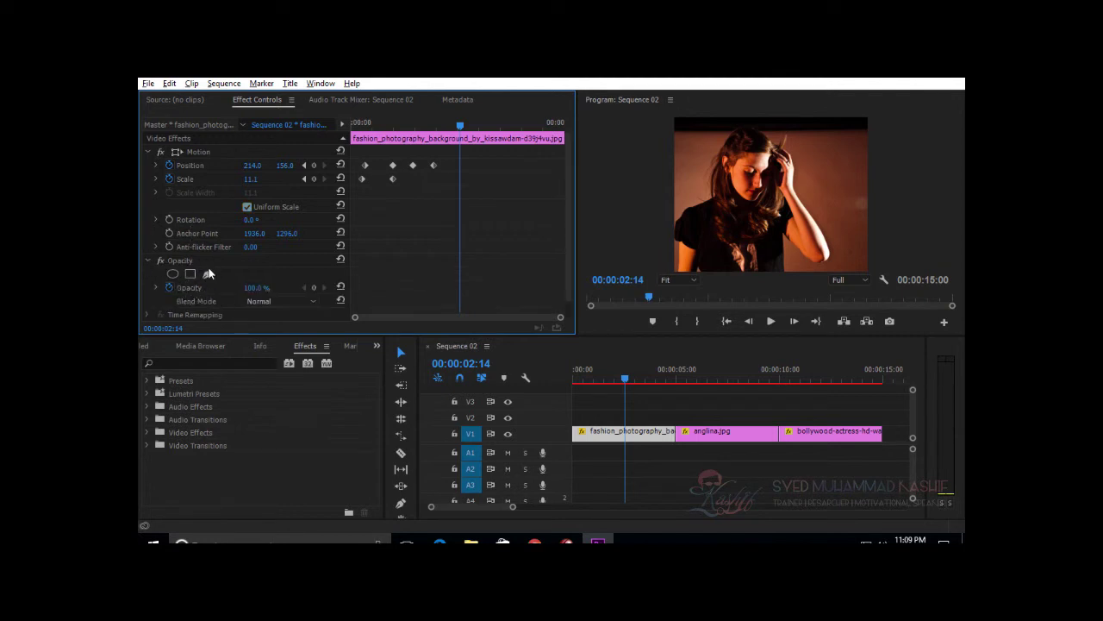
scroll(211, 276, down, 1)
click(189, 259)
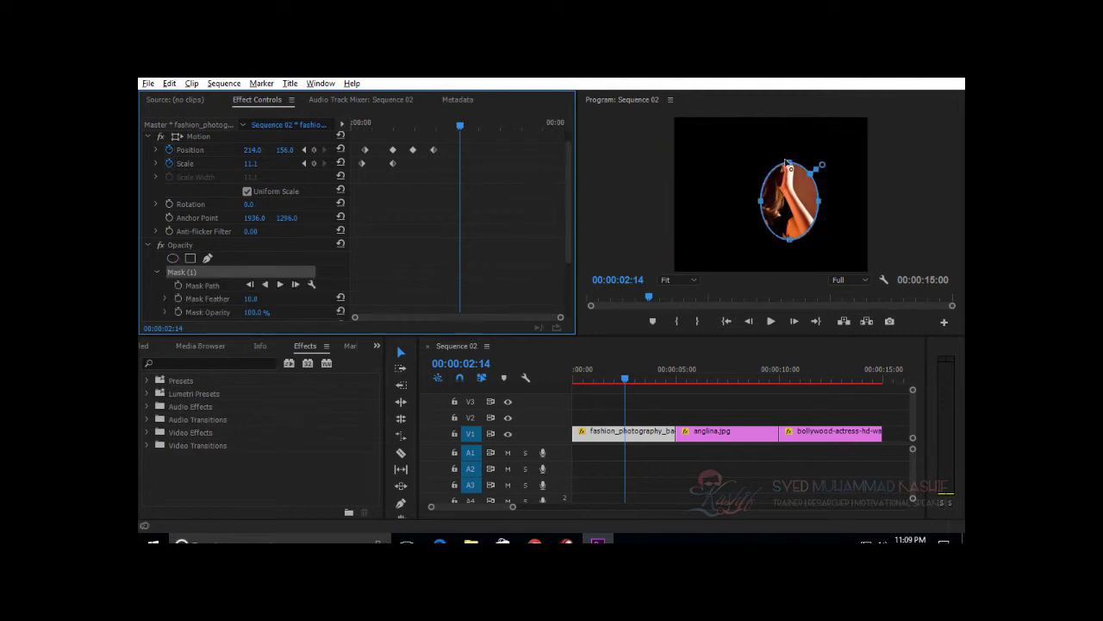
Step: Reshape the opacity mask into a circle over the woman's face and hair, and rotate its outline
click(765, 207)
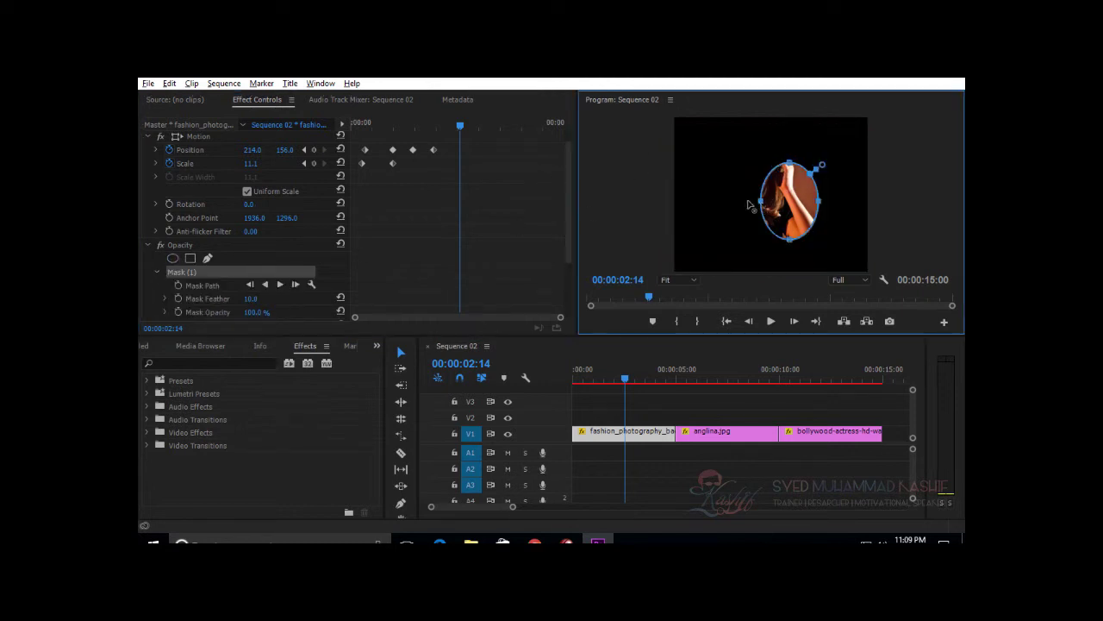
drag(826, 167, 822, 159)
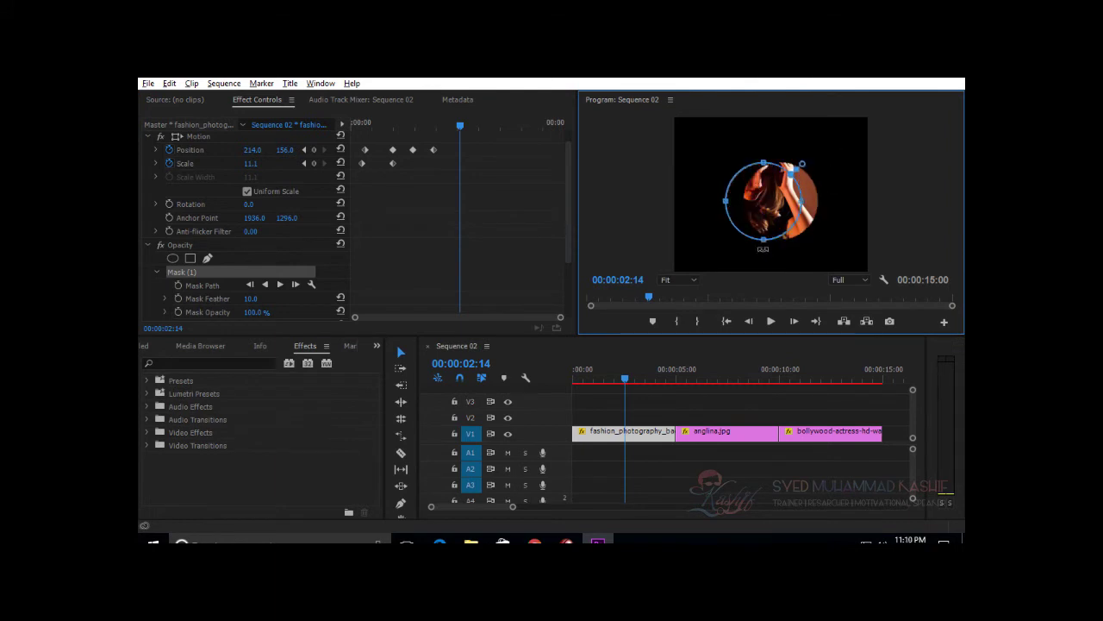
drag(766, 247, 811, 243)
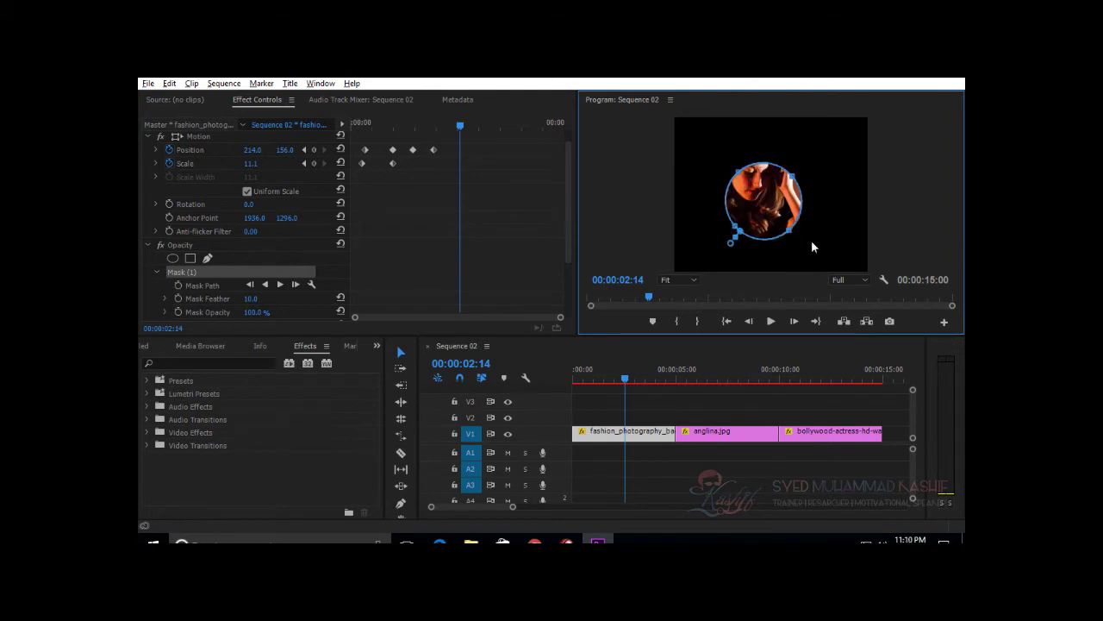
Step: Track the selected mask forward from 00:00:02:14 and stop the tracking at 00:00:02:15
scroll(279, 284, down, 1)
click(281, 265)
click(281, 261)
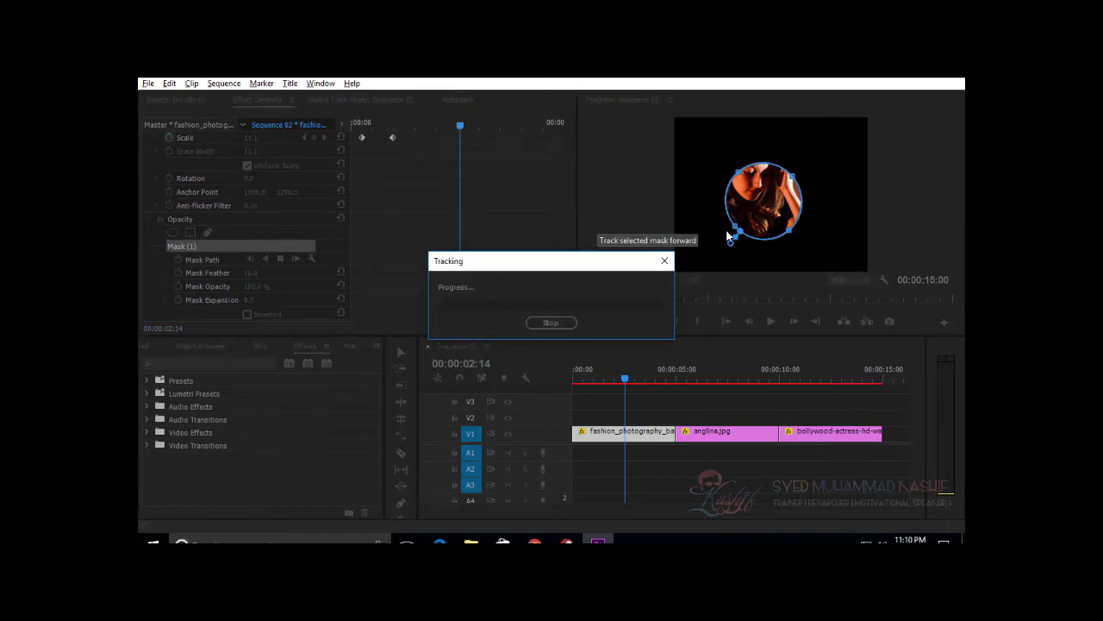
click(551, 322)
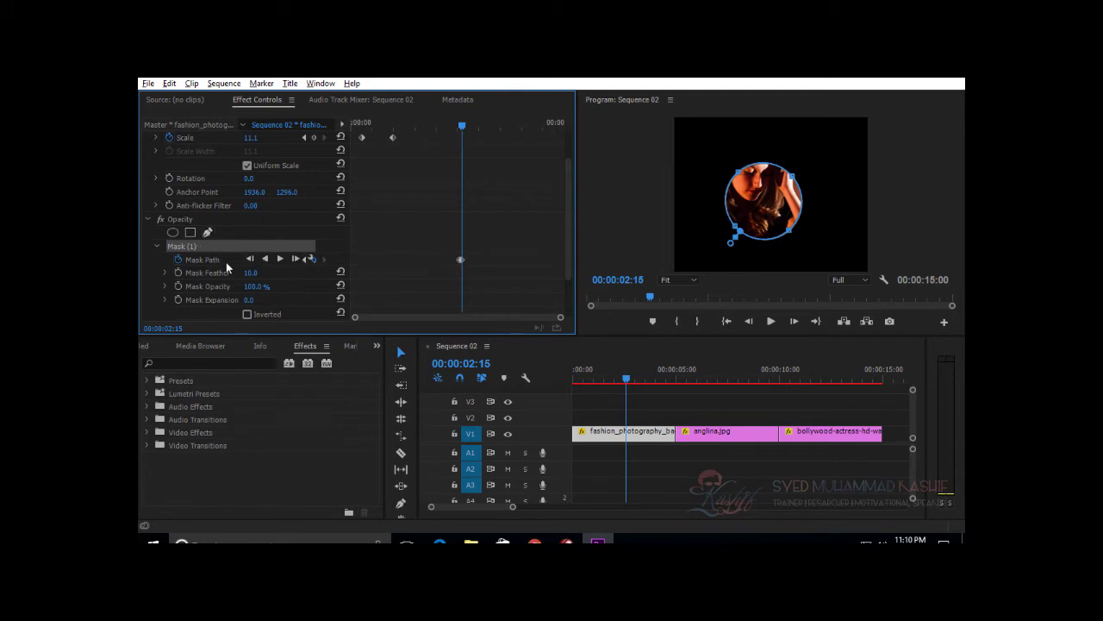
Step: Set the mask's feather to 68, its opacity to 1% and its expansion to 372
drag(250, 272, 449, 289)
mouse_move(250, 301)
mouse_down()
mouse_move(338, 310)
mouse_move(249, 305)
mouse_up()
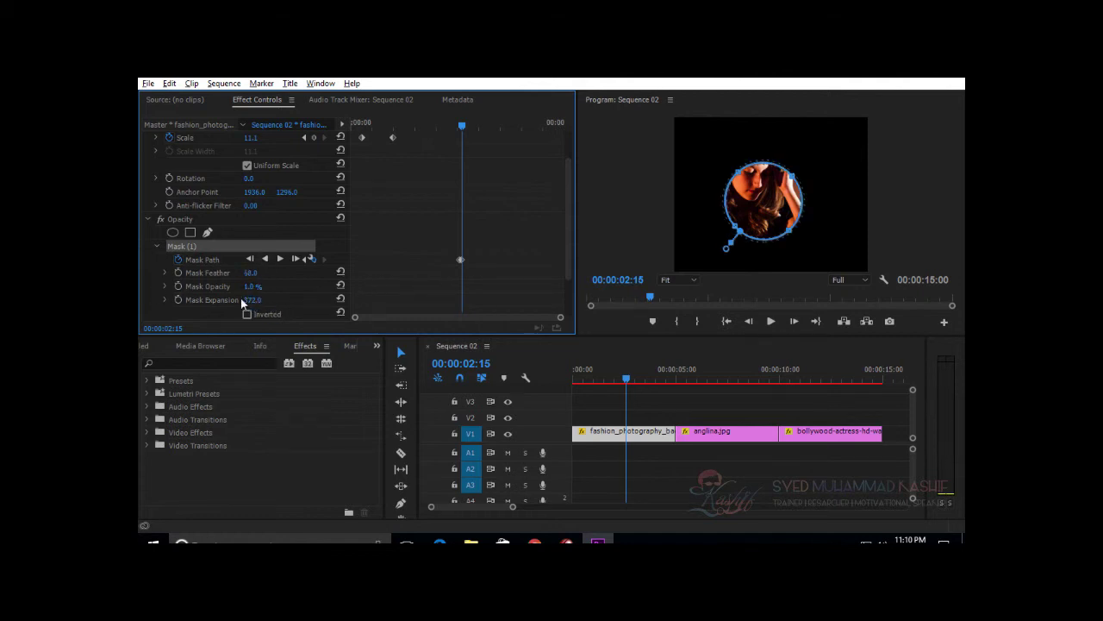
Step: Enlarge and reshape the mask outline in the program frame, and undo the last shape change
click(681, 208)
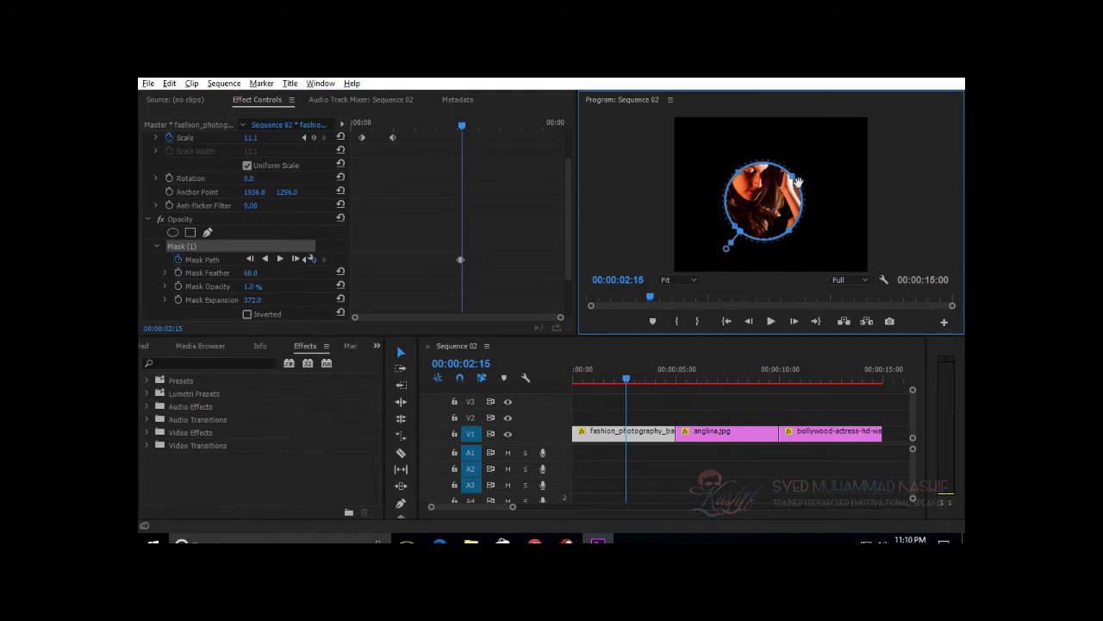
drag(806, 255, 813, 205)
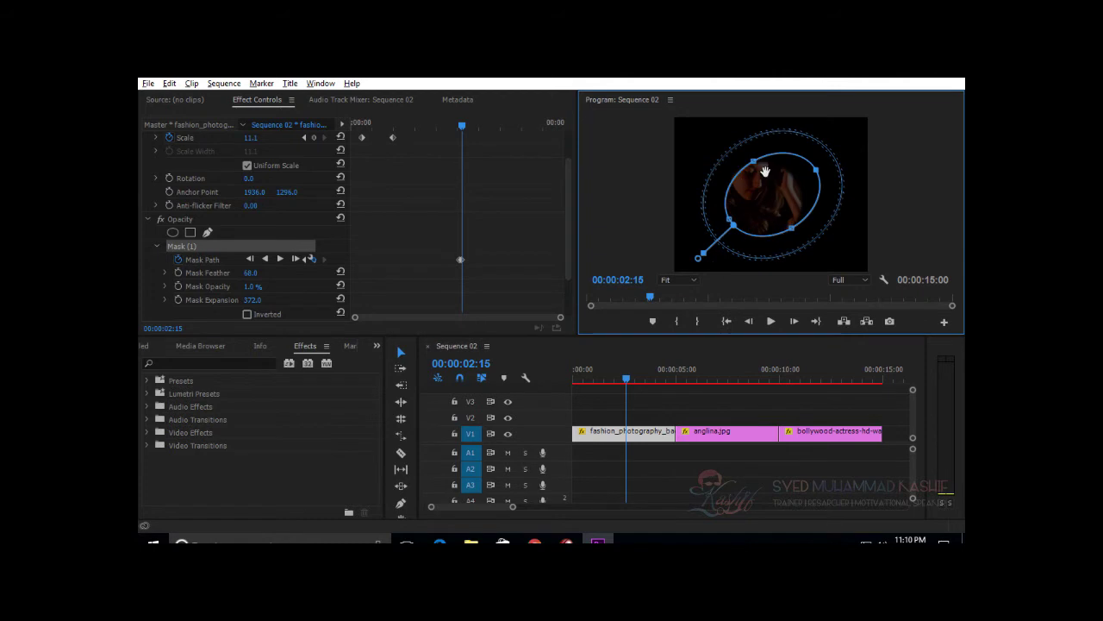
key(ctrl+z)
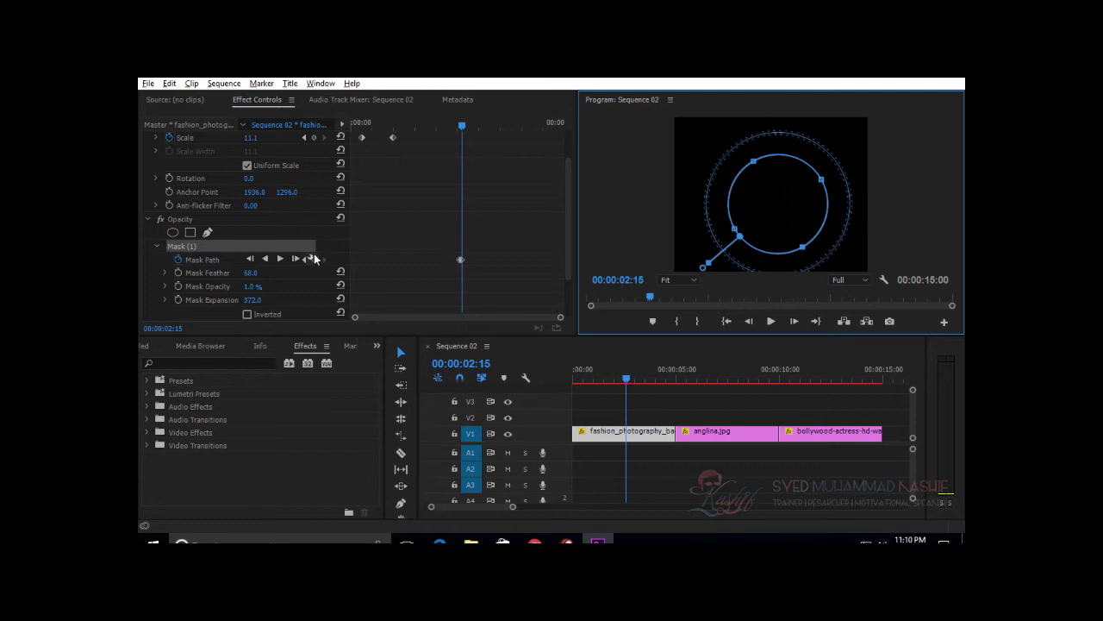
Step: Reshape the Mask (1) outline in the program frame by stretching its lower-left side outward
click(183, 246)
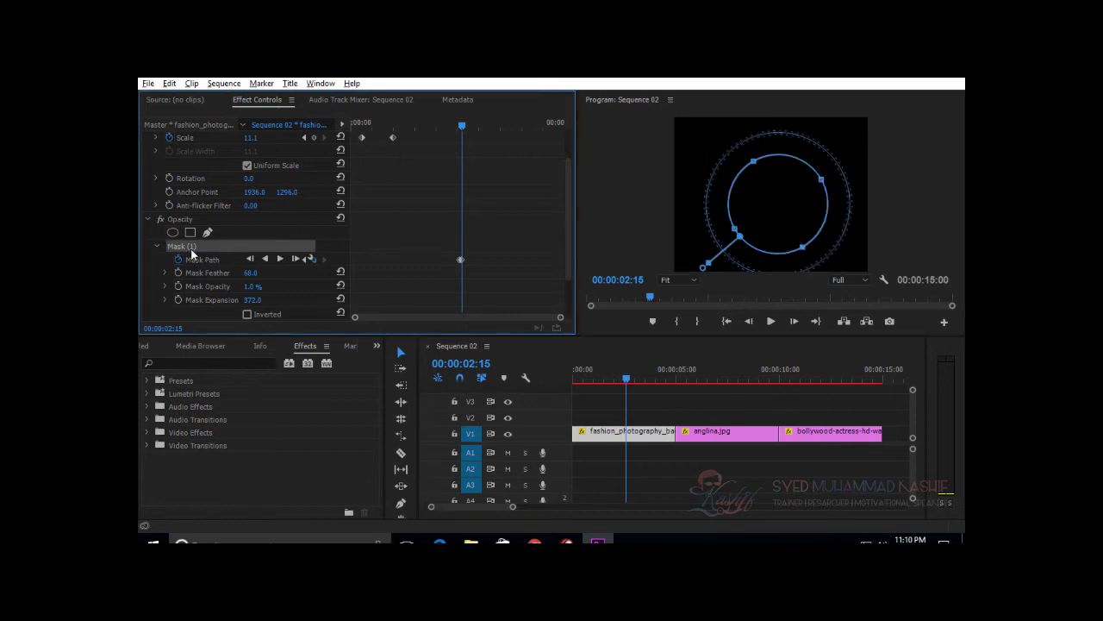
drag(717, 263, 700, 264)
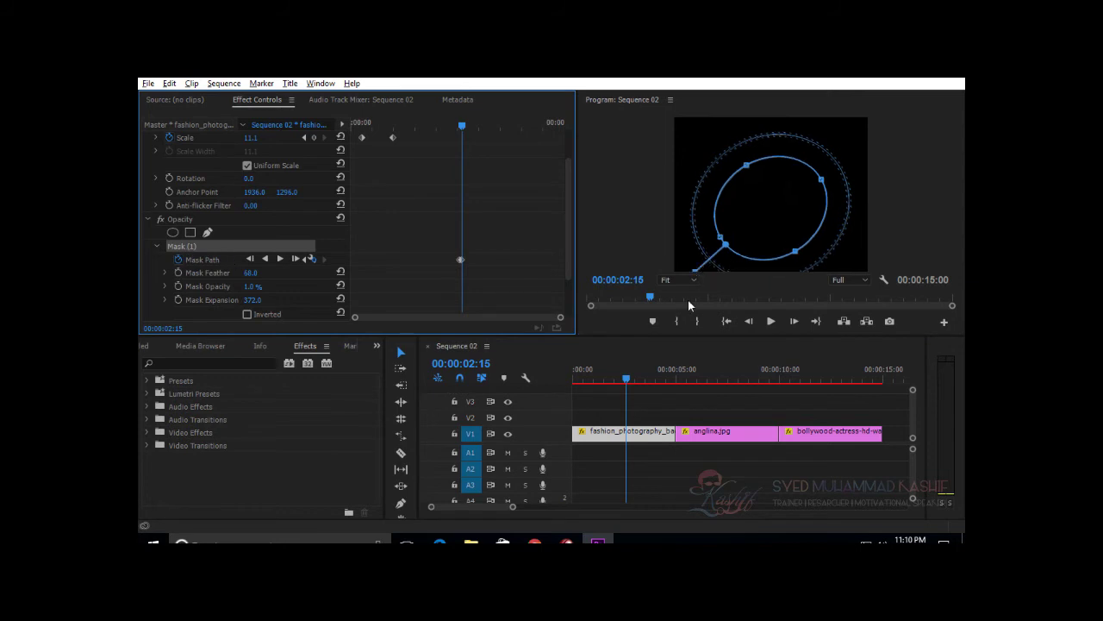
click(197, 261)
Step: Add another elliptical opacity mask to the clip and rotate its outline clockwise over the woman's arm
click(186, 246)
click(172, 232)
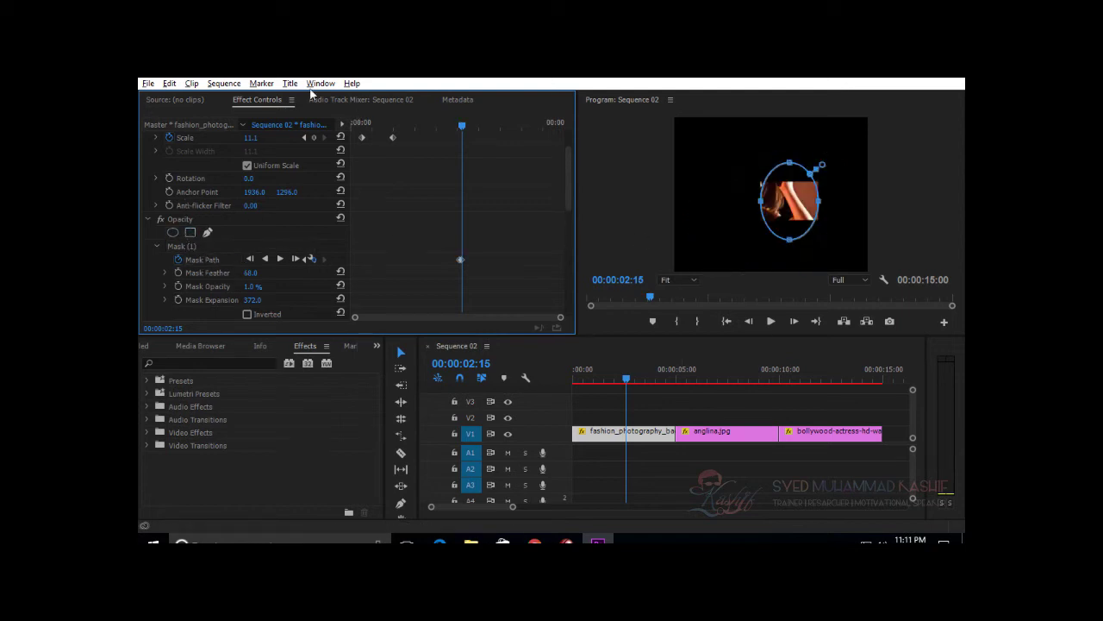
drag(801, 167, 834, 197)
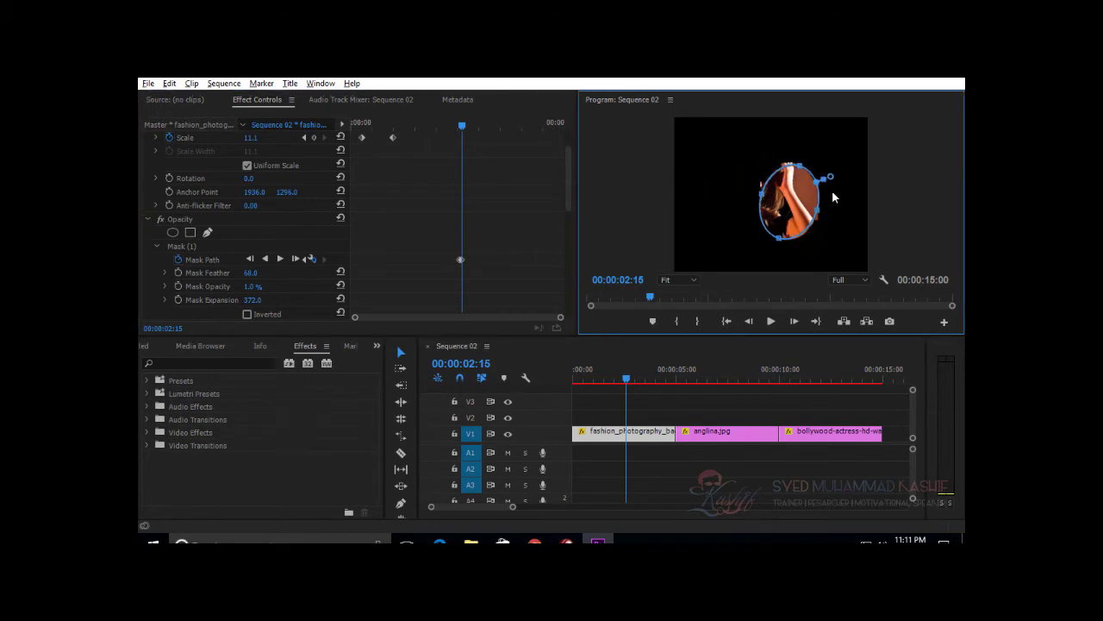
Step: Undo the last few edits made to the opacity masks
click(322, 259)
key(ctrl+z)
key(ctrl+z)
key(ctrl+z)
Step: Set Mask (1)'s opacity to 33% and its feather to 306
scroll(172, 241, up, 2)
scroll(216, 277, down, 3)
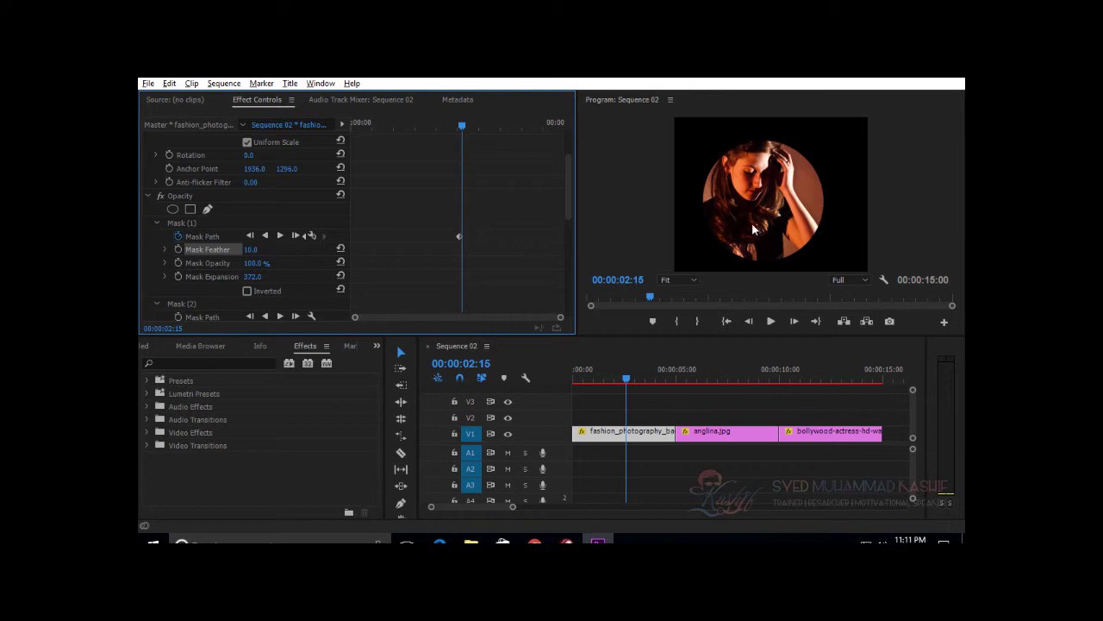
drag(250, 265, 205, 269)
drag(248, 251, 416, 267)
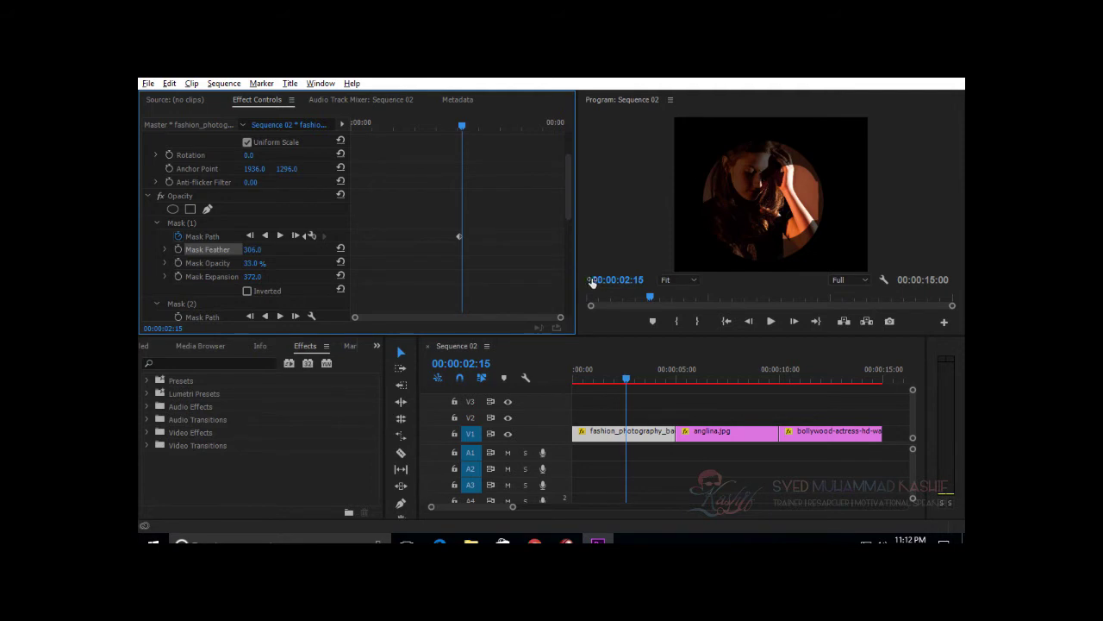
Step: Add a rectangular opacity mask with its lower-right corner stretched outward, and remove the Mask Path keyframing from Mask (1)
click(191, 210)
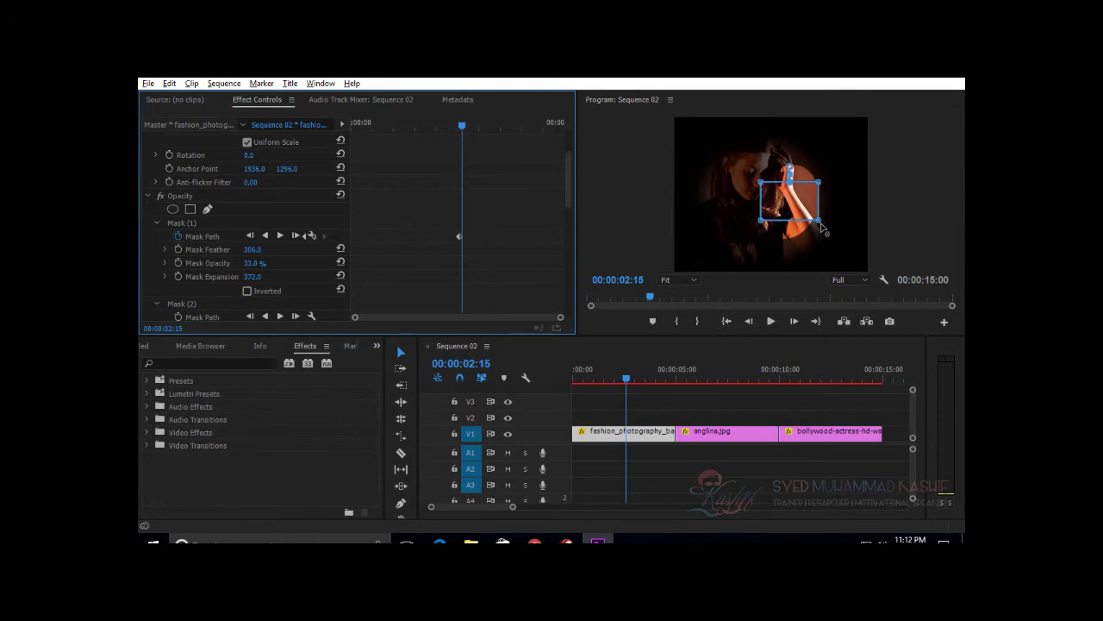
click(831, 234)
click(179, 236)
click(594, 318)
click(178, 222)
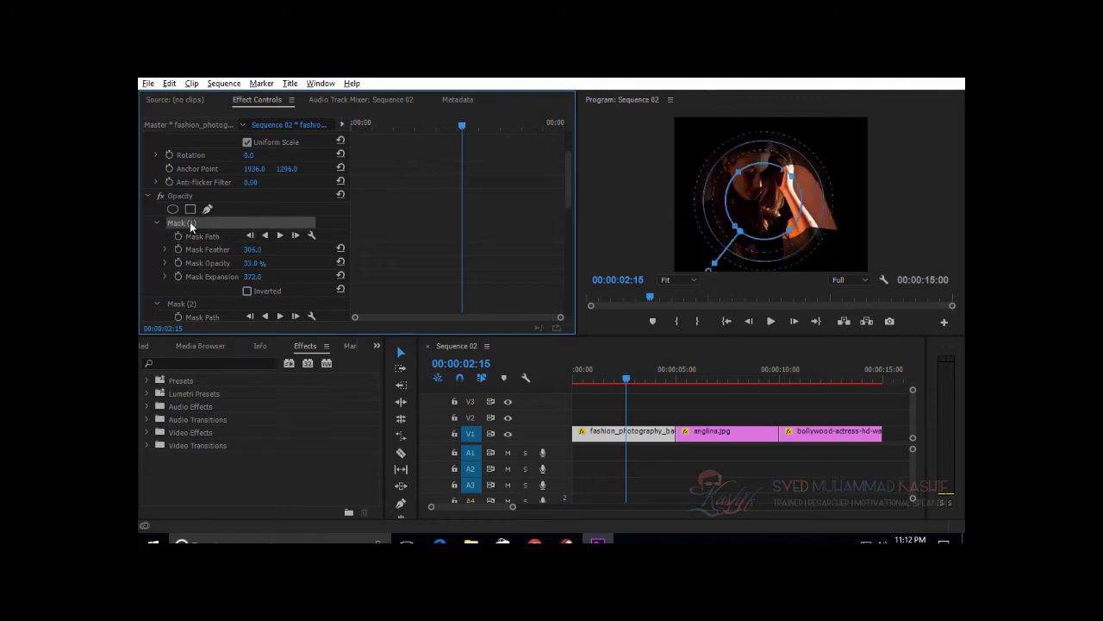
right_click(190, 226)
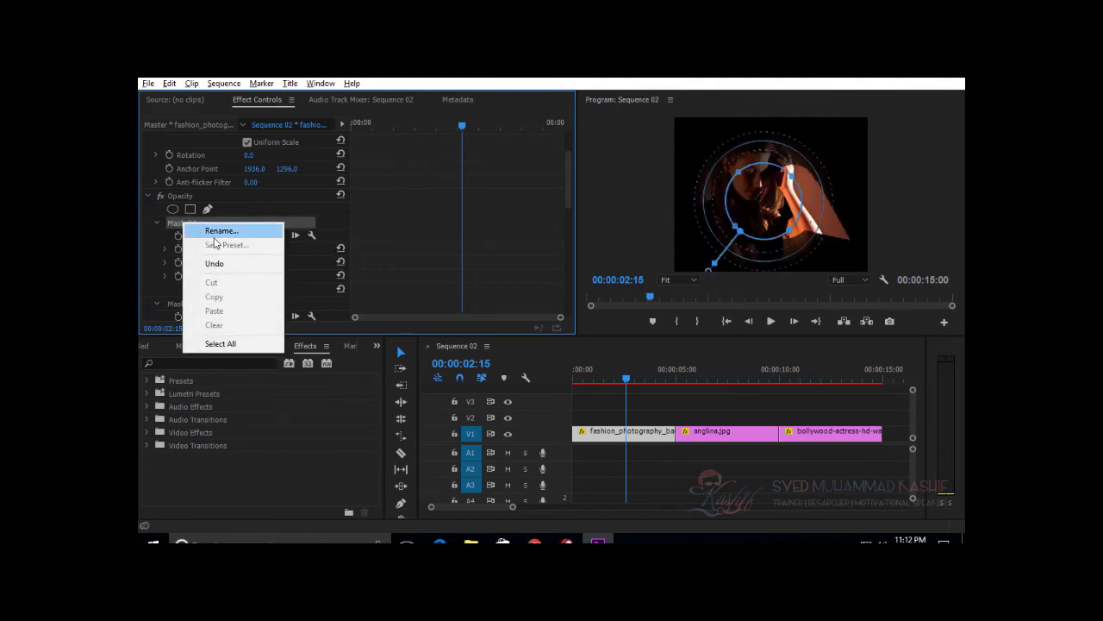
click(325, 247)
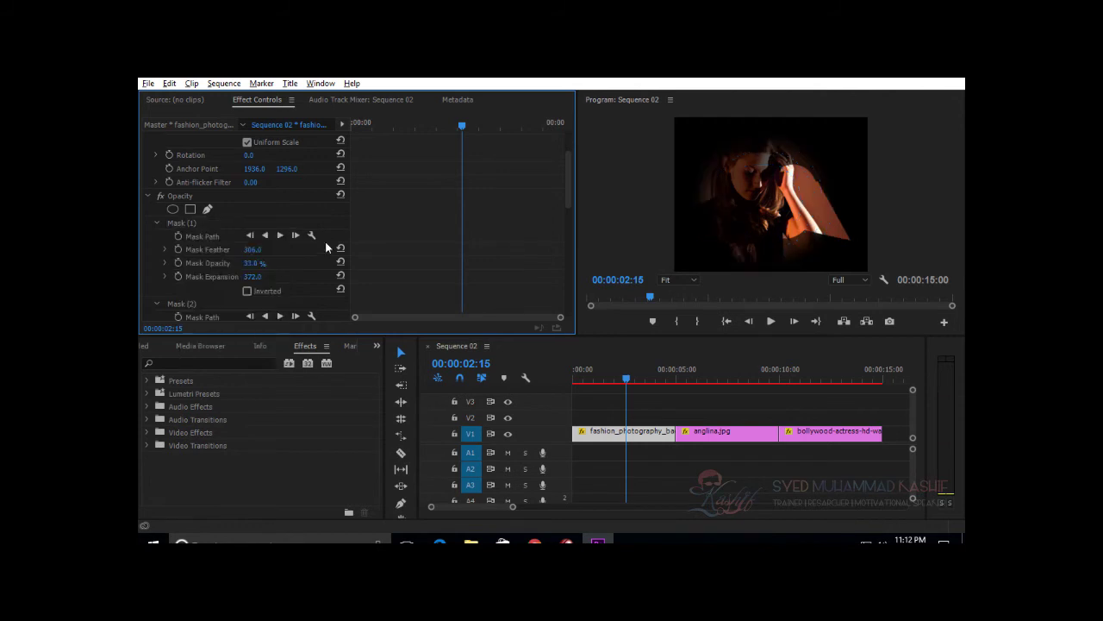
right_click(205, 305)
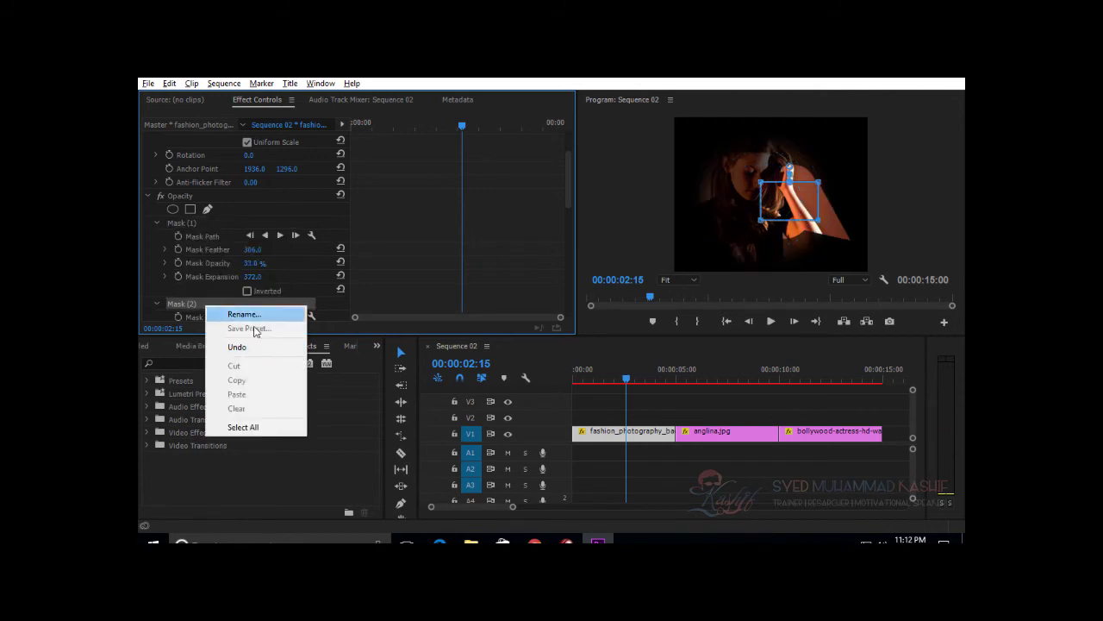
click(207, 266)
Step: Collapse the settings of Mask (1) through Mask (5) under the Opacity effect
click(156, 223)
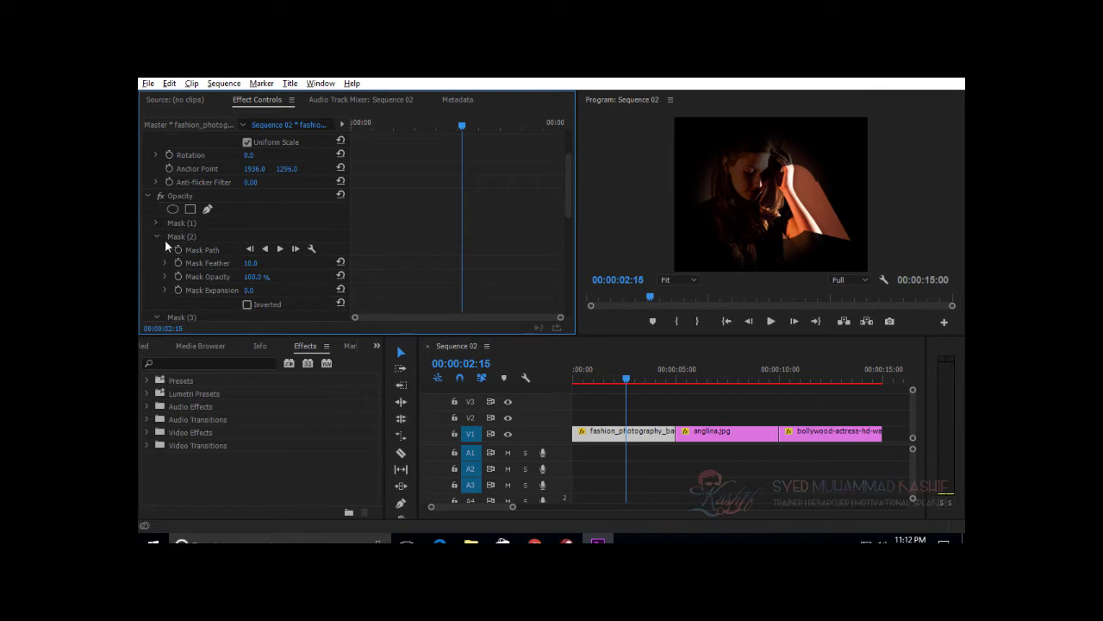
click(156, 236)
click(157, 250)
click(157, 264)
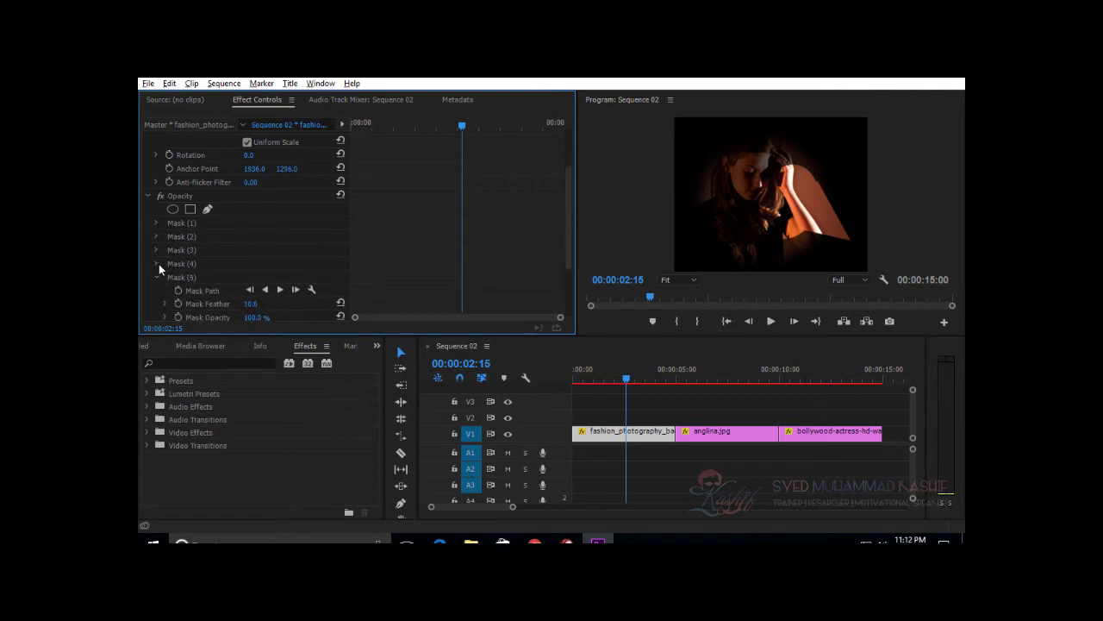
click(157, 277)
click(156, 290)
click(183, 223)
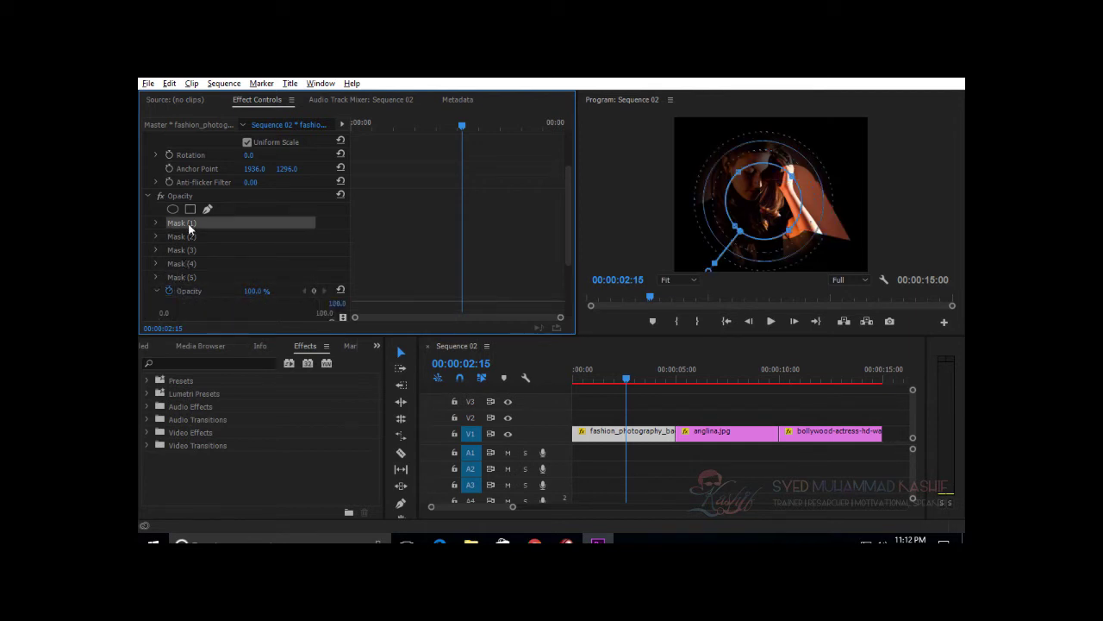
right_click(188, 223)
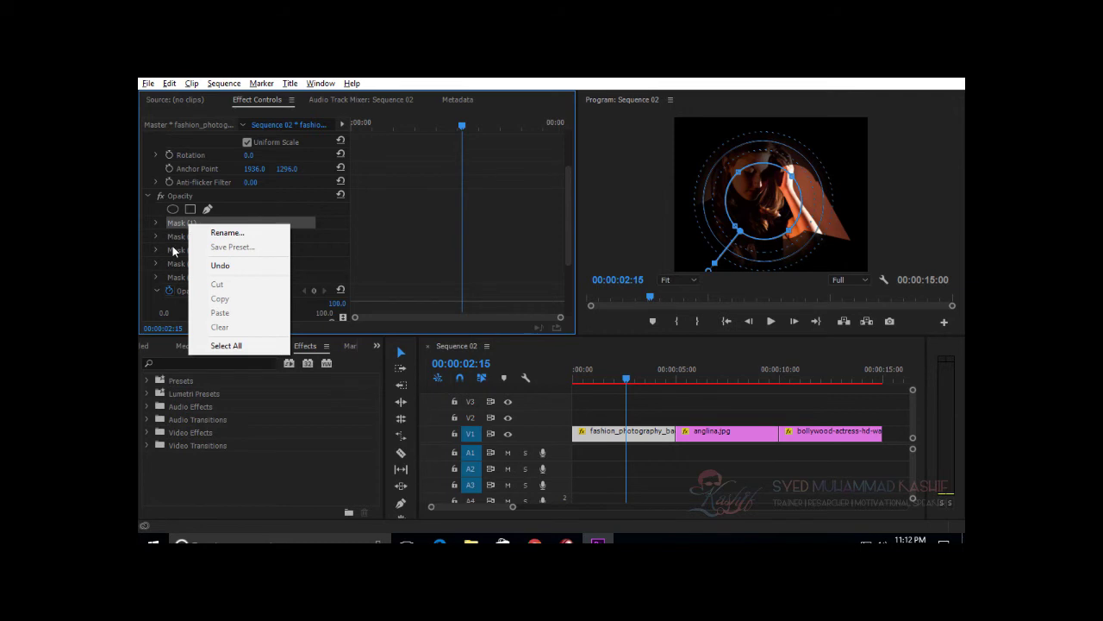
click(174, 250)
Step: Delete all three image clips from Sequence 02
drag(842, 403, 634, 465)
key(Delete)
Step: Start a media import from the project's media list and browse the network share to Common, Audio-Video-Resource, Songs
click(159, 345)
click(155, 345)
key(ctrl+shift+a)
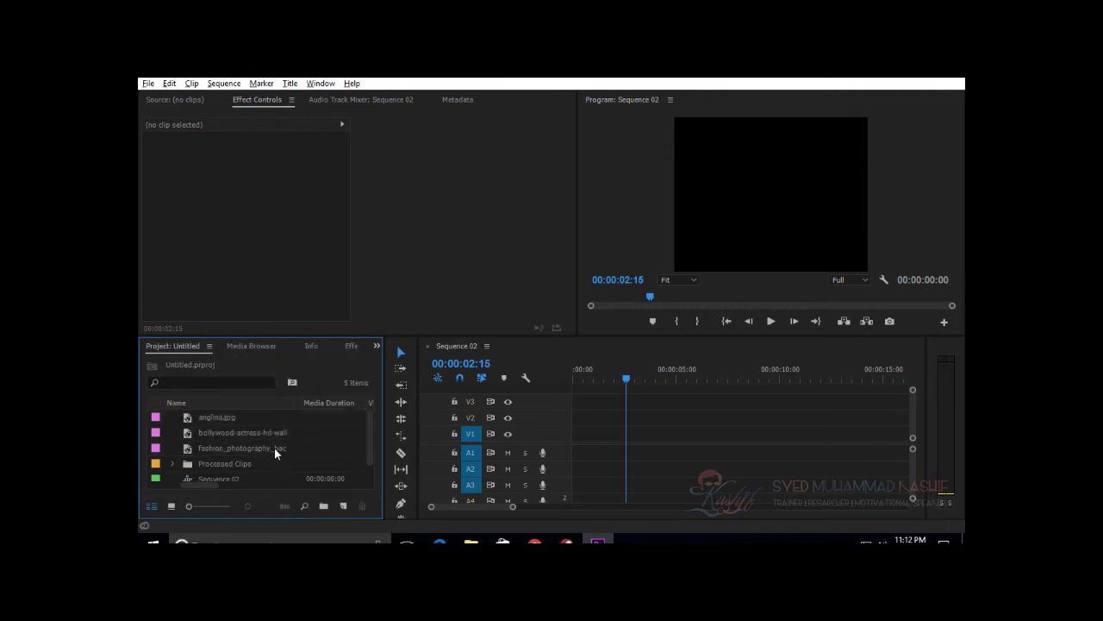
scroll(291, 458, down, 1)
double_click(293, 479)
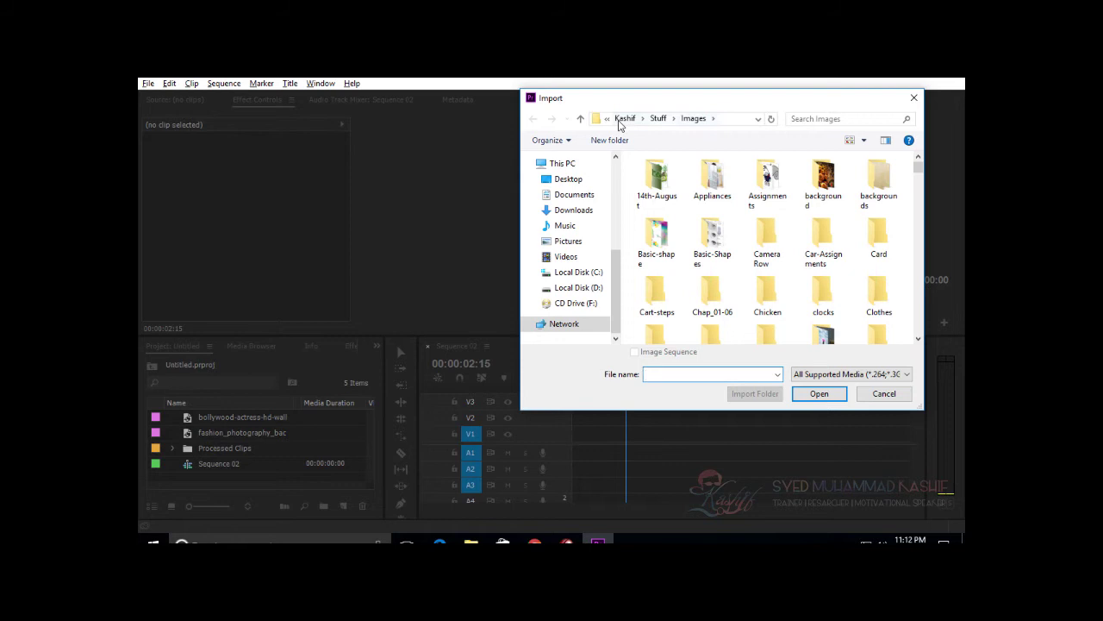
click(625, 118)
click(618, 118)
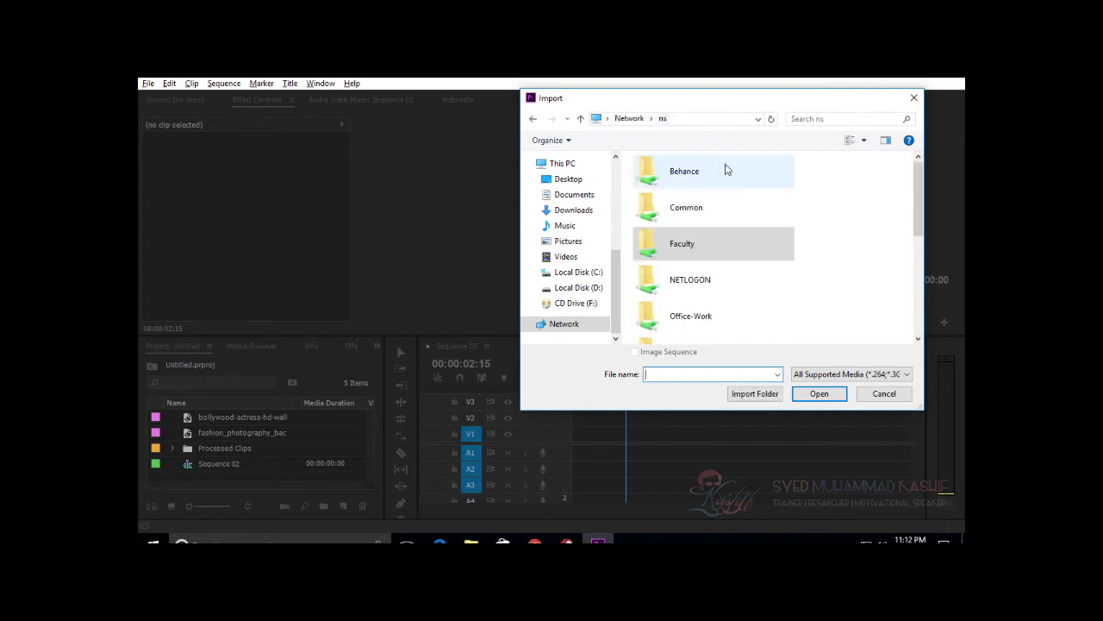
double_click(704, 220)
double_click(681, 192)
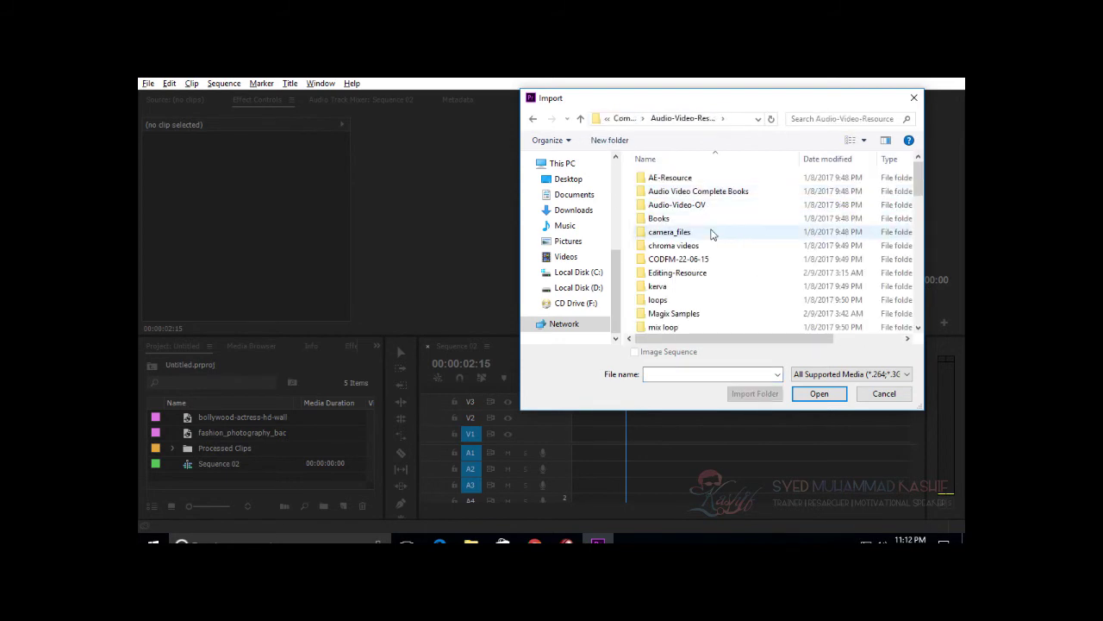
scroll(678, 293, down, 5)
double_click(658, 187)
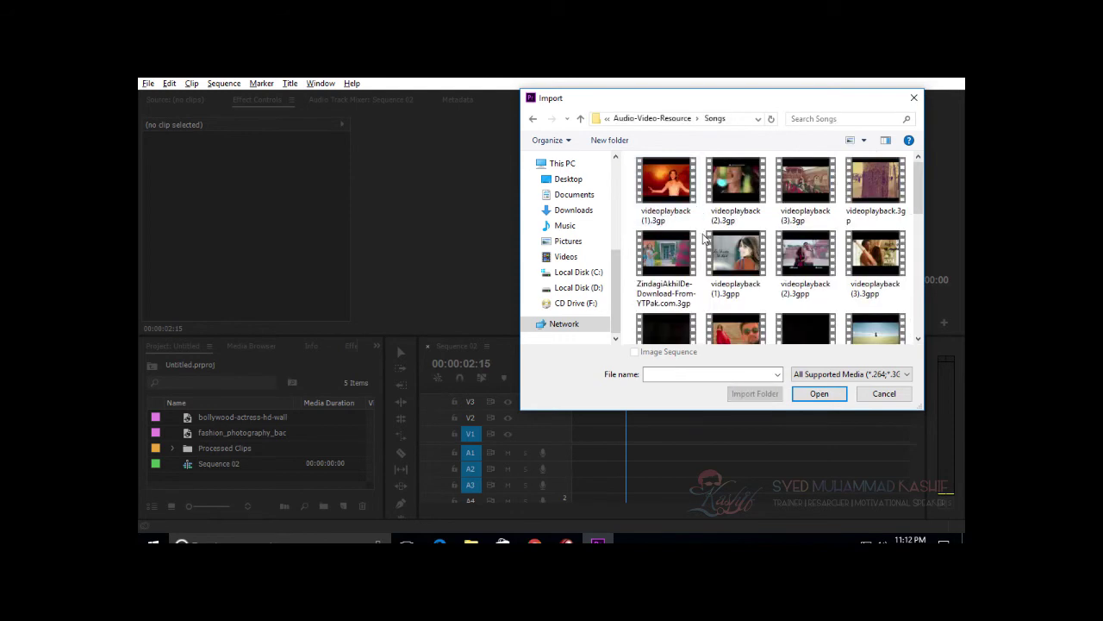
Step: Import the Koi Dil Mein, Ishq Junoon Deewangi, Meri zaat zarra e benishan and Tune Jo Na Kaha videos
scroll(786, 269, down, 5)
click(806, 285)
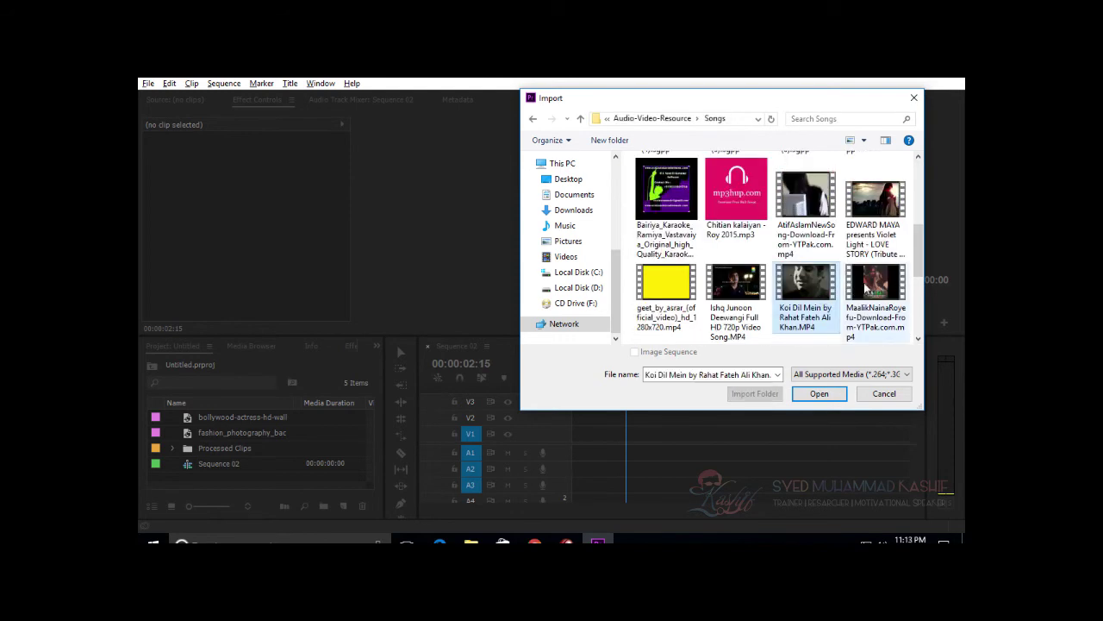
scroll(740, 312, down, 1)
ctrl+click(735, 203)
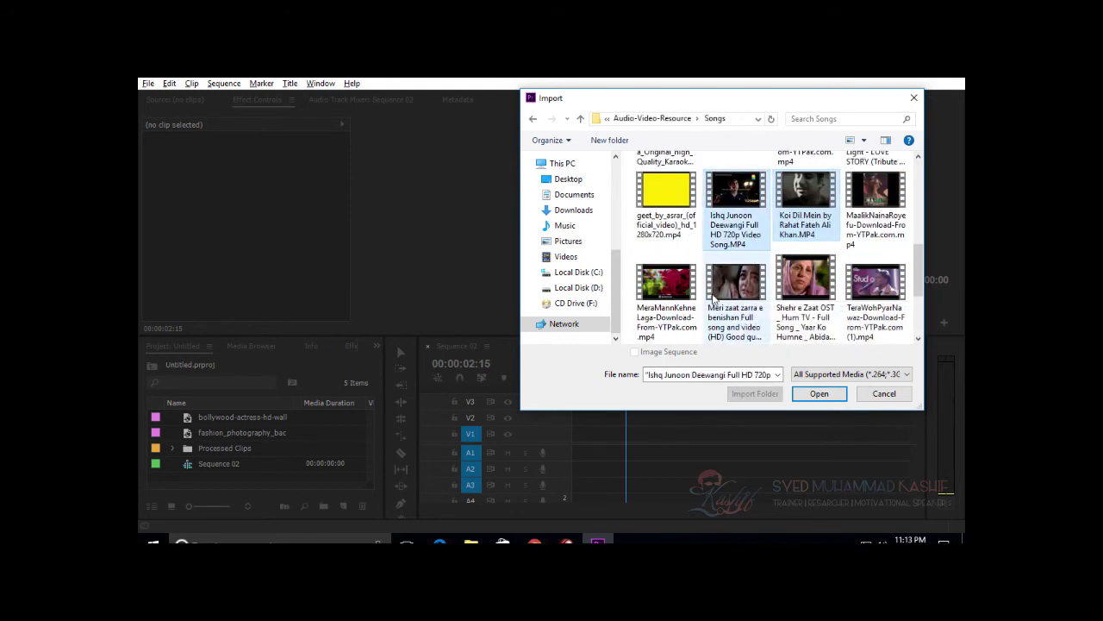
ctrl+click(738, 298)
scroll(807, 297, down, 1)
ctrl+click(810, 296)
click(822, 393)
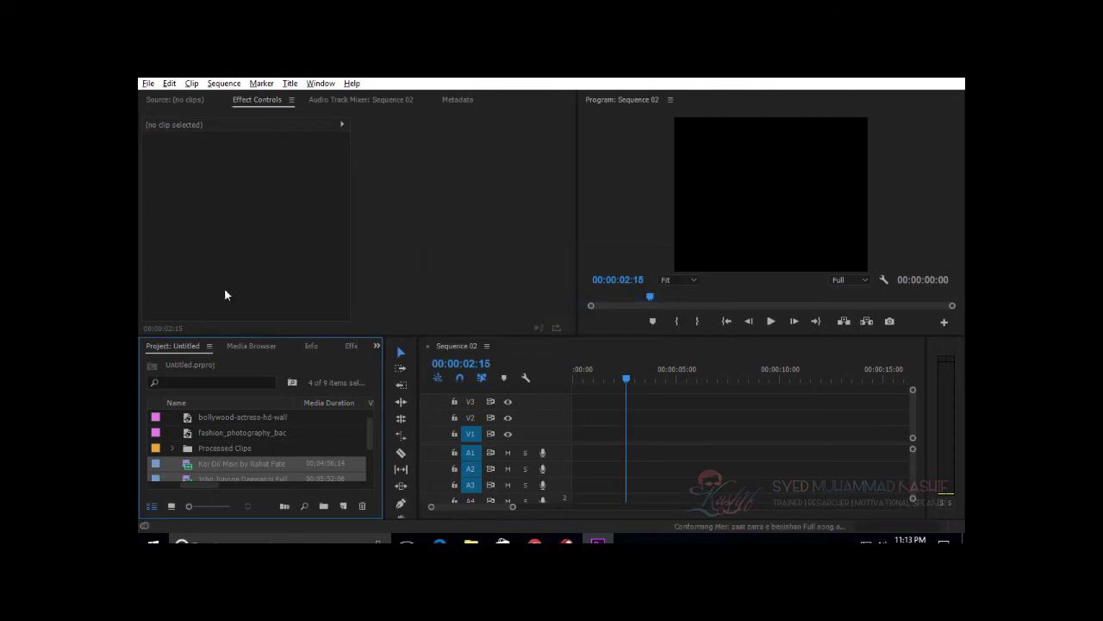
Step: Place the four imported videos at the start of track V1 in Sequence 02, changing the sequence settings to match the clips
drag(241, 461, 568, 435)
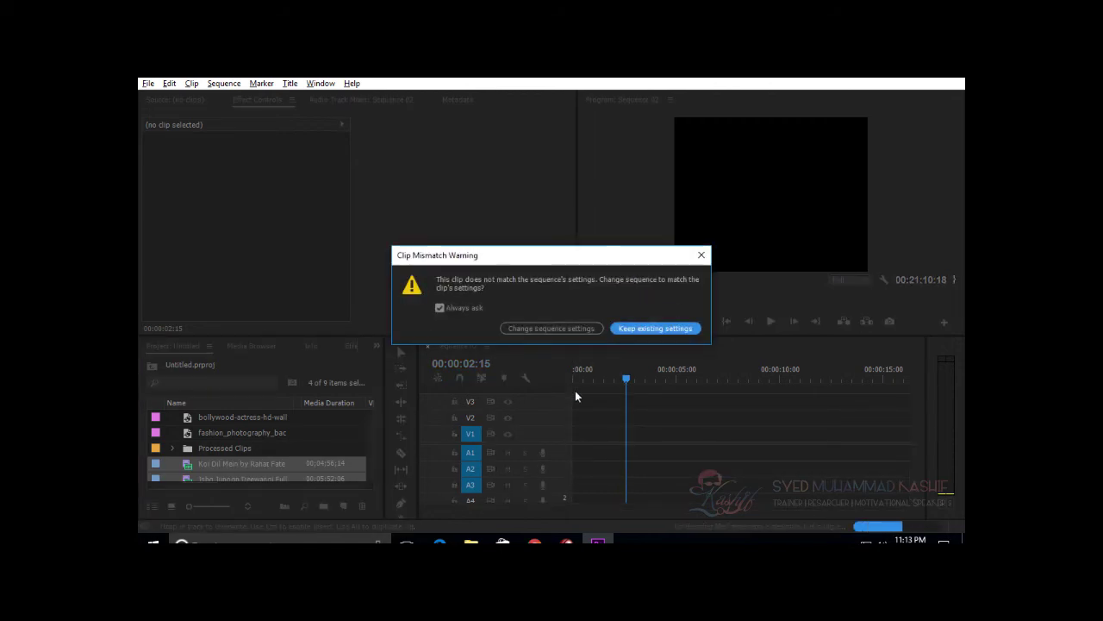
click(569, 327)
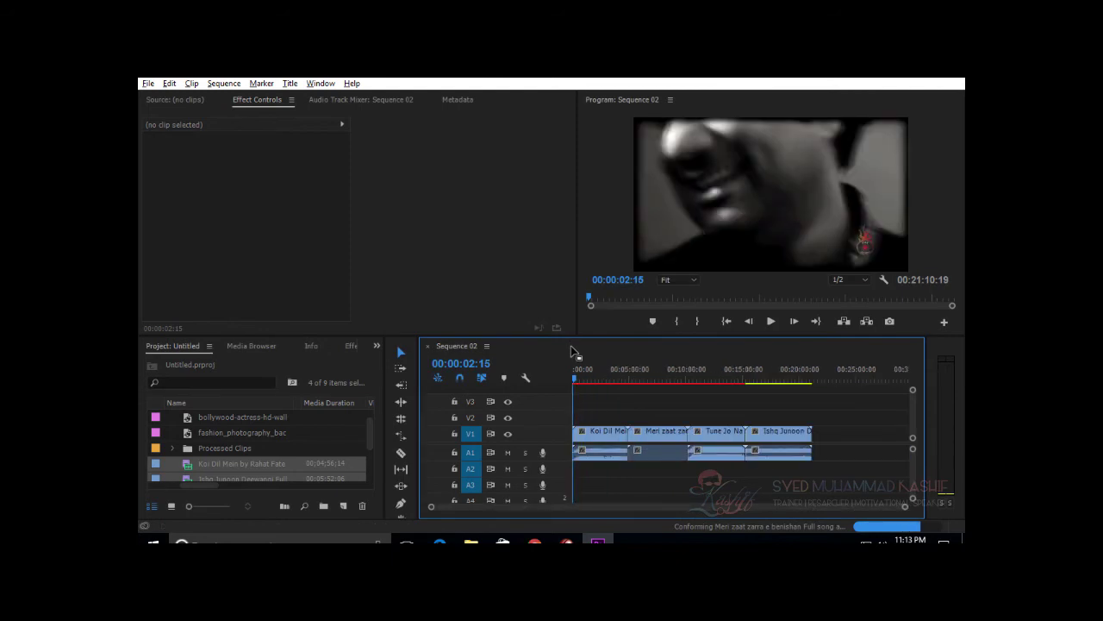
Step: Stack the Meri zaat, Tune Jo Na Kaha and Ishq Junoon clips on tracks V2, V3 and V4 at the sequence start
drag(664, 431, 611, 414)
drag(742, 439, 628, 405)
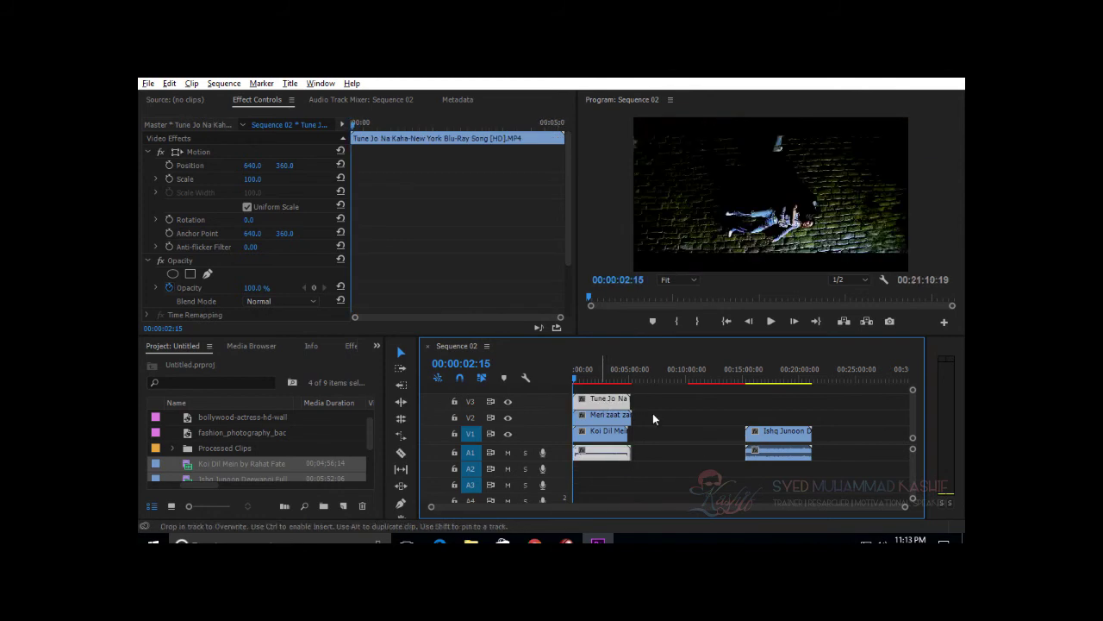
drag(758, 440, 586, 388)
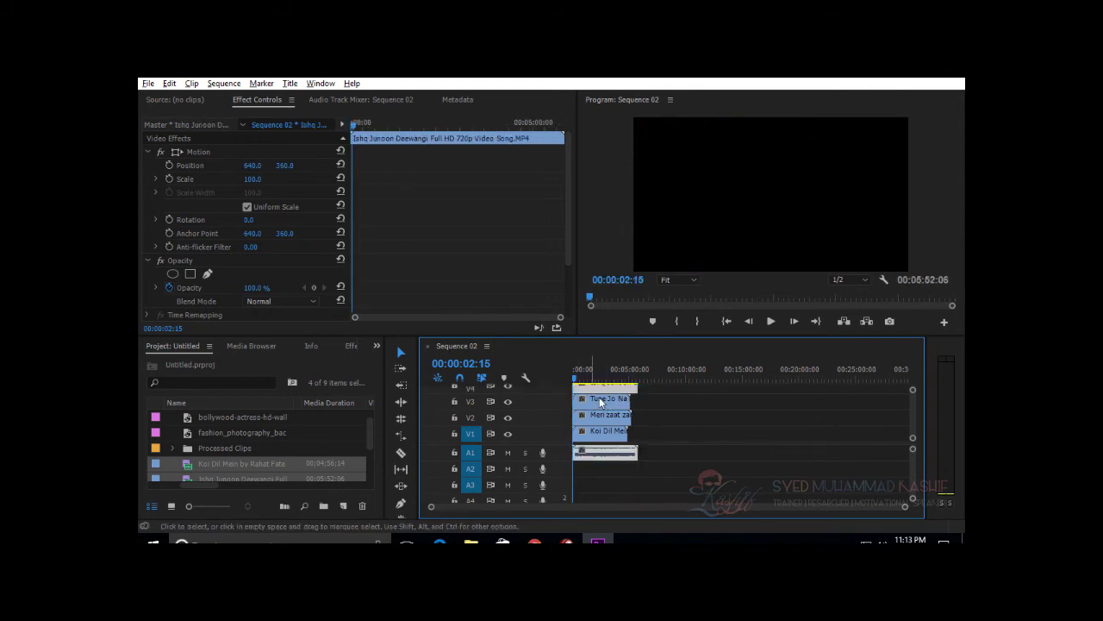
click(711, 420)
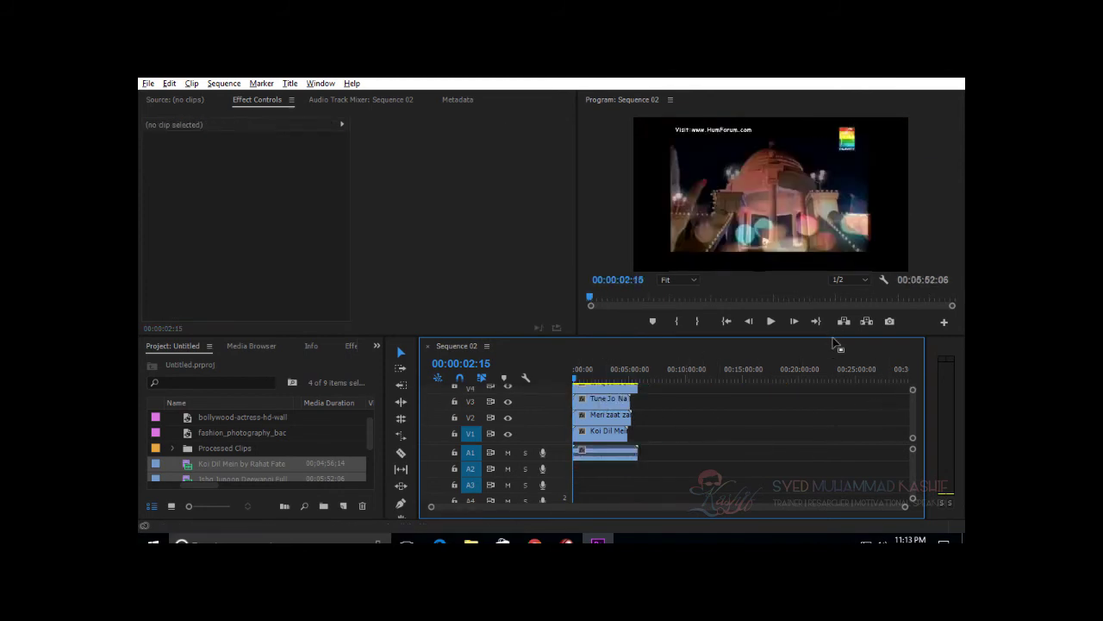
Step: Resize the workspace panels and maximize the Program monitor
drag(834, 336, 750, 251)
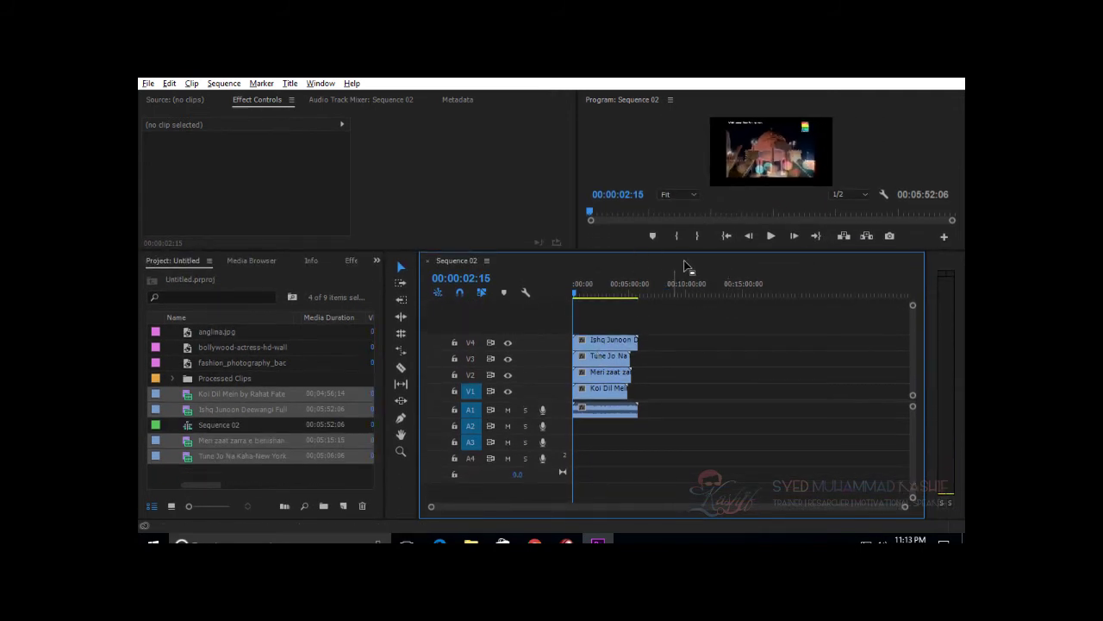
drag(692, 251, 693, 474)
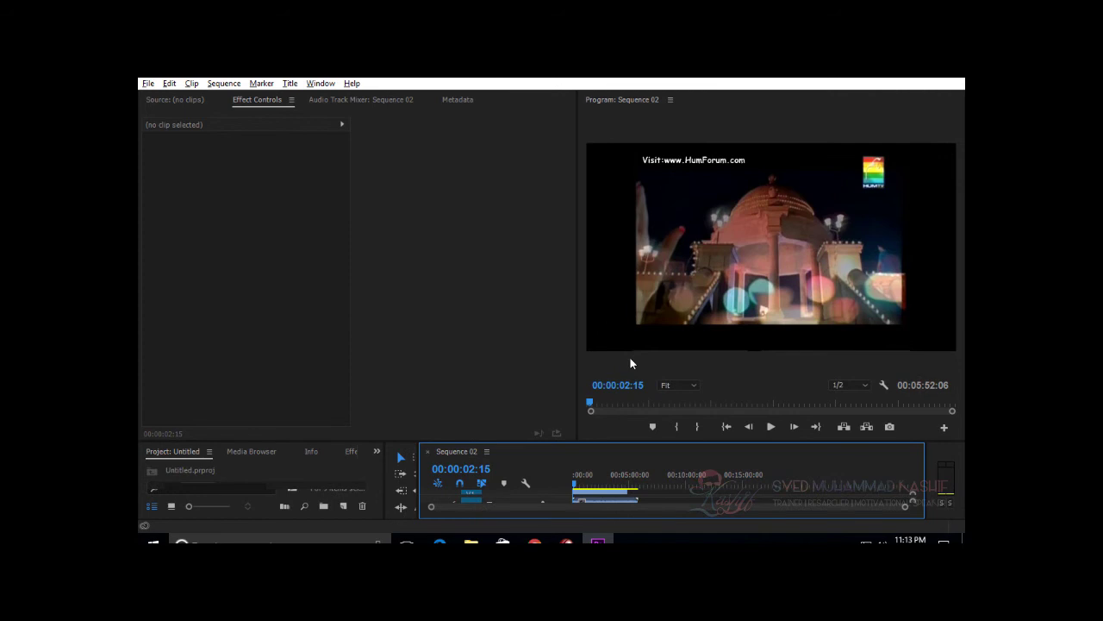
key(grave)
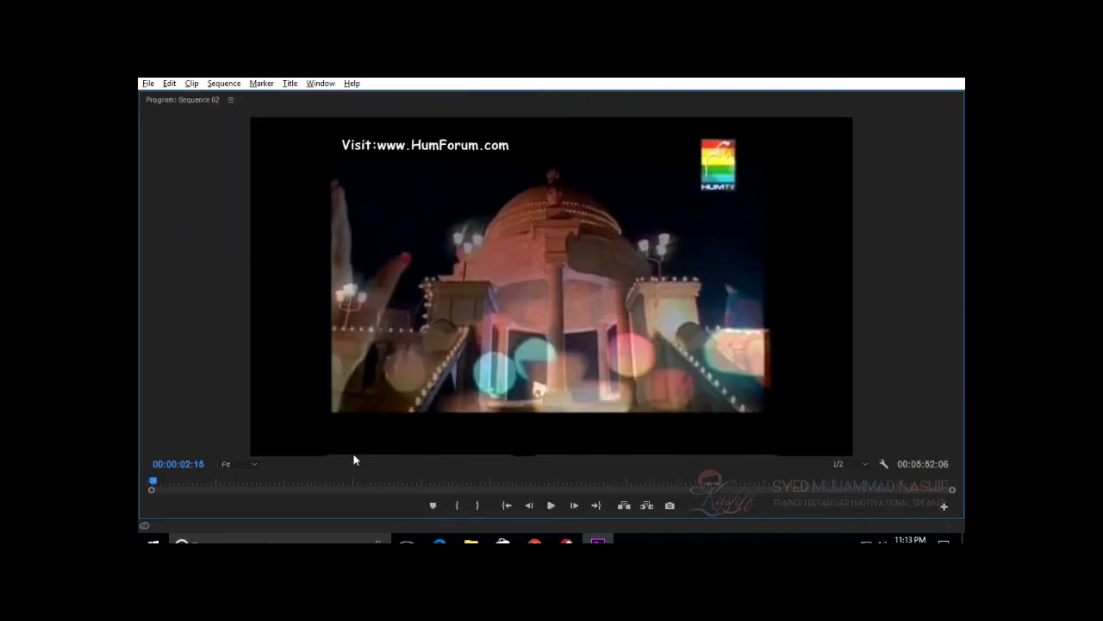
Step: Scale the clip of the domed building to about half size and move it to the upper-right quarter of the frame
double_click(402, 355)
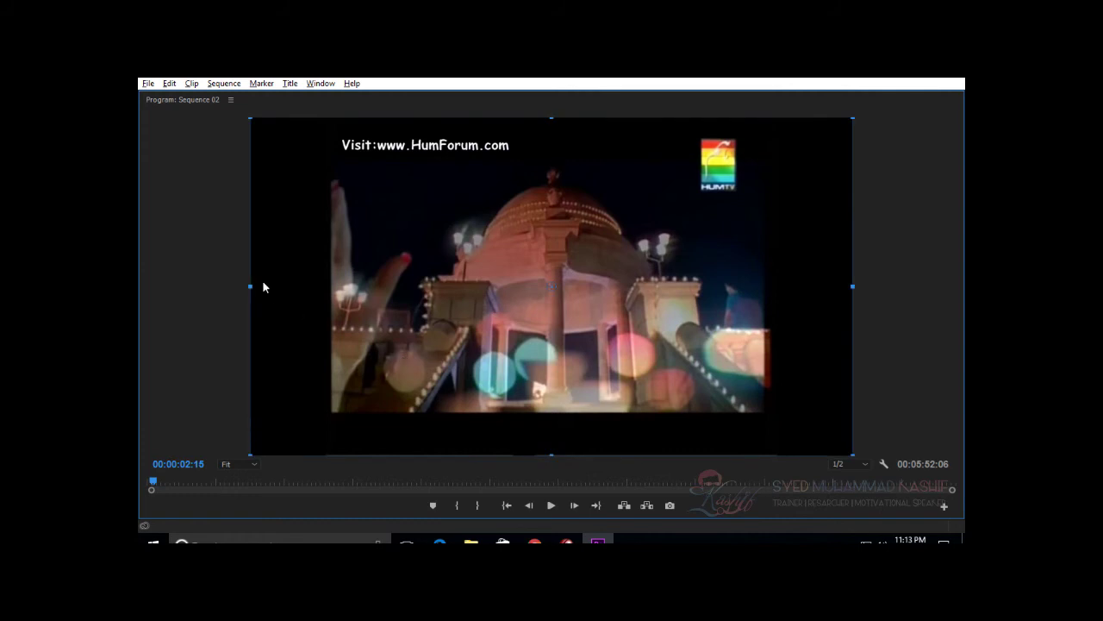
drag(261, 285, 402, 286)
drag(658, 270, 771, 201)
Step: Scale the brick-wall clip to just over half size and fit it into the upper-left quarter of the frame
double_click(464, 333)
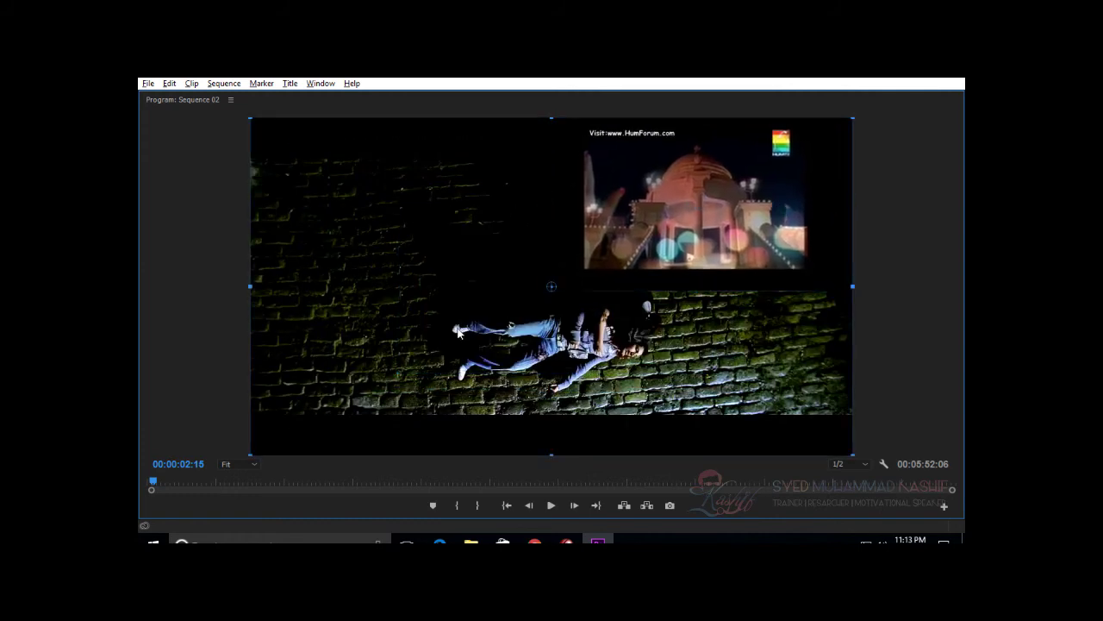
drag(250, 286, 362, 286)
drag(465, 276, 364, 229)
drag(615, 219, 548, 216)
drag(487, 200, 458, 185)
drag(499, 256, 523, 282)
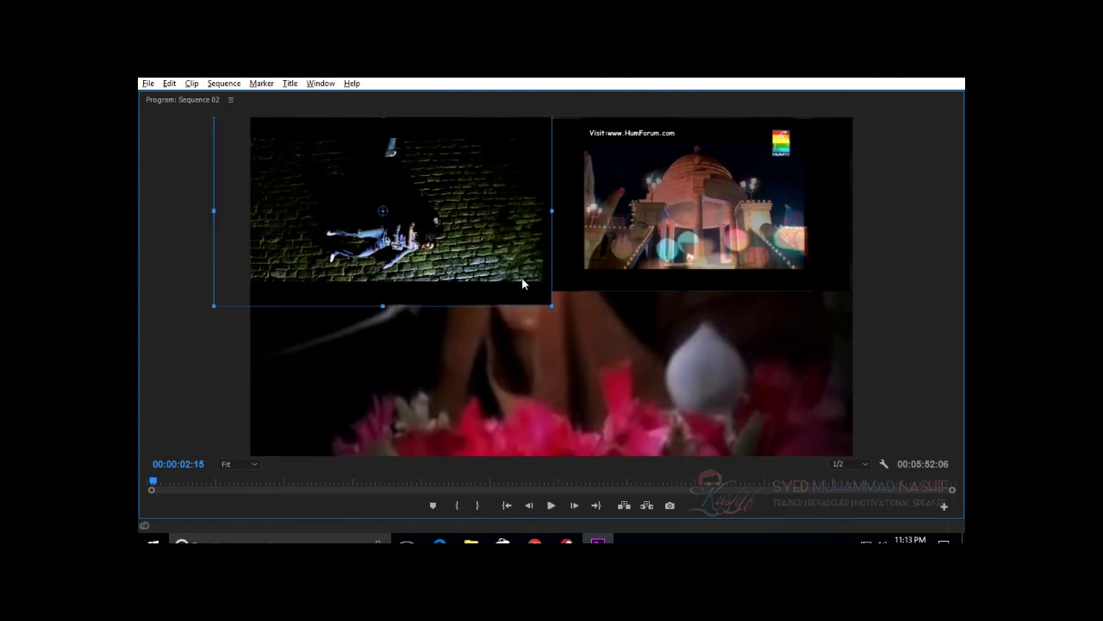
Step: Scale the pink-flower clip to about half size and move it to the lower-right quarter of the frame
click(545, 326)
drag(853, 288, 702, 288)
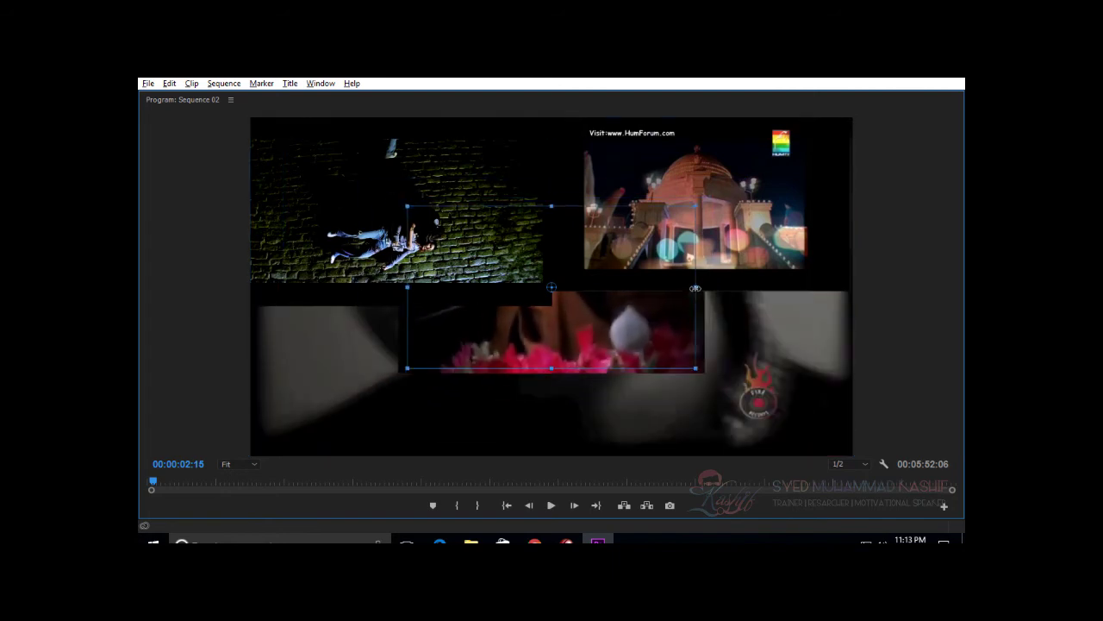
drag(645, 322, 801, 401)
Step: Scale the black-and-white Koi Dil Mein clip to about 45% and fit it into the lower-left quarter of the frame
click(468, 411)
drag(251, 286, 410, 286)
drag(503, 323, 367, 406)
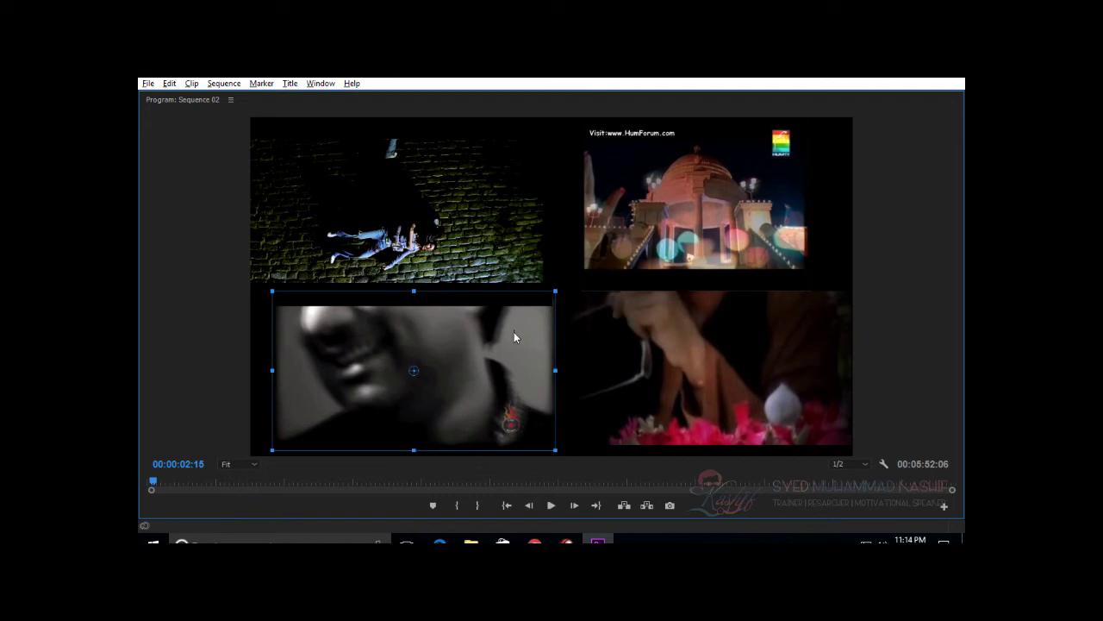
drag(555, 370, 533, 373)
click(893, 287)
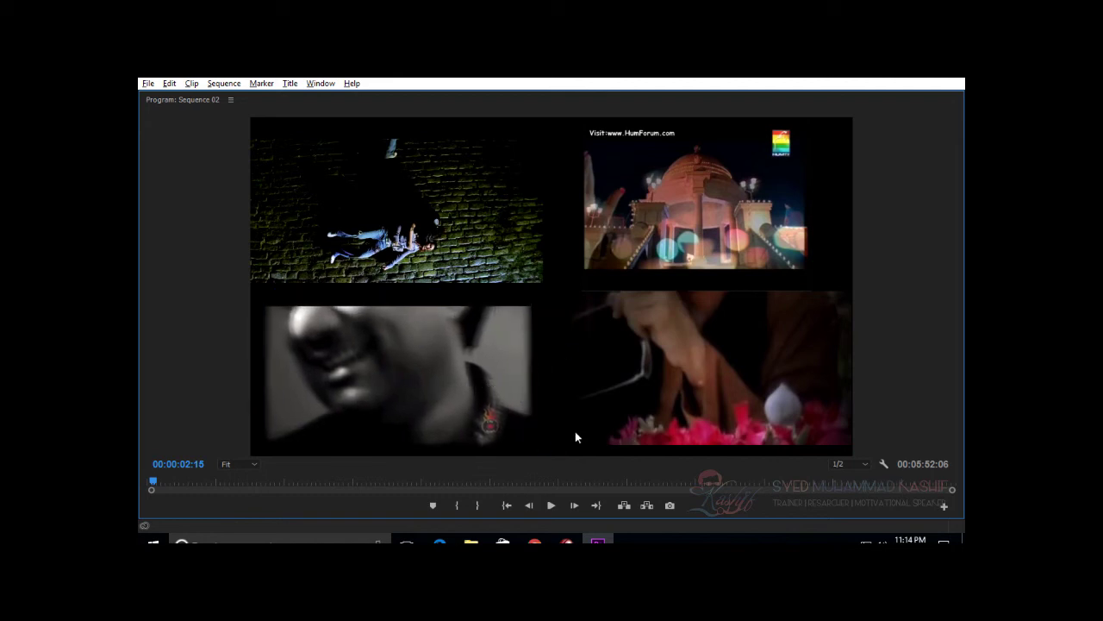
Step: Play back the four-way split-screen, restoring the Program monitor to its normal size during playback, and stop
click(551, 505)
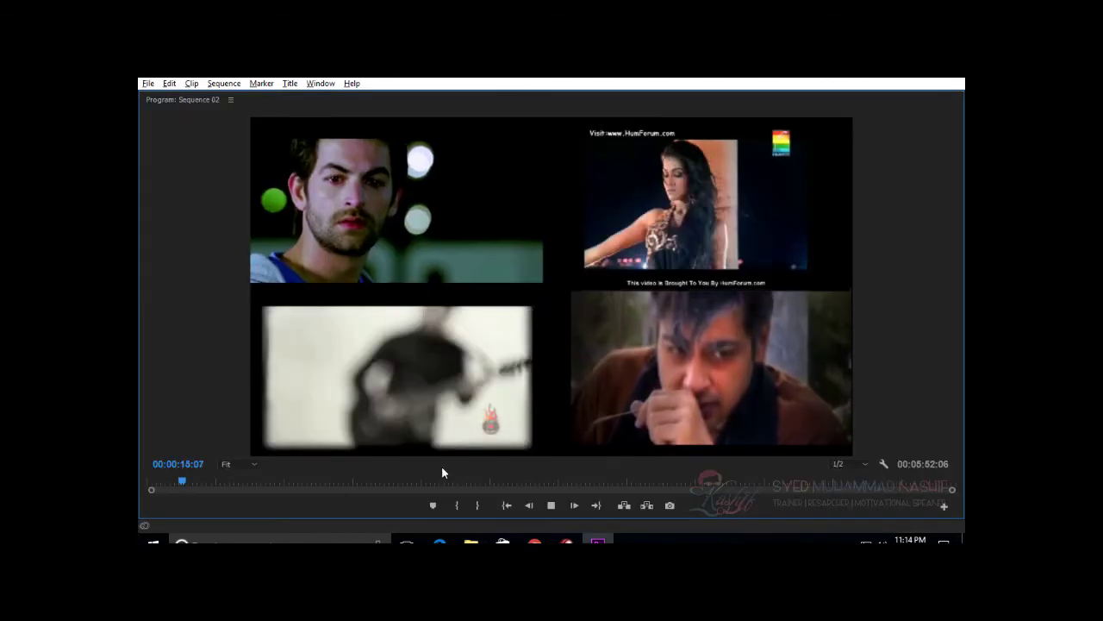
key(grave)
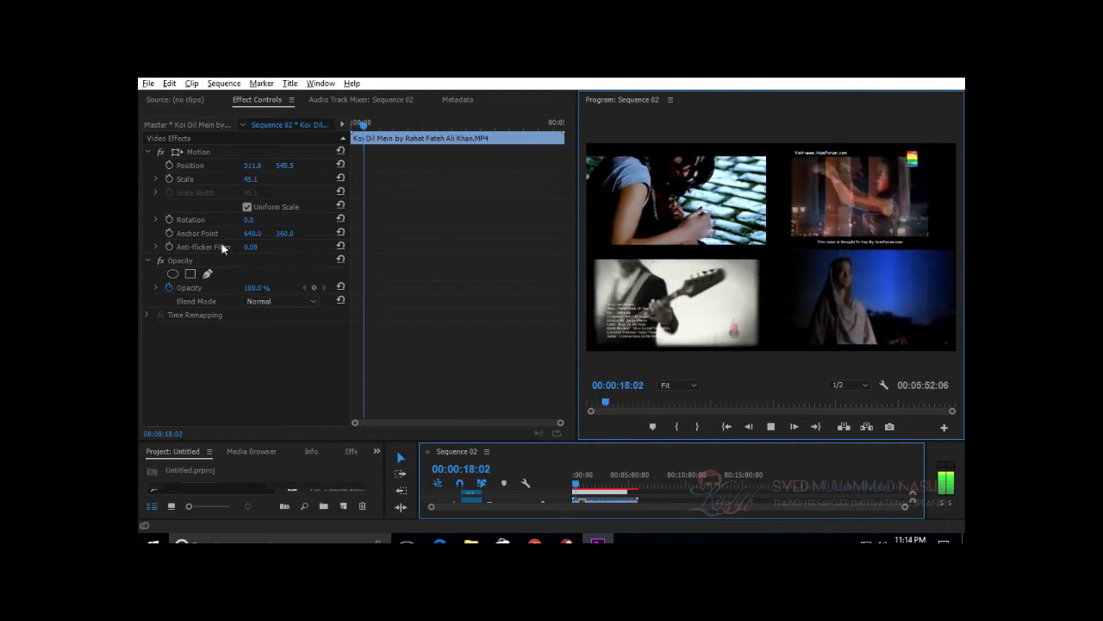
click(170, 179)
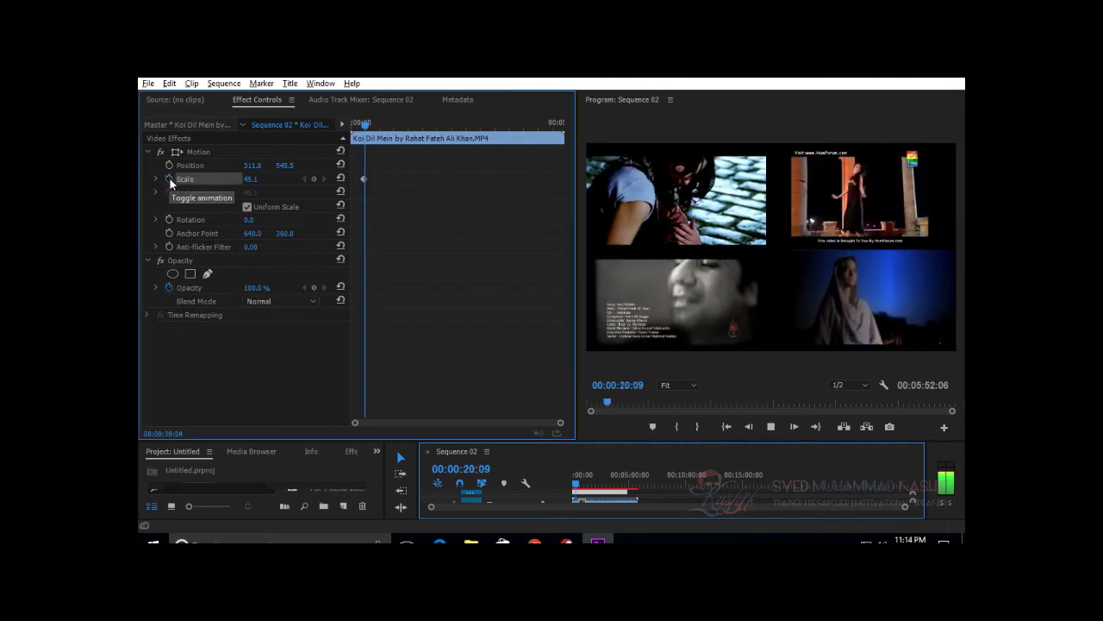
click(170, 179)
click(593, 318)
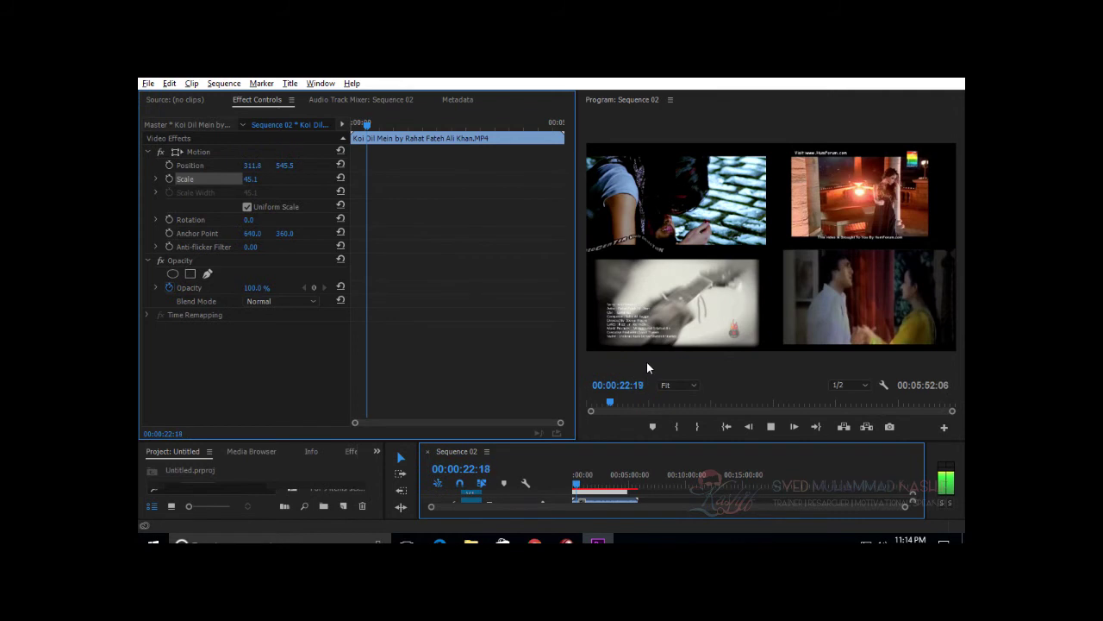
key(space)
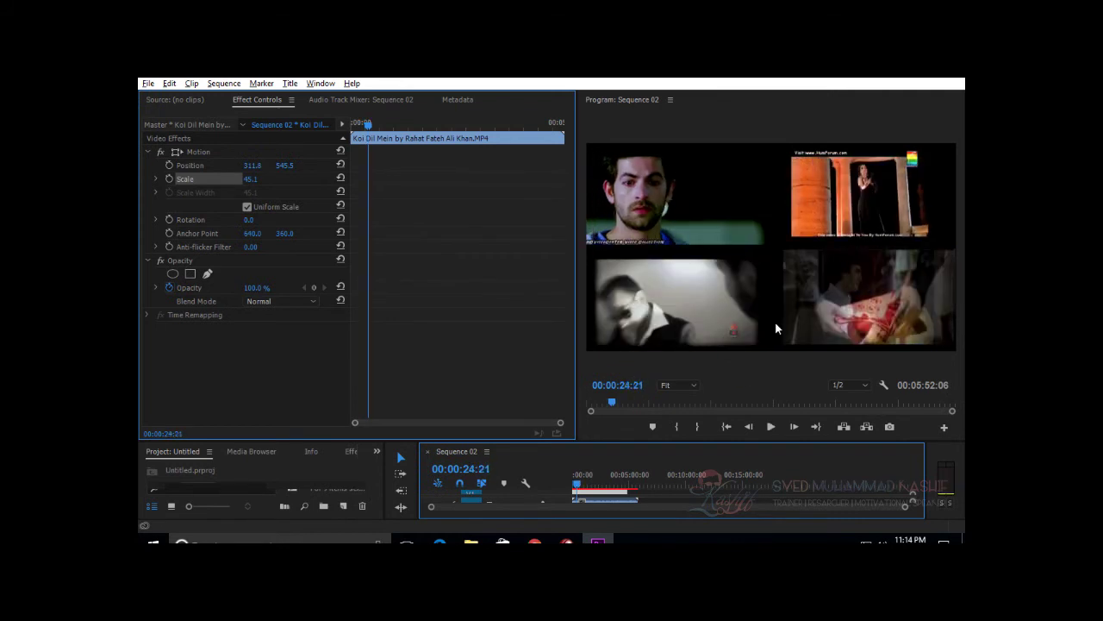
Step: Enlarge the timeline panel to reveal all four stacked video tracks and deselect the clips
drag(599, 441, 591, 308)
click(668, 396)
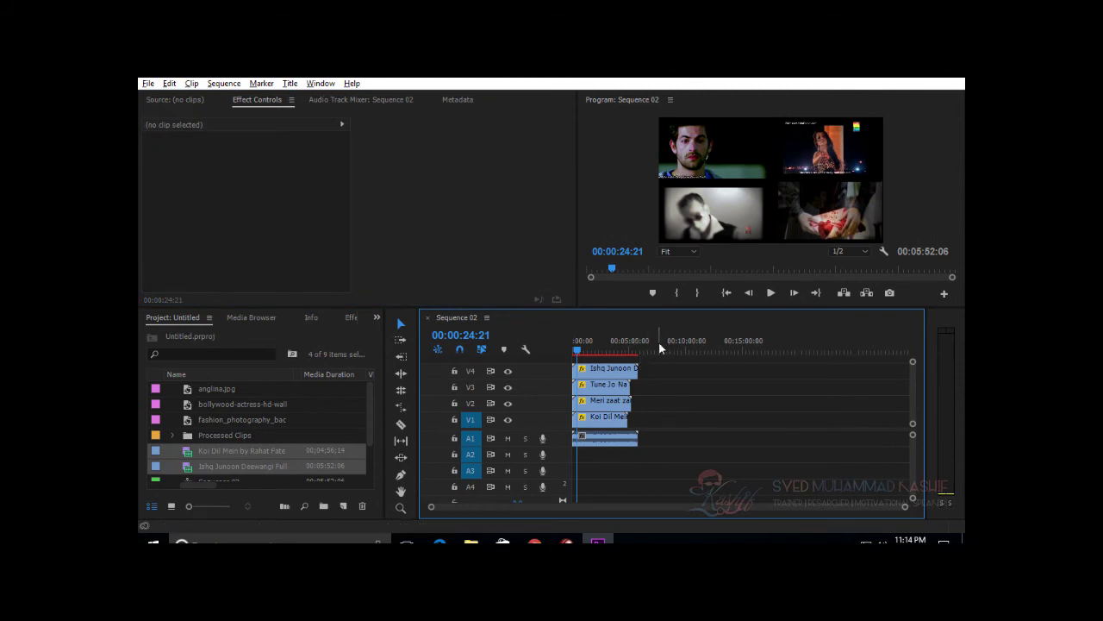
Step: Close the program, saving the changes to Untitled.prproj, and bring up Camtasia Recorder
click(948, 81)
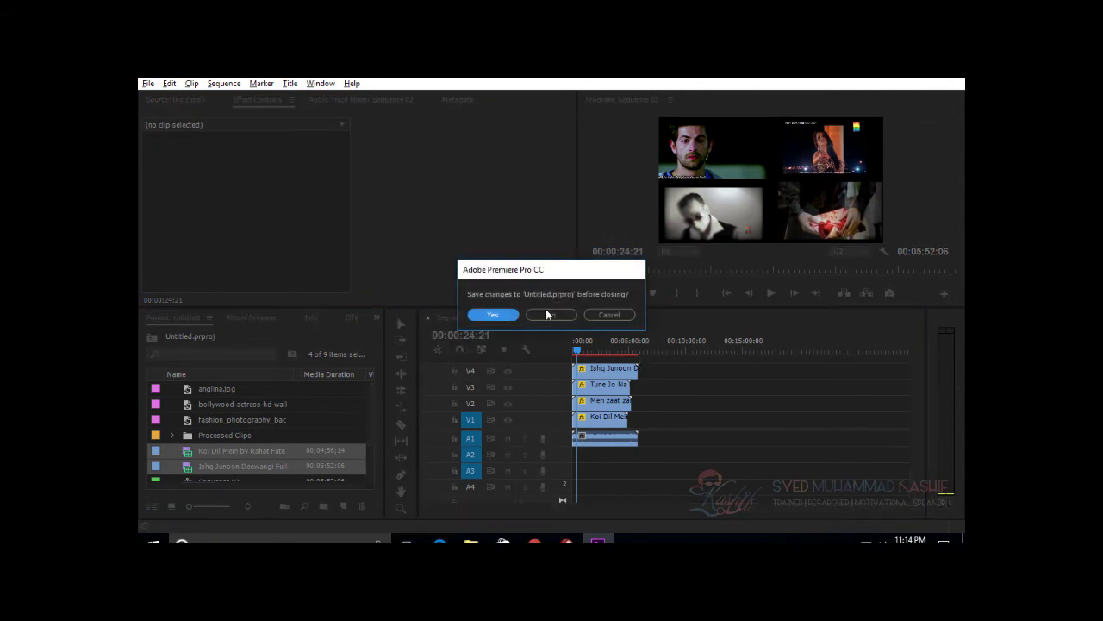
click(492, 315)
click(566, 542)
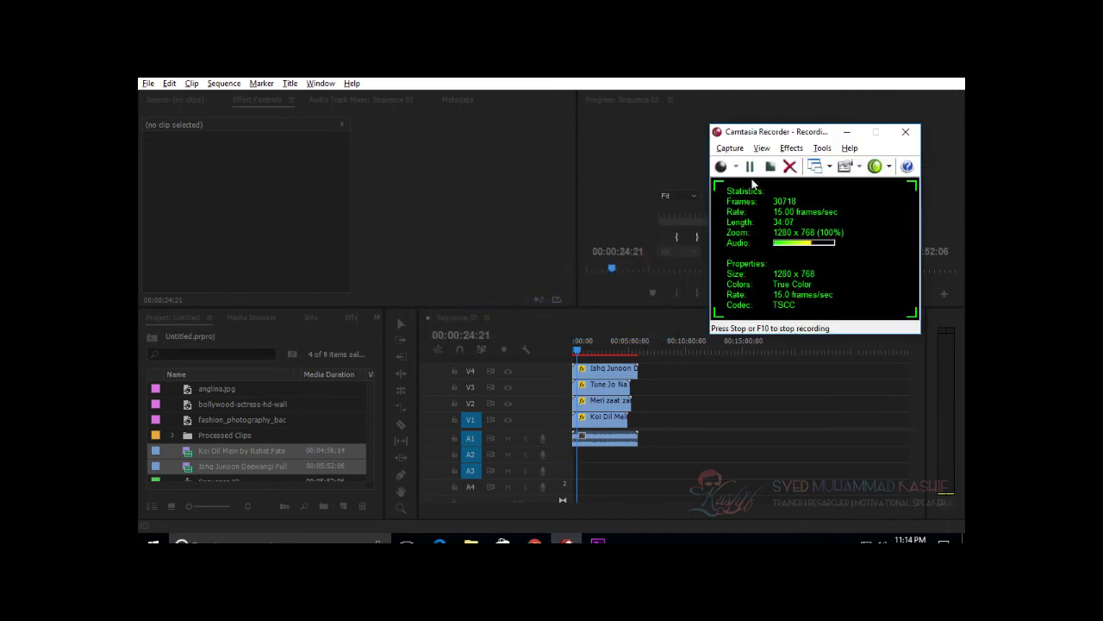